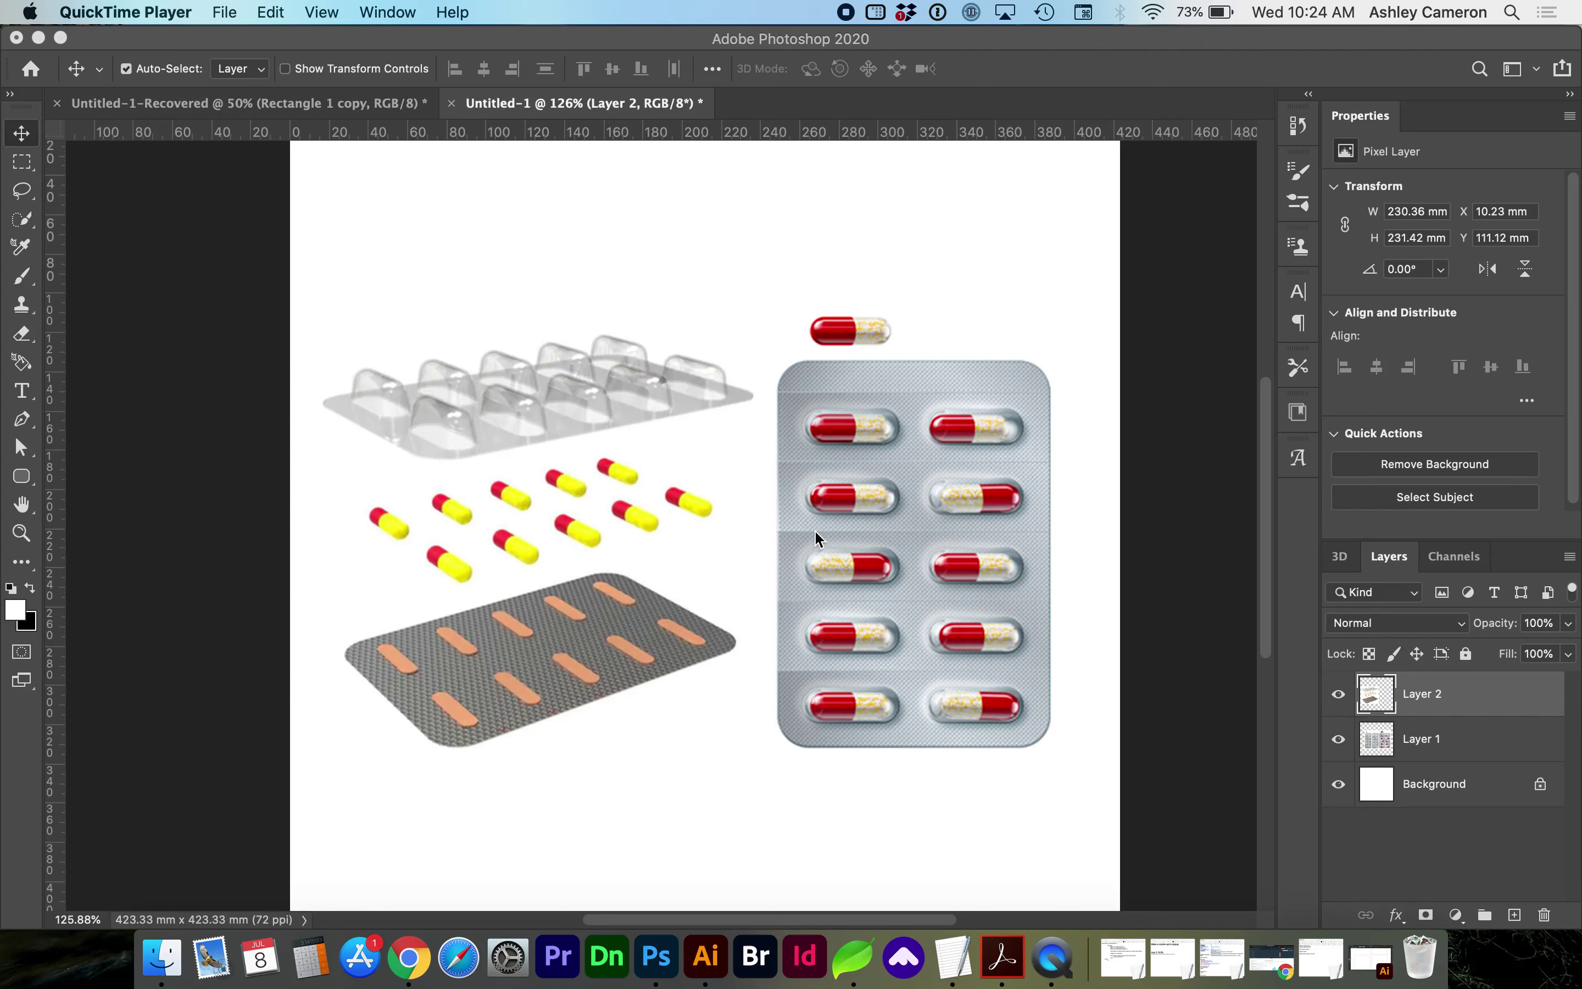
# - Activate Photoshop and scroll up to look over the capsule and blister-pack image
pyautogui.click(842, 444)
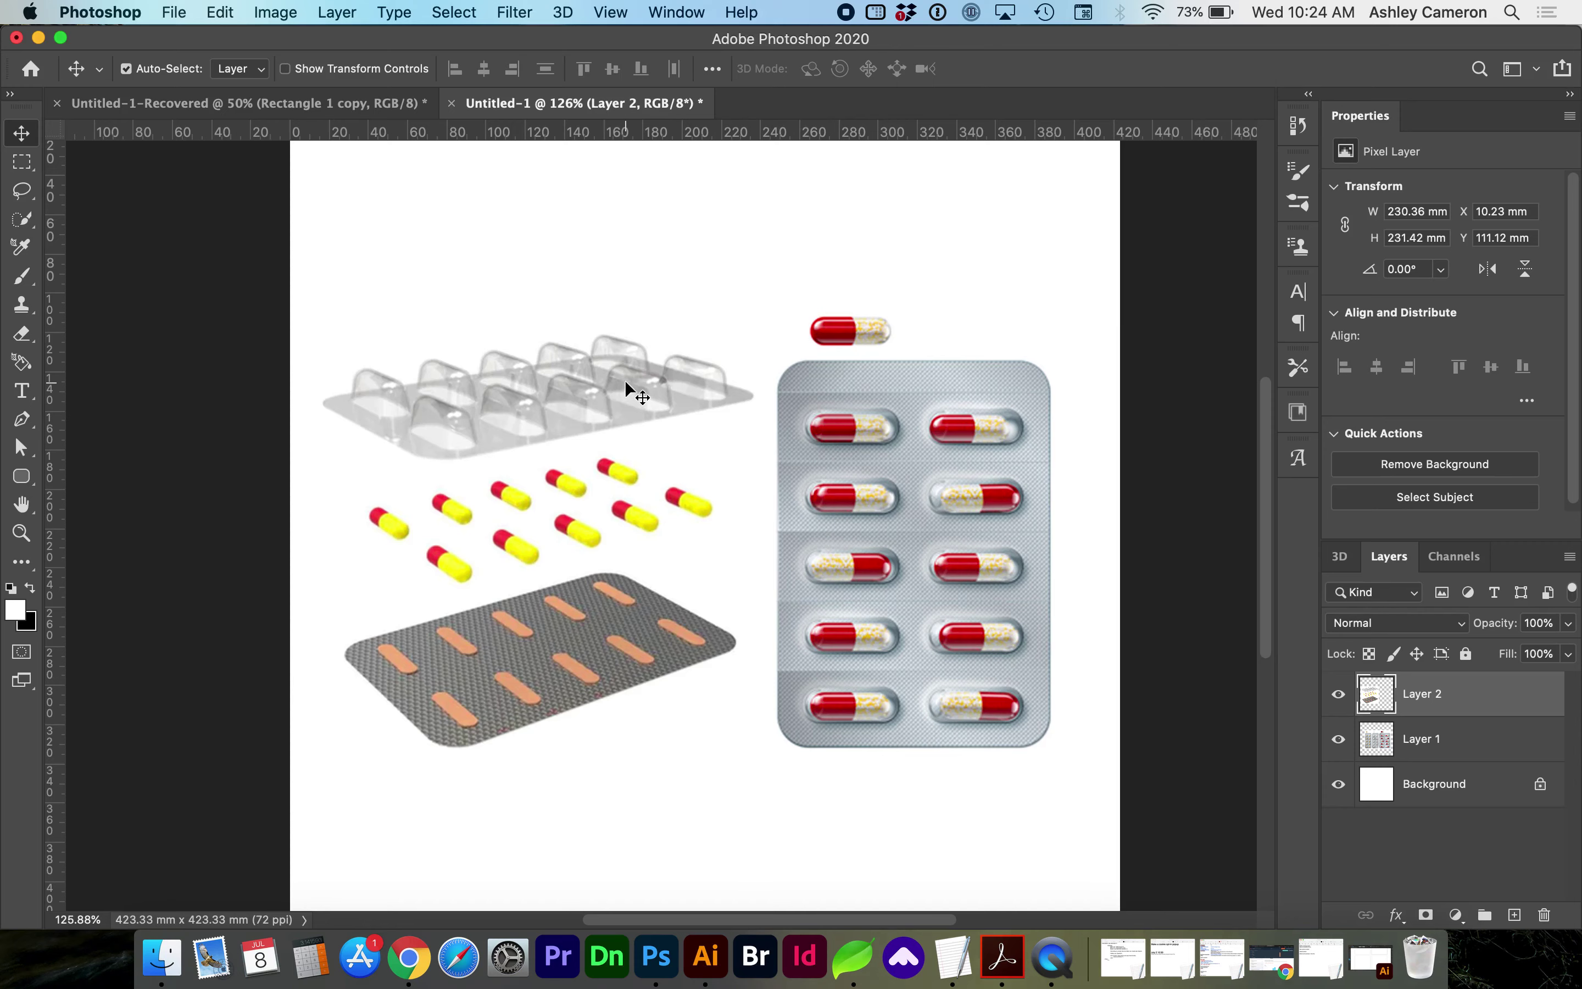
pyautogui.scroll(1, 839, 481)
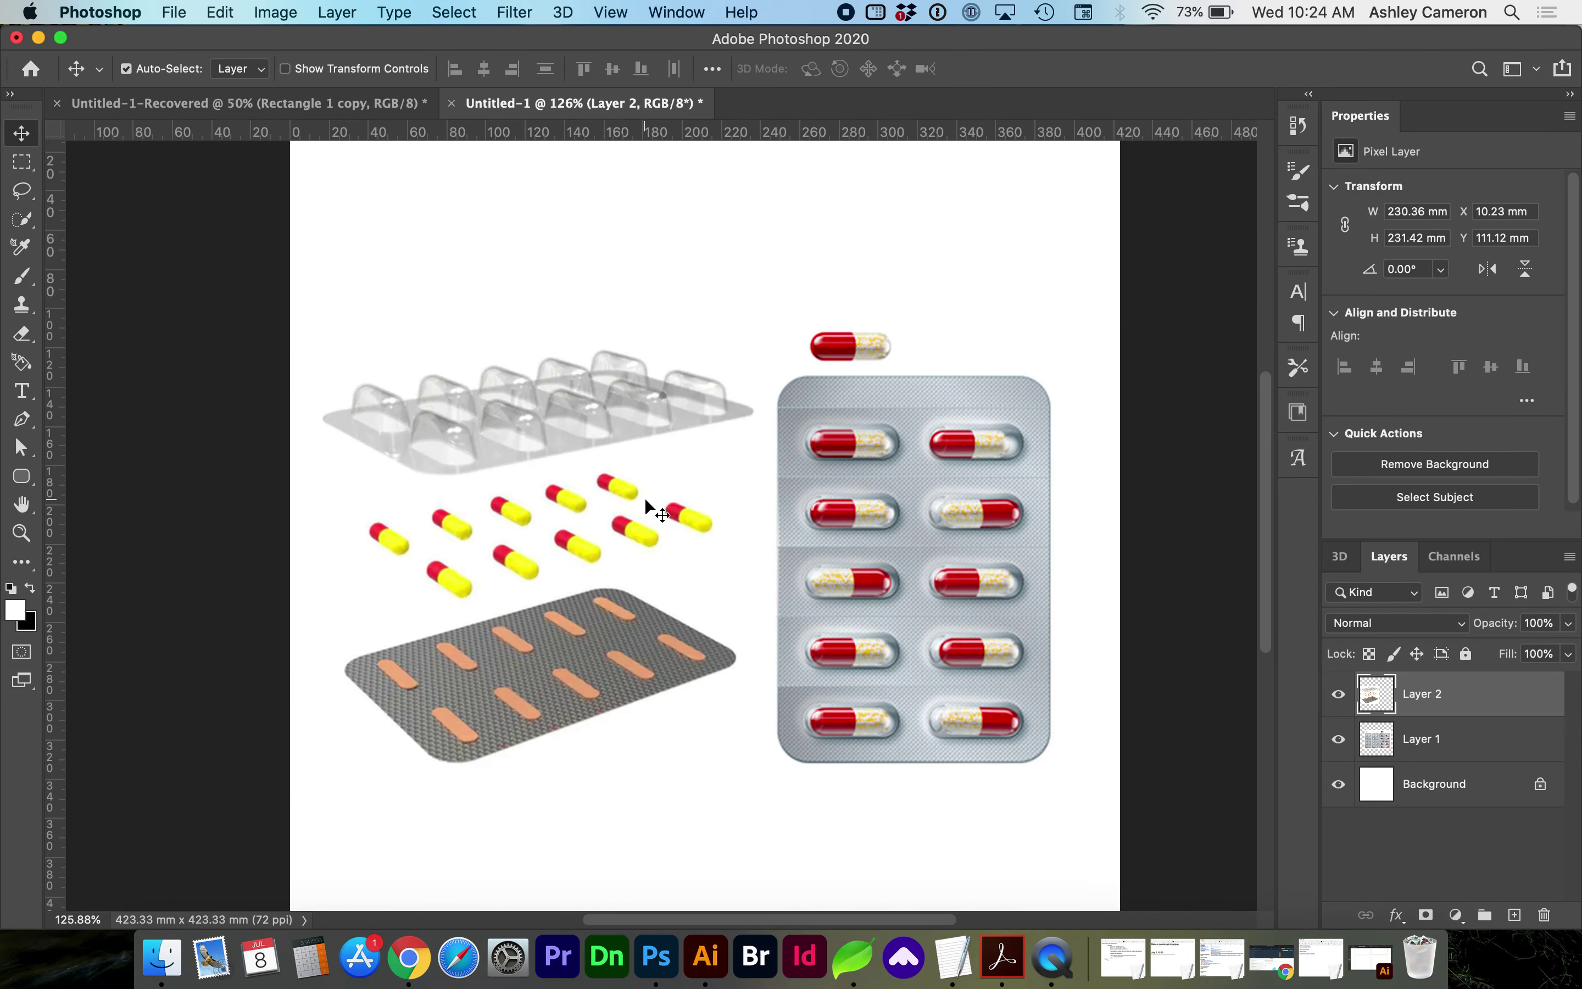
pyautogui.scroll(2, 654, 511)
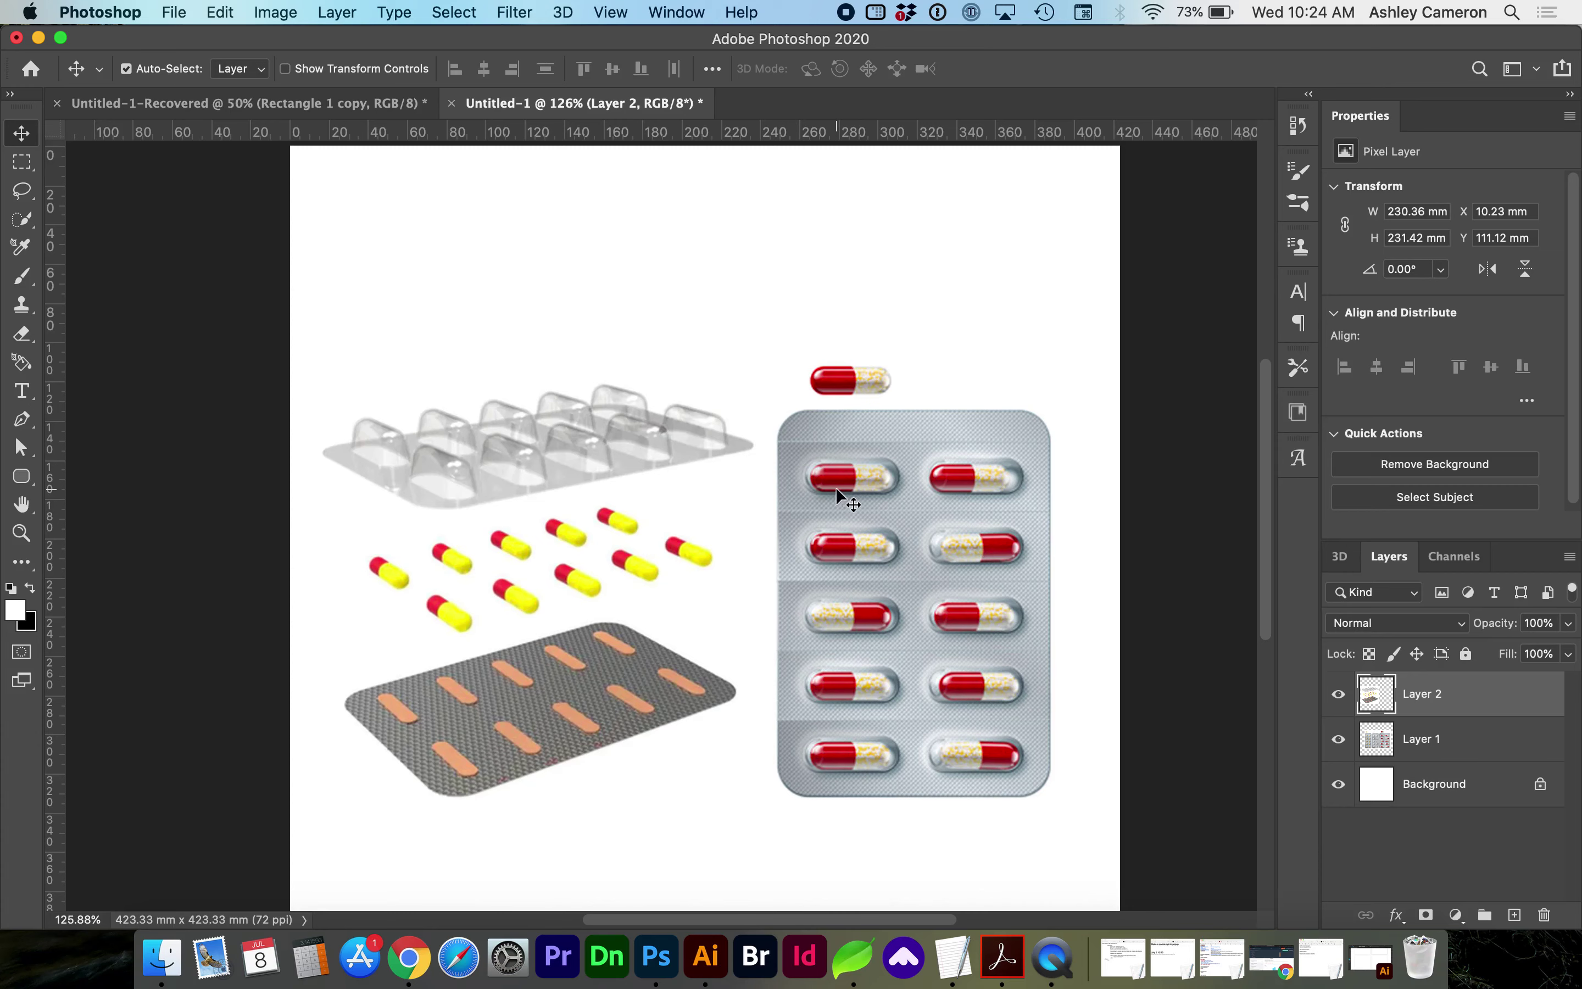
# - Select the Rounded Rectangle tool and zoom in on the silver blister pack
pyautogui.click(22, 477)
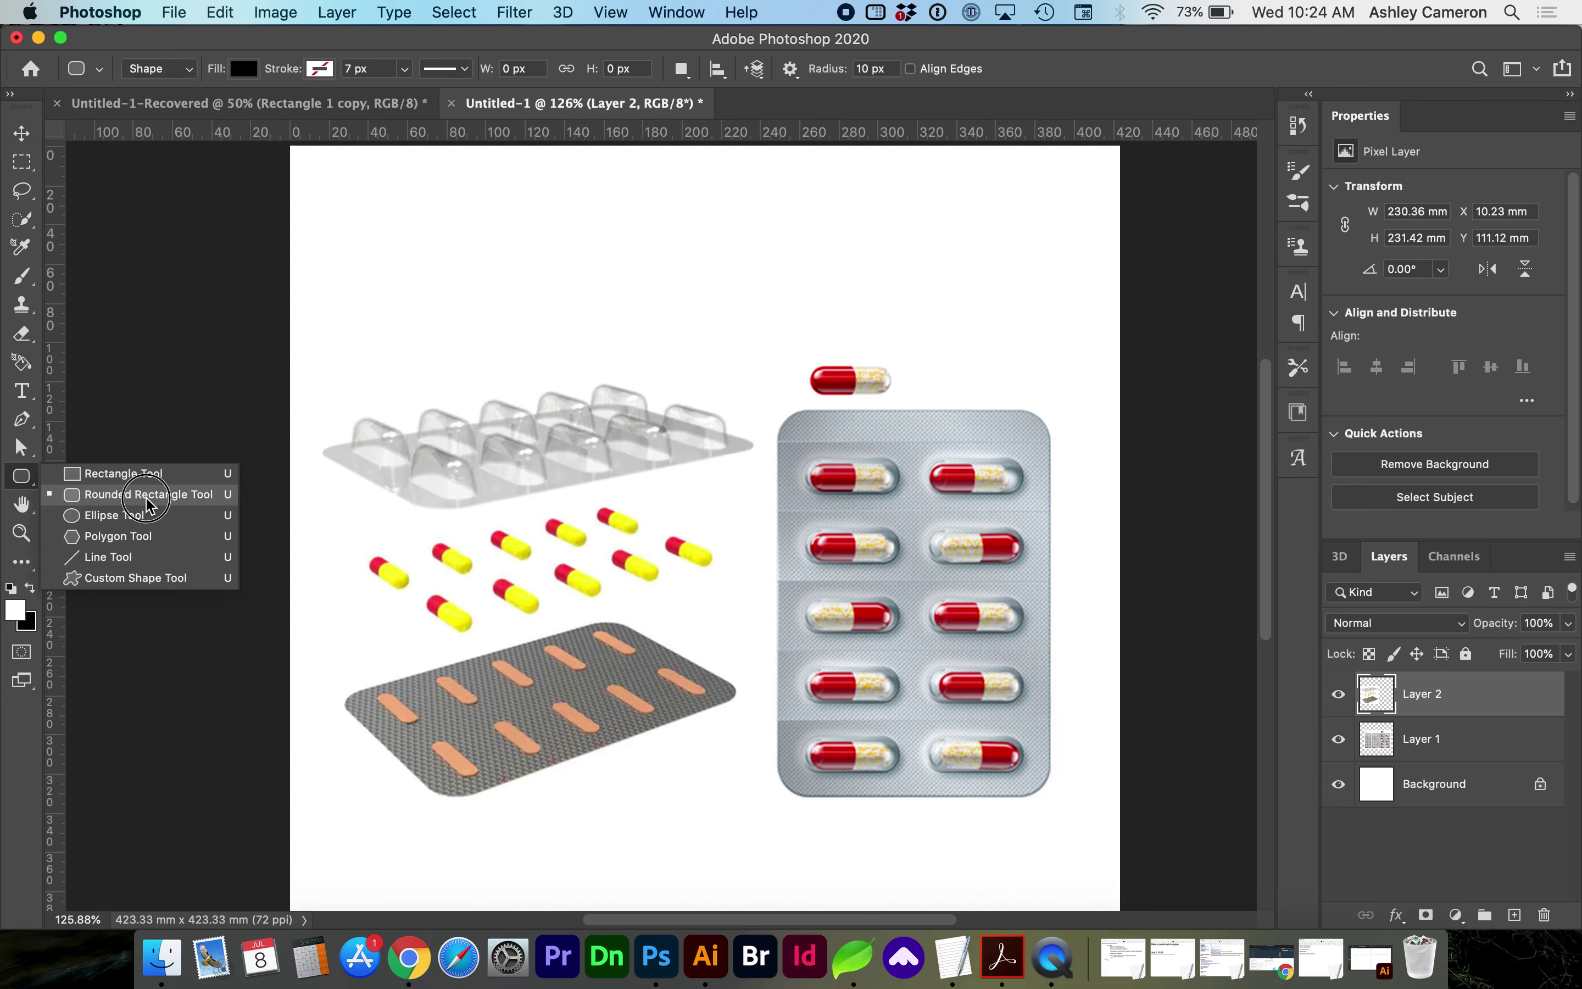
pyautogui.click(147, 495)
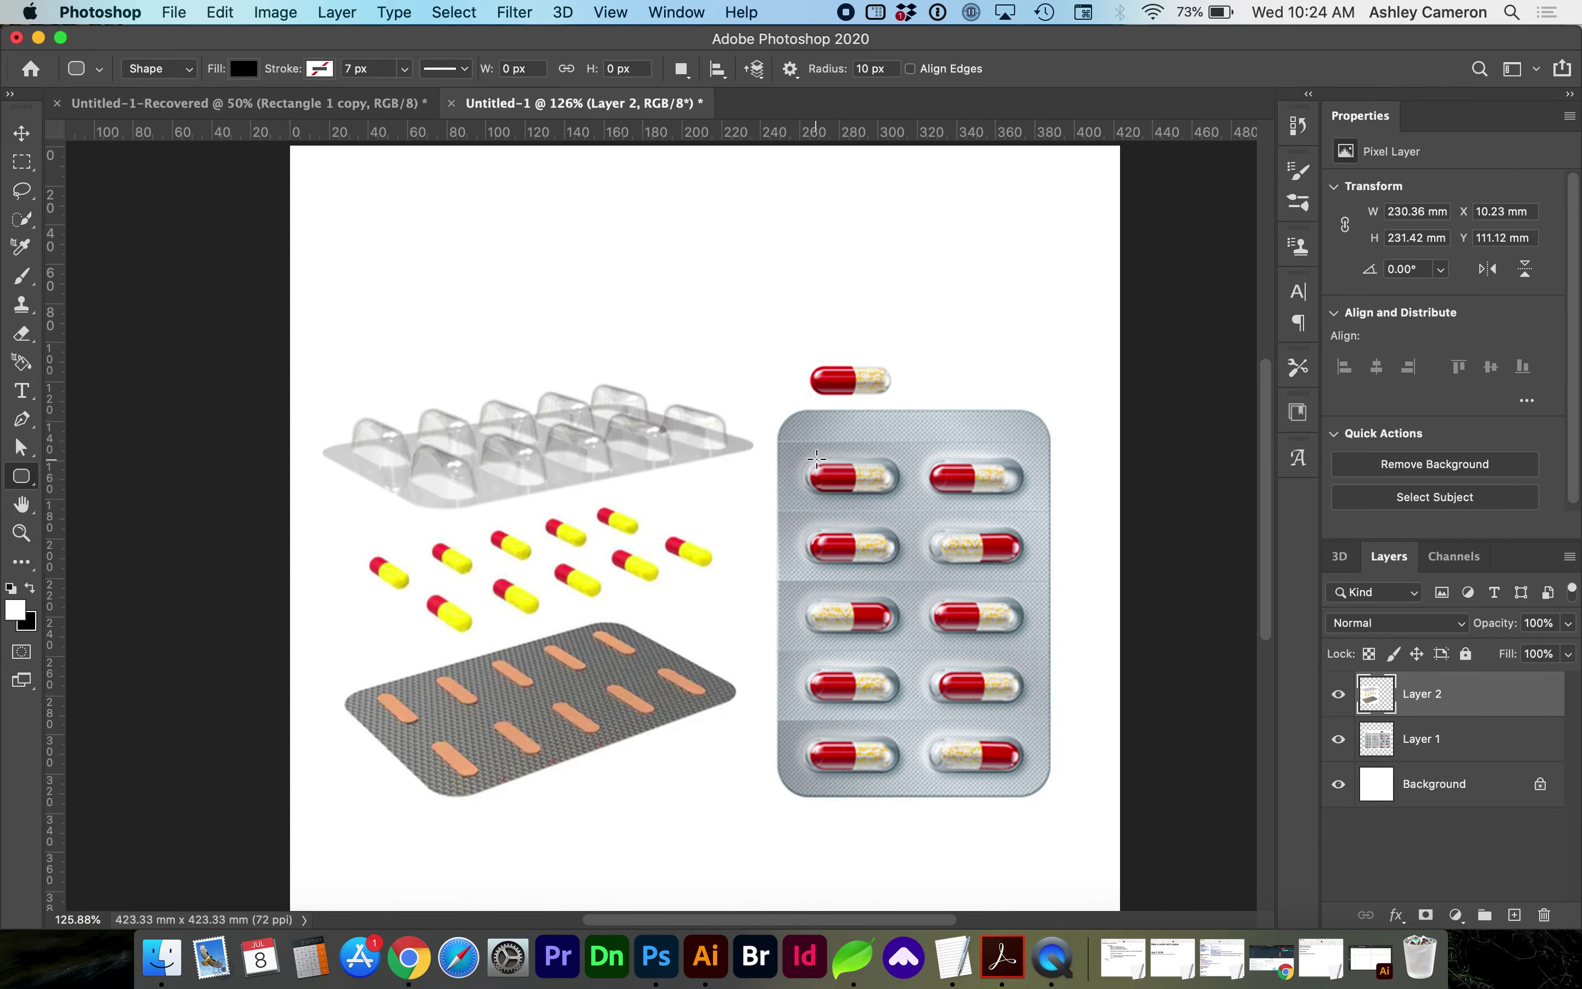
pyautogui.press('z')
pyautogui.moveTo(777, 442); pyautogui.dragTo(826, 484)
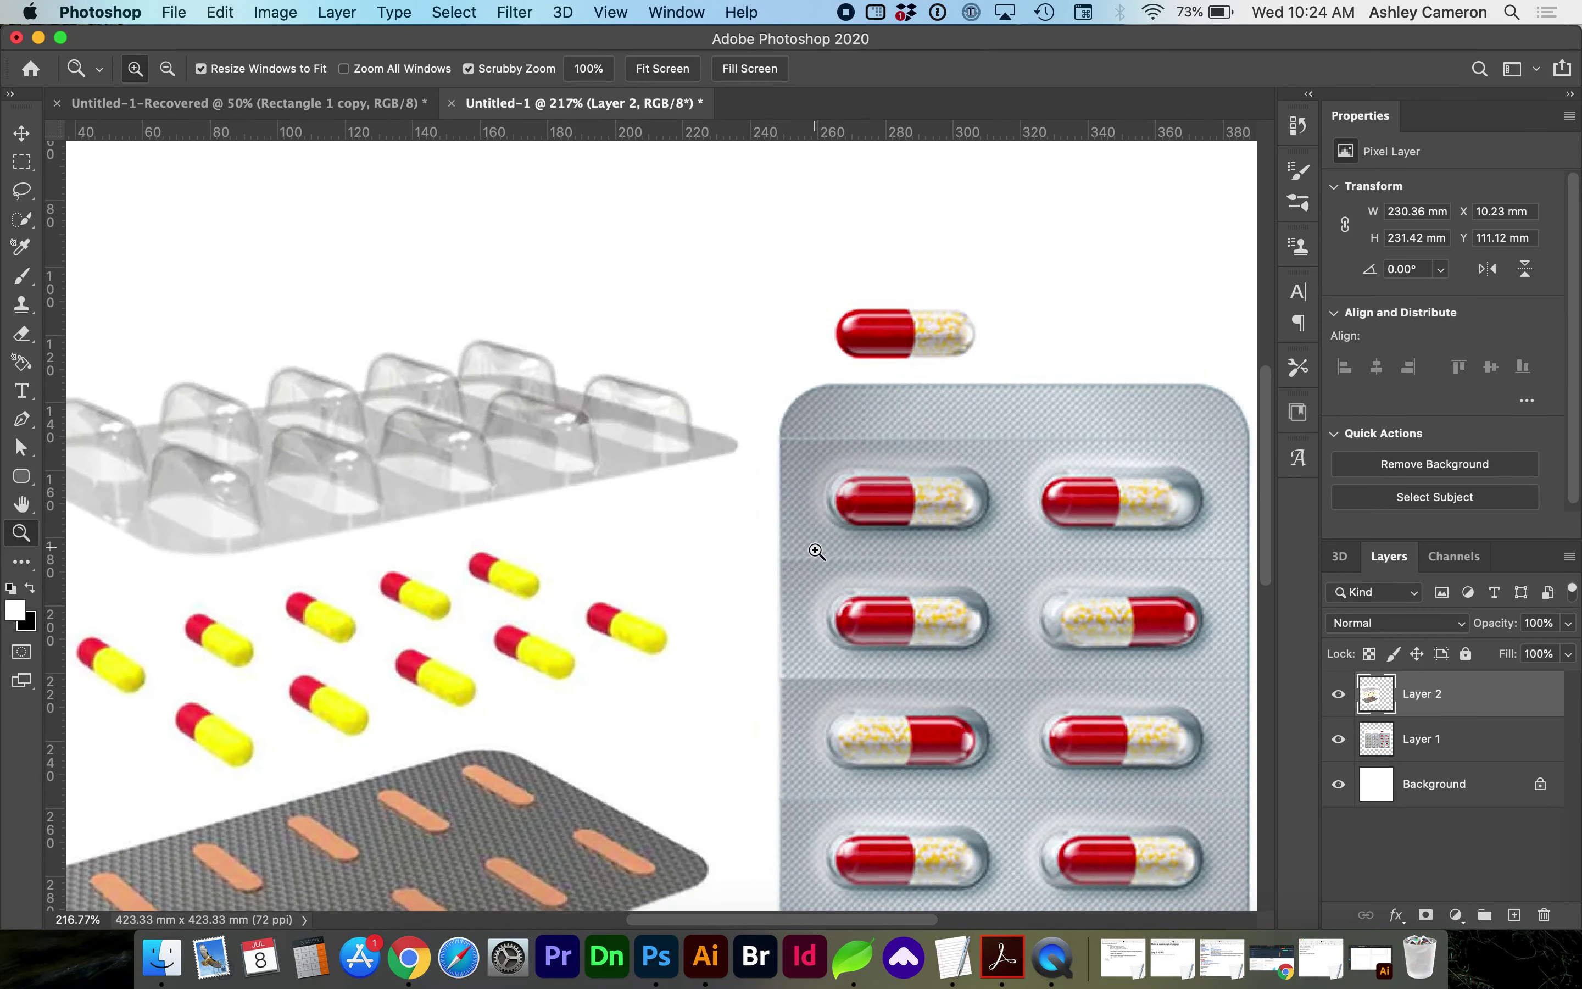
pyautogui.hscroll(2, 816, 553)
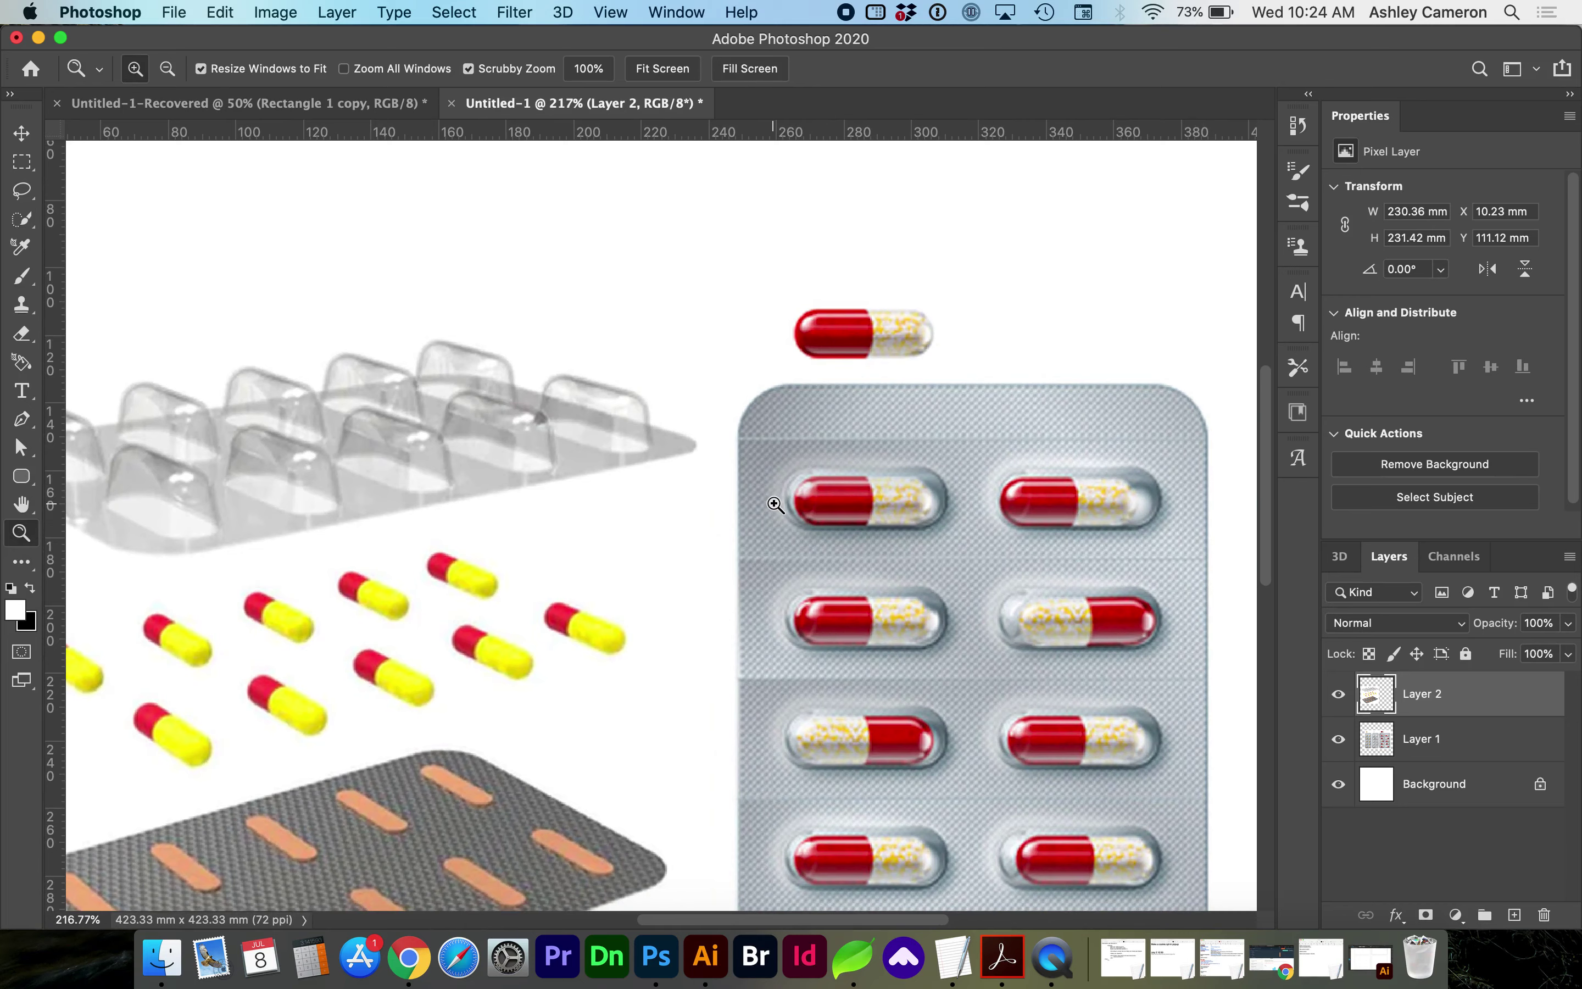
# - Draw a black 138 × 49 px rectangle over the top-left capsule with 24.5 px pill corners
pyautogui.press('u')
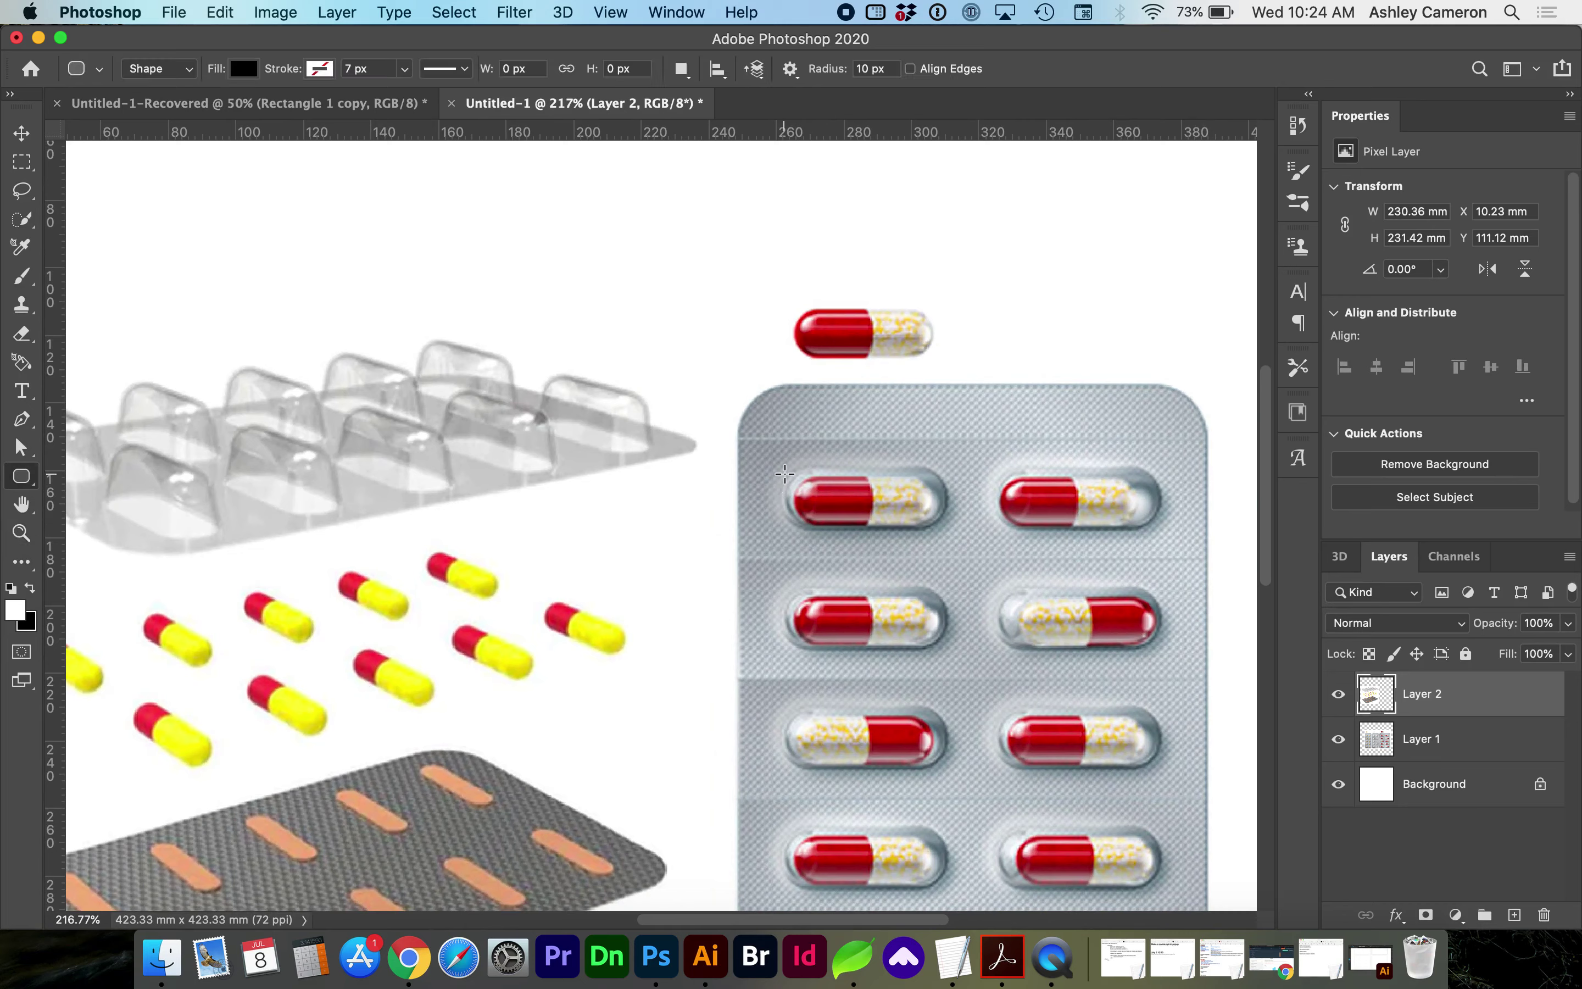
pyautogui.moveTo(785, 473); pyautogui.dragTo(948, 529)
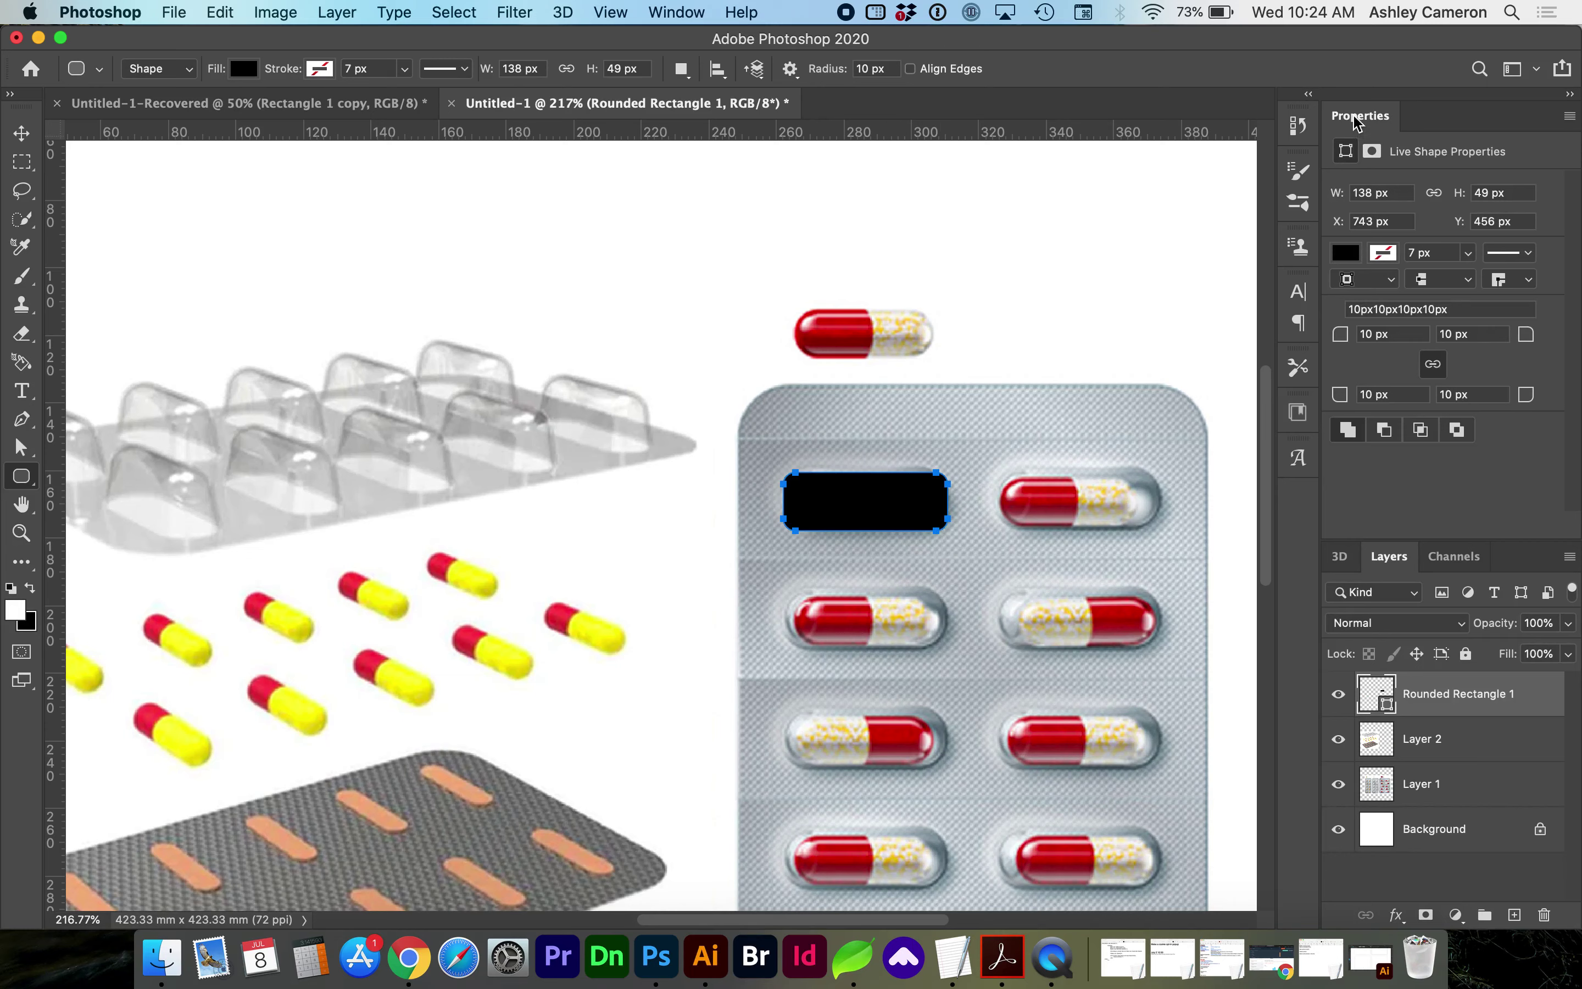
pyautogui.click(1534, 71)
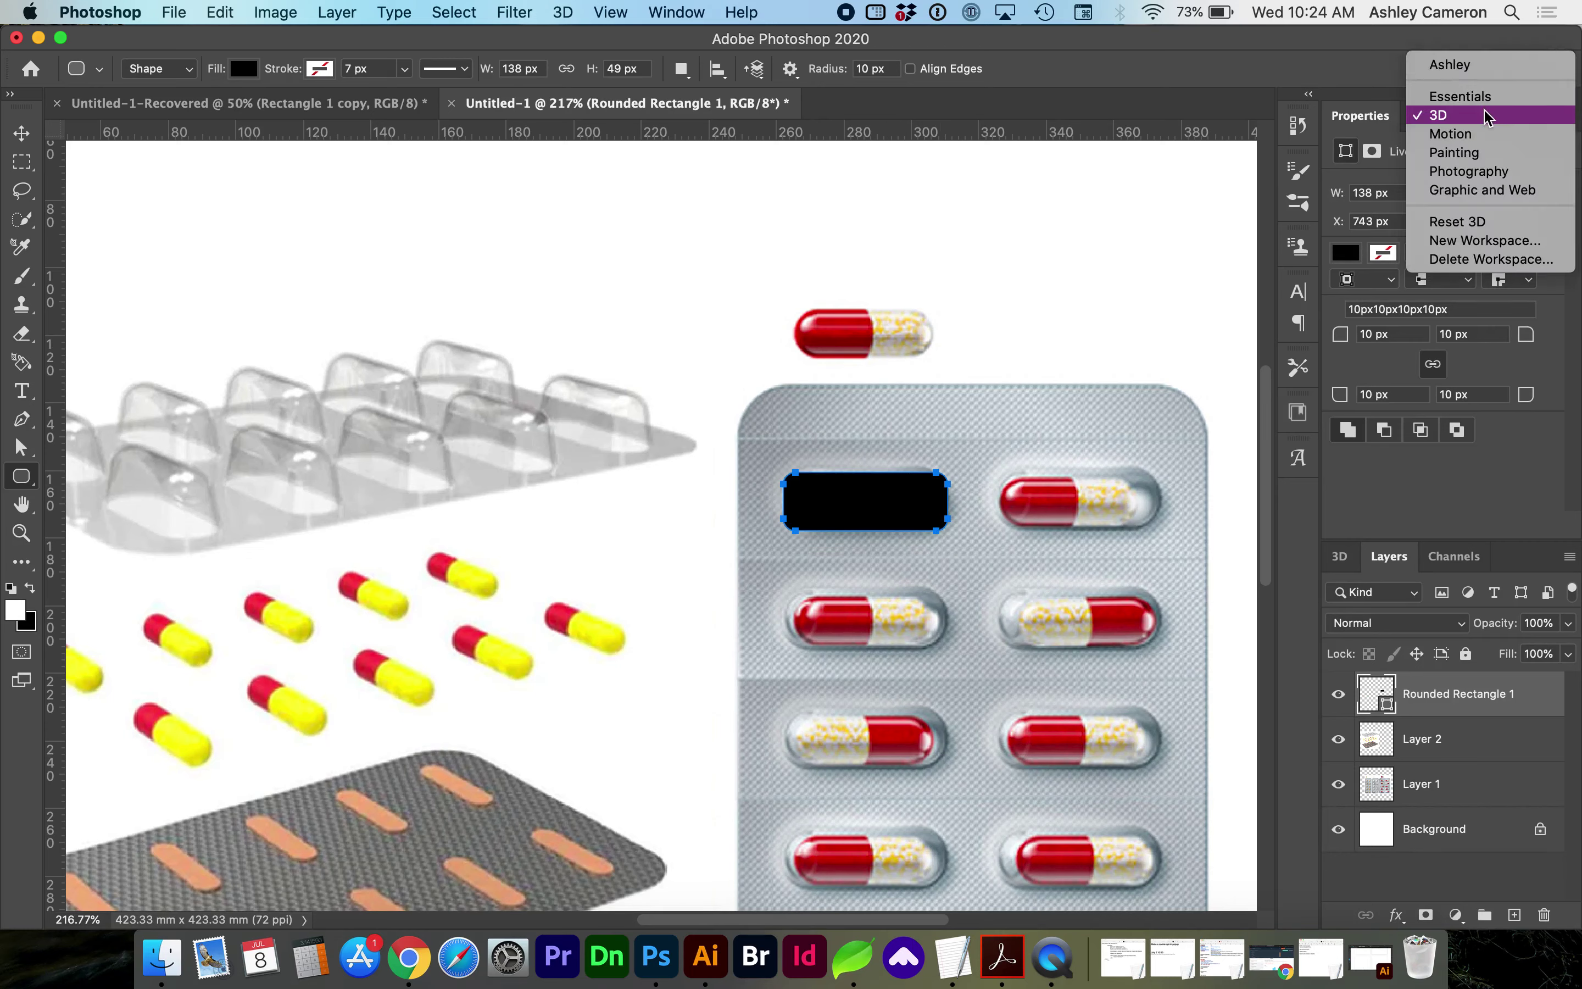
pyautogui.click(1483, 107)
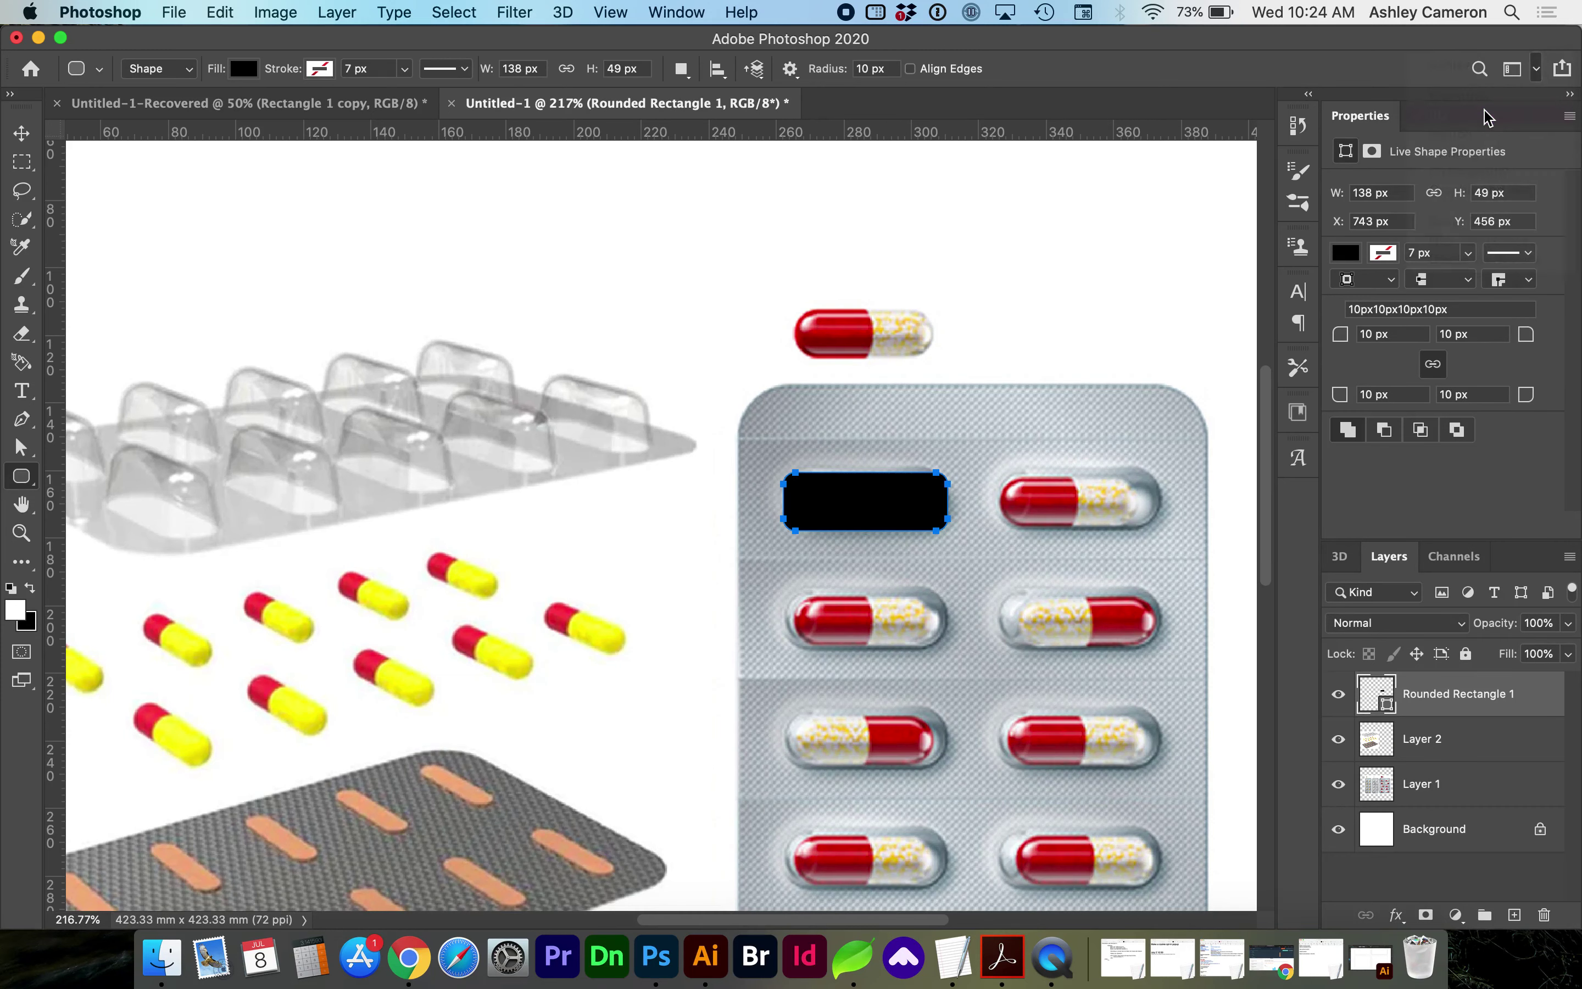
pyautogui.click(1362, 335)
pyautogui.write('3')
pyautogui.press('Tab')
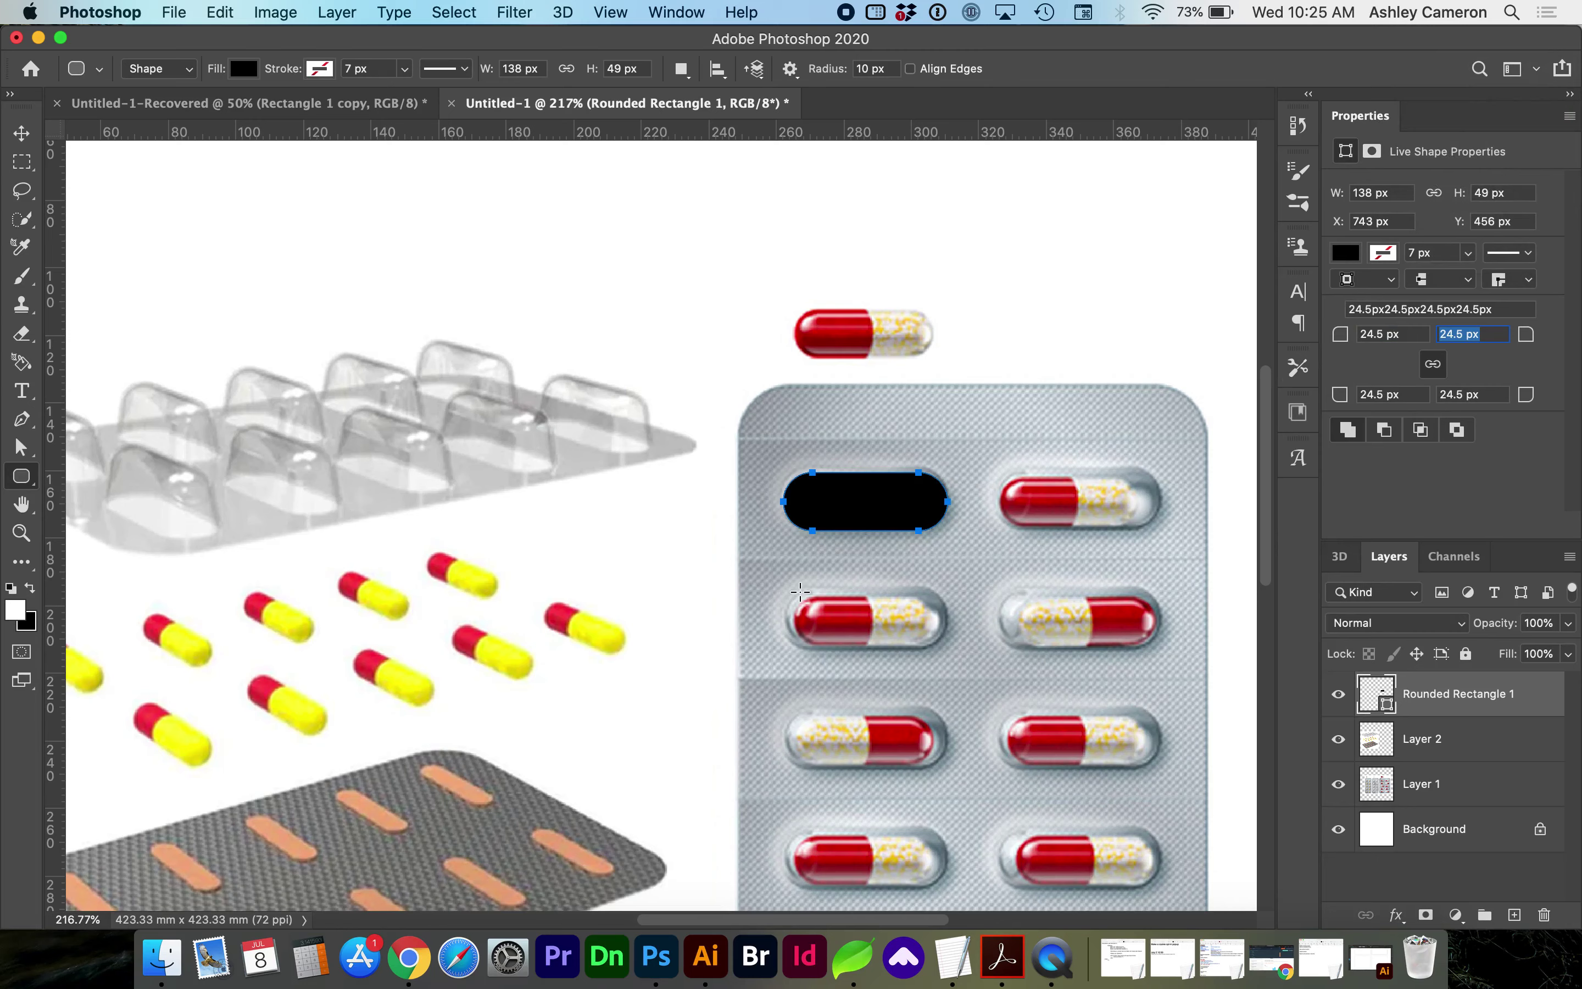
# - Nudge the pill up and duplicate it onto the top-right capsule
pyautogui.click(22, 133)
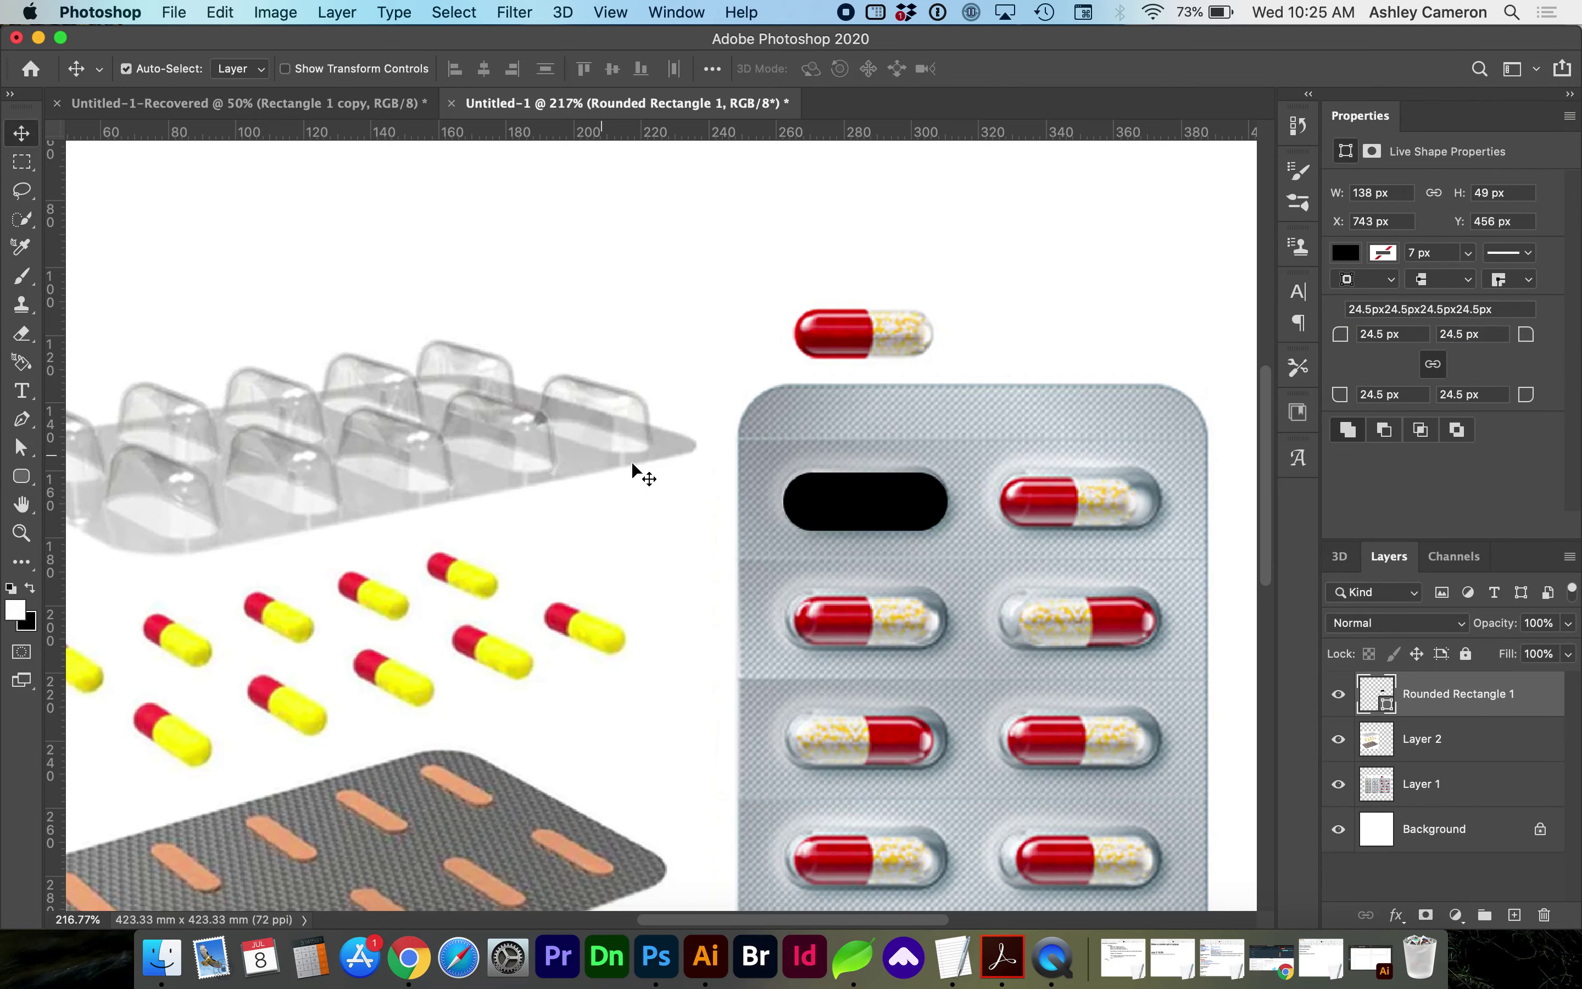
pyautogui.scroll(-3, 645, 470)
pyautogui.hscroll(3, 645, 470)
pyautogui.press('Up')
pyautogui.press('Up')
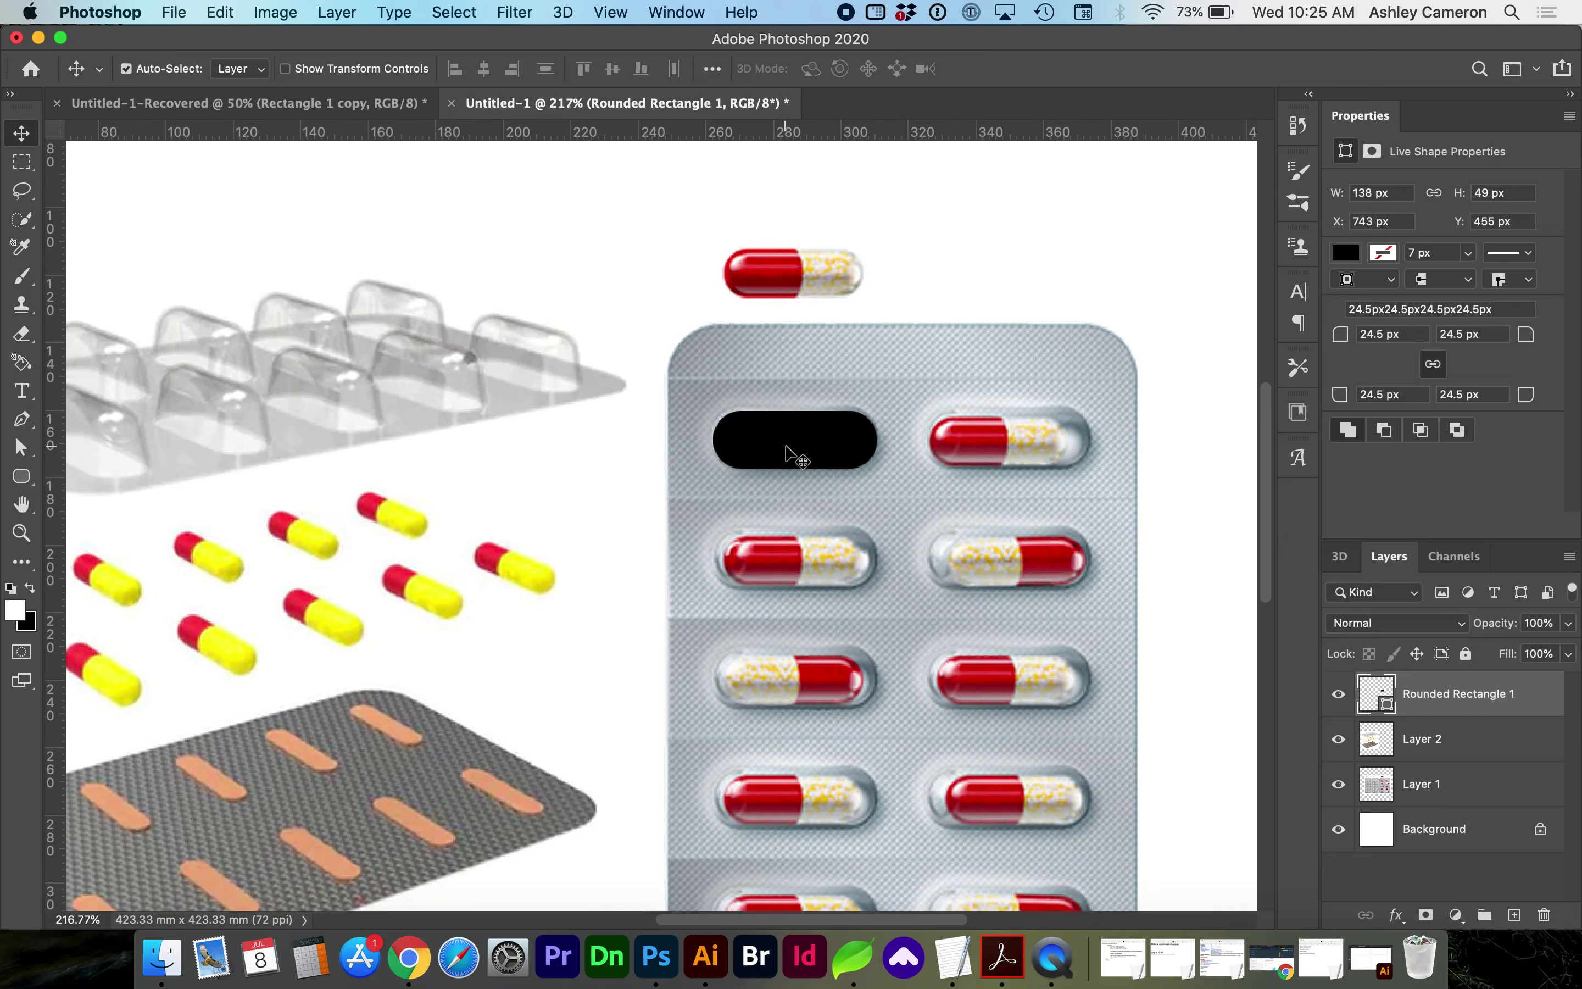
pyautogui.scroll(-3, 794, 454)
pyautogui.hscroll(2, 794, 455)
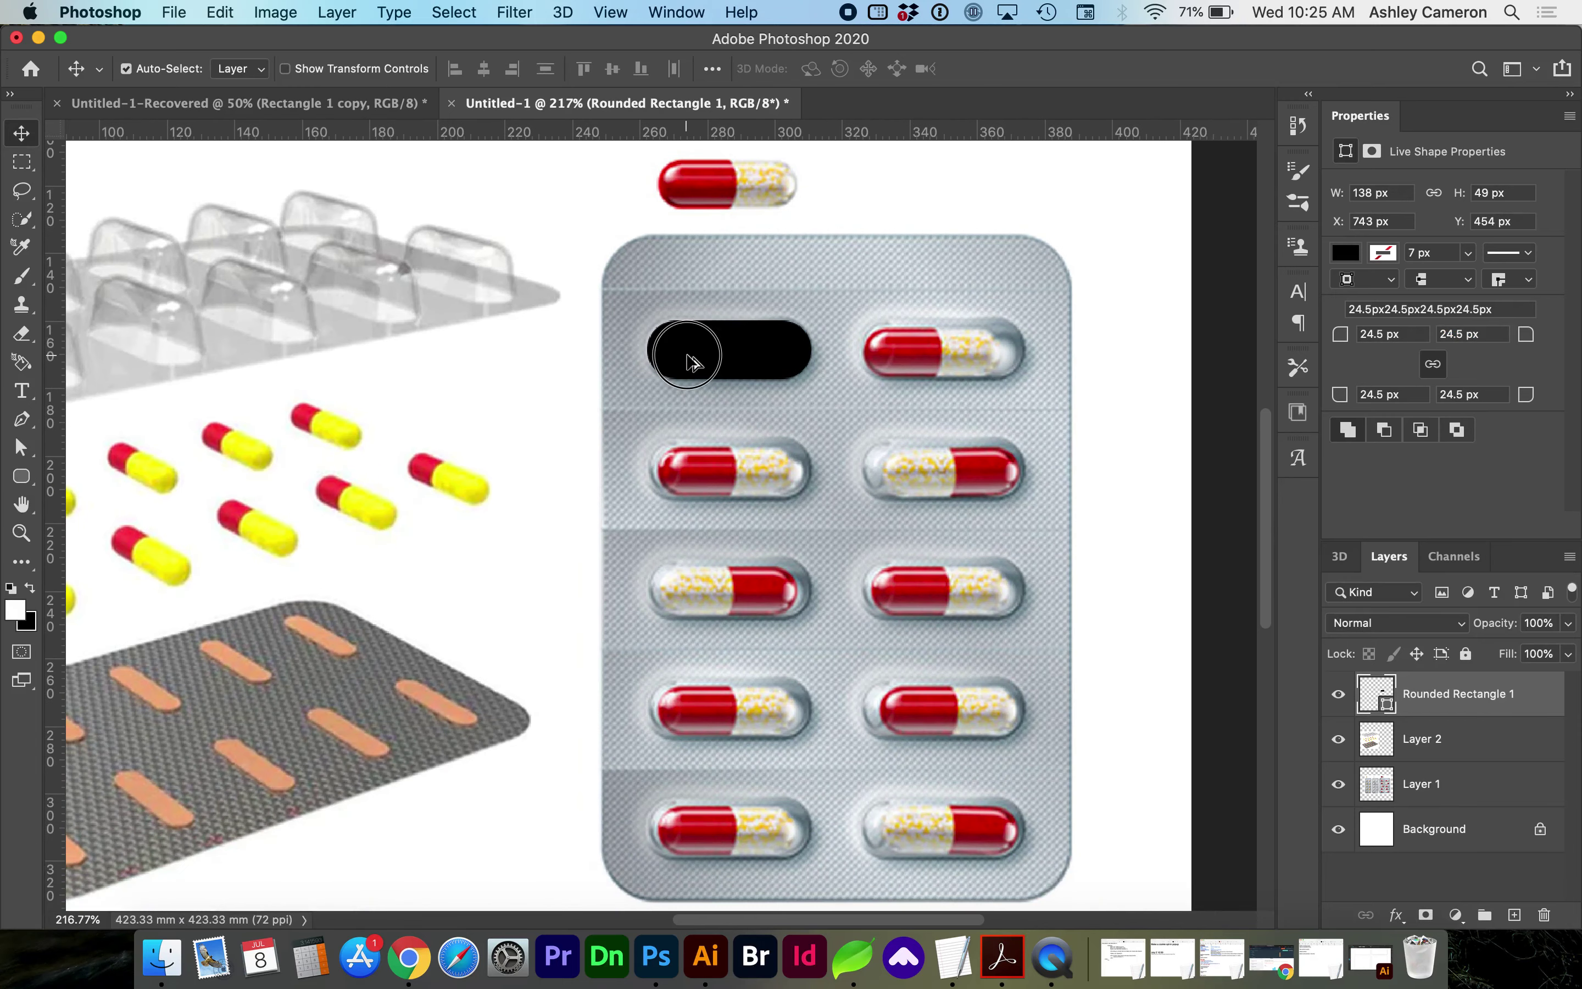
pyautogui.moveTo(694, 364); pyautogui.dragTo(890, 368)
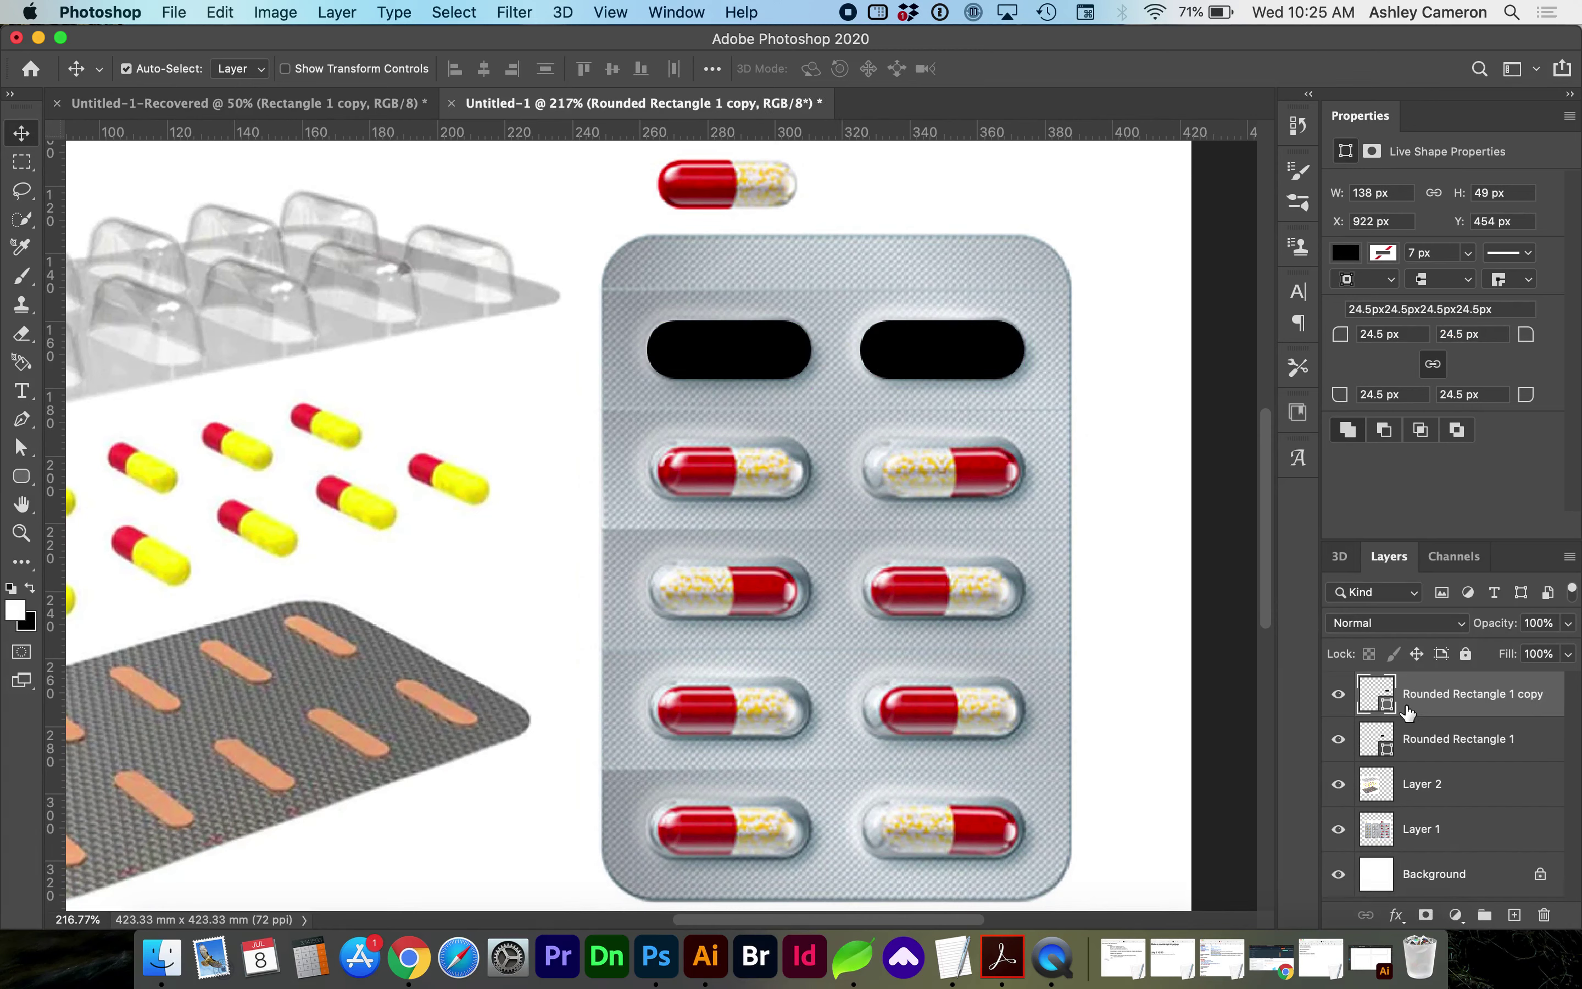
# - Duplicate both pills down the remaining capsule rows, then select all pill layers
pyautogui.keyDown('shift'); pyautogui.click(1438, 746); pyautogui.keyUp('shift')
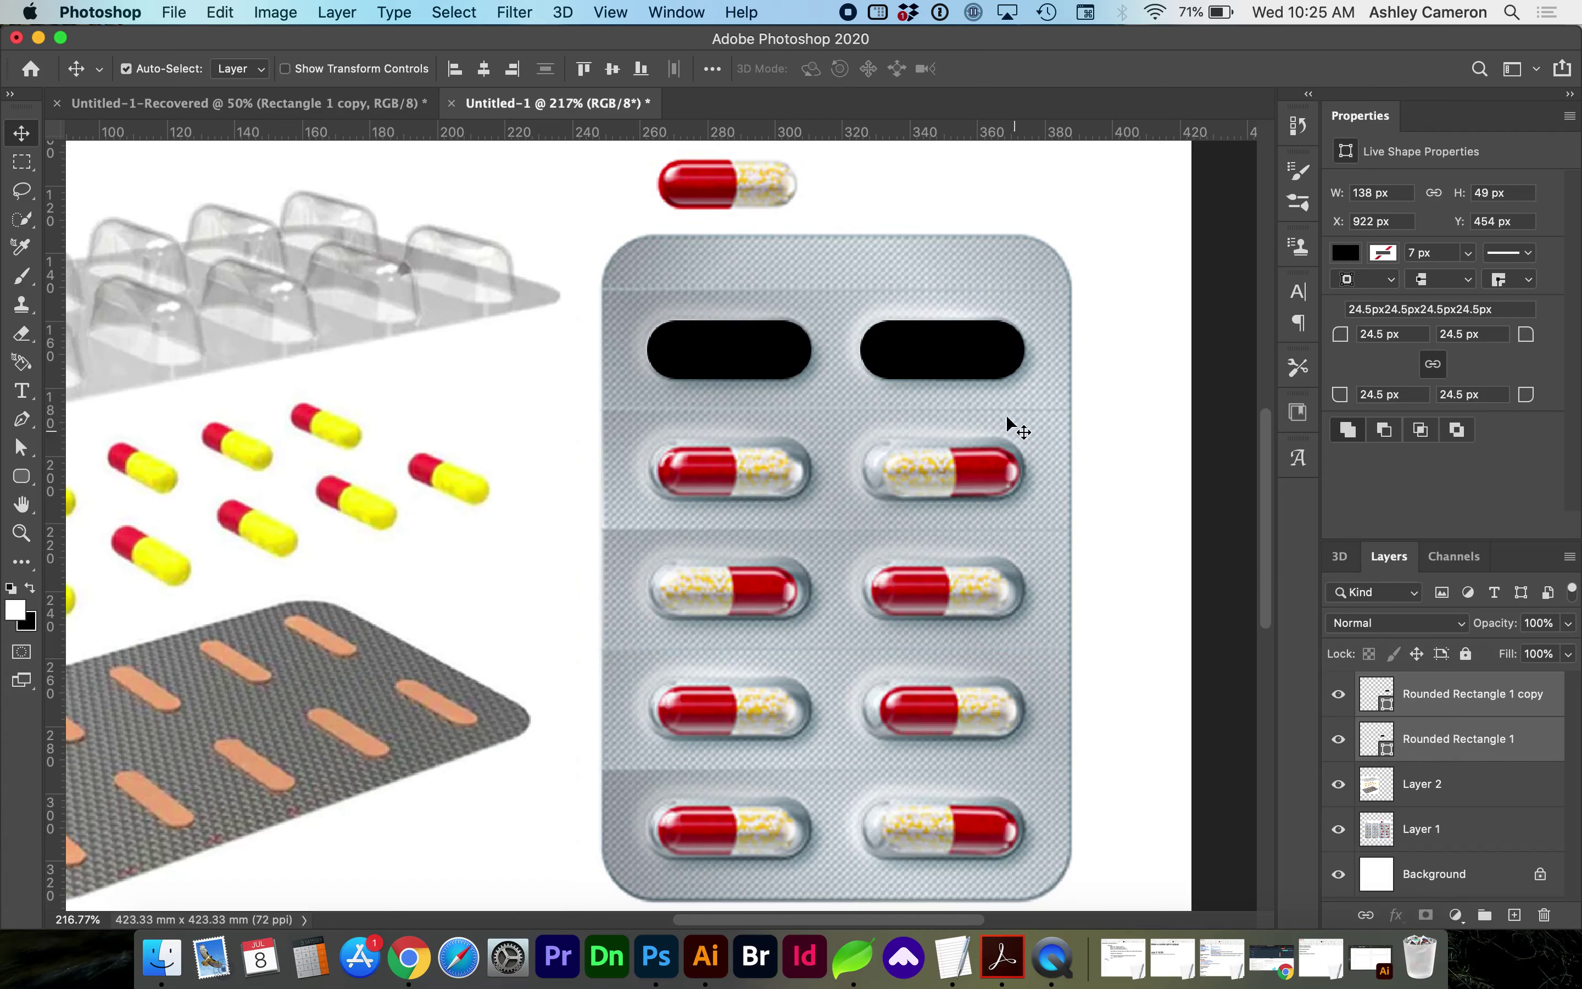
pyautogui.moveTo(948, 351); pyautogui.dragTo(935, 832)
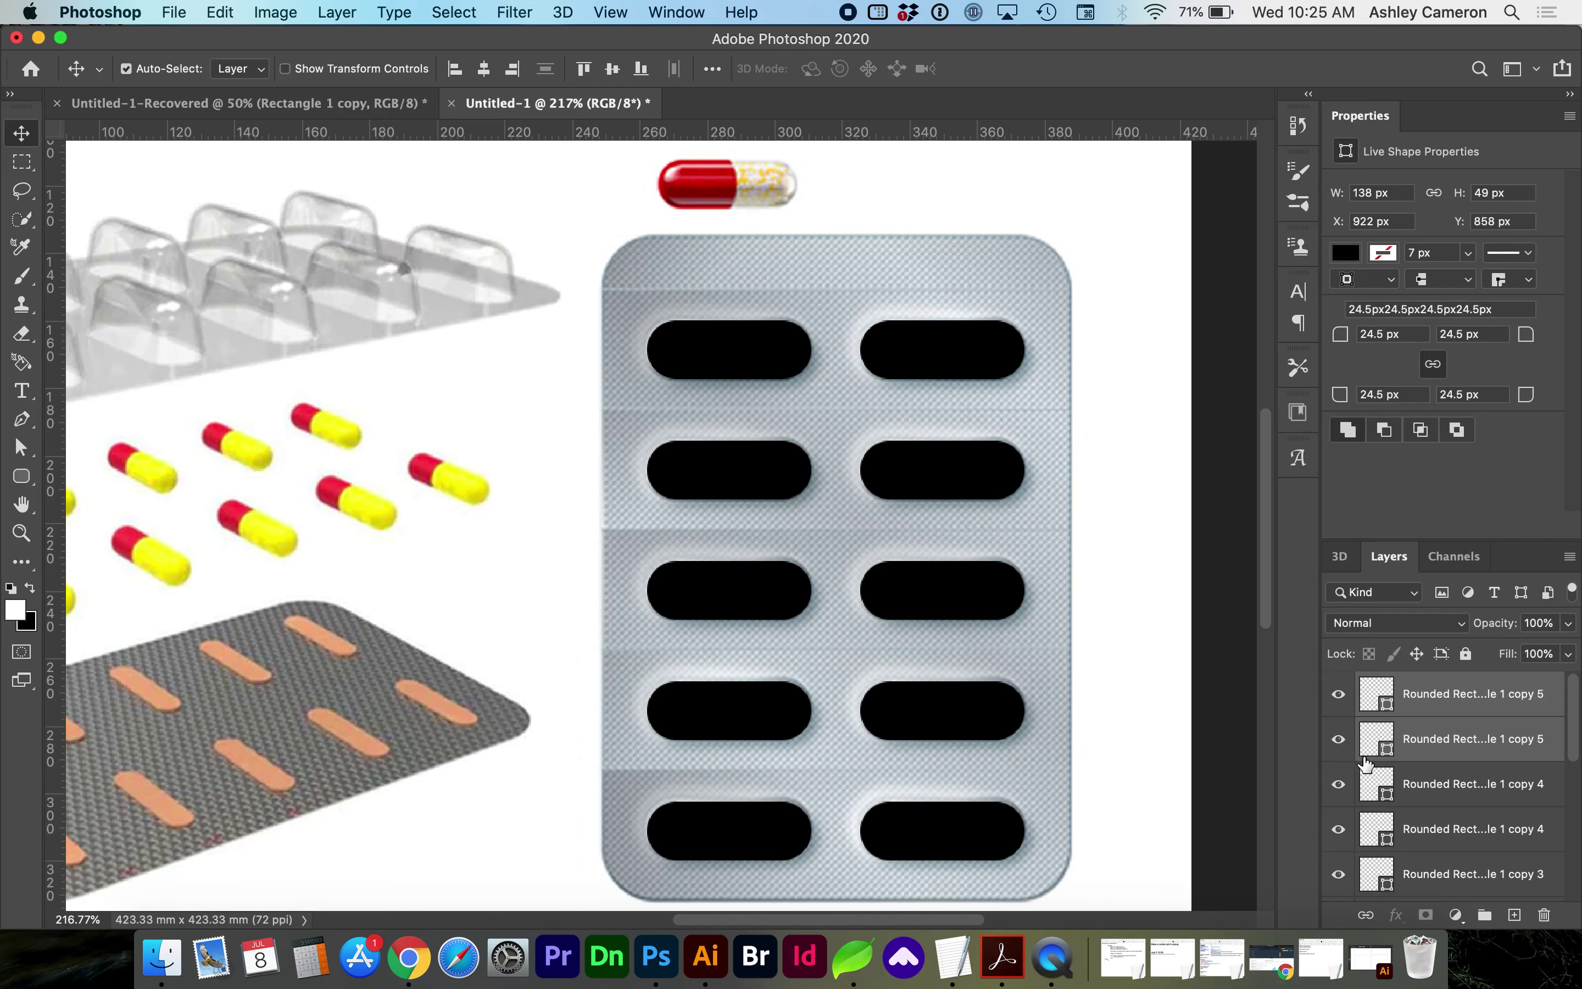
pyautogui.scroll(-1, 1449, 850)
pyautogui.click(1449, 882)
pyautogui.scroll(-2, 1449, 882)
pyautogui.scroll(-1, 1448, 881)
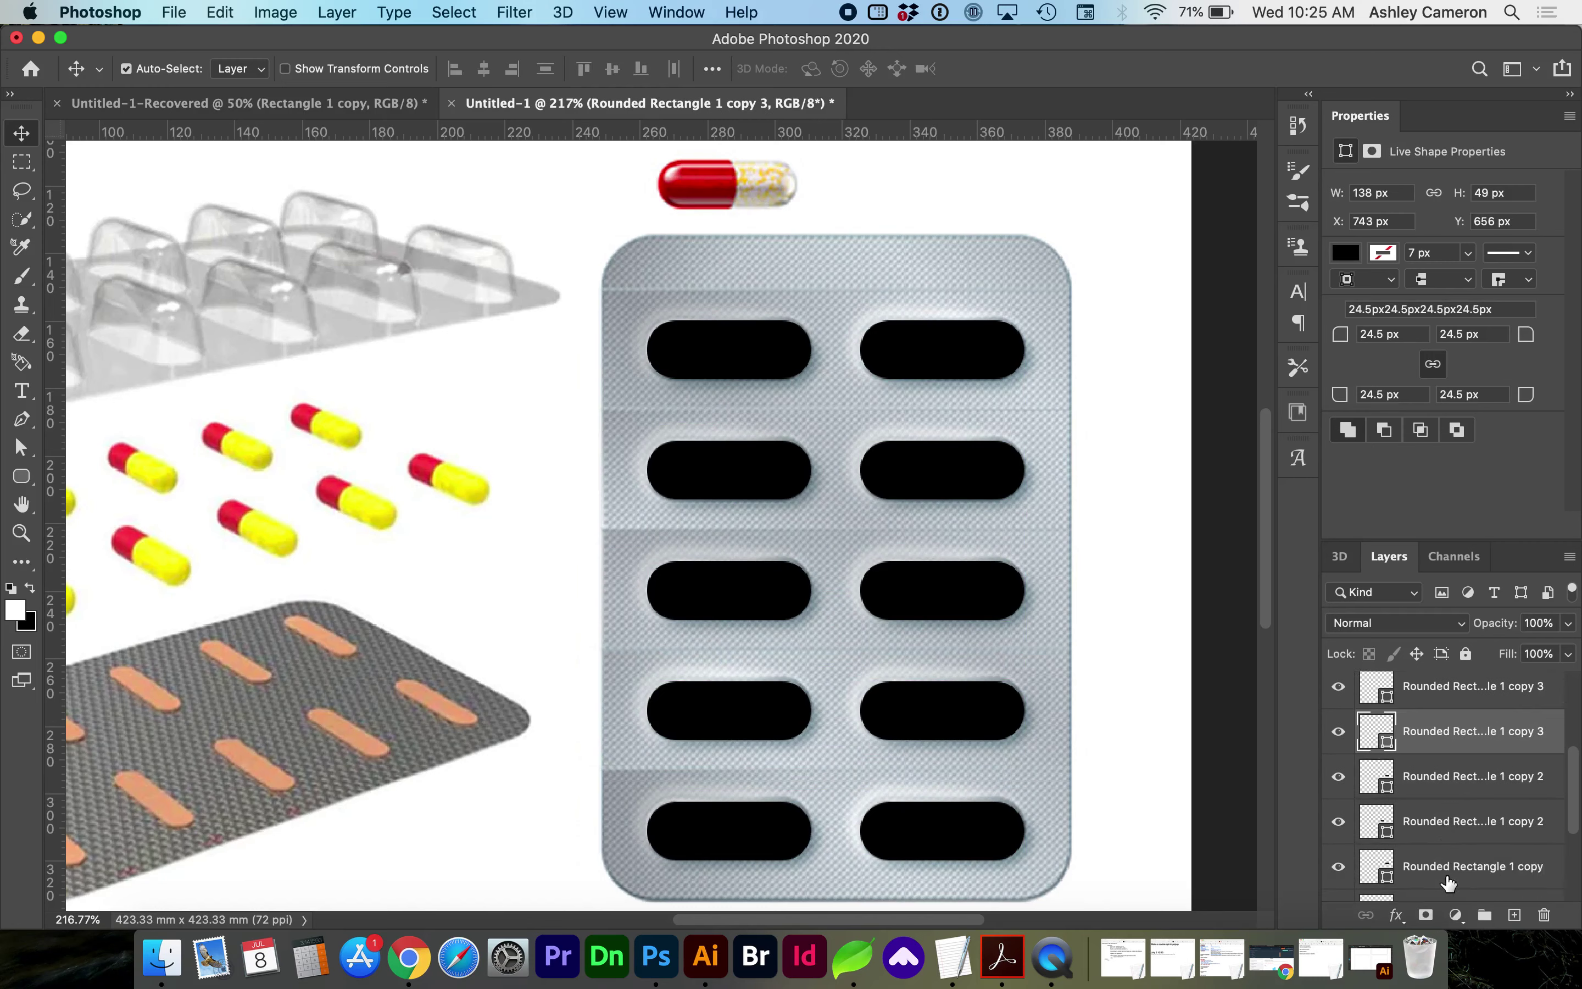
pyautogui.scroll(-1, 1446, 863)
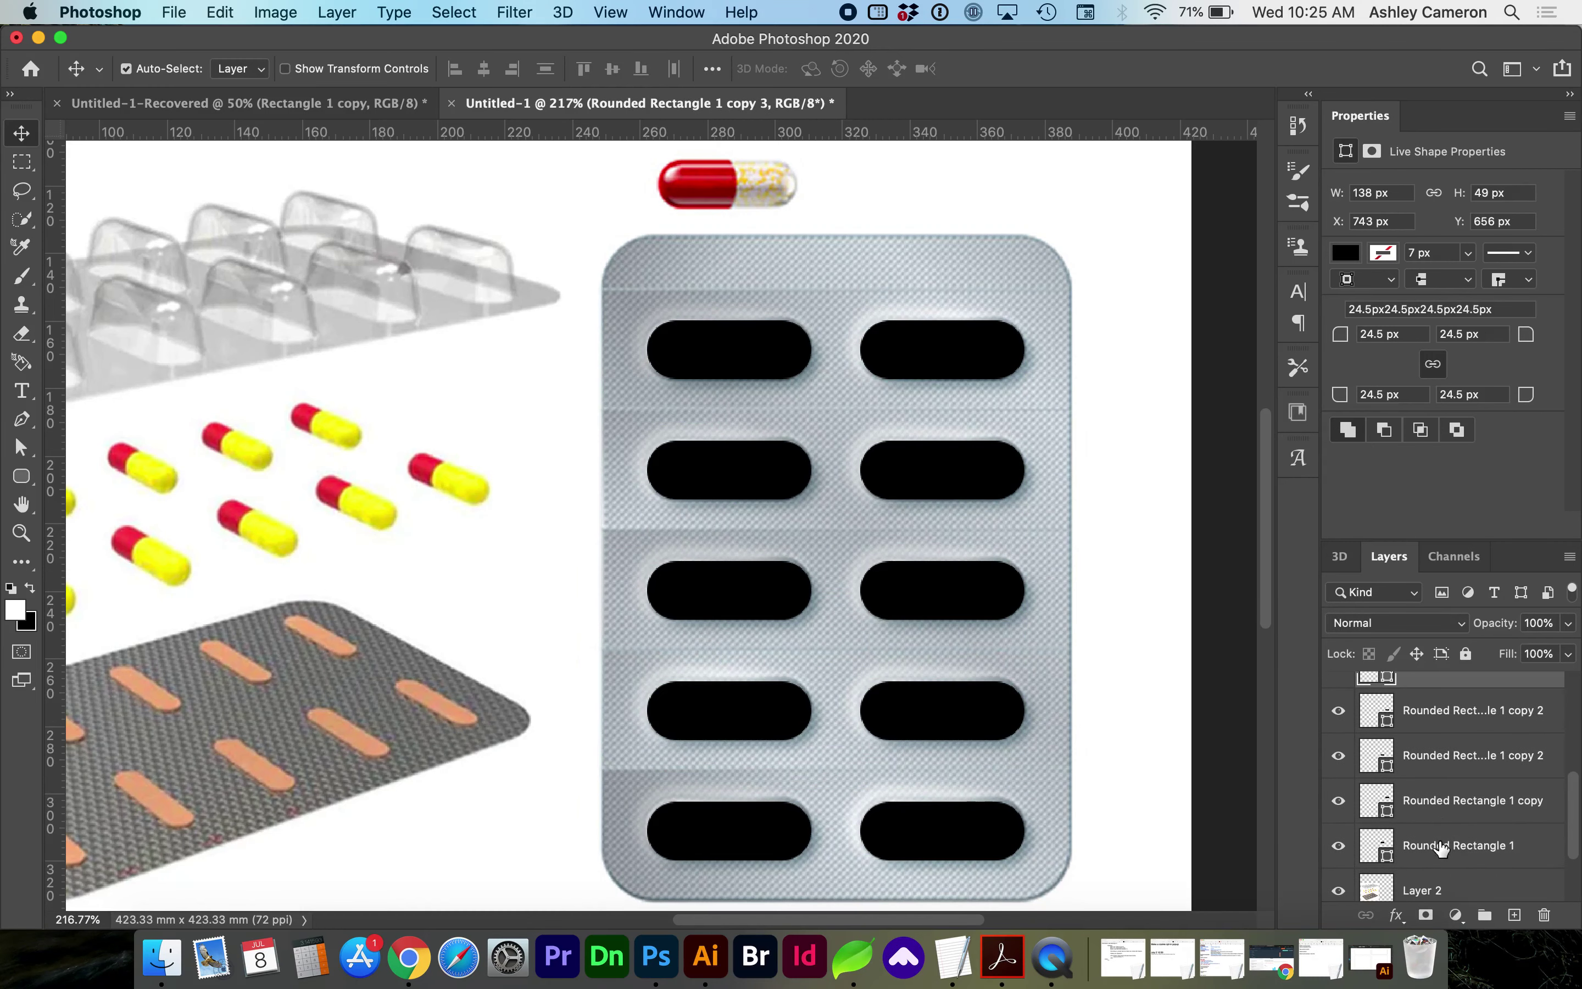
pyautogui.click(1442, 845)
pyautogui.scroll(4, 1442, 844)
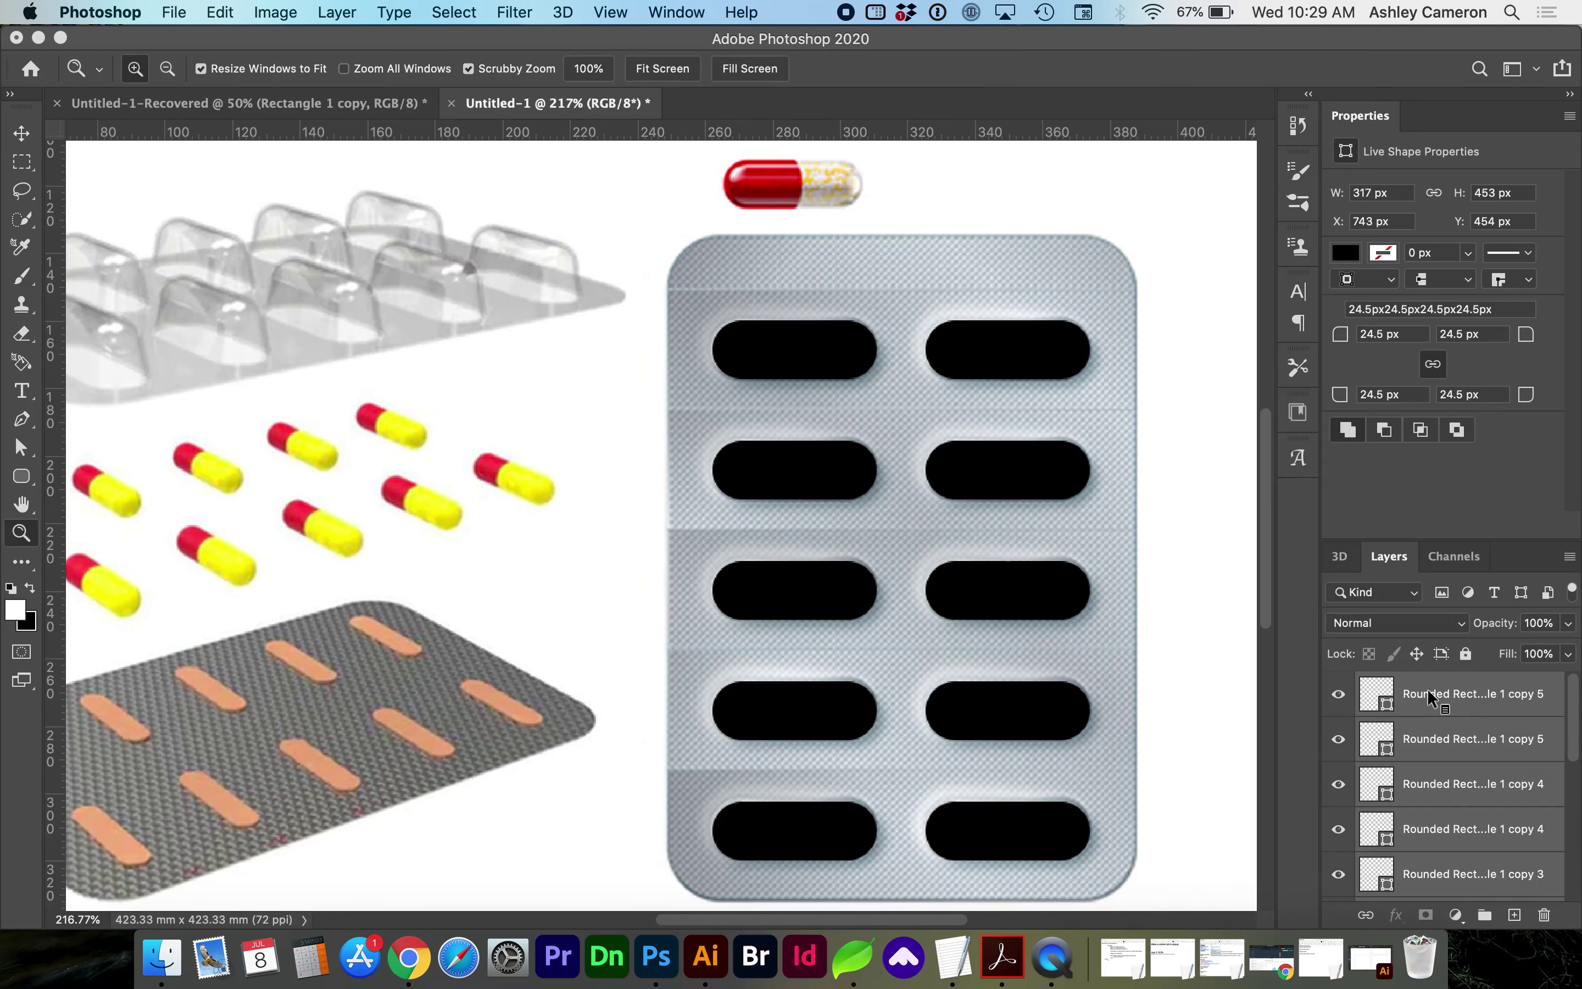
# - Merge the ten pill shapes, duplicate the result as copy 6, and hide copy 5
pyautogui.rightClick(1429, 694)
pyautogui.scroll(-10, 1358, 770)
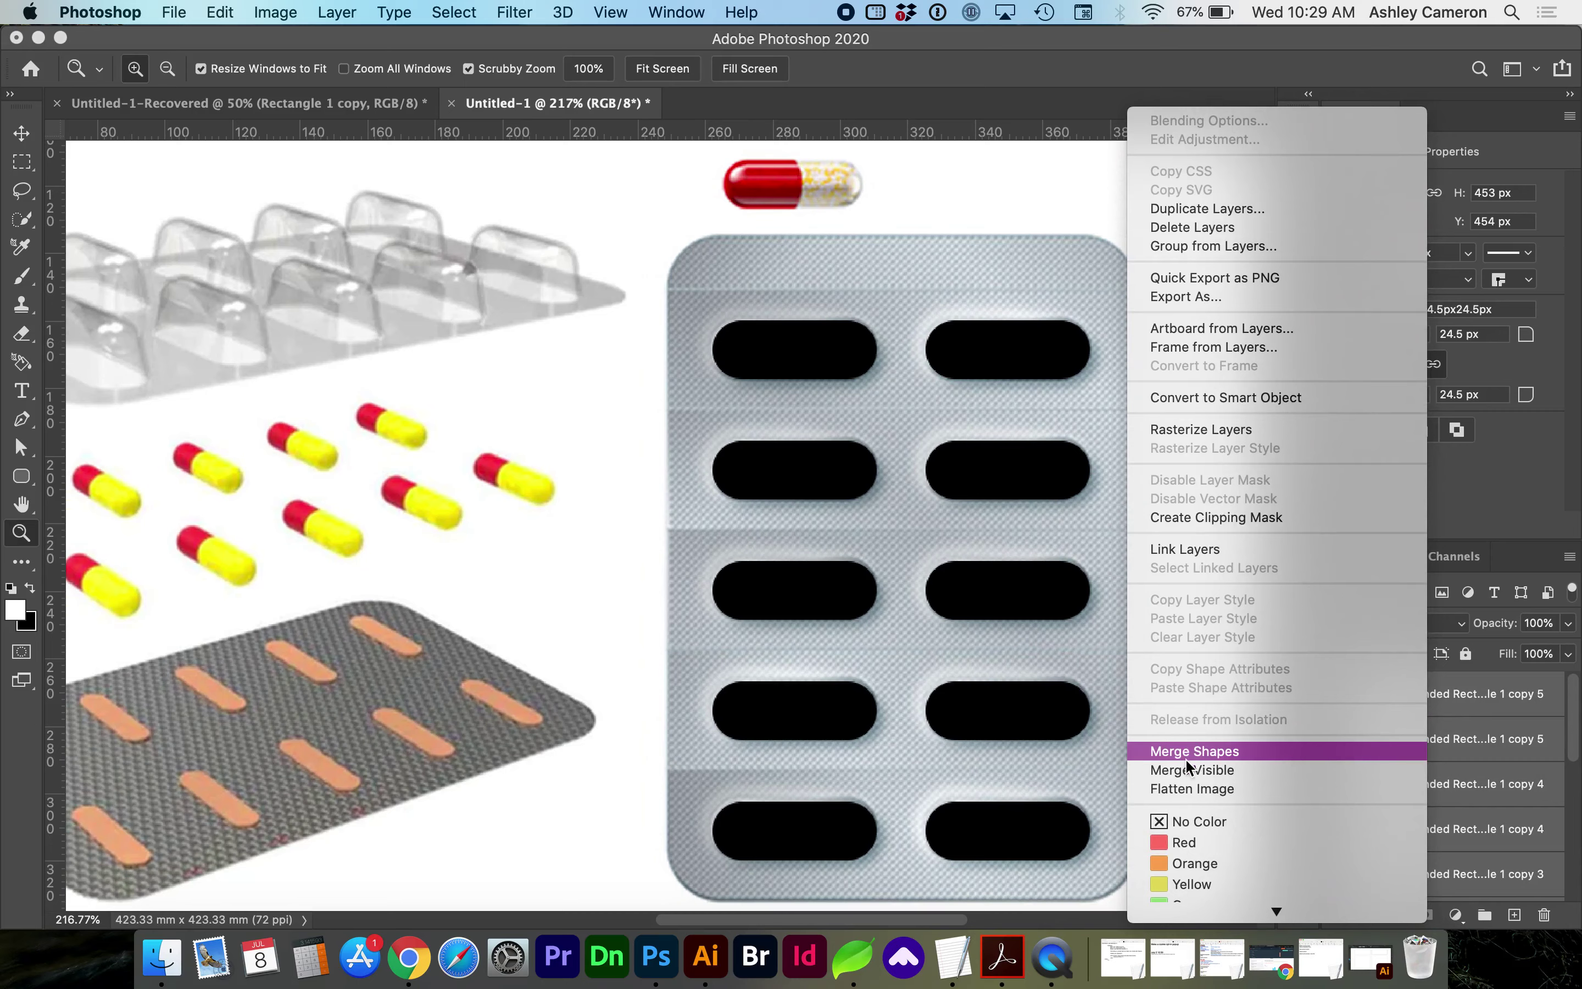
pyautogui.click(1232, 752)
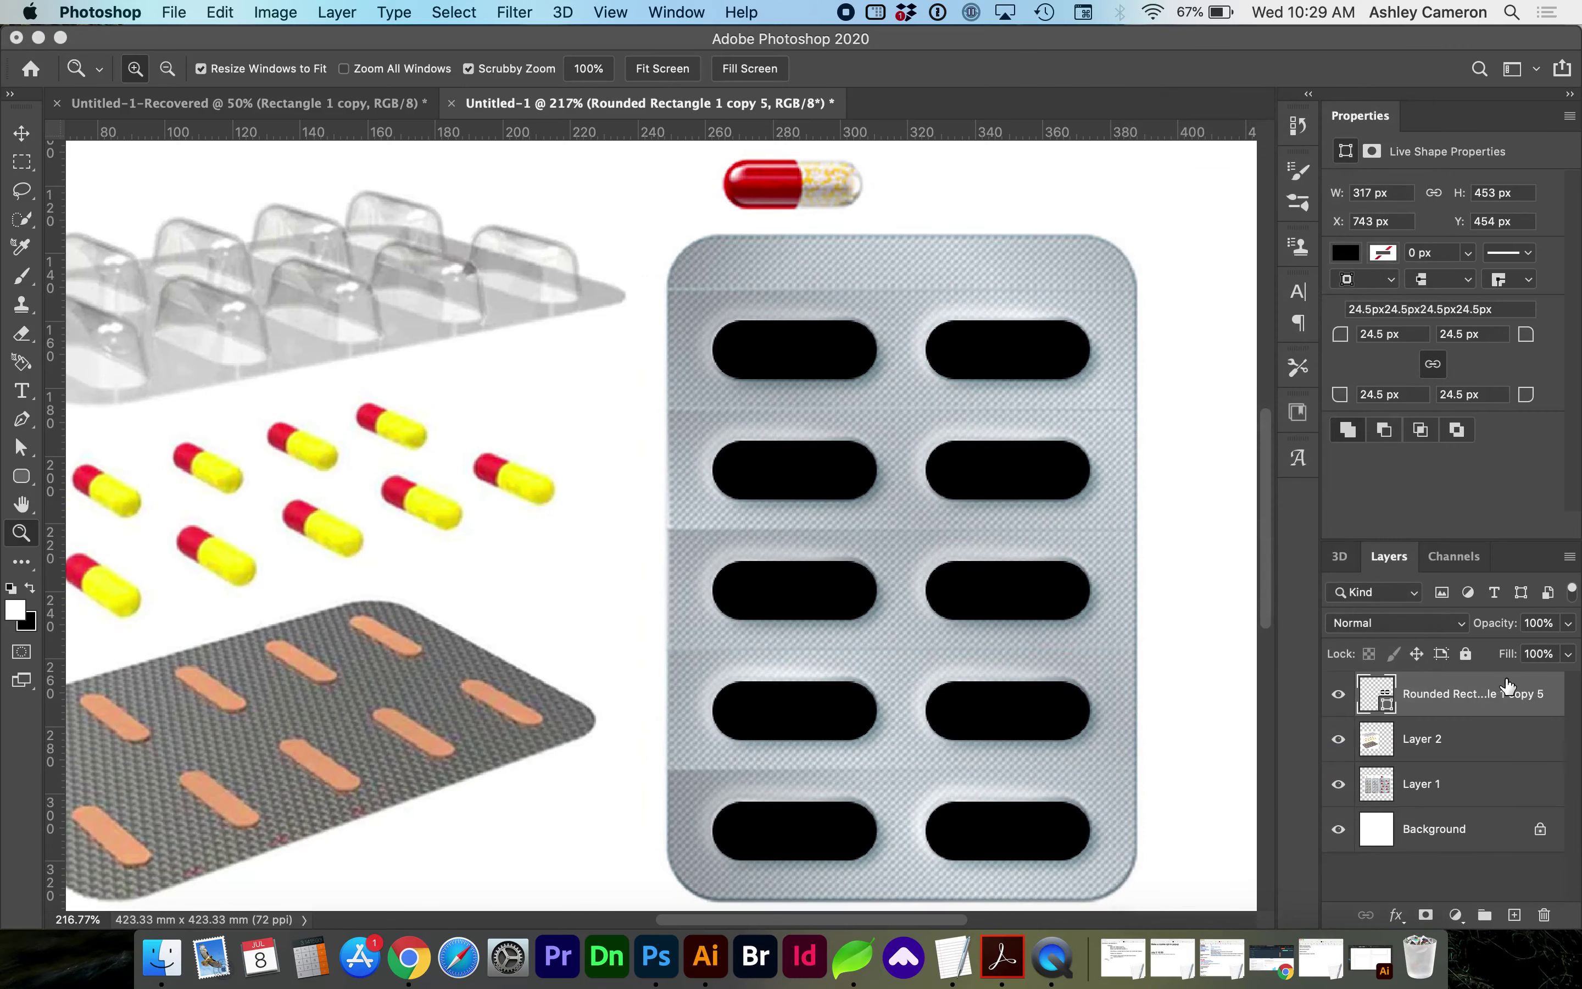
pyautogui.moveTo(1454, 698); pyautogui.dragTo(1514, 916)
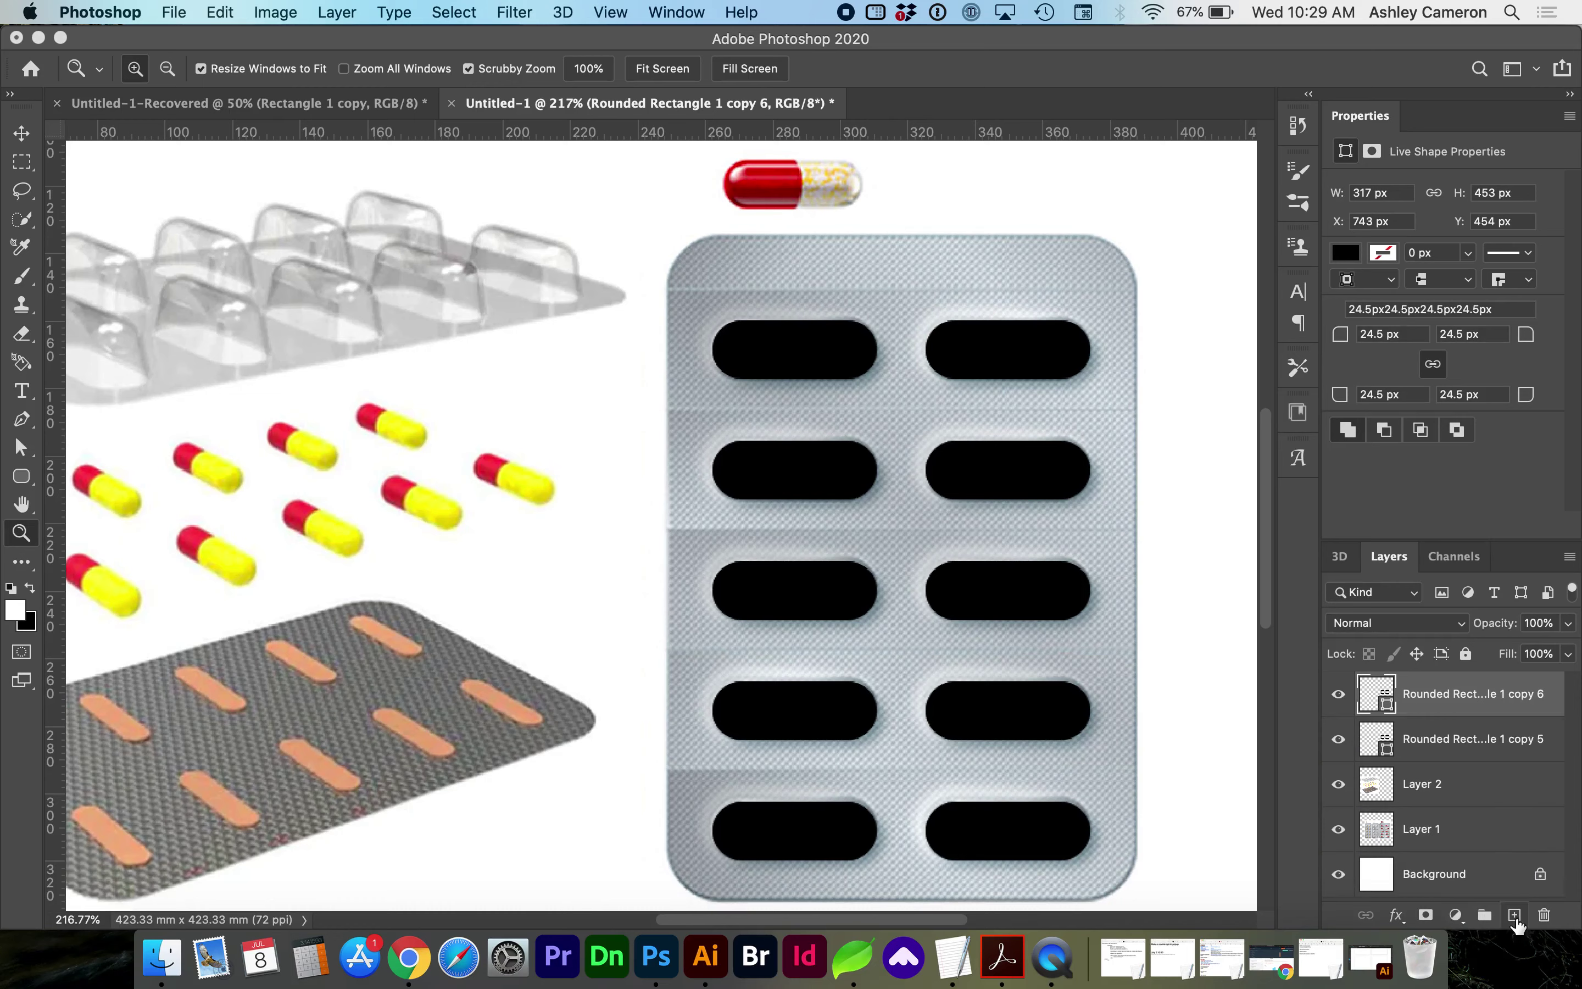
pyautogui.click(1338, 738)
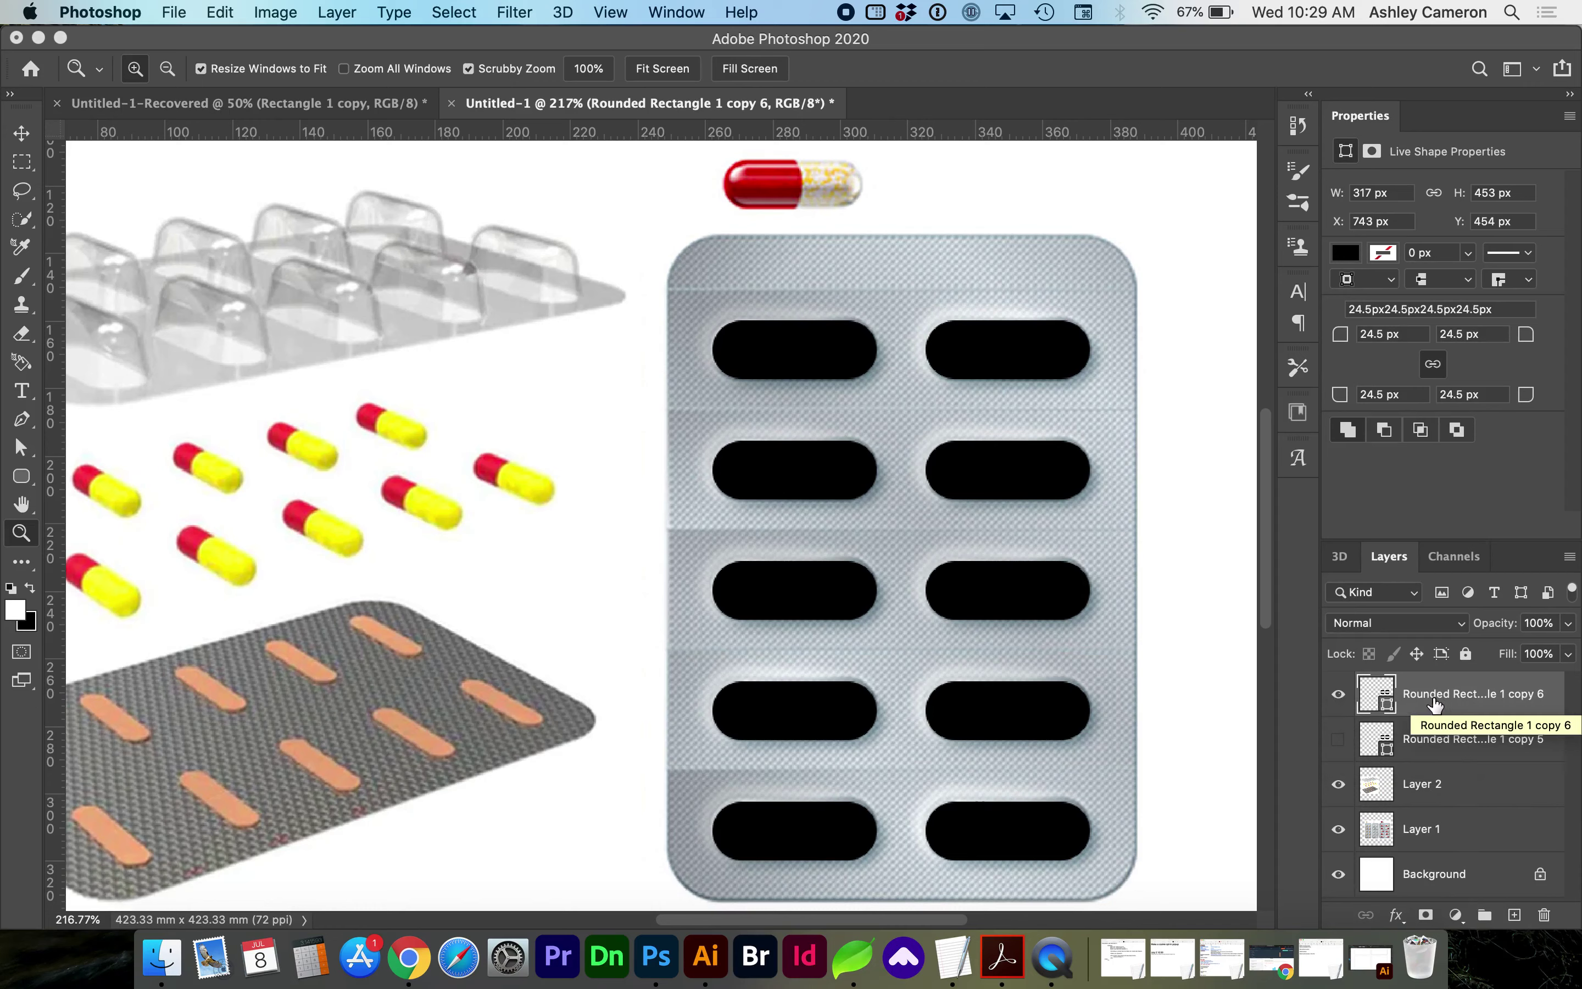
# - Turn the merged pill layer into a 3D extrusion 22.27 mm deep
pyautogui.click(1339, 557)
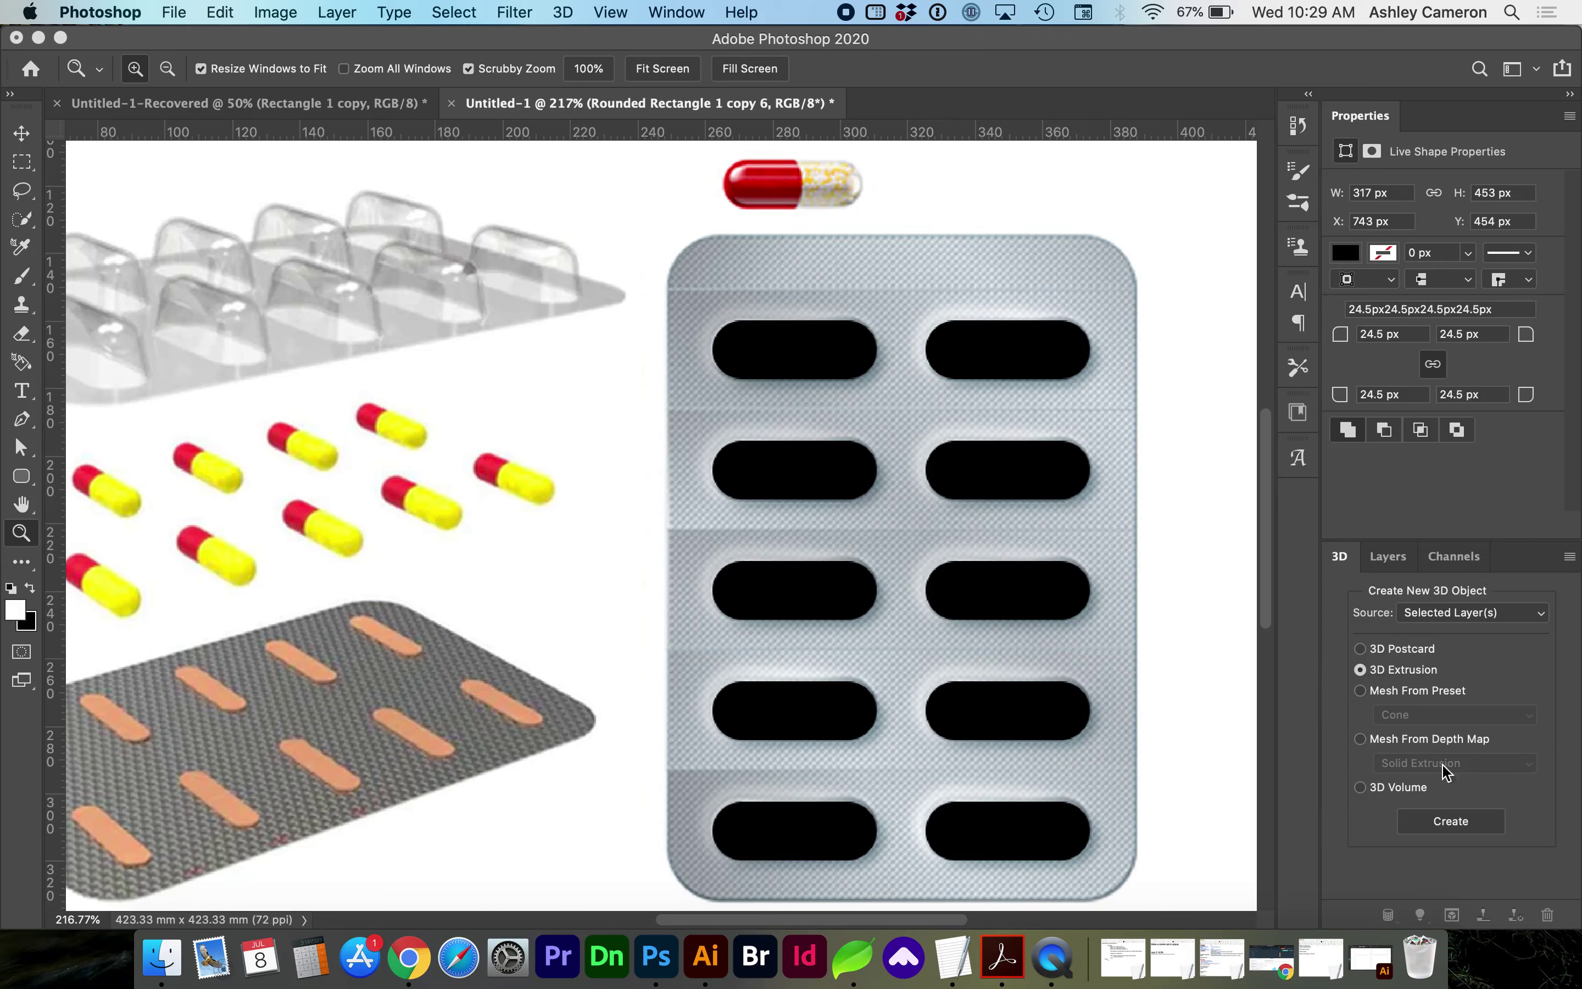
pyautogui.click(1451, 823)
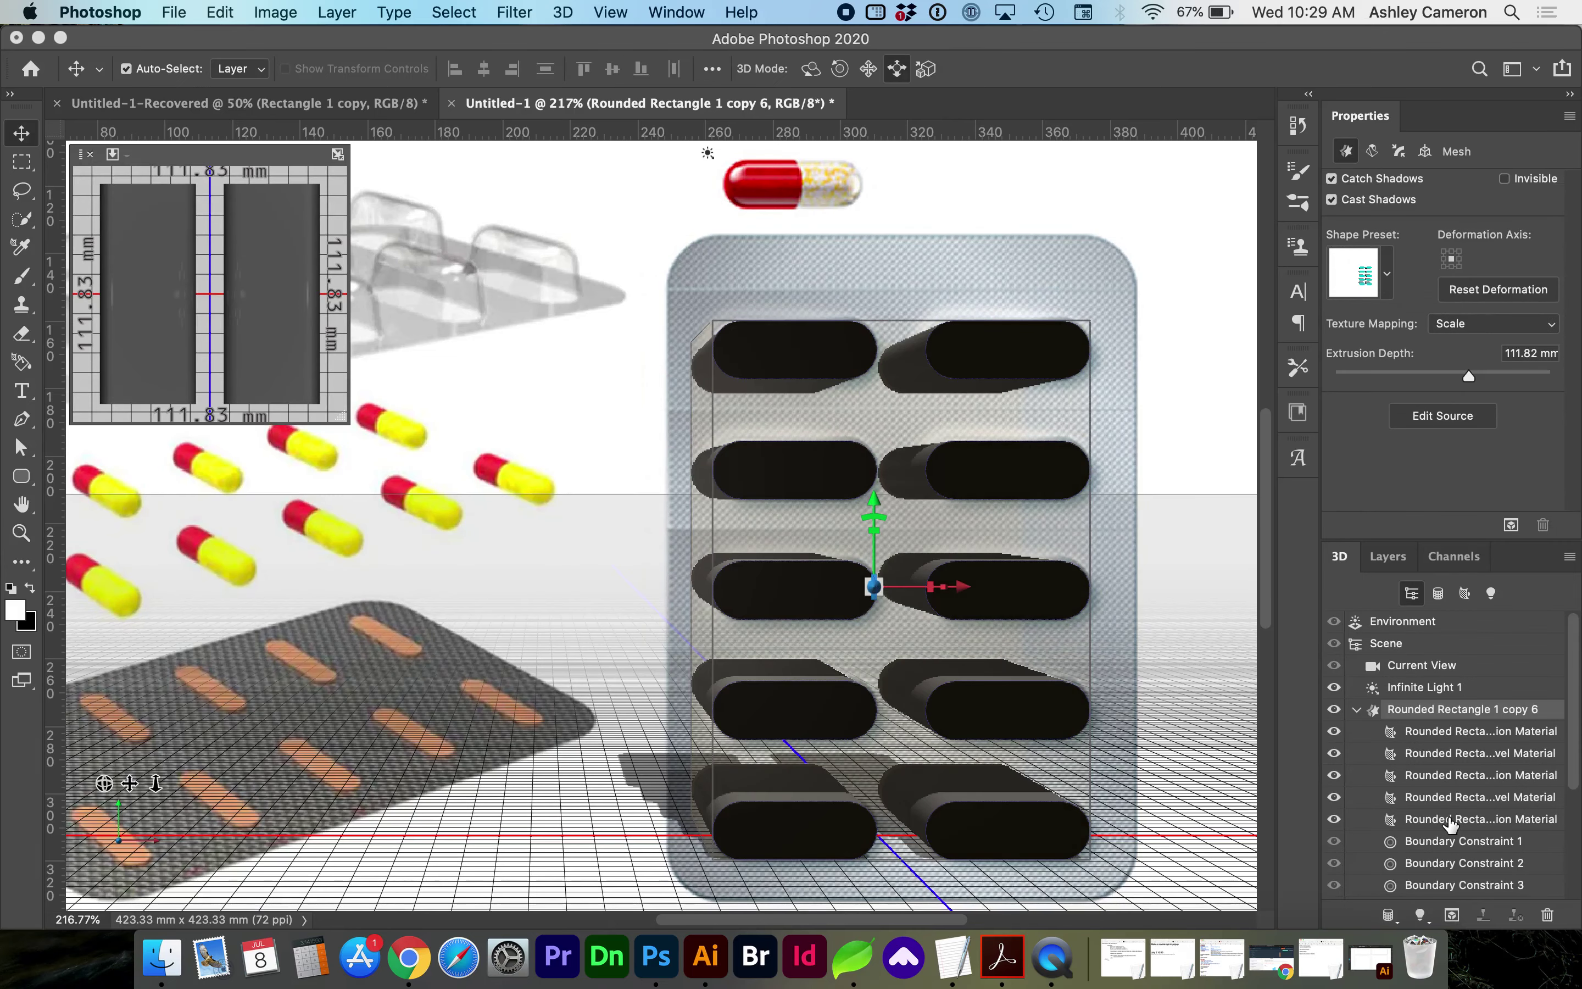
pyautogui.moveTo(1470, 375); pyautogui.dragTo(1452, 377)
pyautogui.click(113, 153)
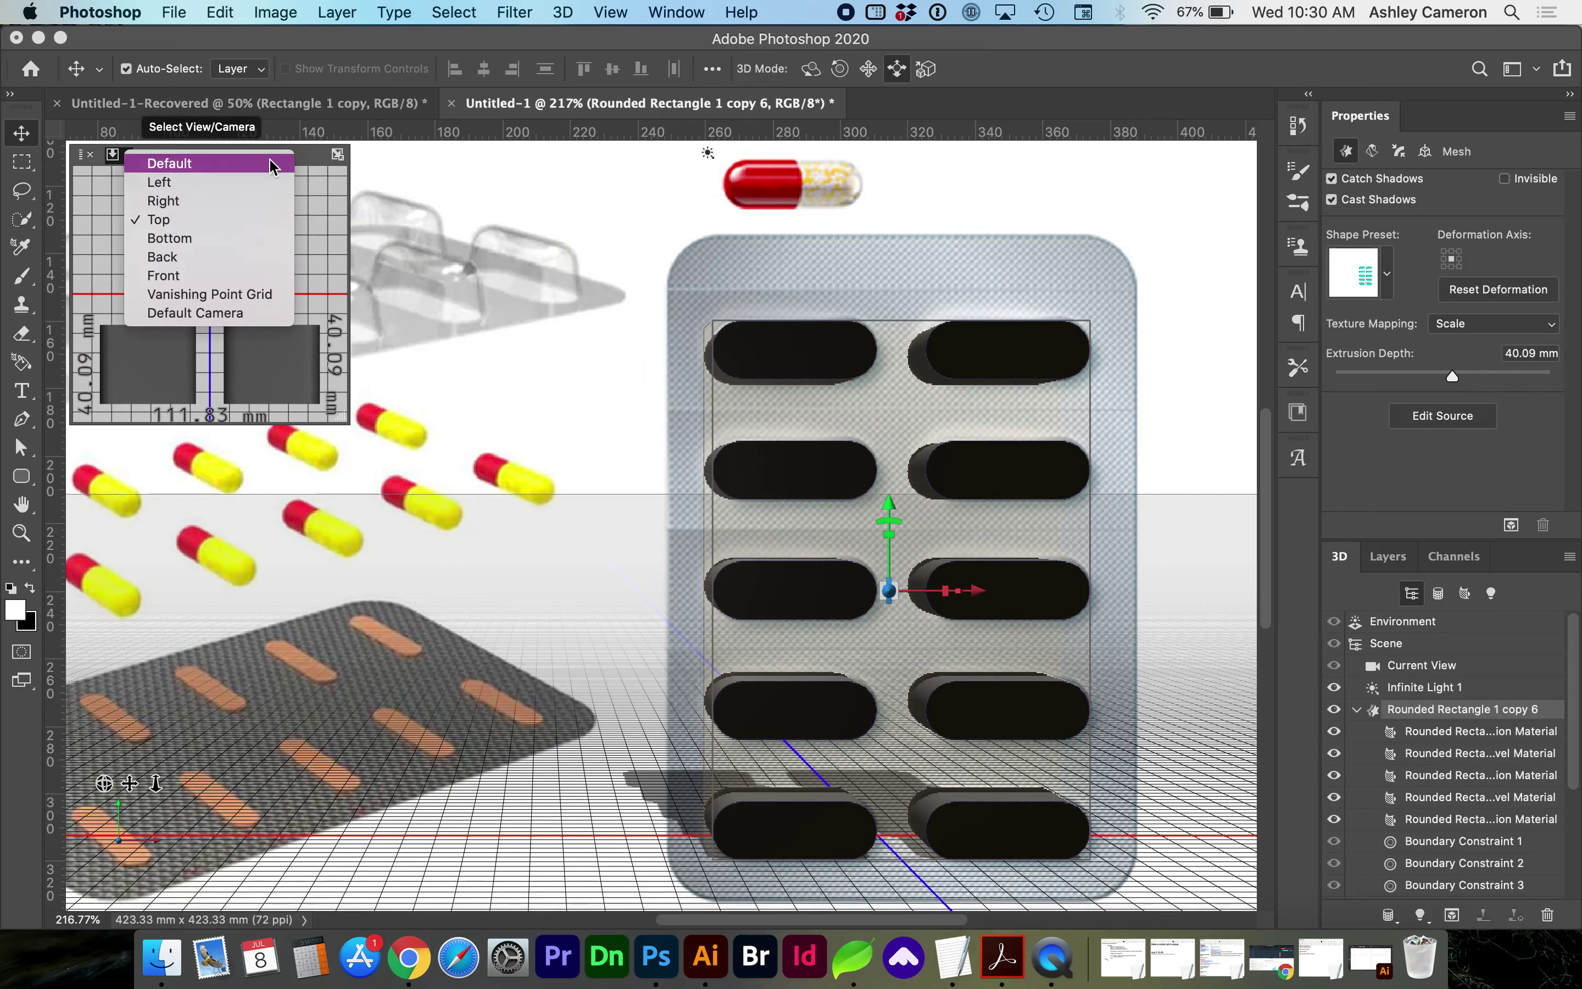
pyautogui.click(307, 165)
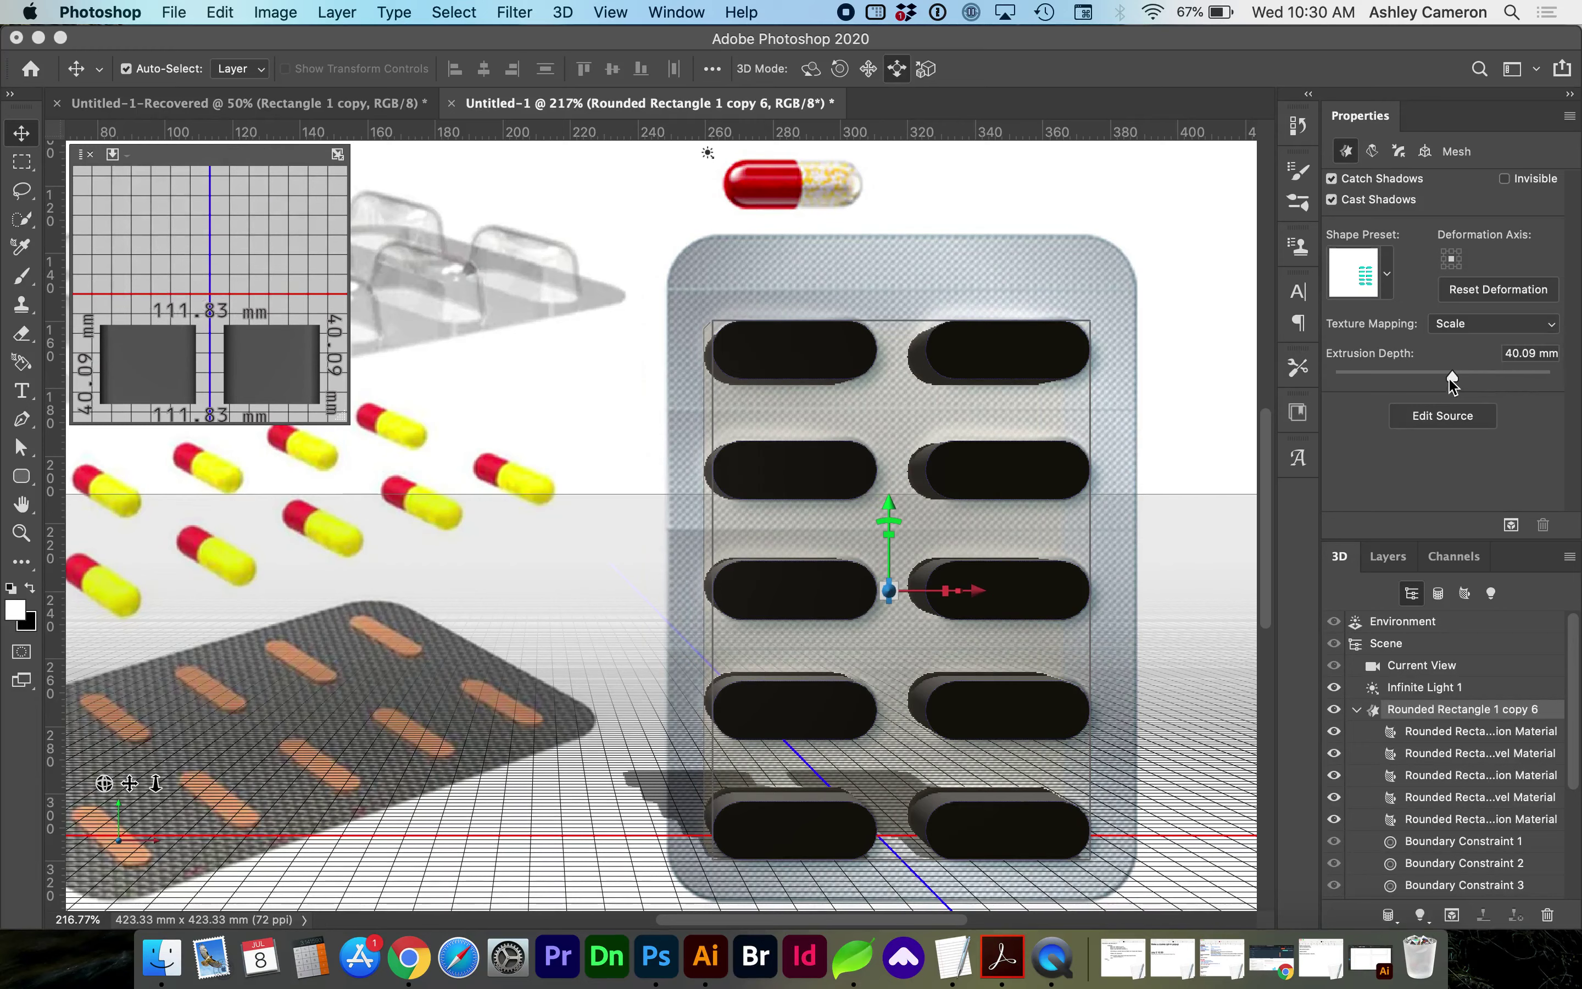
pyautogui.moveTo(1455, 381); pyautogui.dragTo(1447, 378)
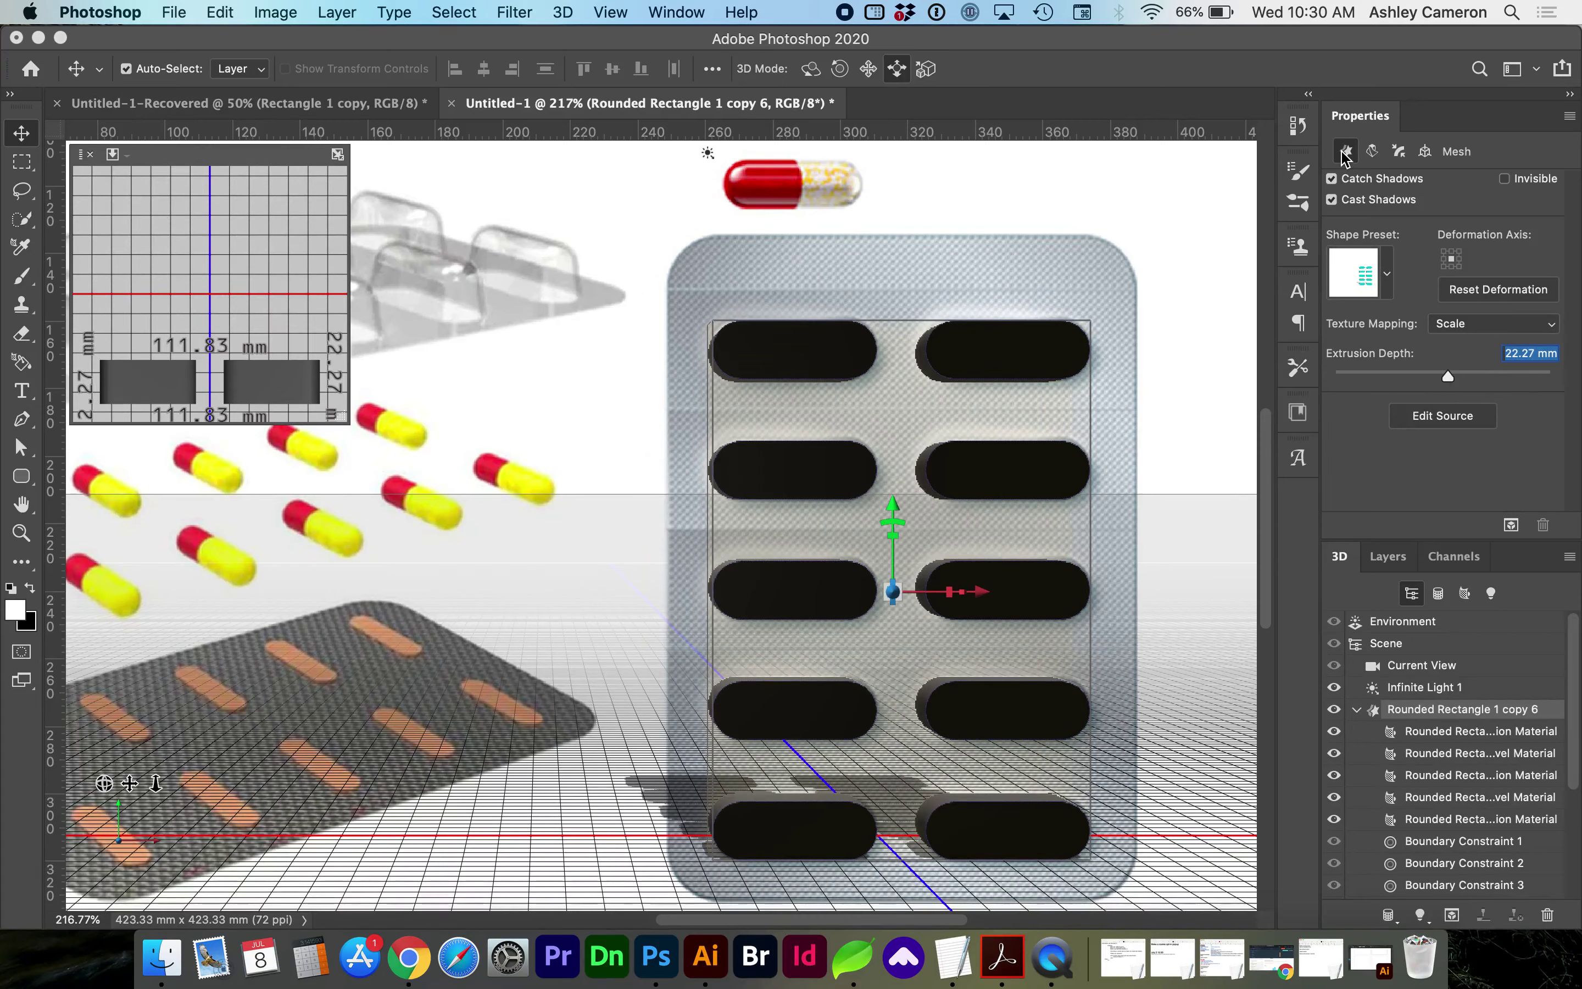
# - Inflate the pocket caps at a 90° angle with 18% strength
pyautogui.click(1399, 155)
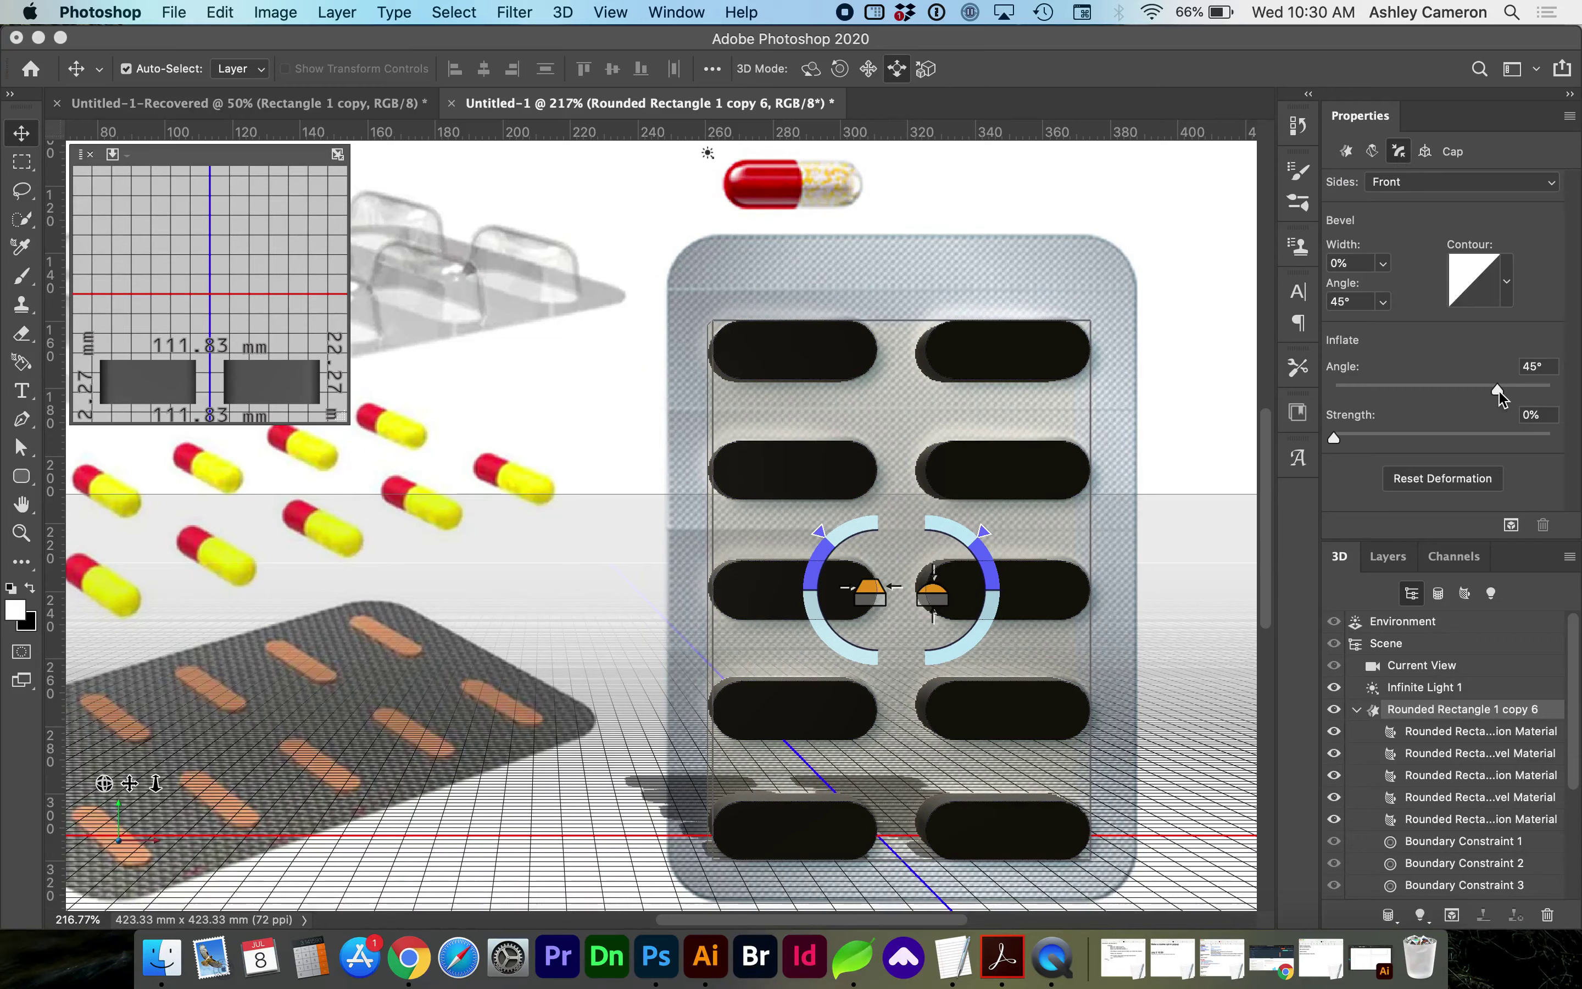
pyautogui.moveTo(1498, 391); pyautogui.dragTo(1572, 394)
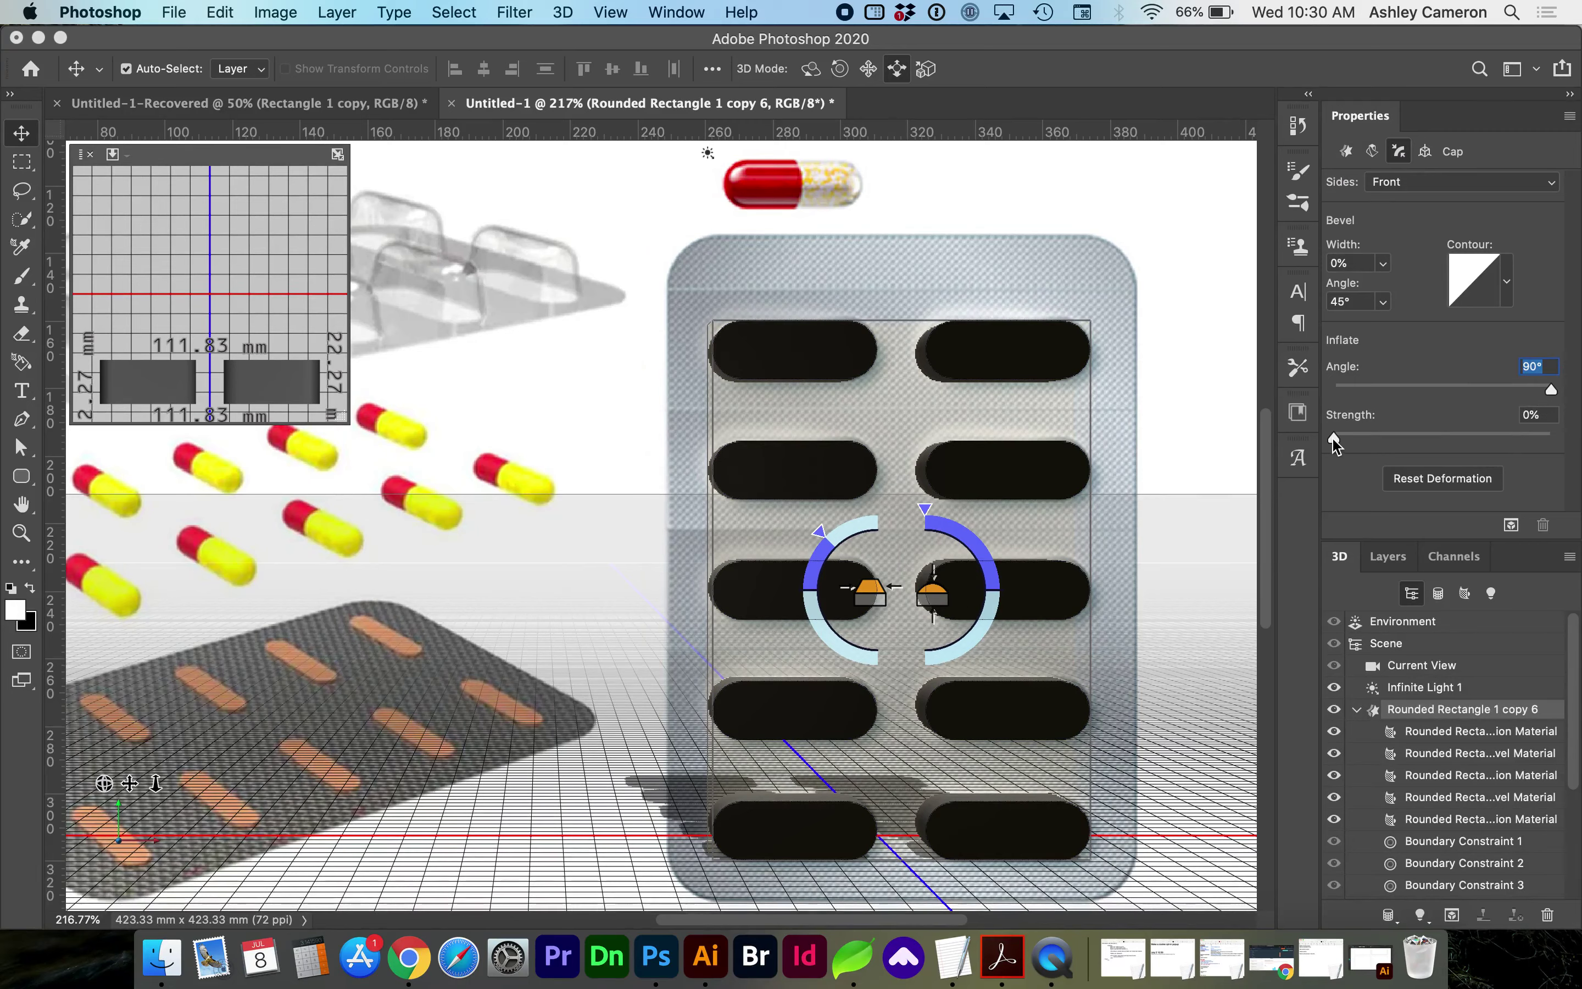
pyautogui.moveTo(1334, 440); pyautogui.dragTo(1373, 445)
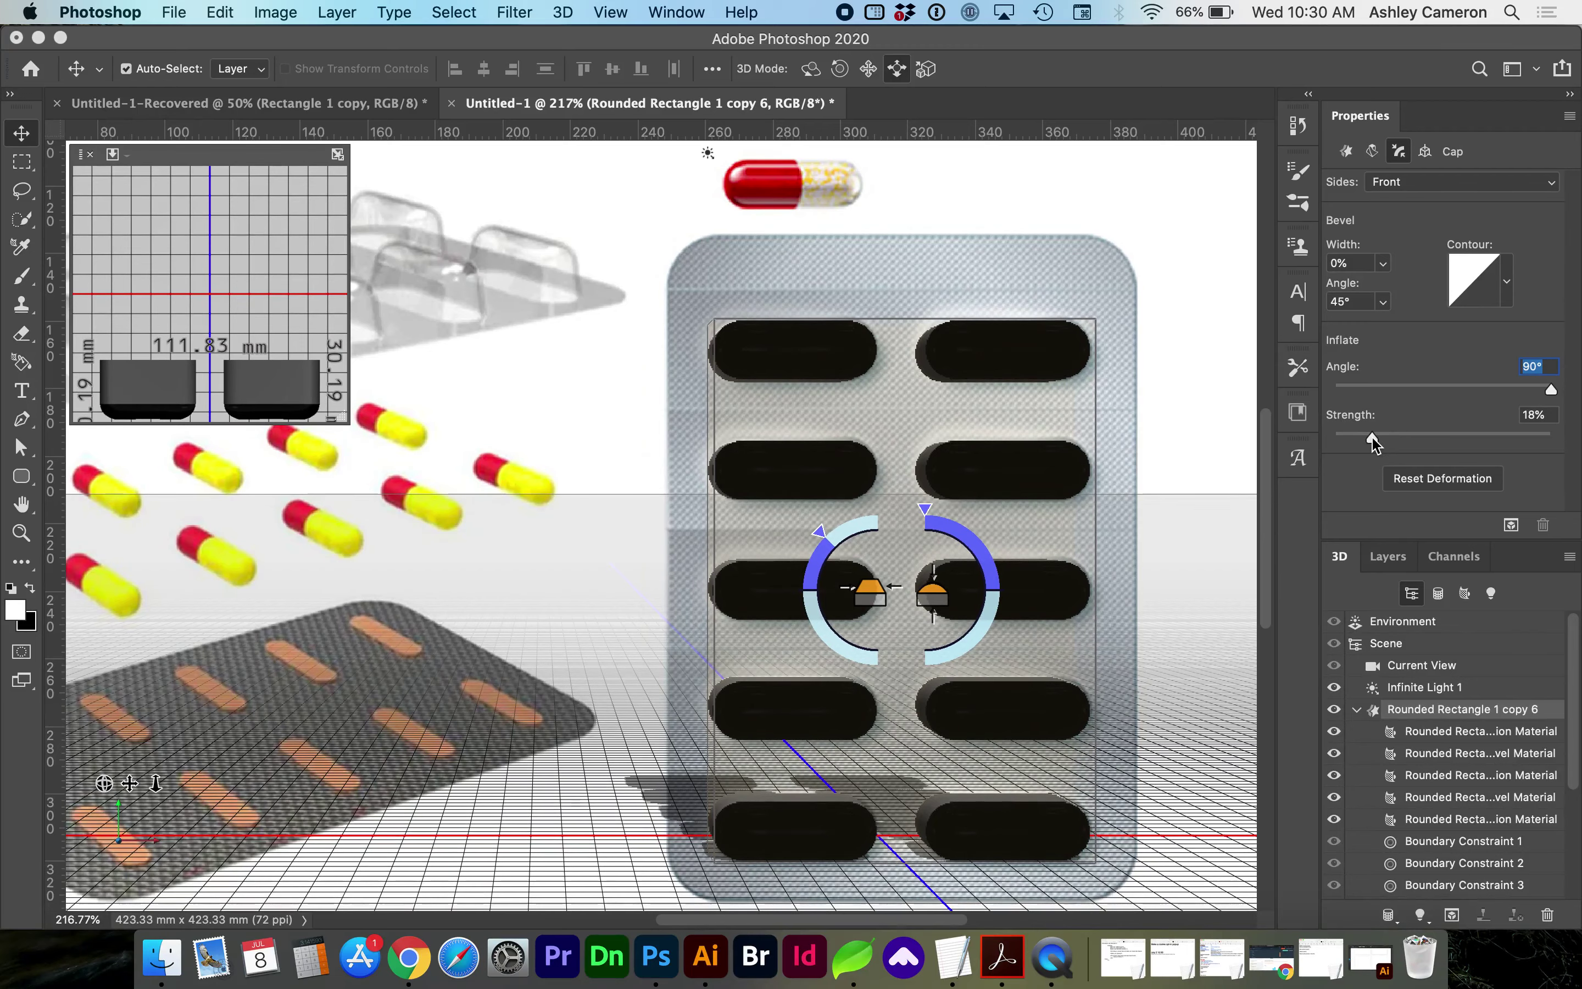
pyautogui.moveTo(286, 353); pyautogui.dragTo(282, 252)
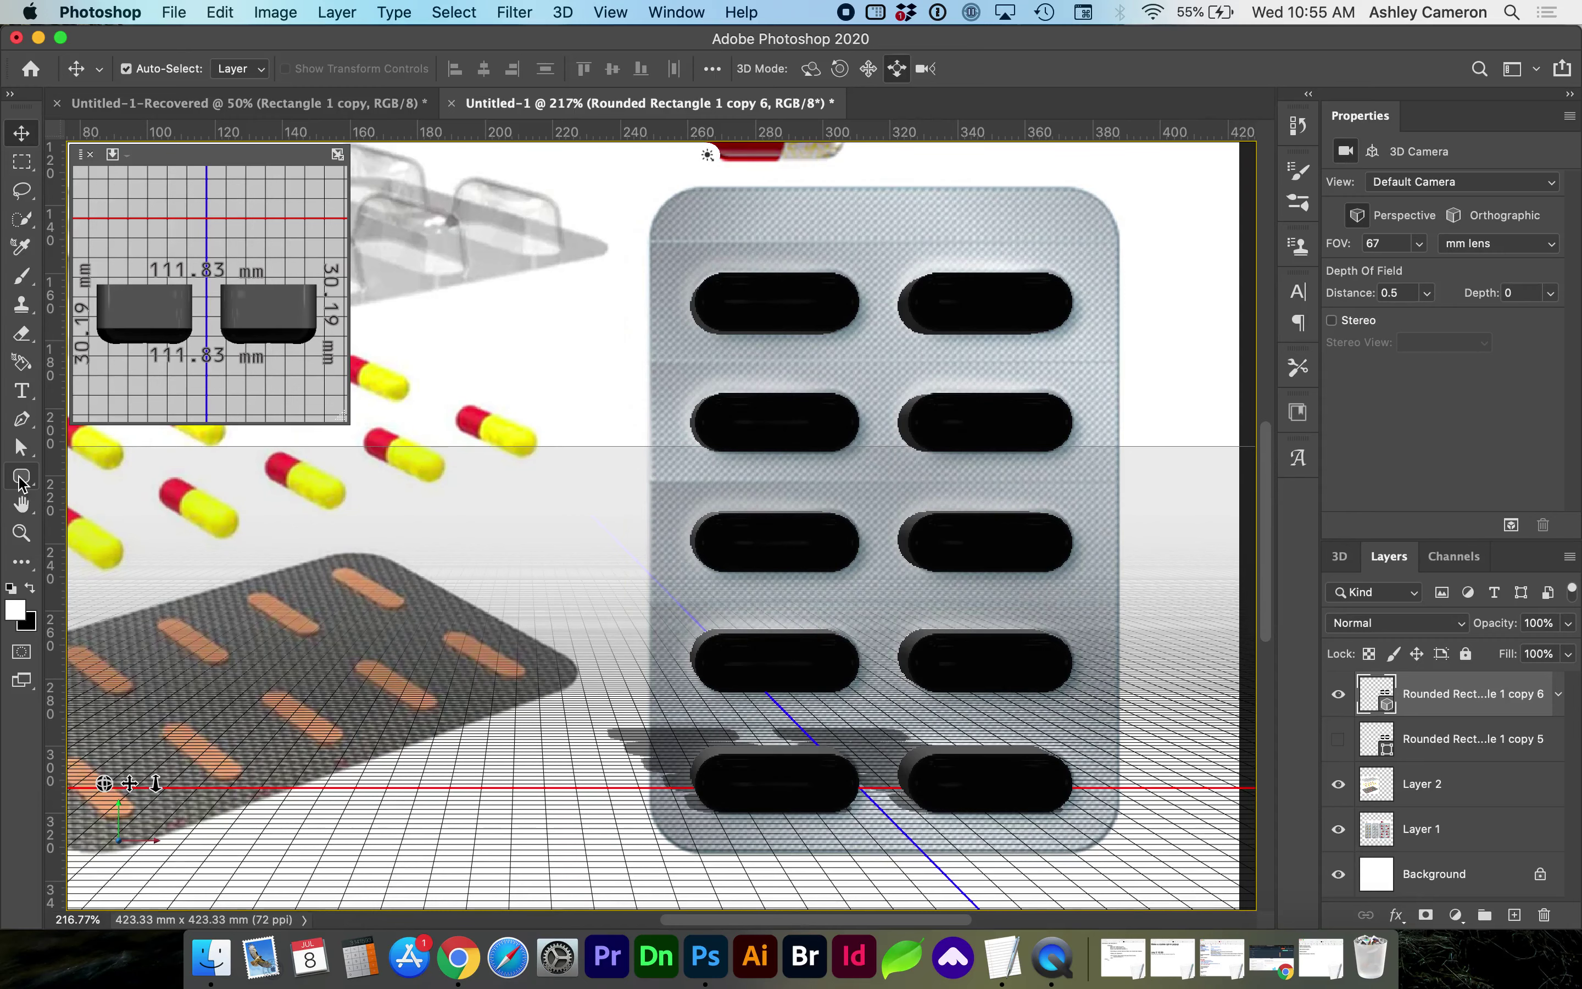
# - Draw a semi-transparent 397 × 558 px rounded rectangle over the whole blister pack
pyautogui.click(20, 480)
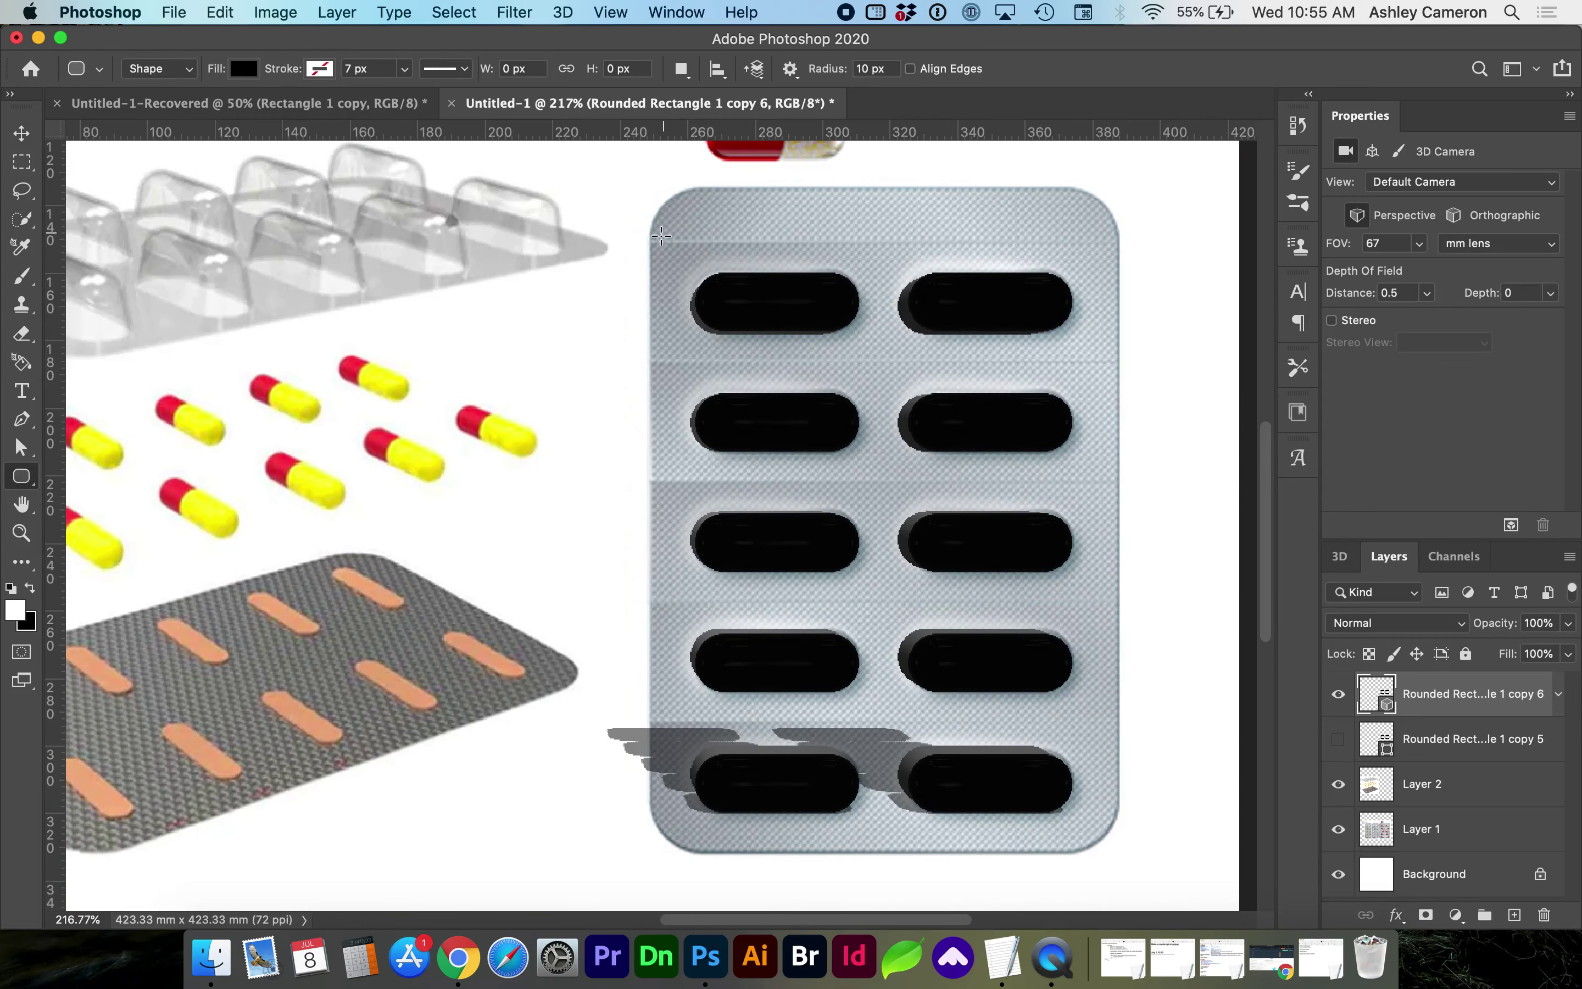
pyautogui.moveTo(647, 188); pyautogui.dragTo(1120, 852)
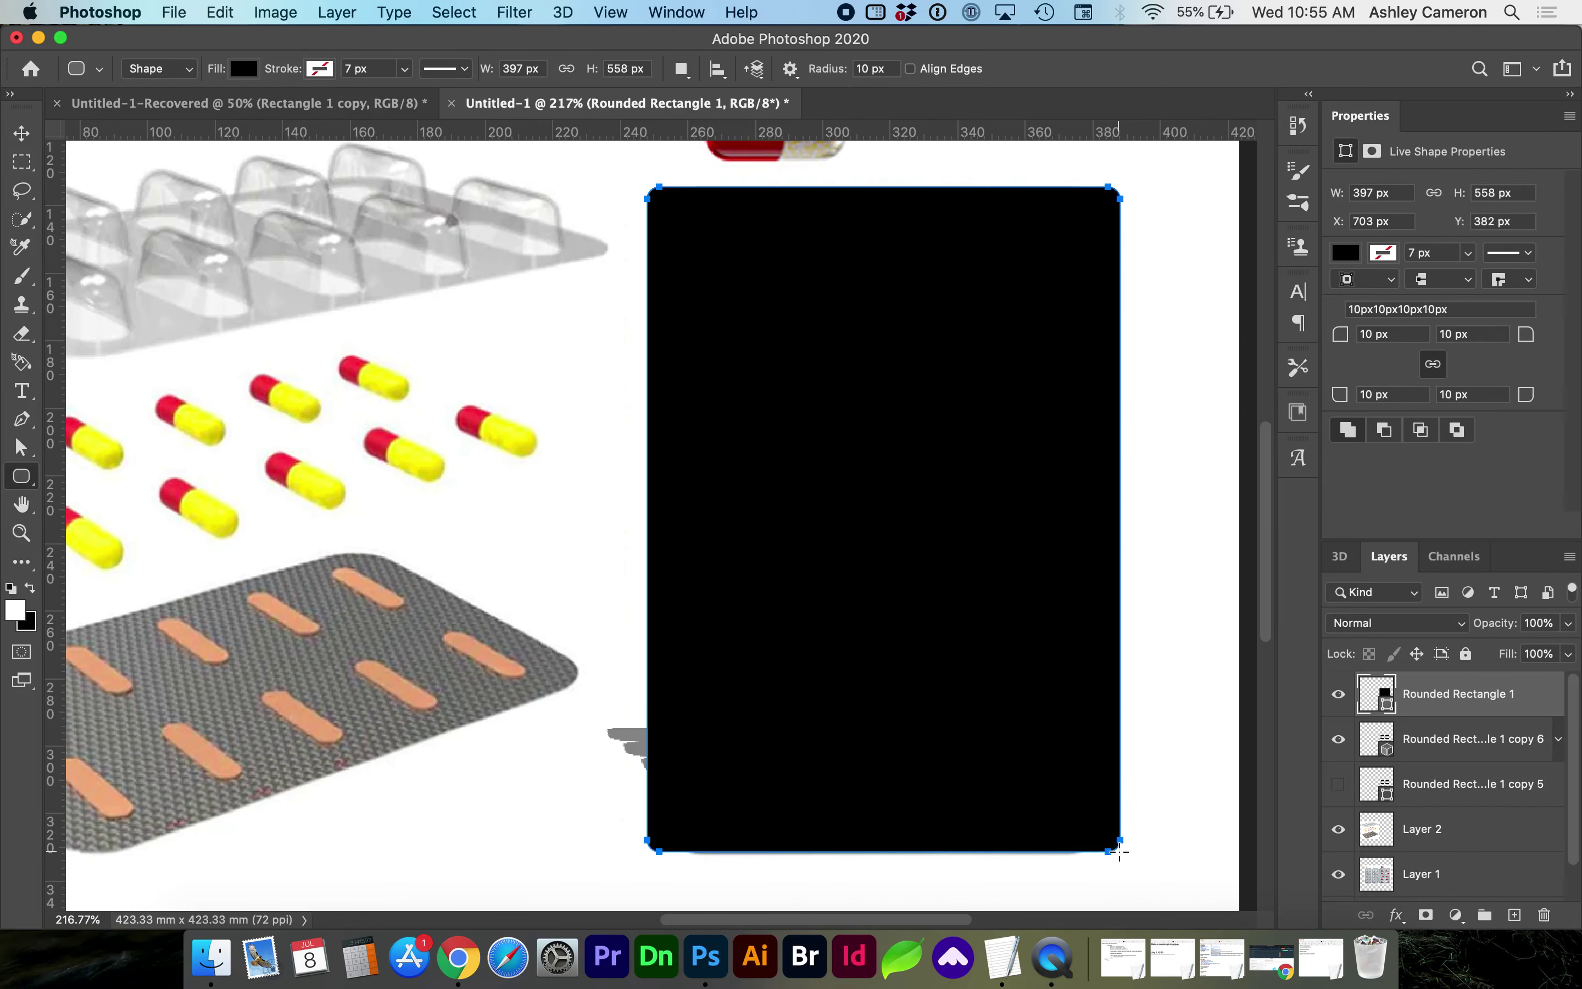
pyautogui.click(1567, 624)
pyautogui.moveTo(1530, 649); pyautogui.dragTo(1520, 651)
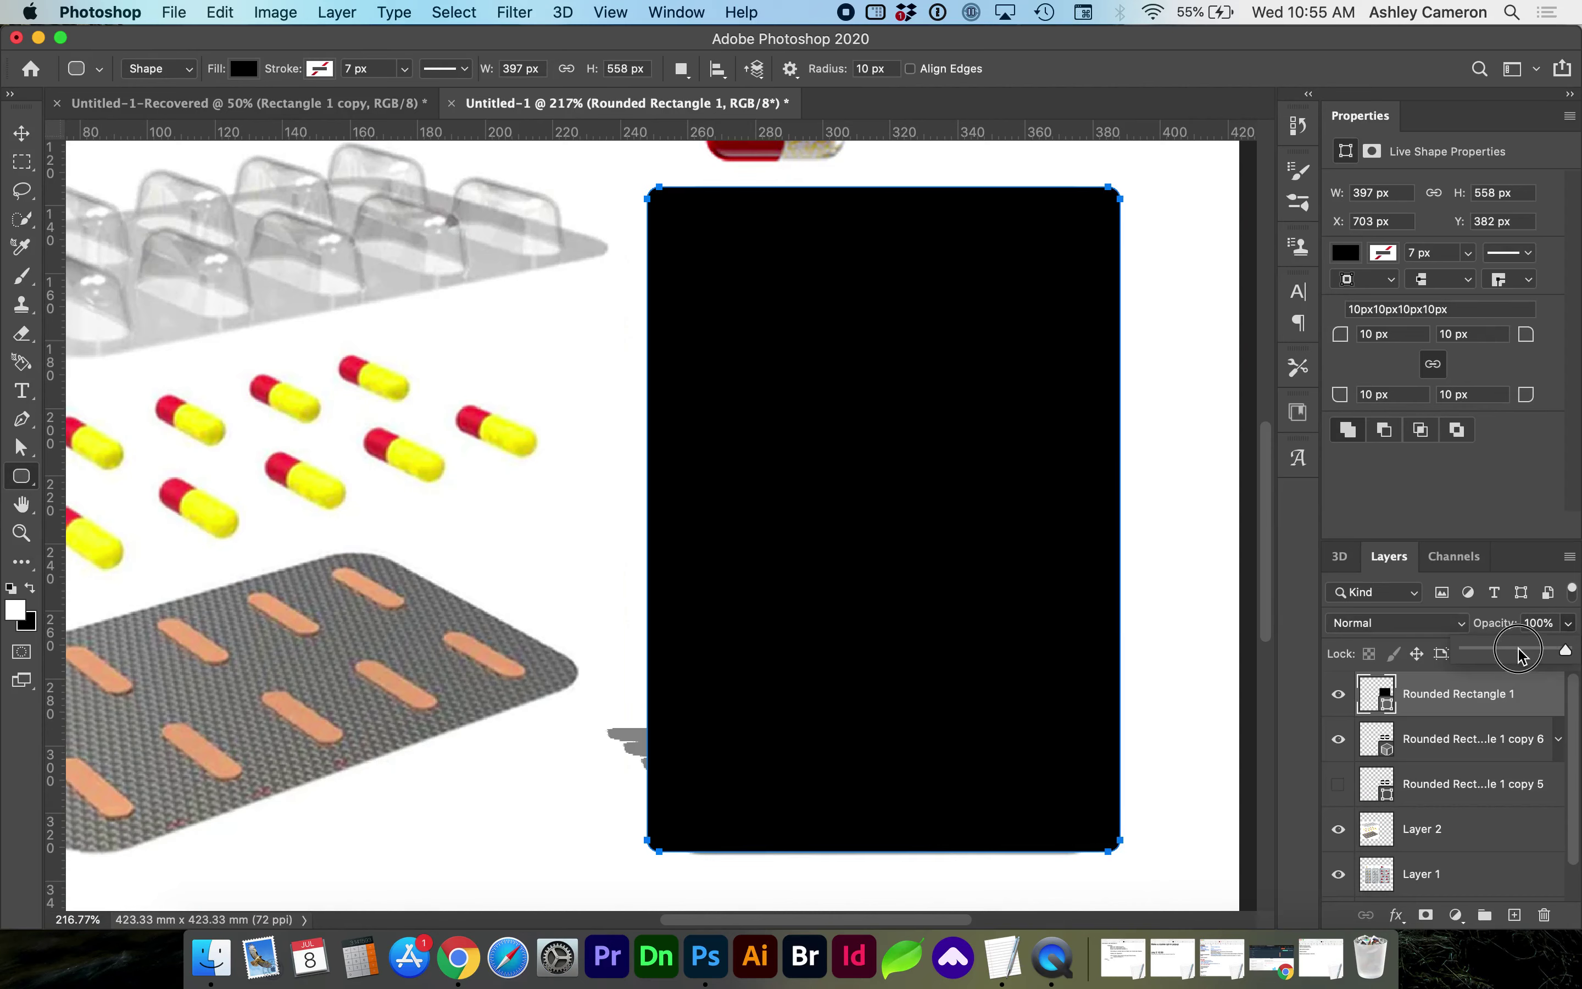
pyautogui.click(1482, 698)
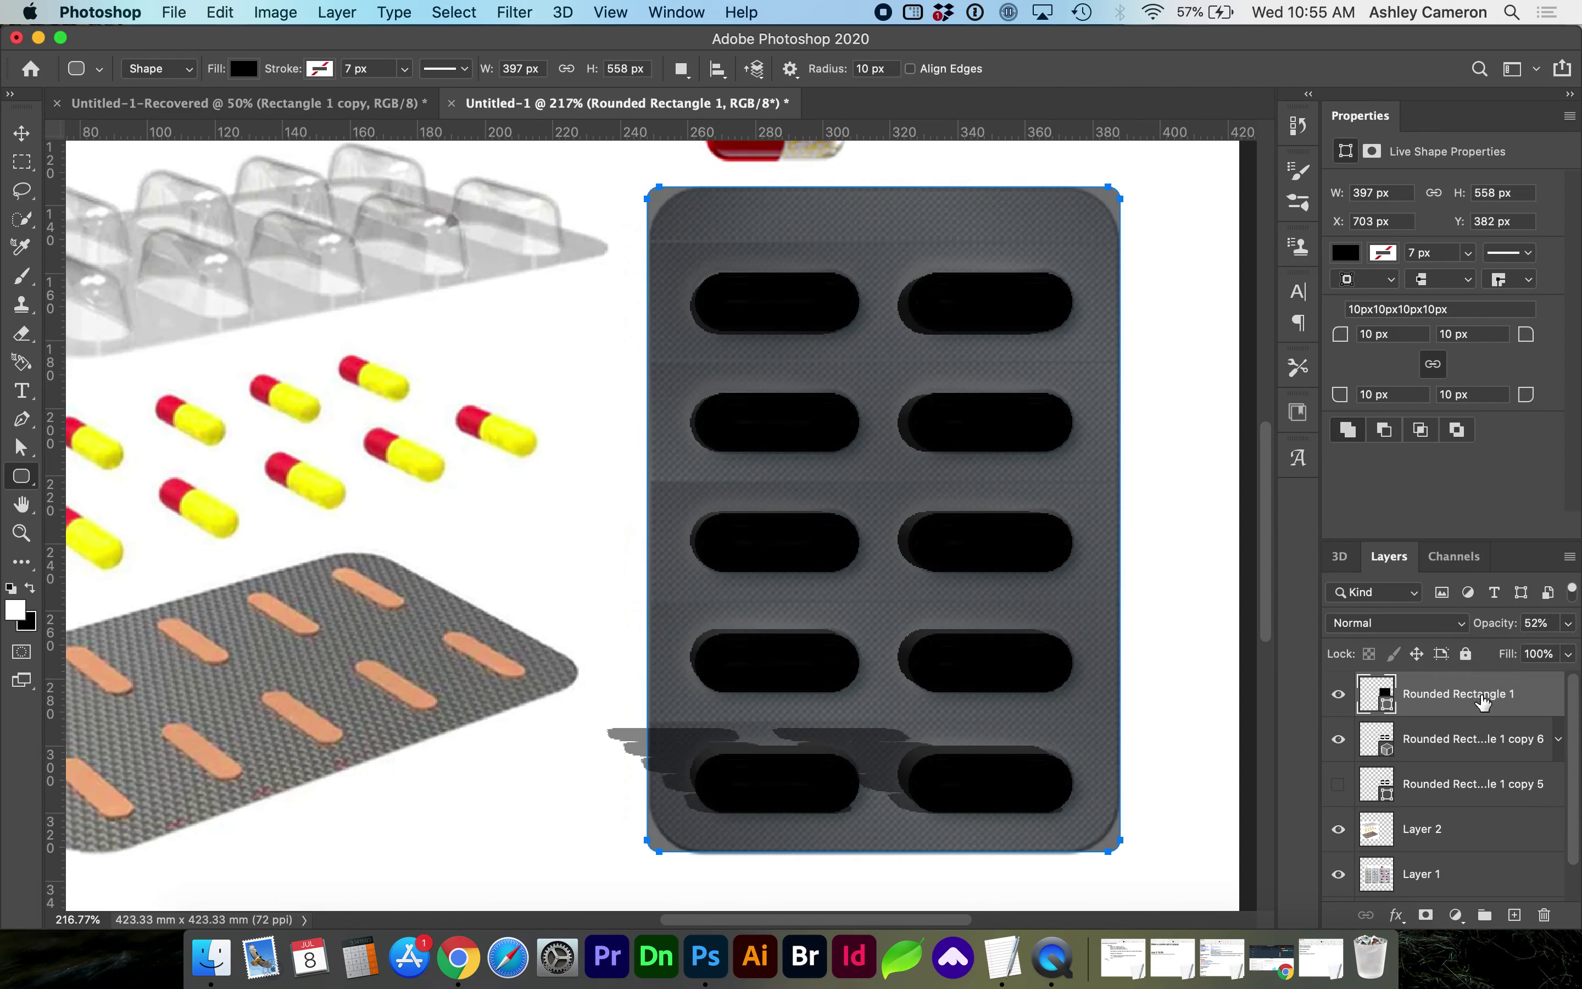
# - Give the card 41 px corners and a light grey fill
pyautogui.click(1370, 340)
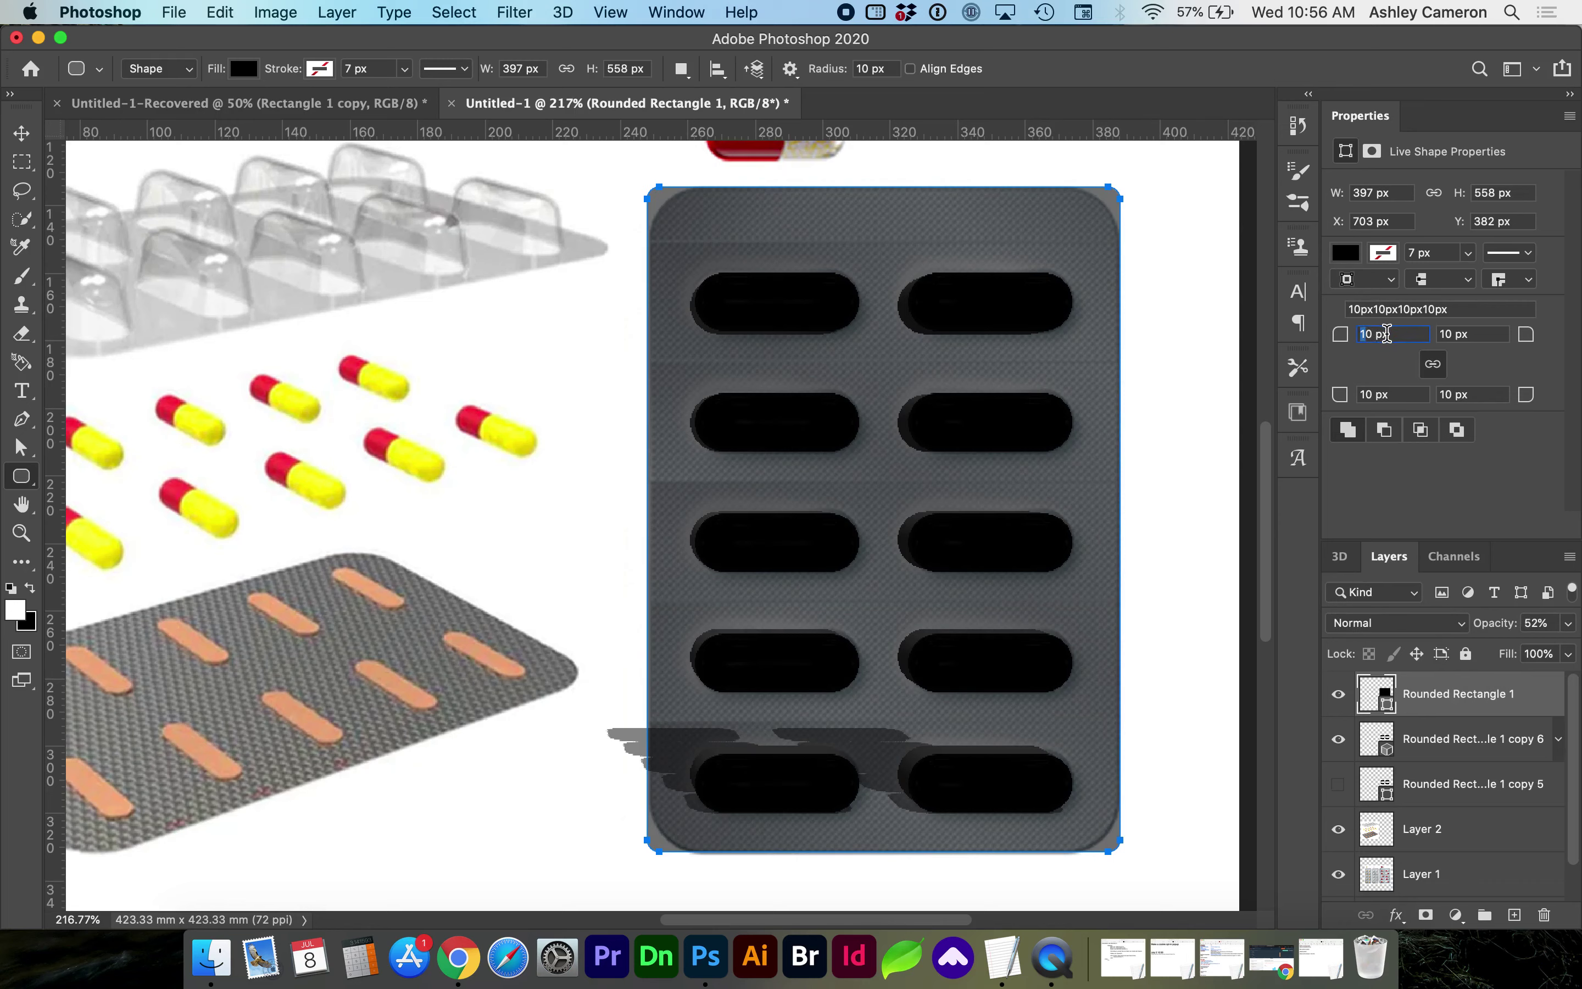
pyautogui.write('40')
pyautogui.press('Return')
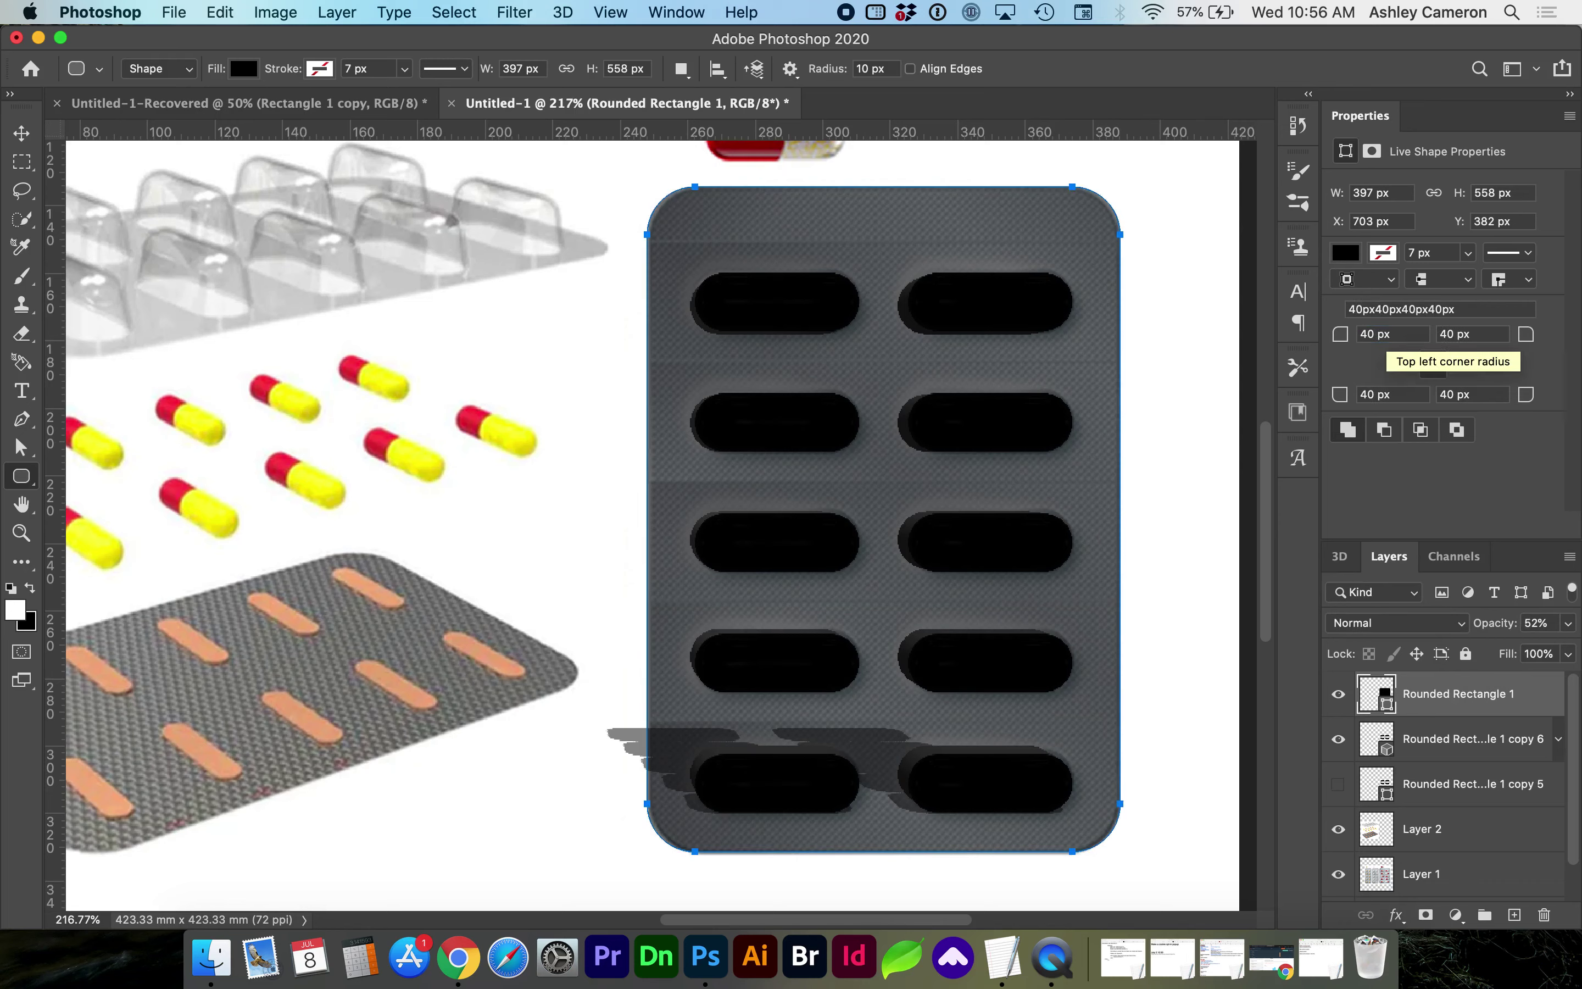
pyautogui.press('Up')
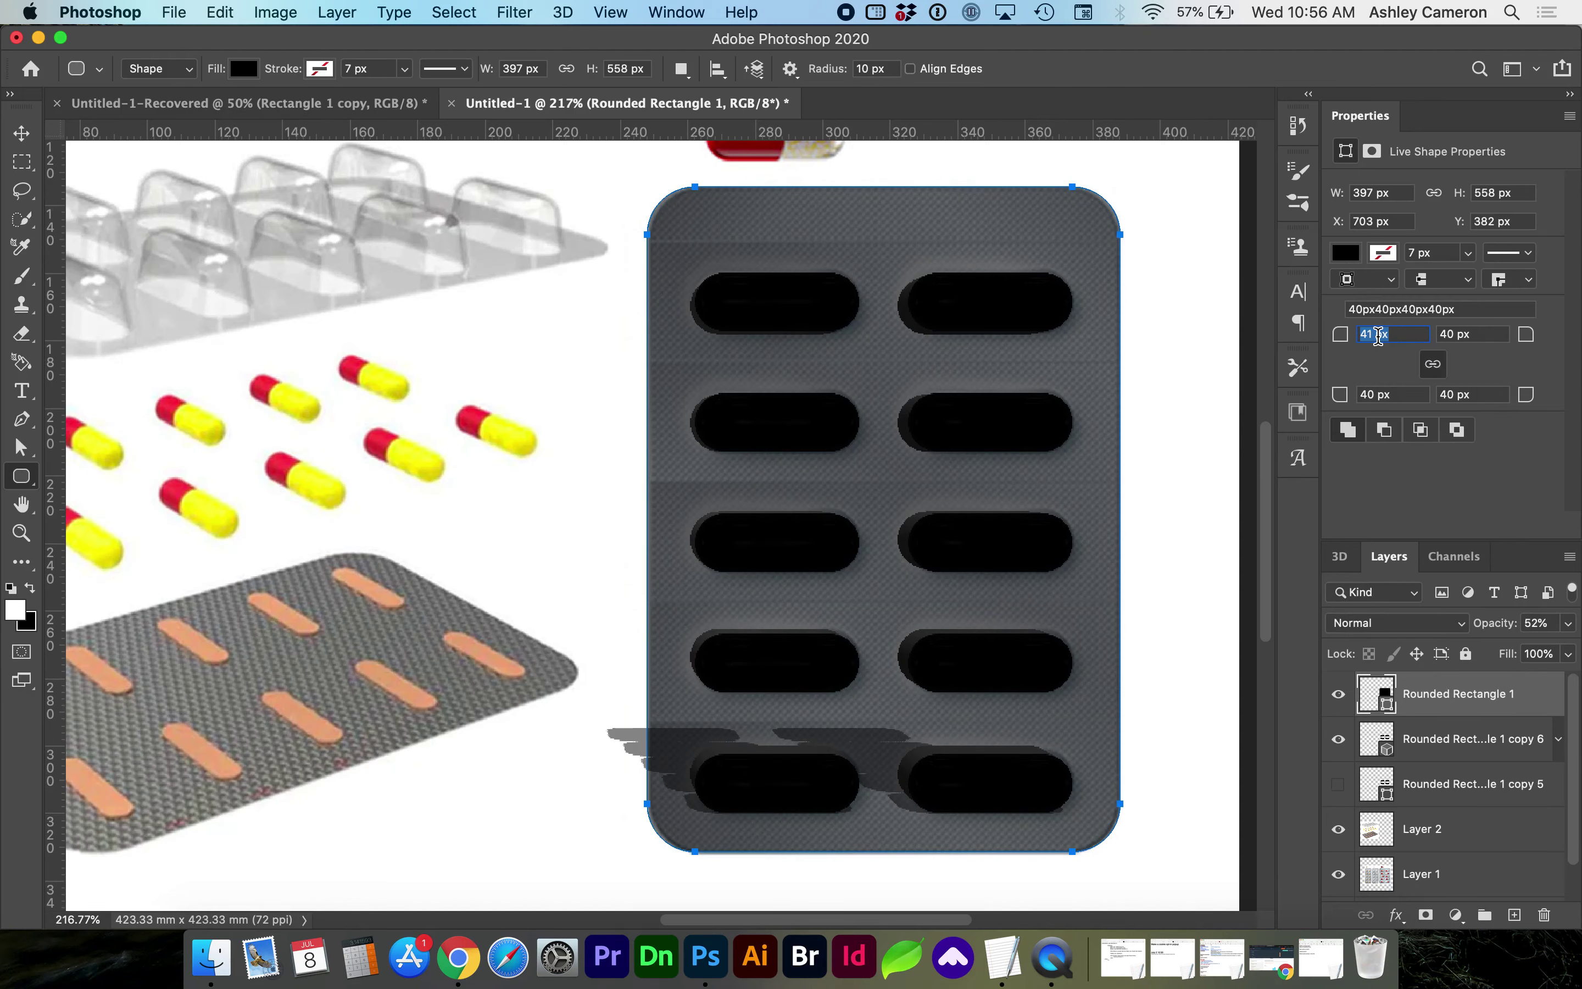
pyautogui.press('Return')
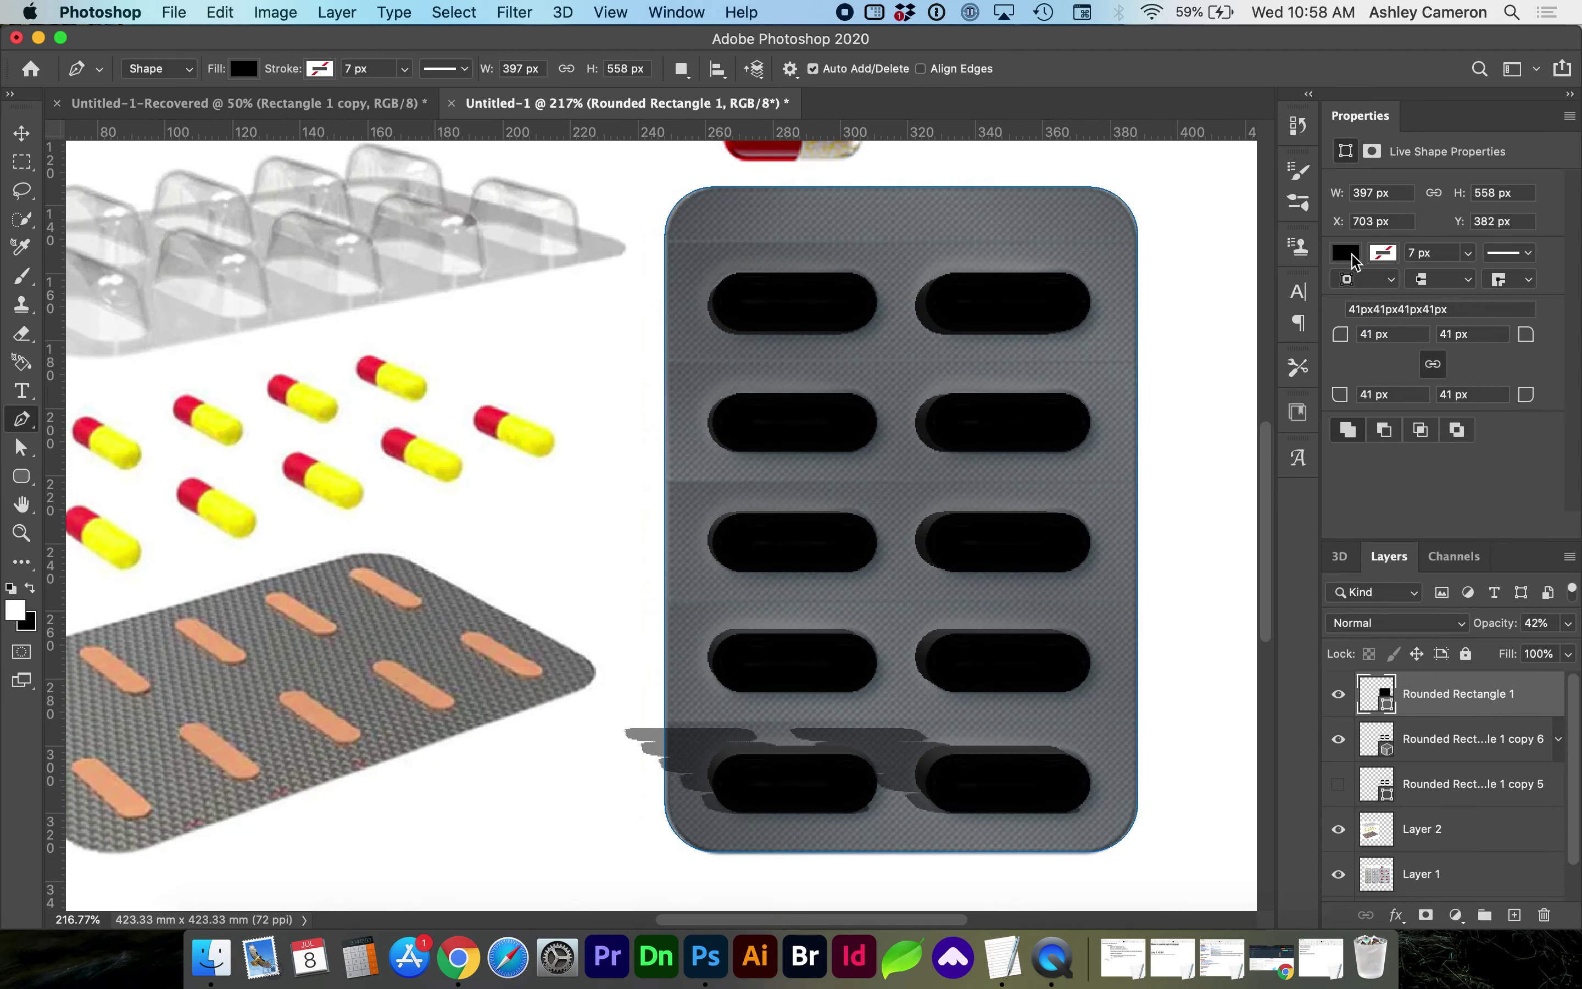
pyautogui.click(1348, 254)
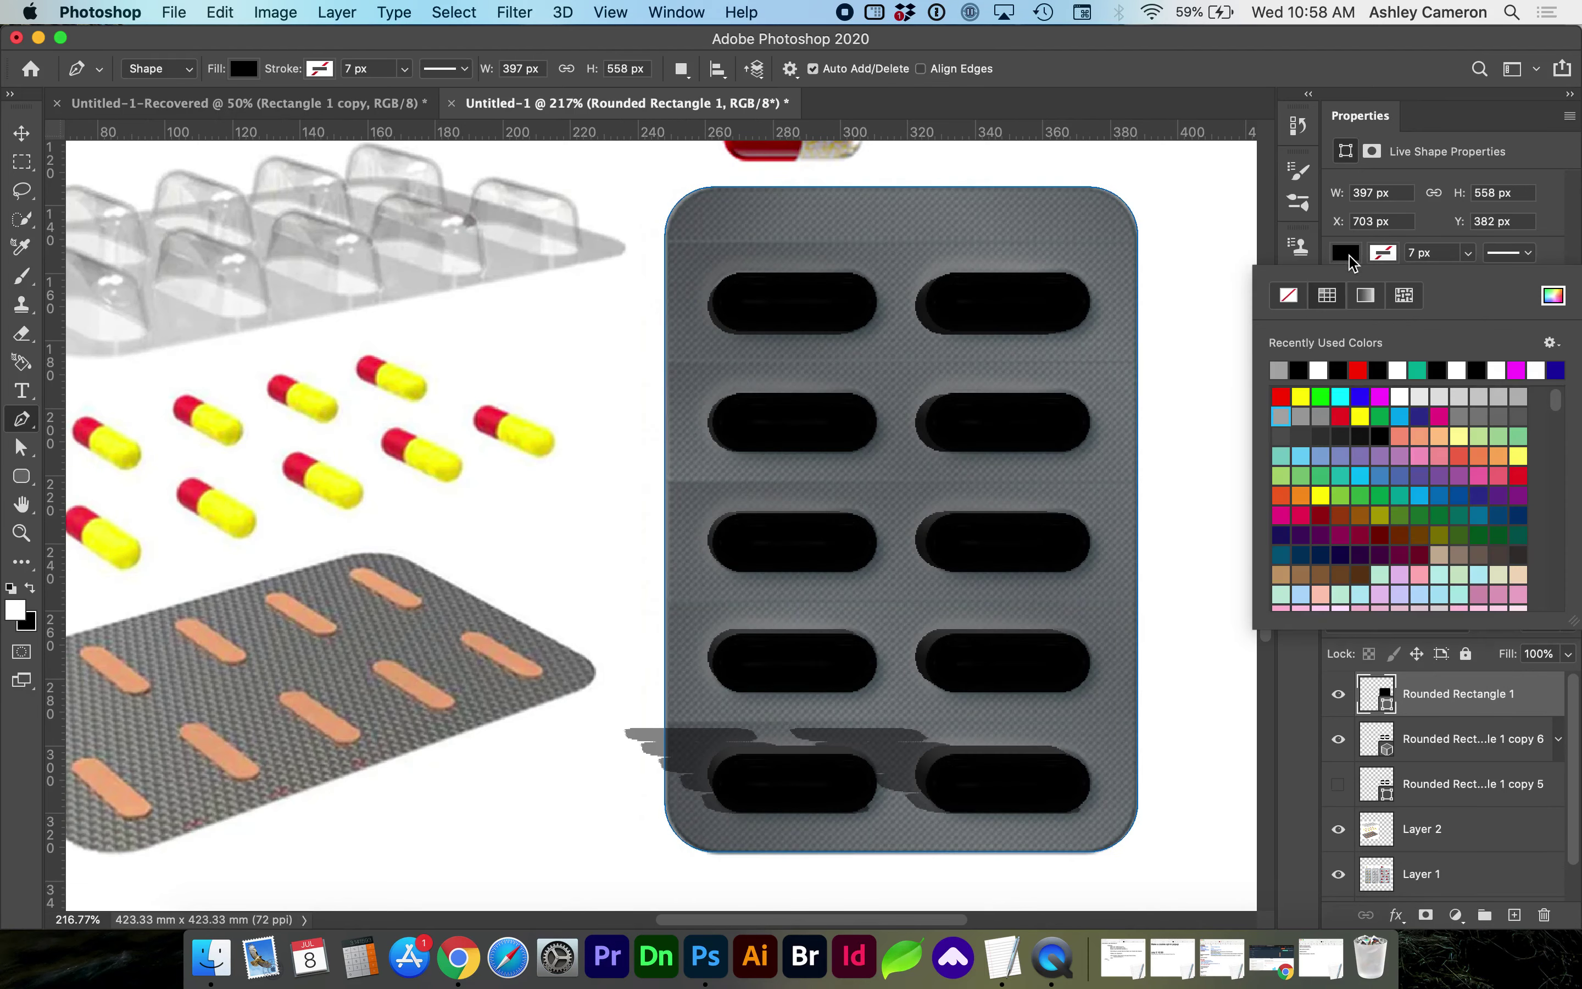
pyautogui.click(1280, 370)
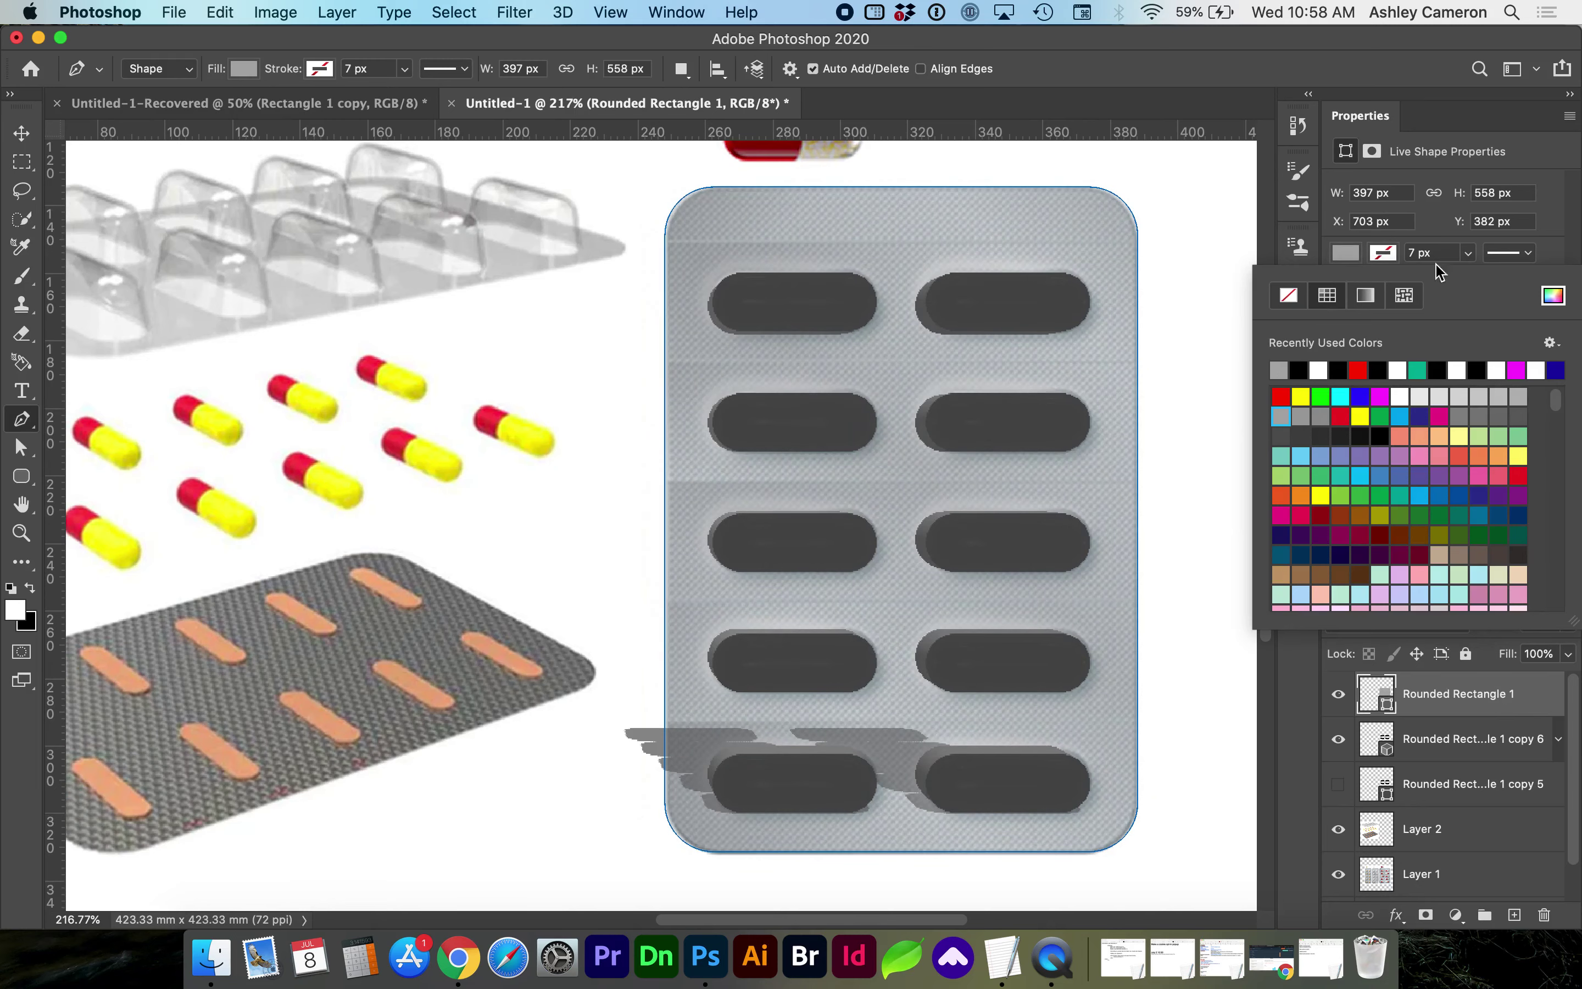
pyautogui.click(1570, 234)
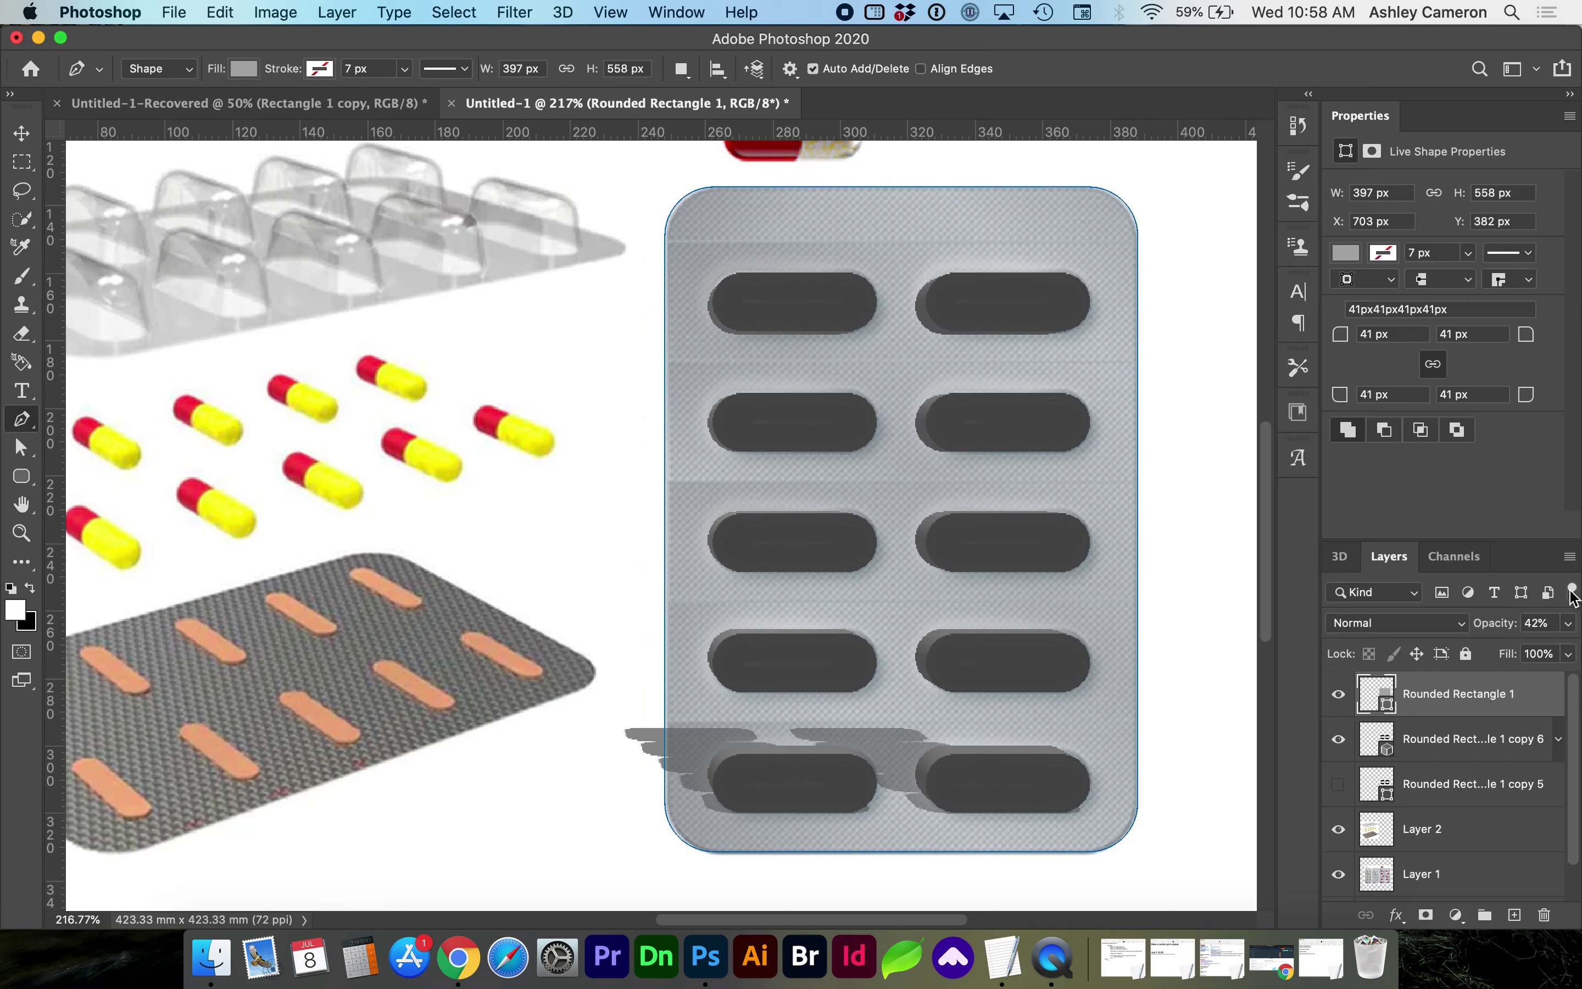
# - Restore the card to 100% opacity and move it beneath the pill-pocket layer
pyautogui.click(1569, 624)
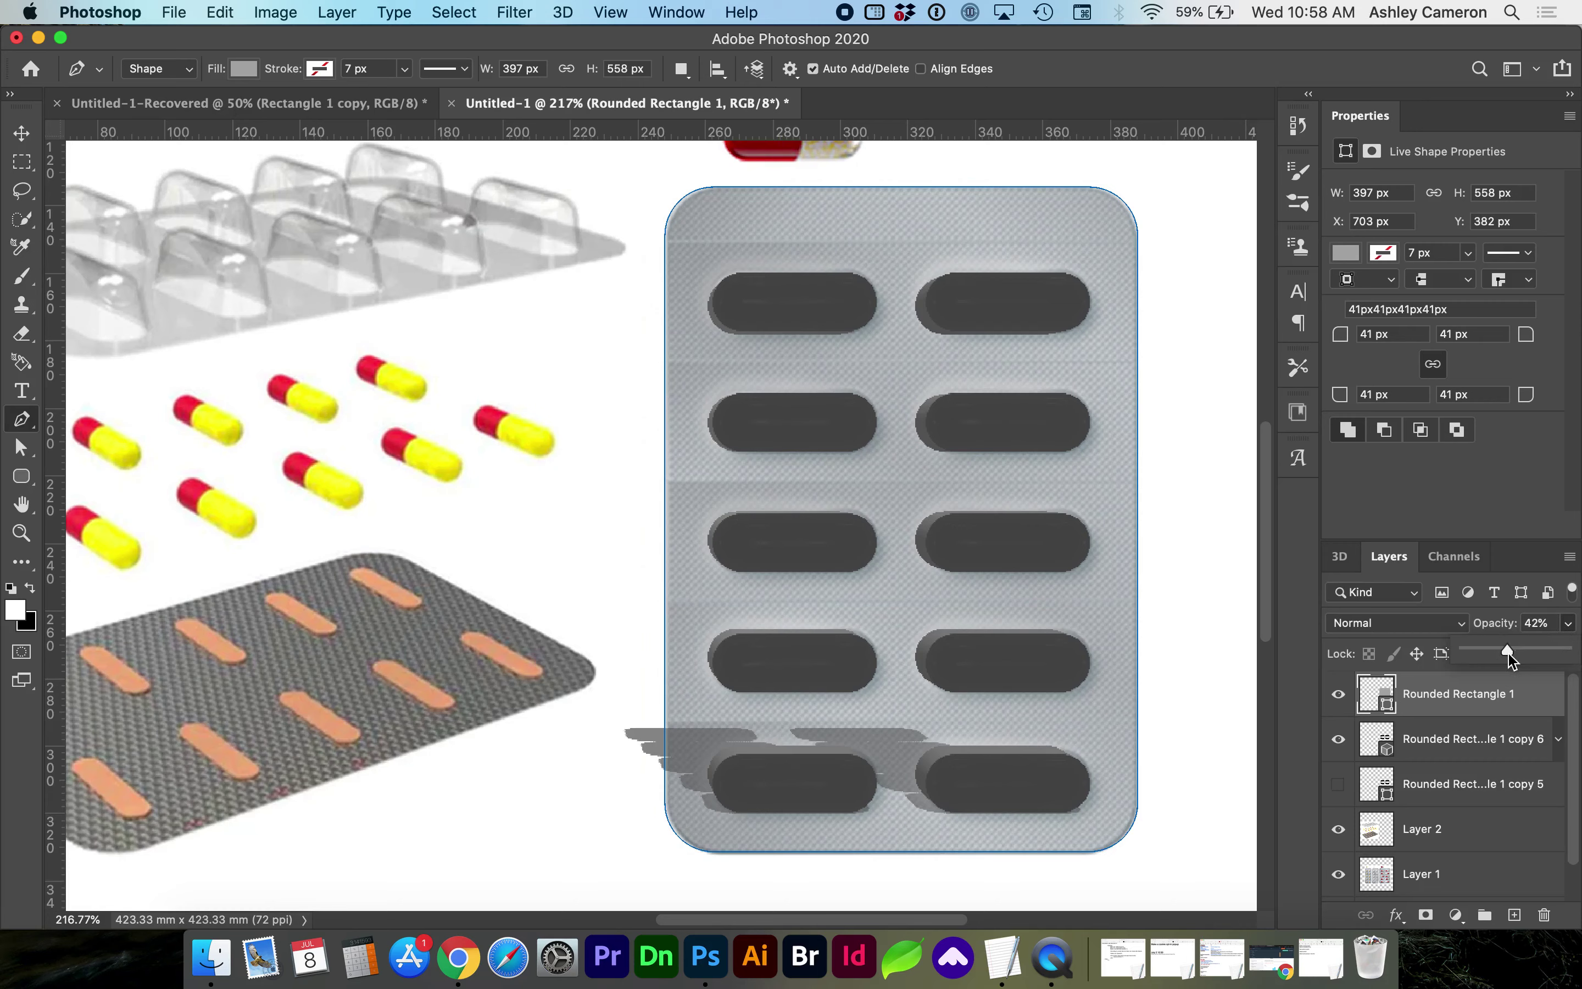
pyautogui.moveTo(1510, 653); pyautogui.dragTo(1577, 652)
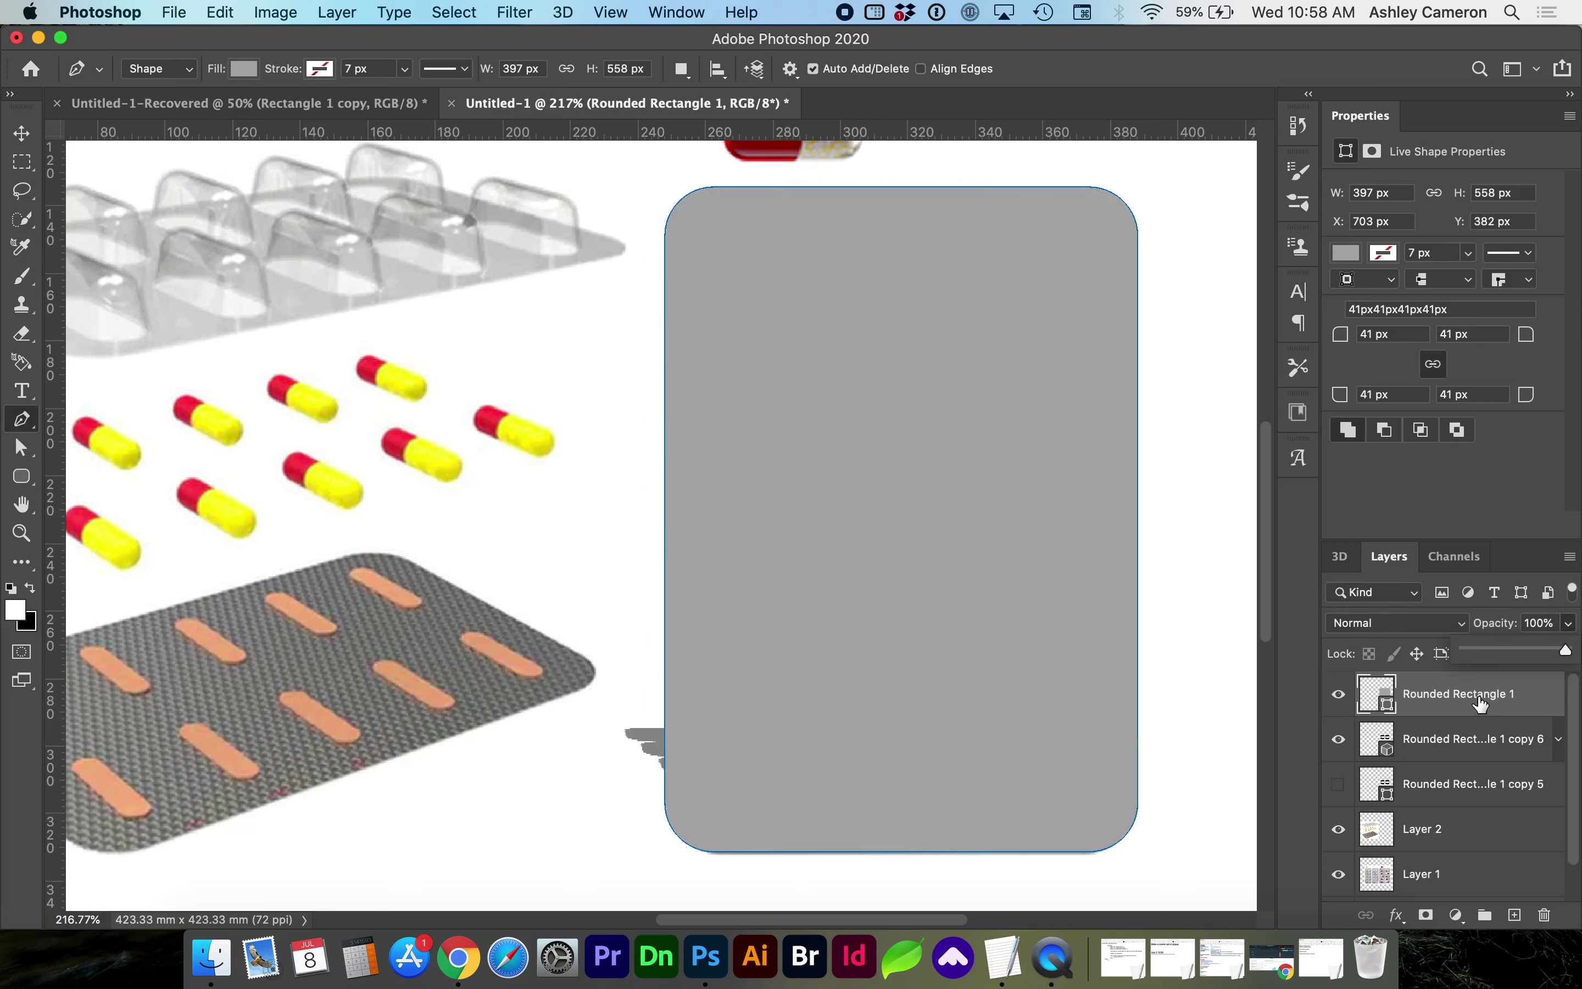
pyautogui.moveTo(1481, 703); pyautogui.dragTo(1471, 769)
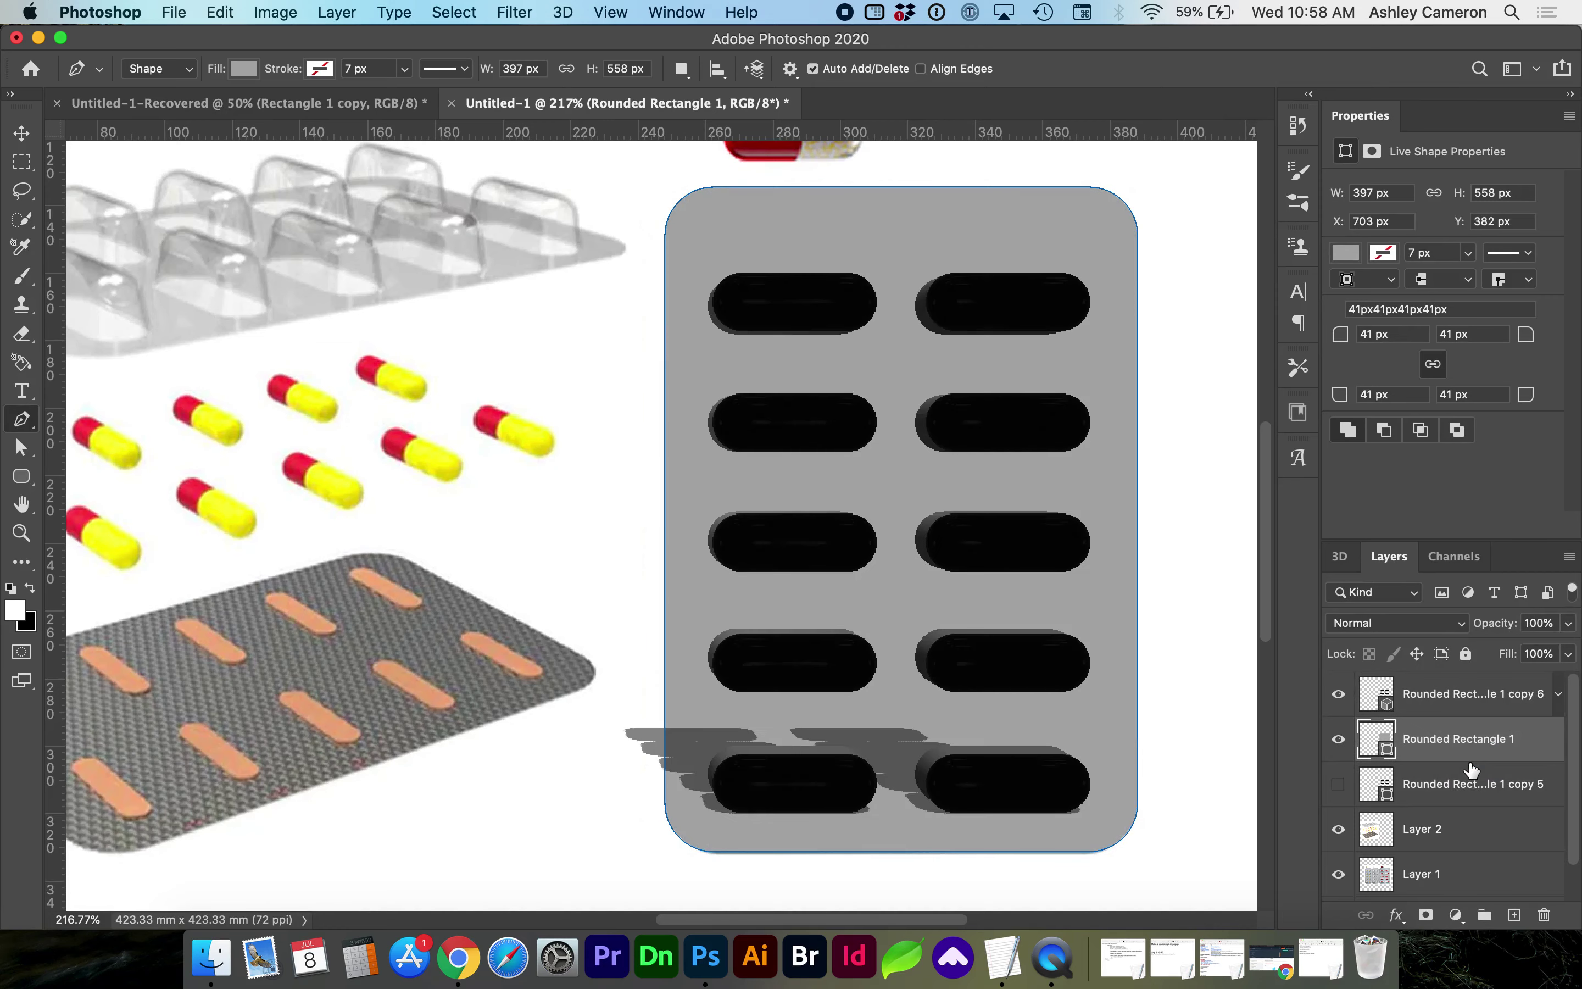
# - Extrude the grey Rounded Rectangle 1 card into a 3D layer with 2 mm depth
pyautogui.click(1339, 556)
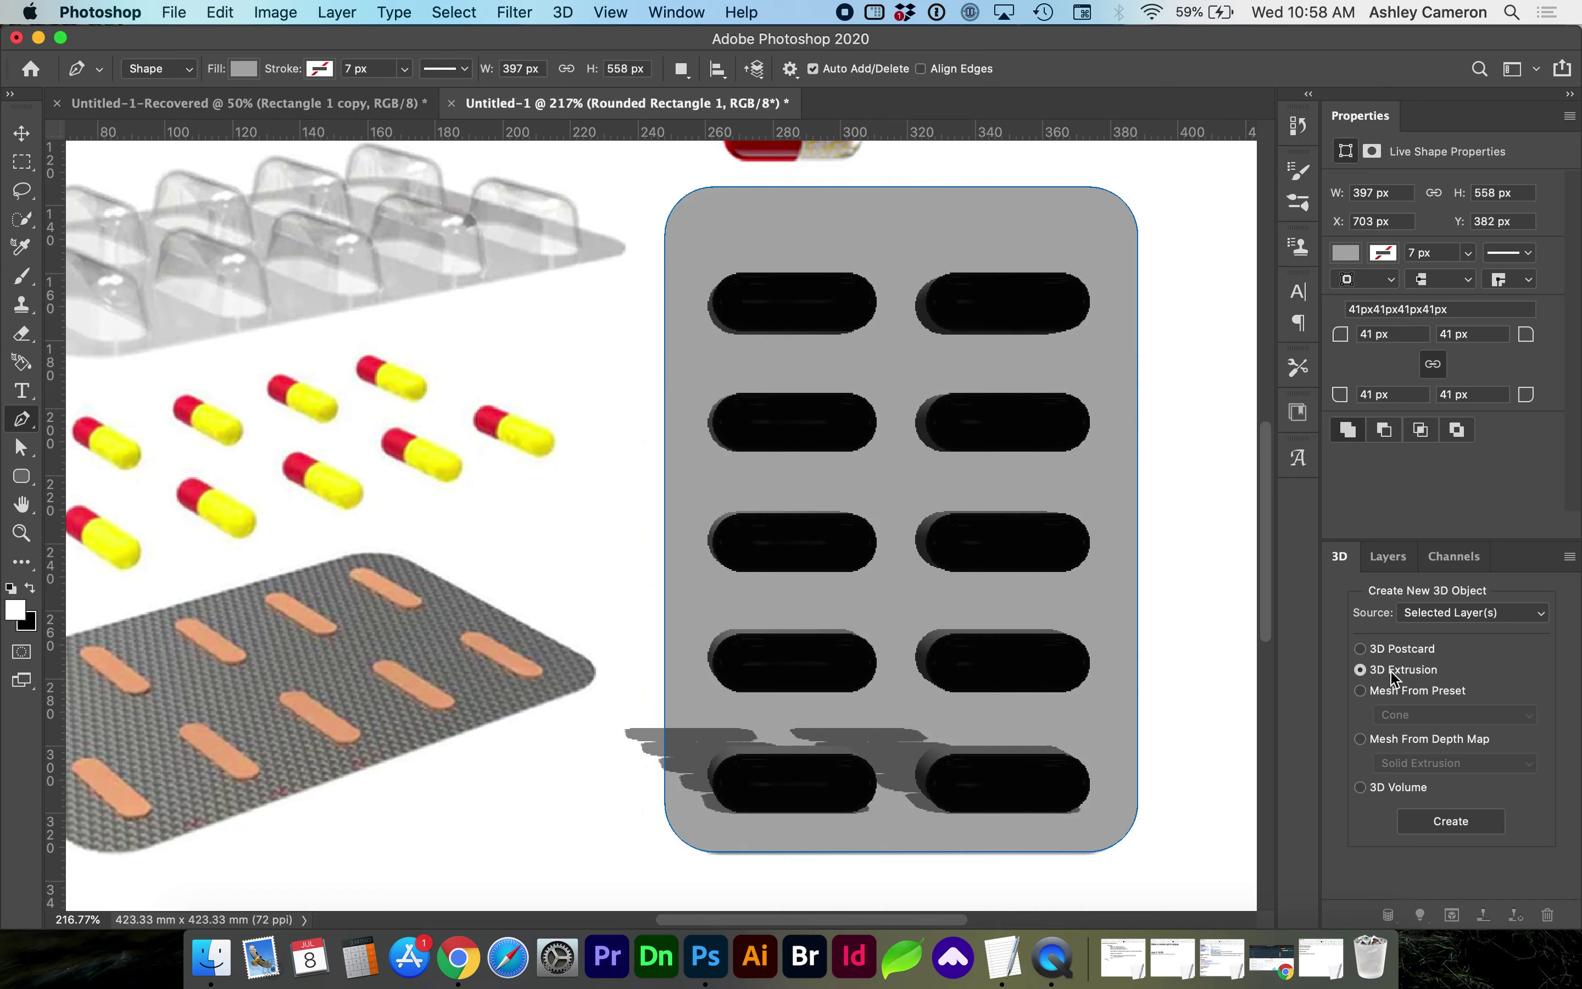
pyautogui.click(1442, 823)
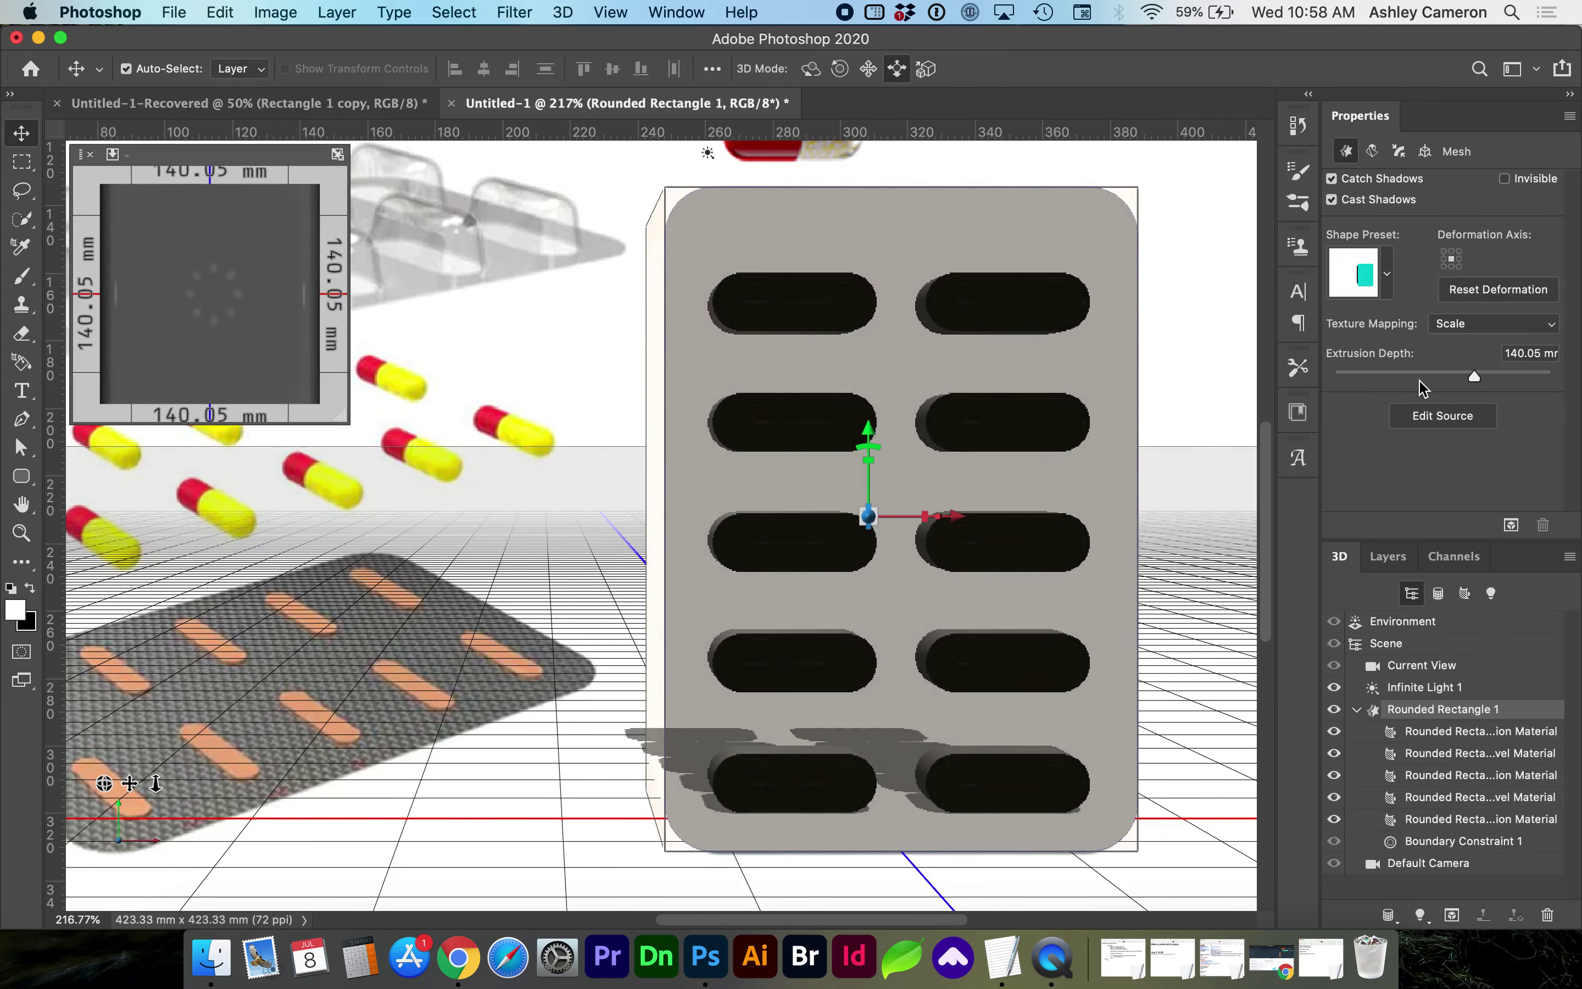
pyautogui.moveTo(1539, 356); pyautogui.dragTo(1502, 360)
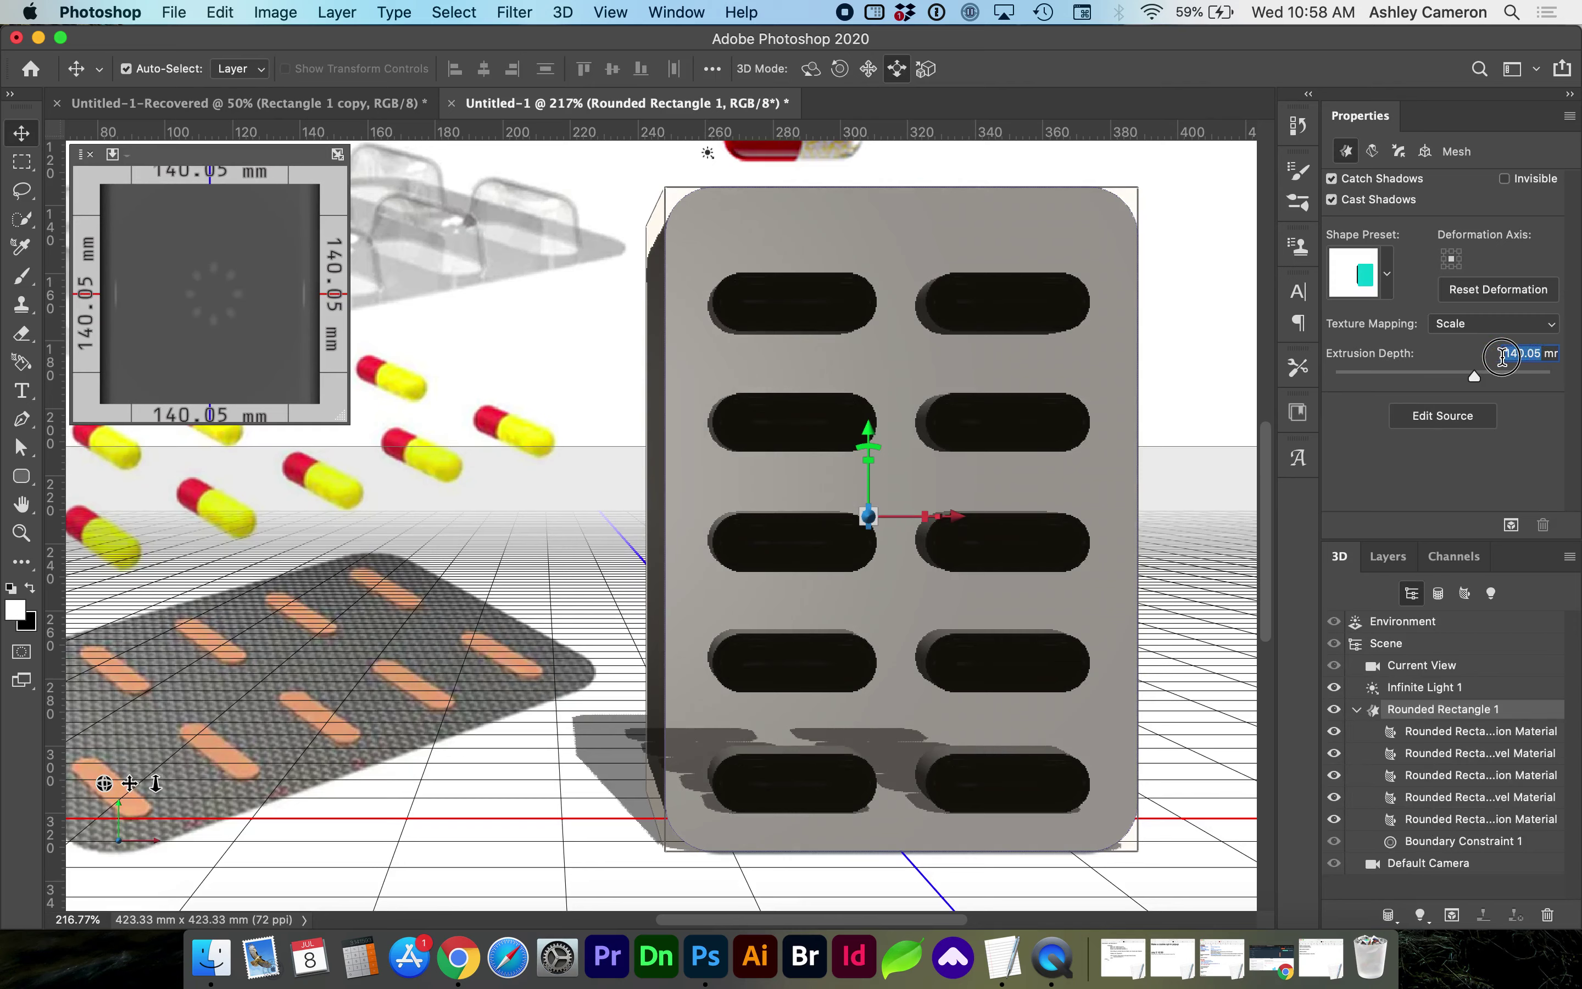
pyautogui.write('2')
pyautogui.press('Return')
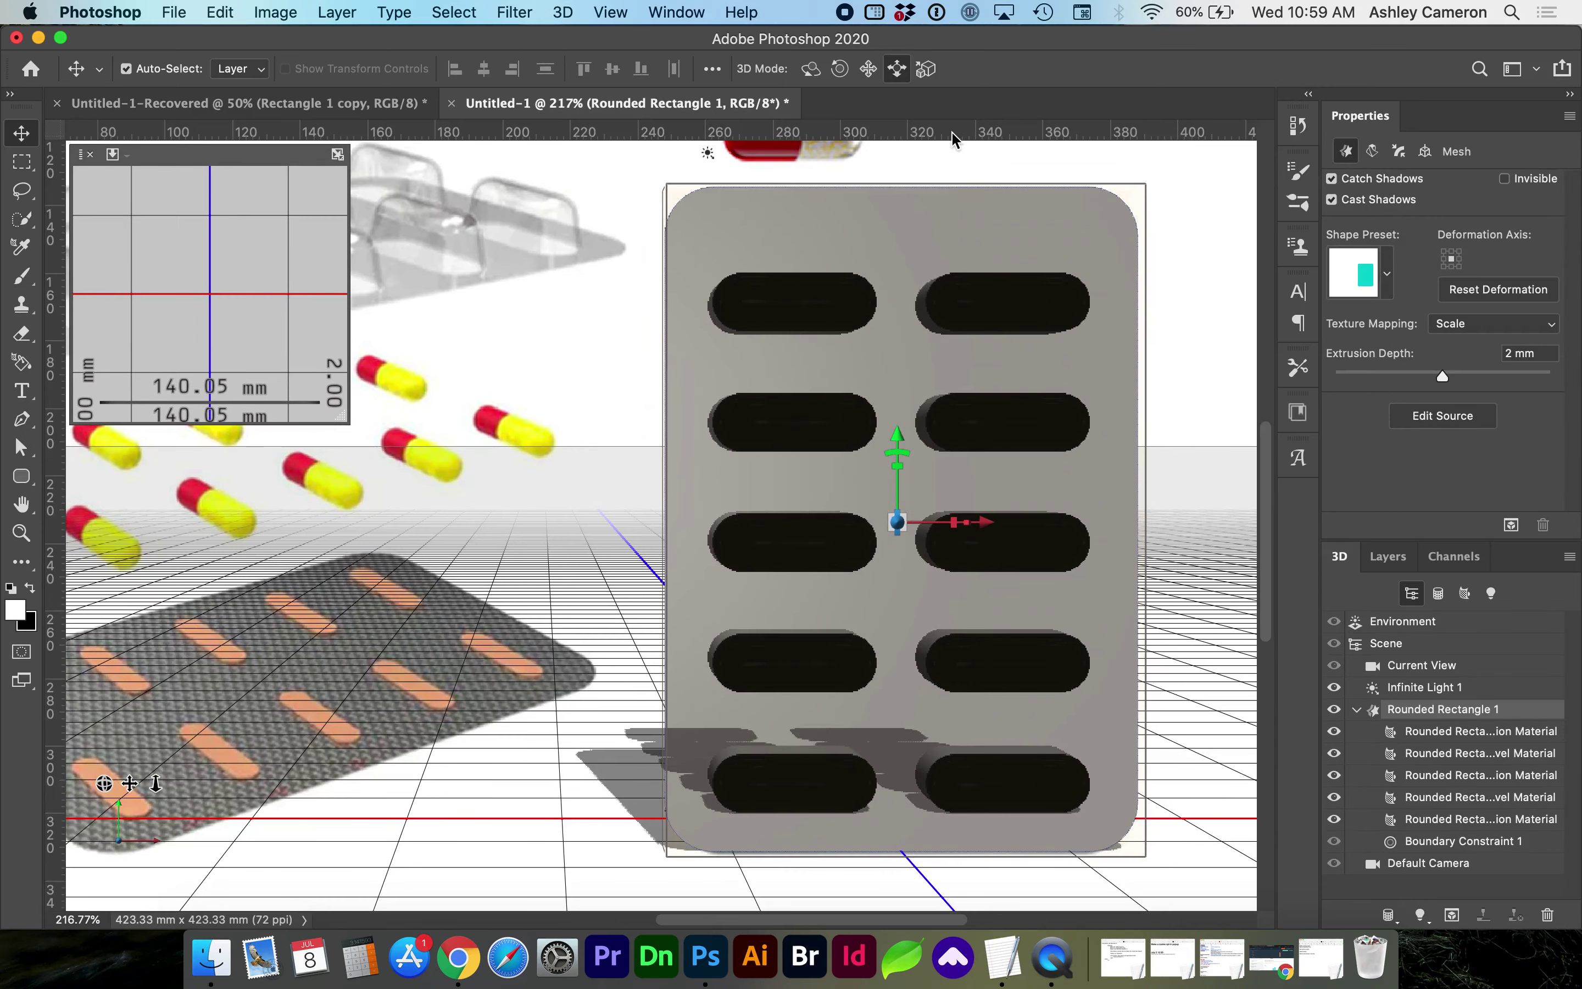
pyautogui.rightClick(947, 135)
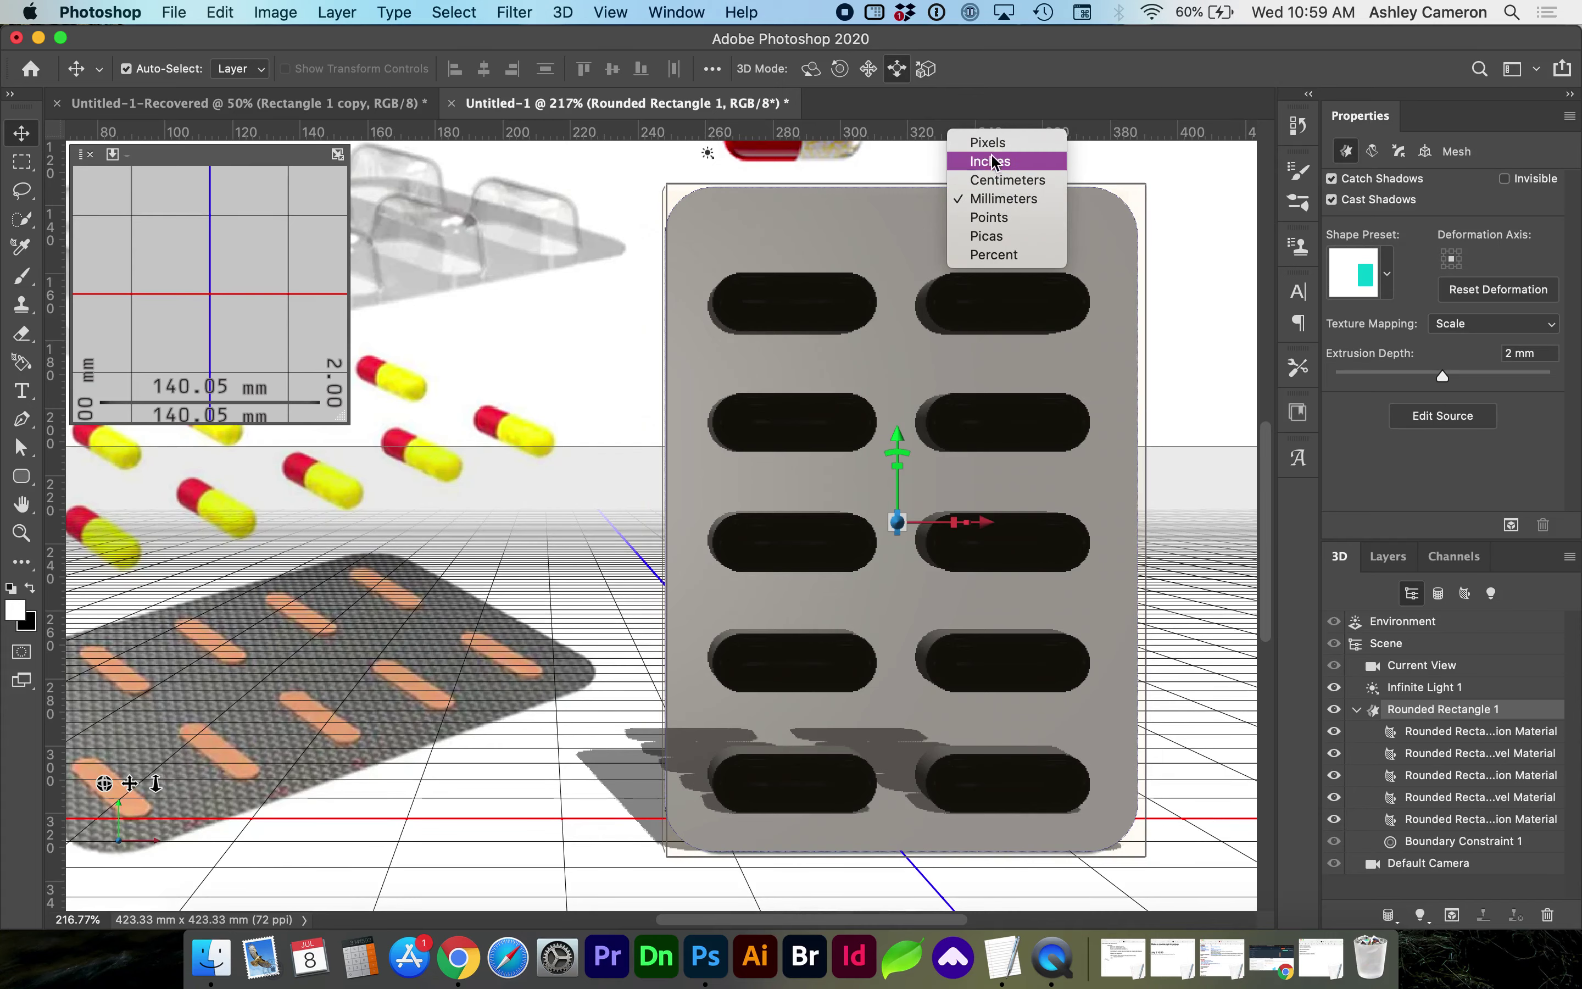
pyautogui.click(1057, 69)
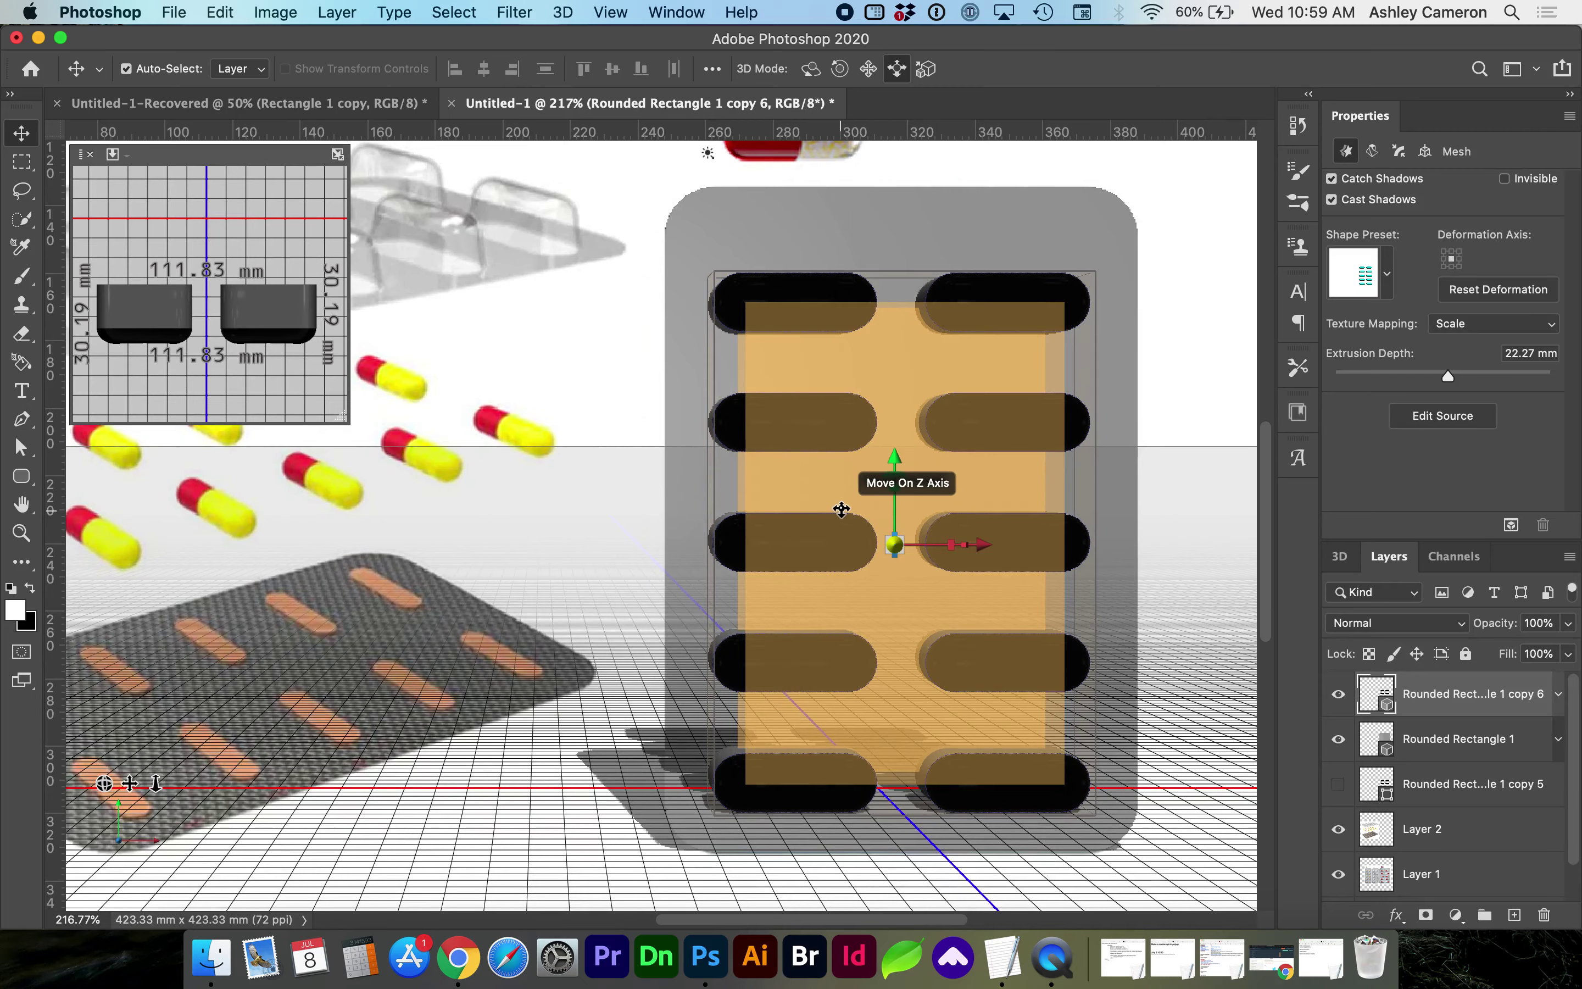
pyautogui.keyDown('super'); pyautogui.click(1446, 701); pyautogui.keyUp('super')
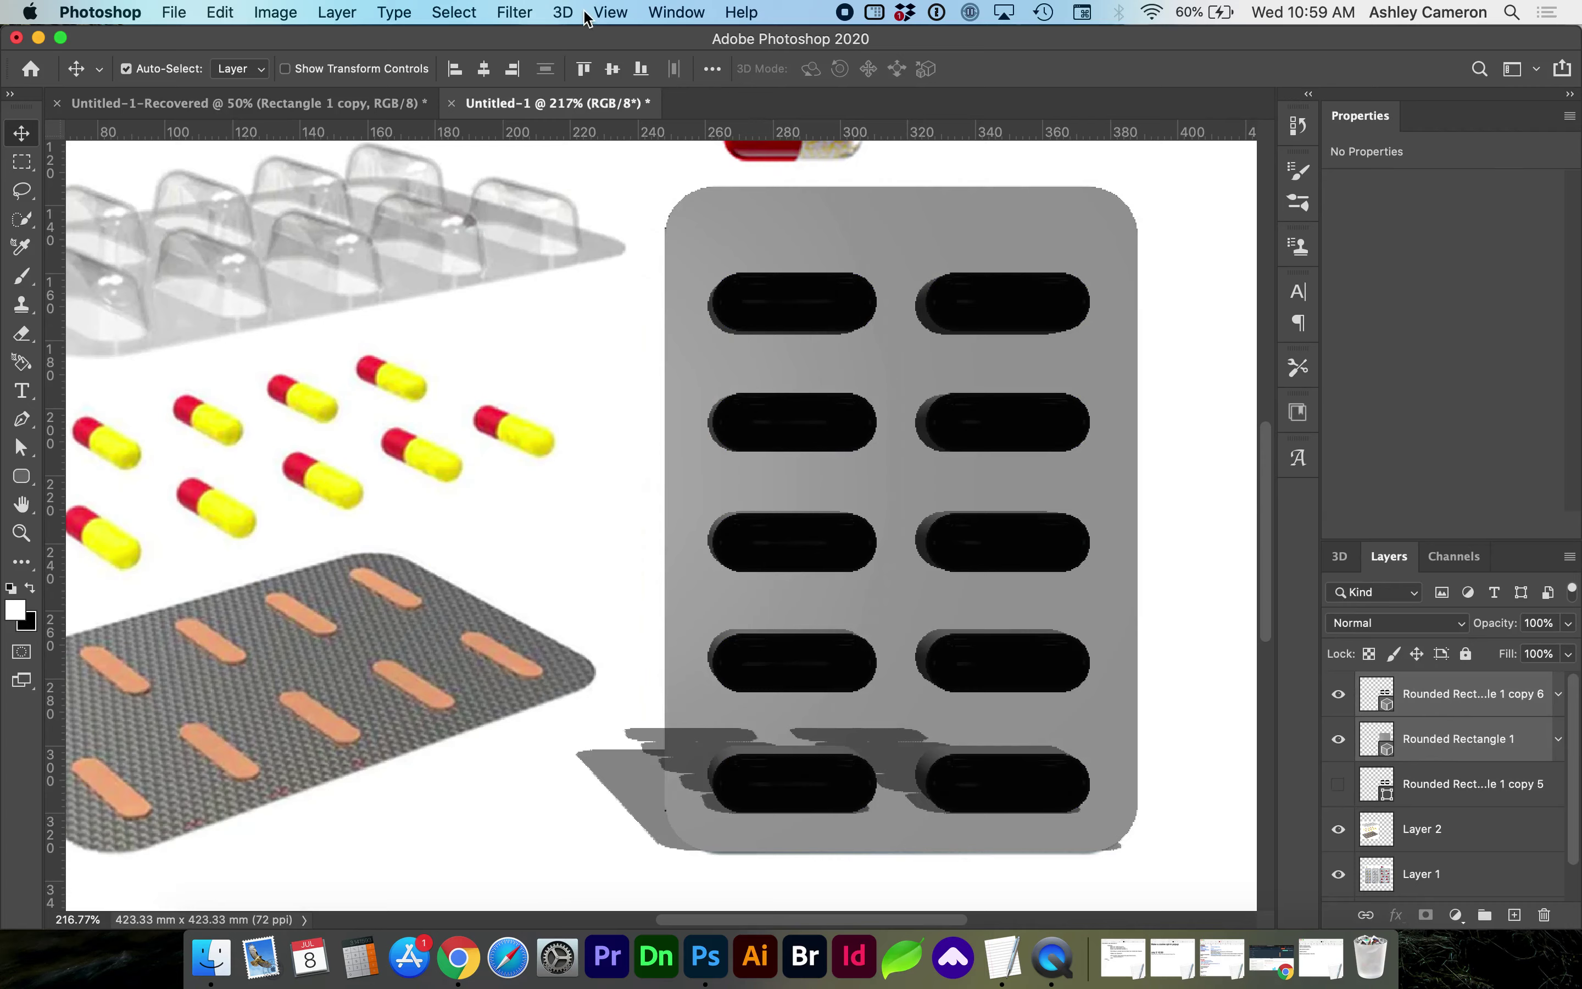
pyautogui.click(566, 11)
pyautogui.click(578, 61)
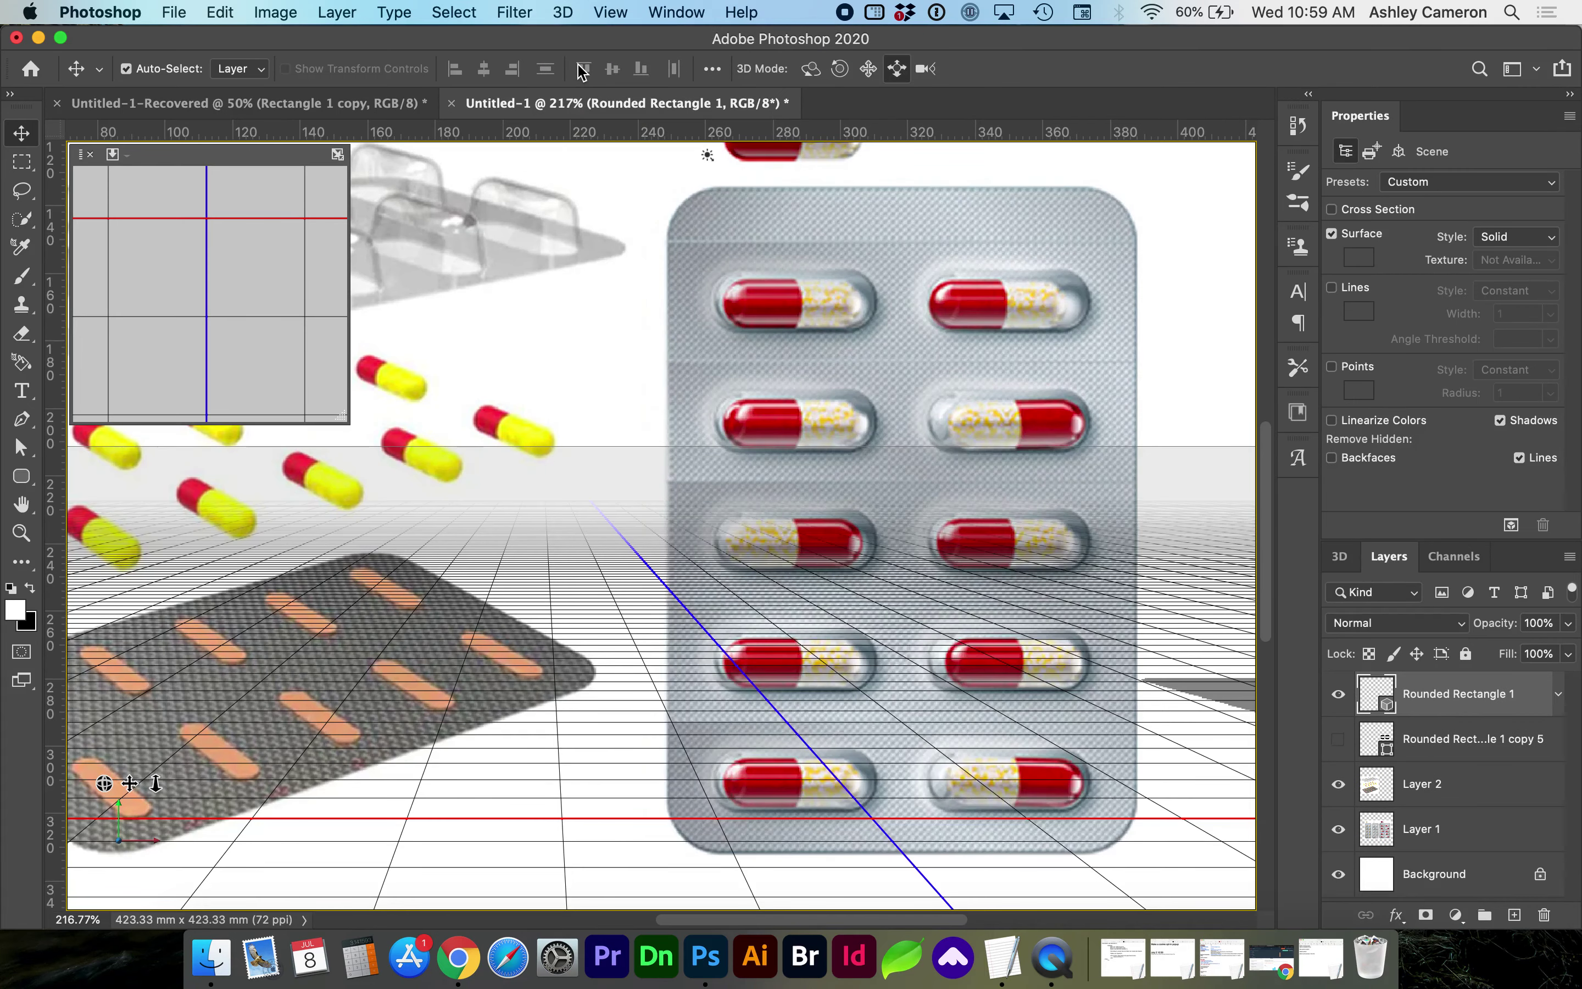
pyautogui.click(1339, 558)
pyautogui.click(1063, 602)
pyautogui.scroll(-5, 1064, 601)
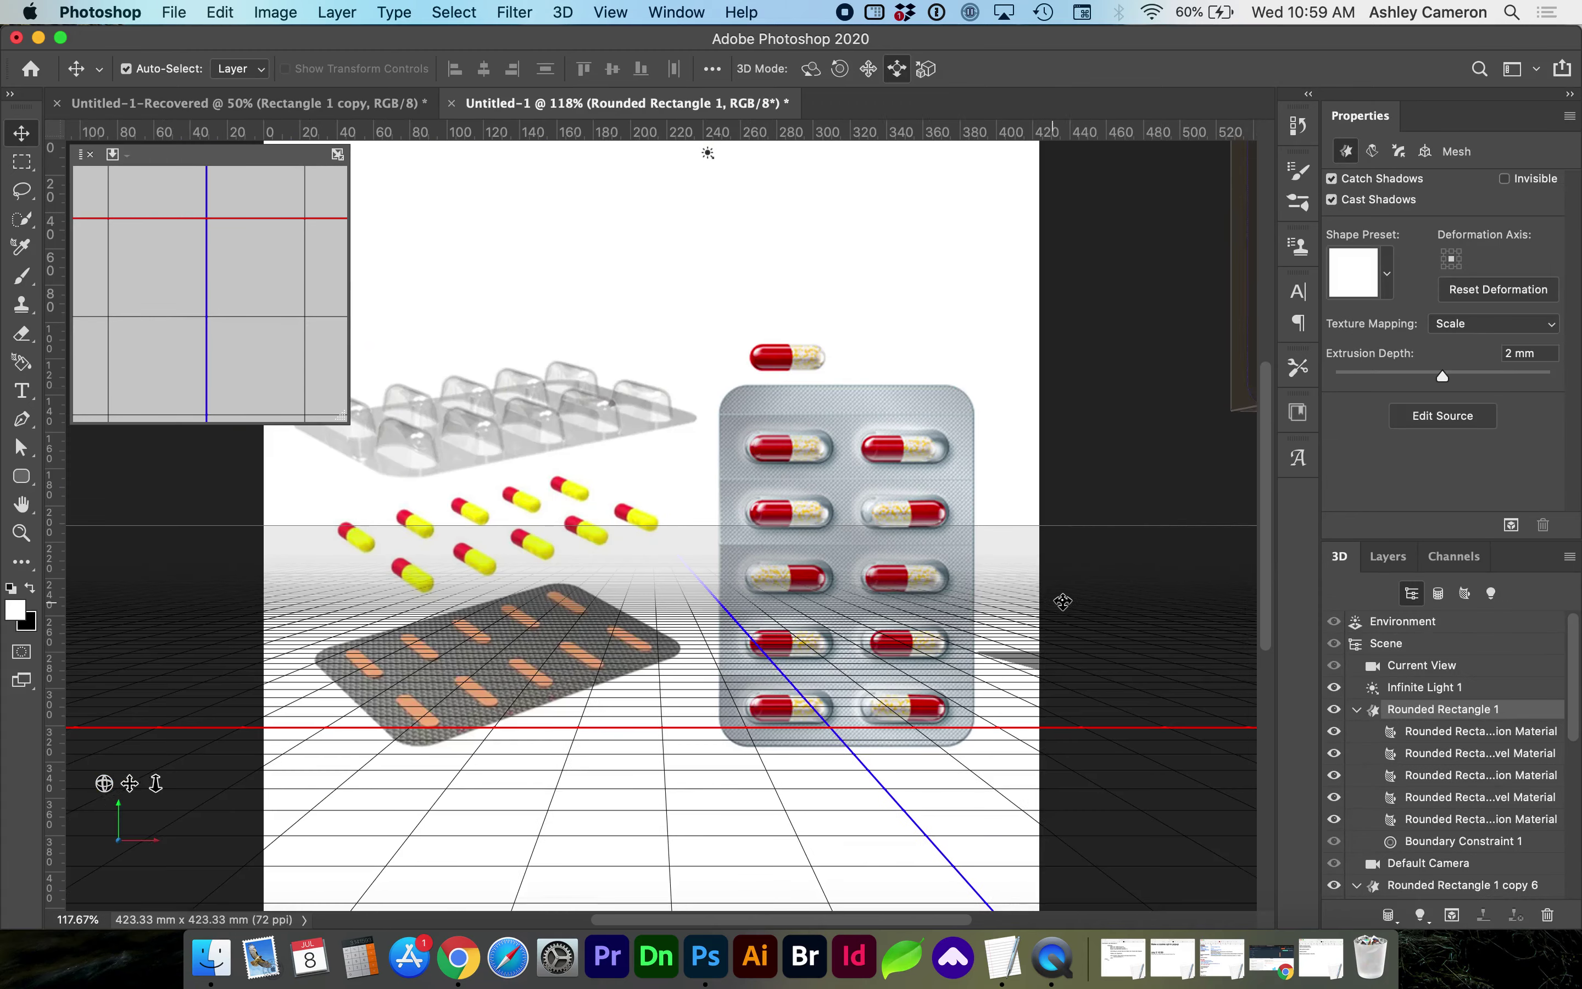
pyautogui.hscroll(5, 1063, 602)
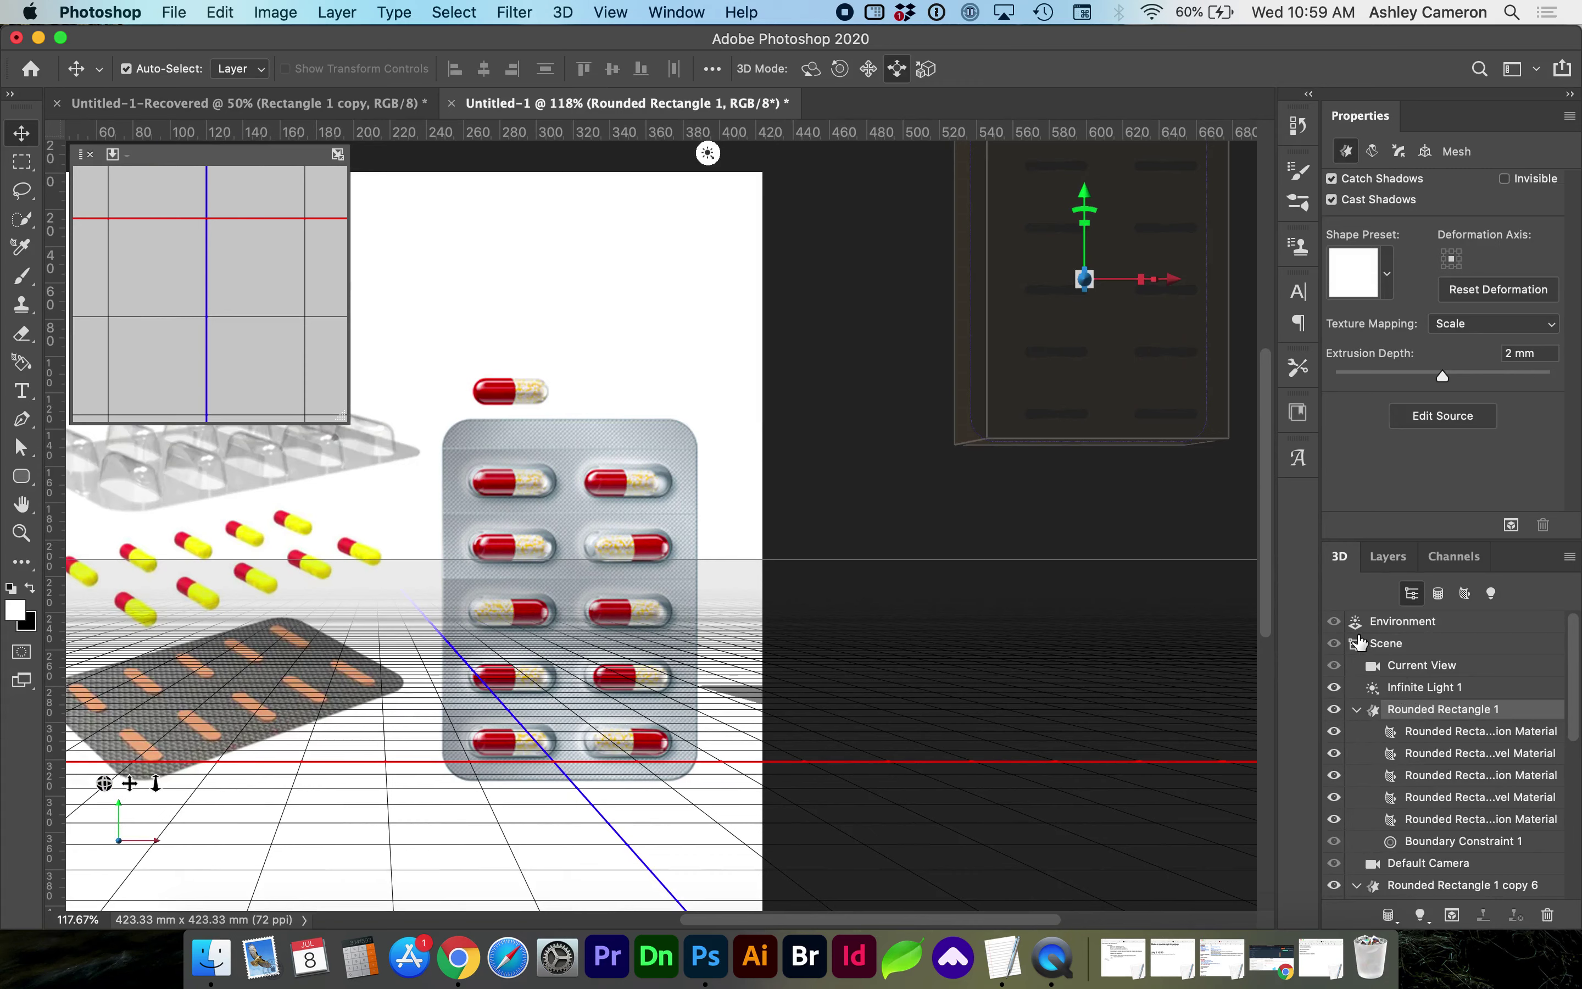
pyautogui.scroll(-2, 1399, 818)
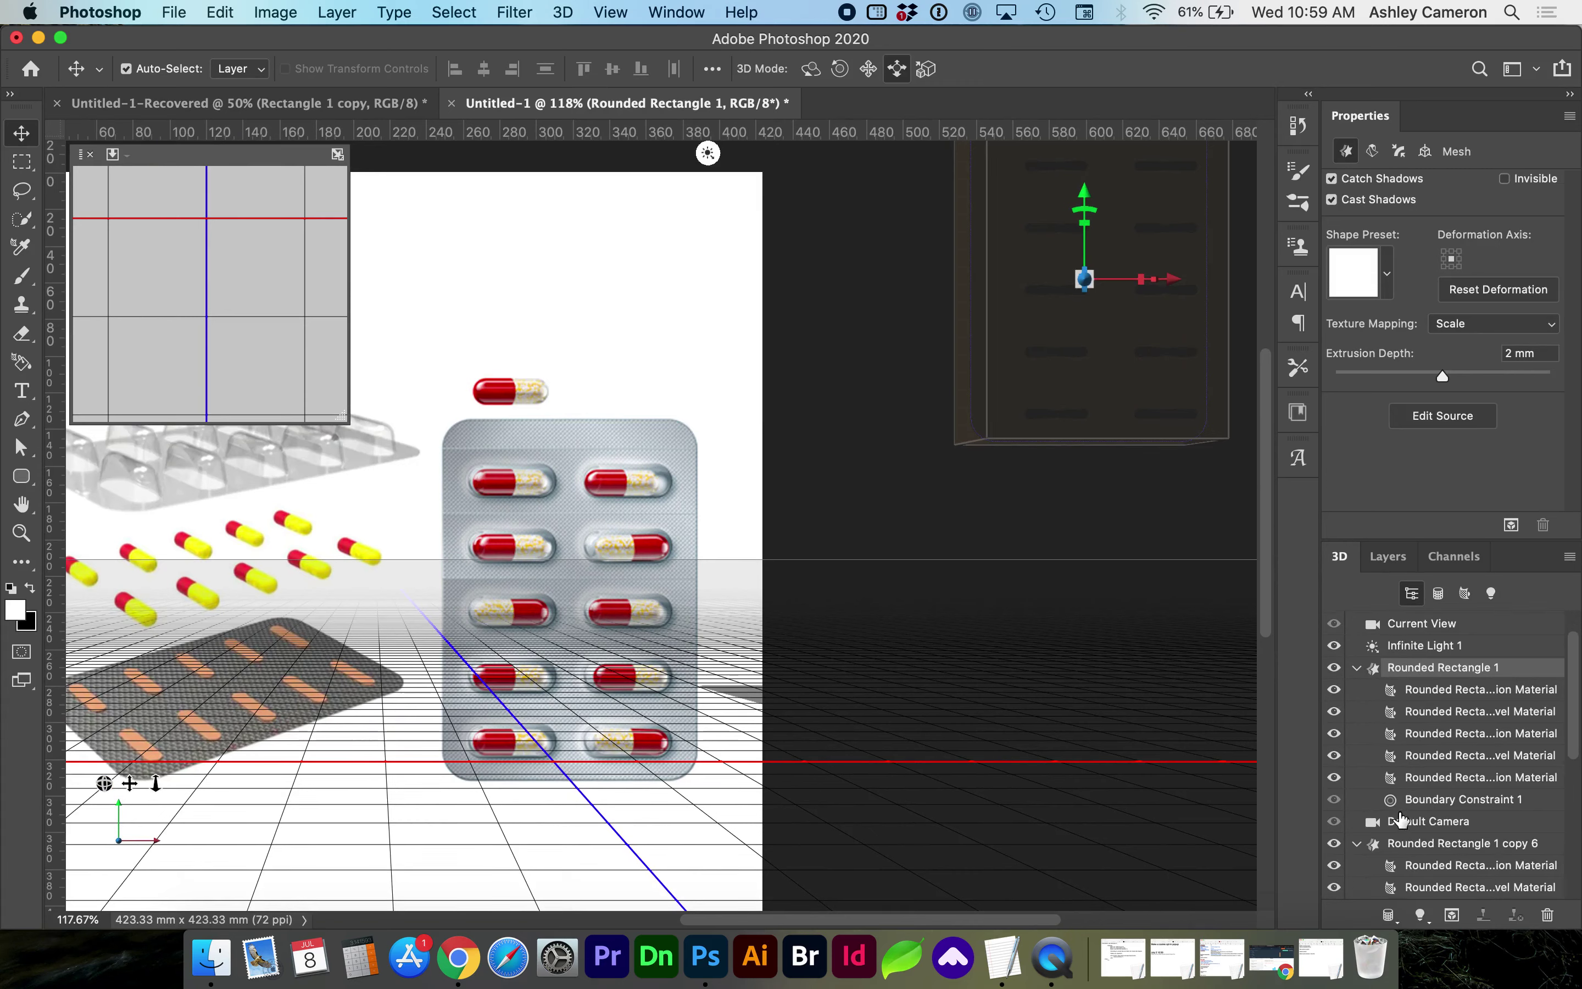
pyautogui.click(1393, 821)
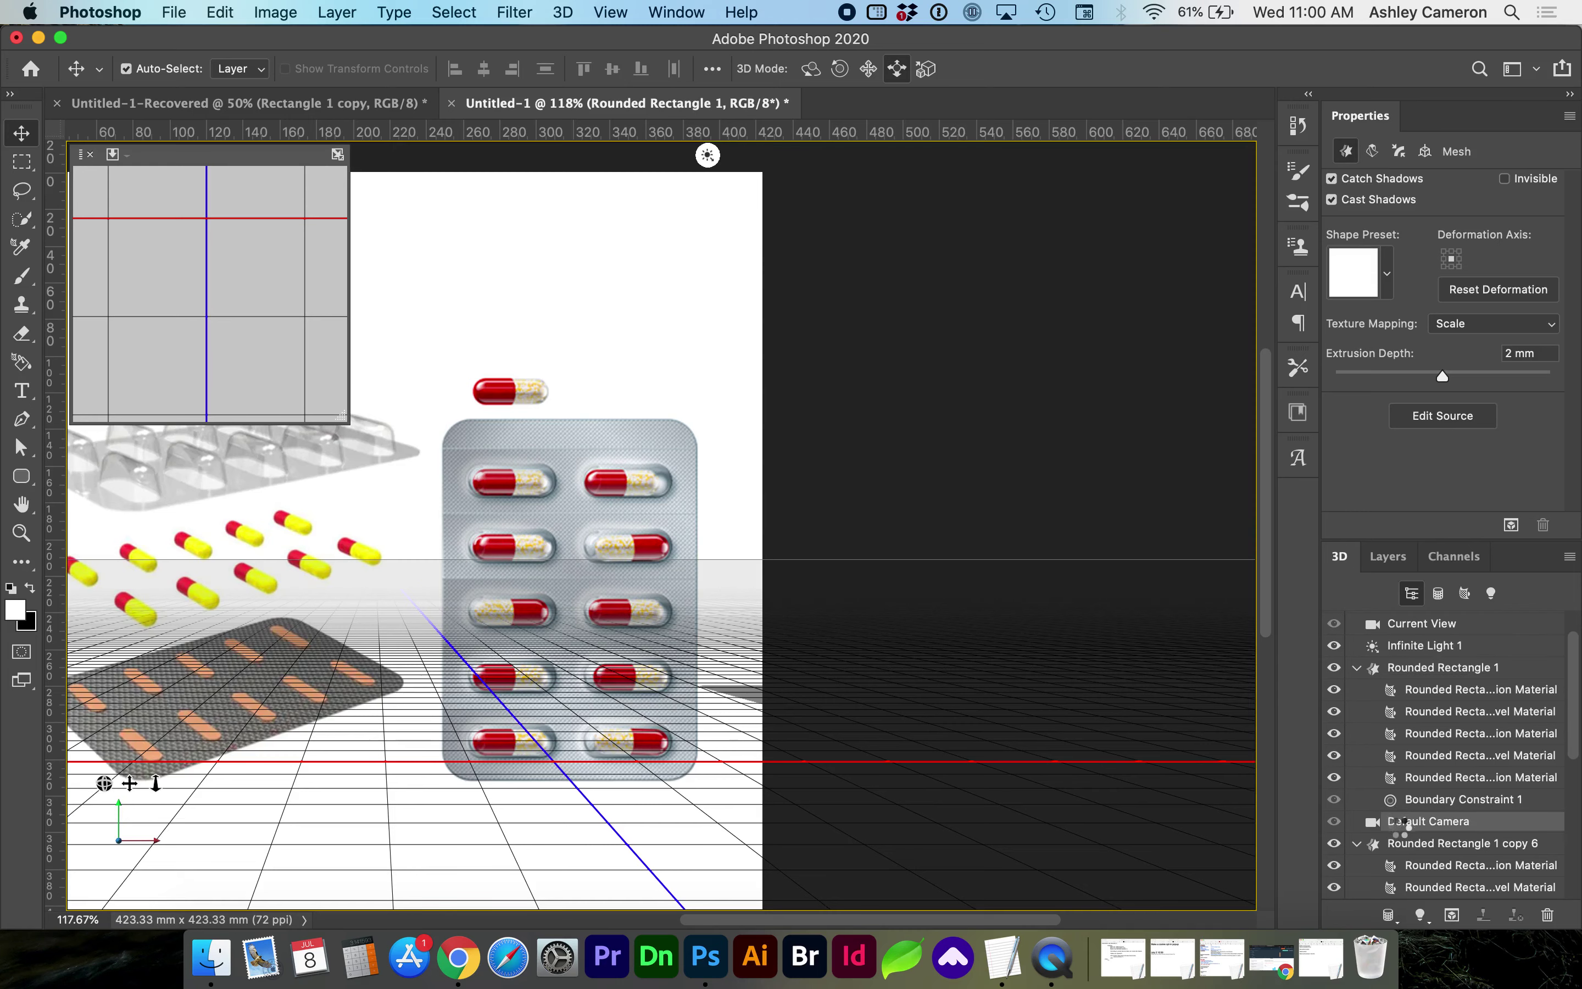
pyautogui.click(1403, 844)
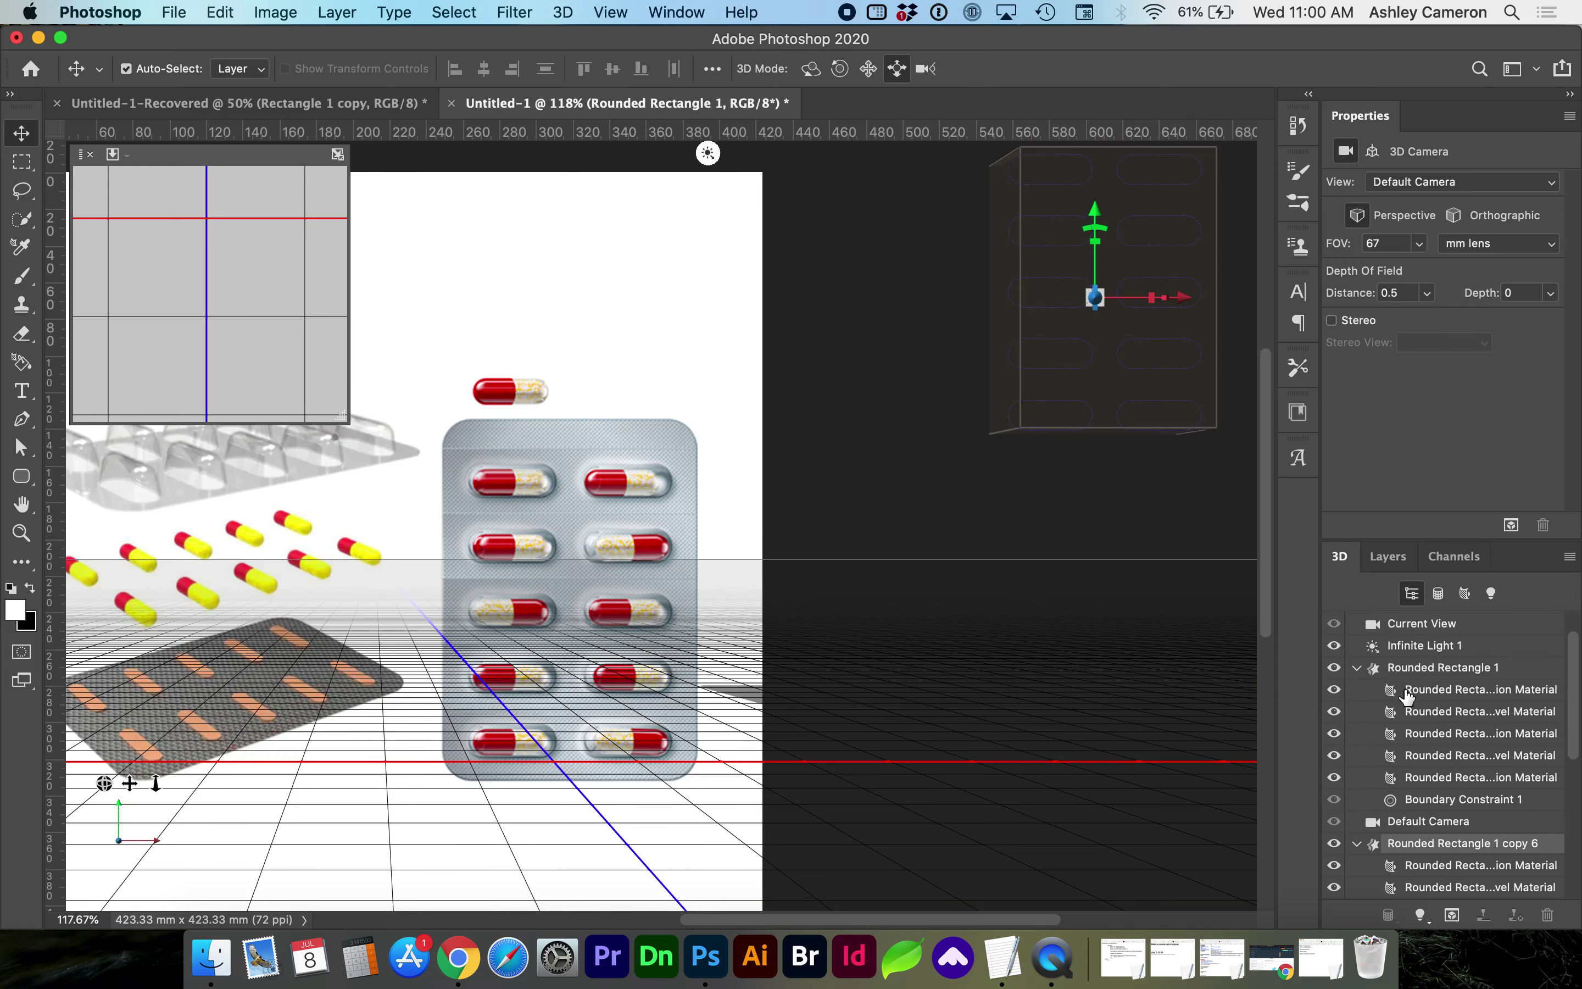
pyautogui.click(1404, 668)
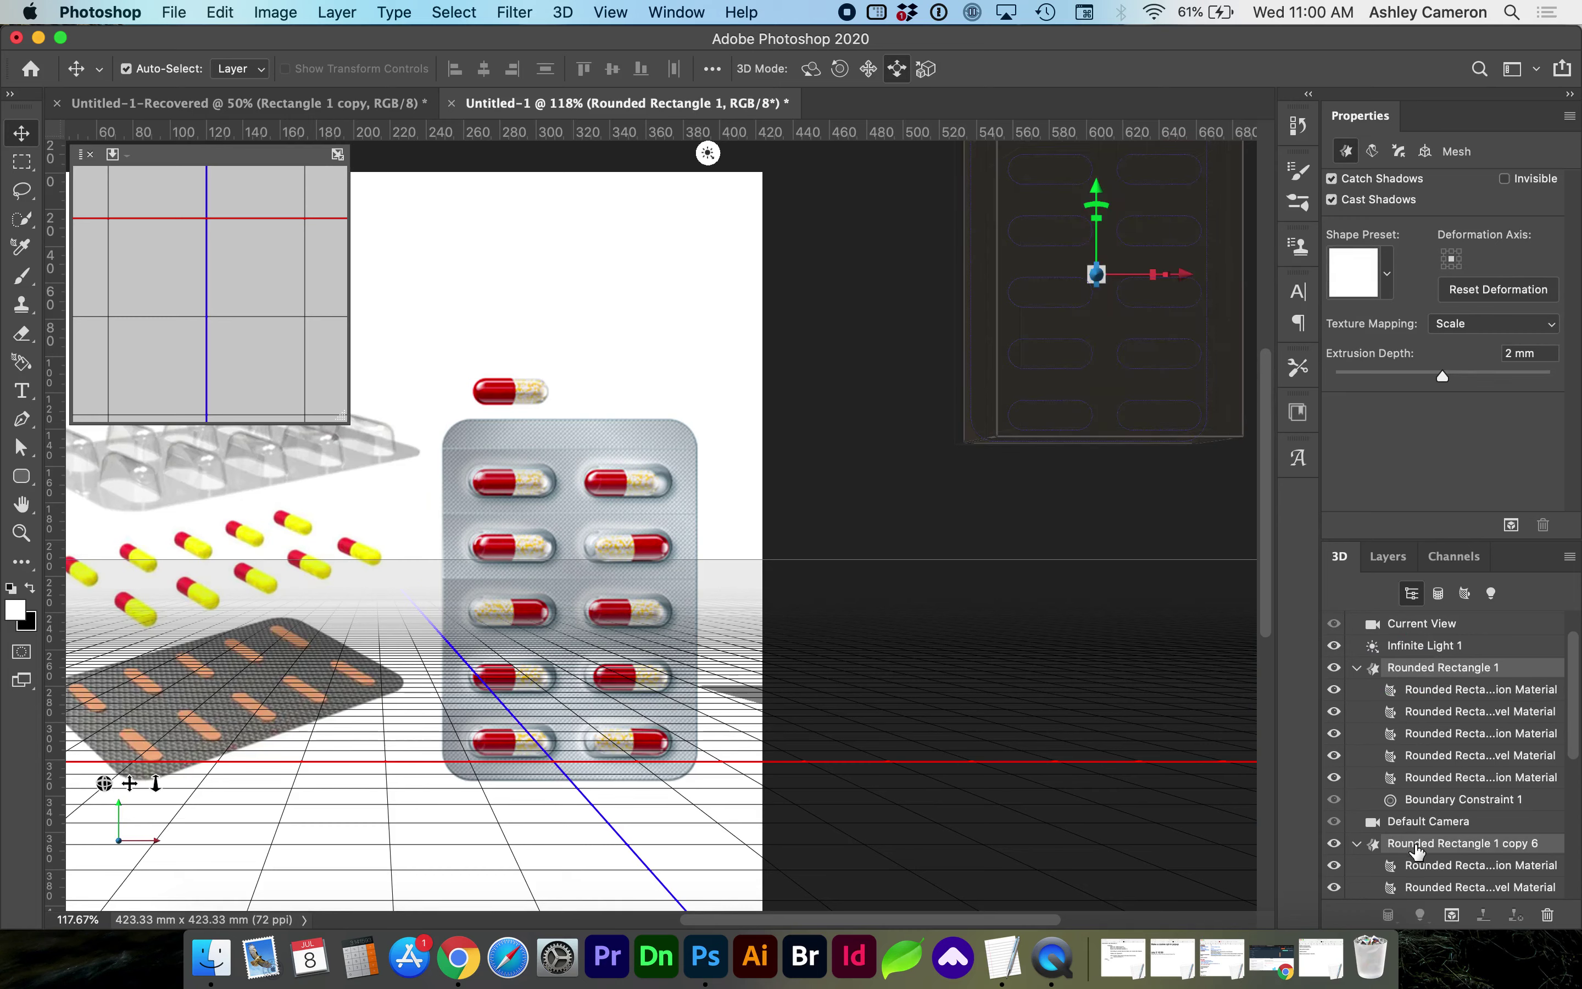
# - Collapse both meshes and group Rounded Rectangle 1 with copy 6
pyautogui.click(1356, 668)
pyautogui.click(1357, 713)
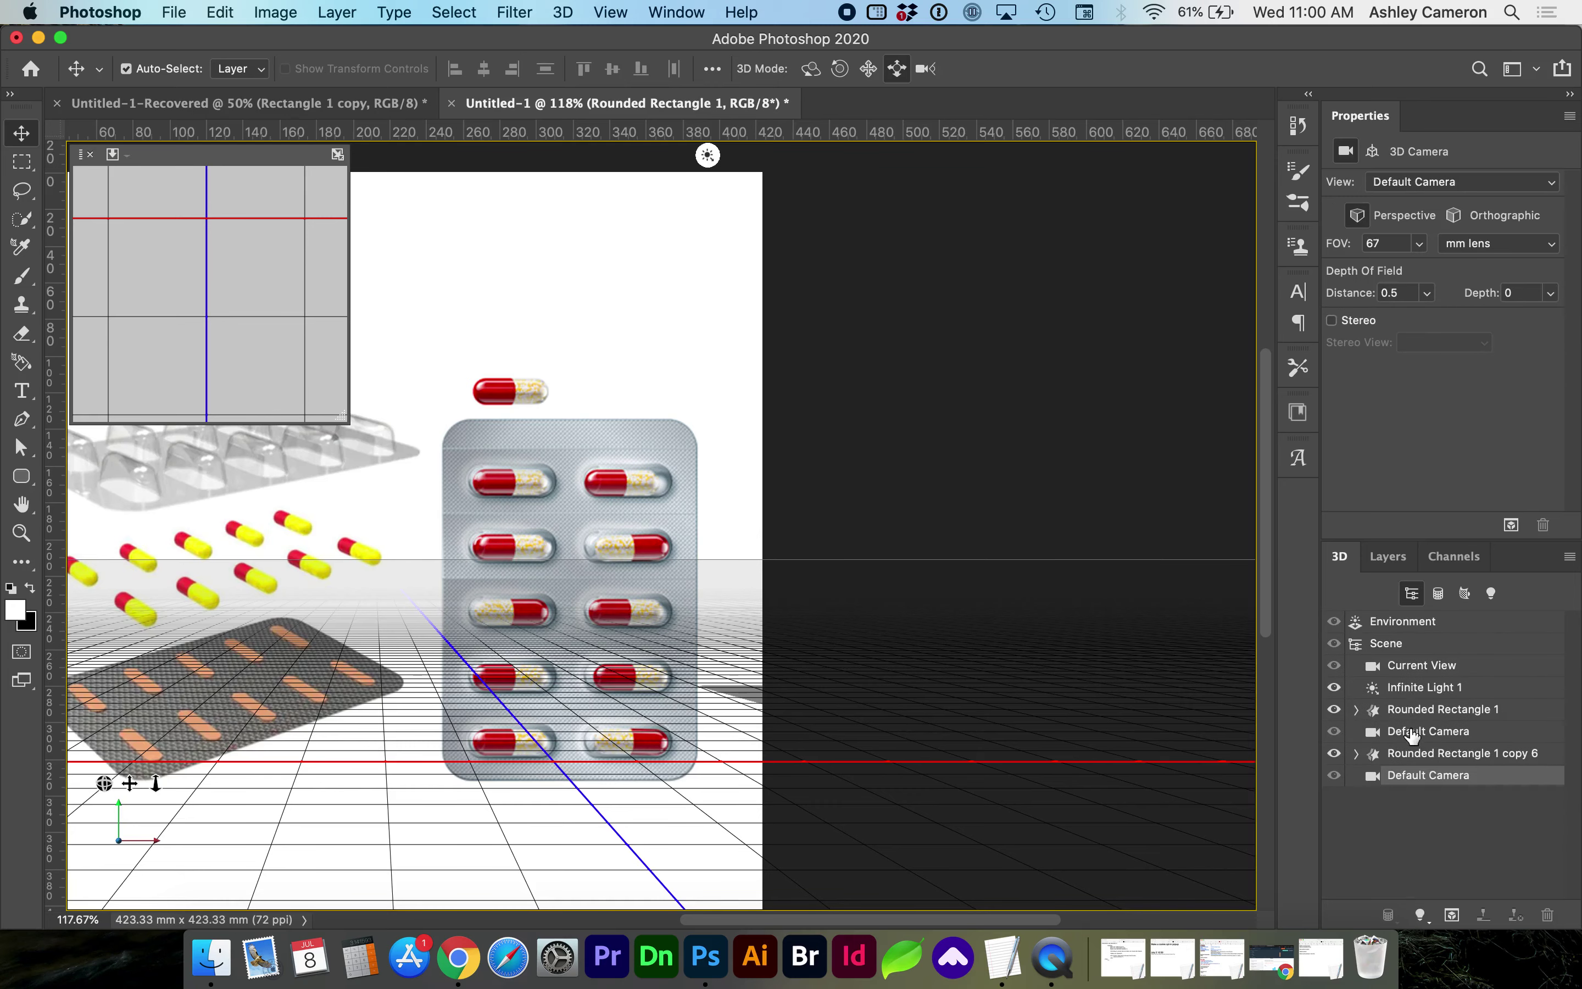
pyautogui.click(1407, 710)
pyautogui.keyDown('shift'); pyautogui.click(1410, 753); pyautogui.keyUp('shift')
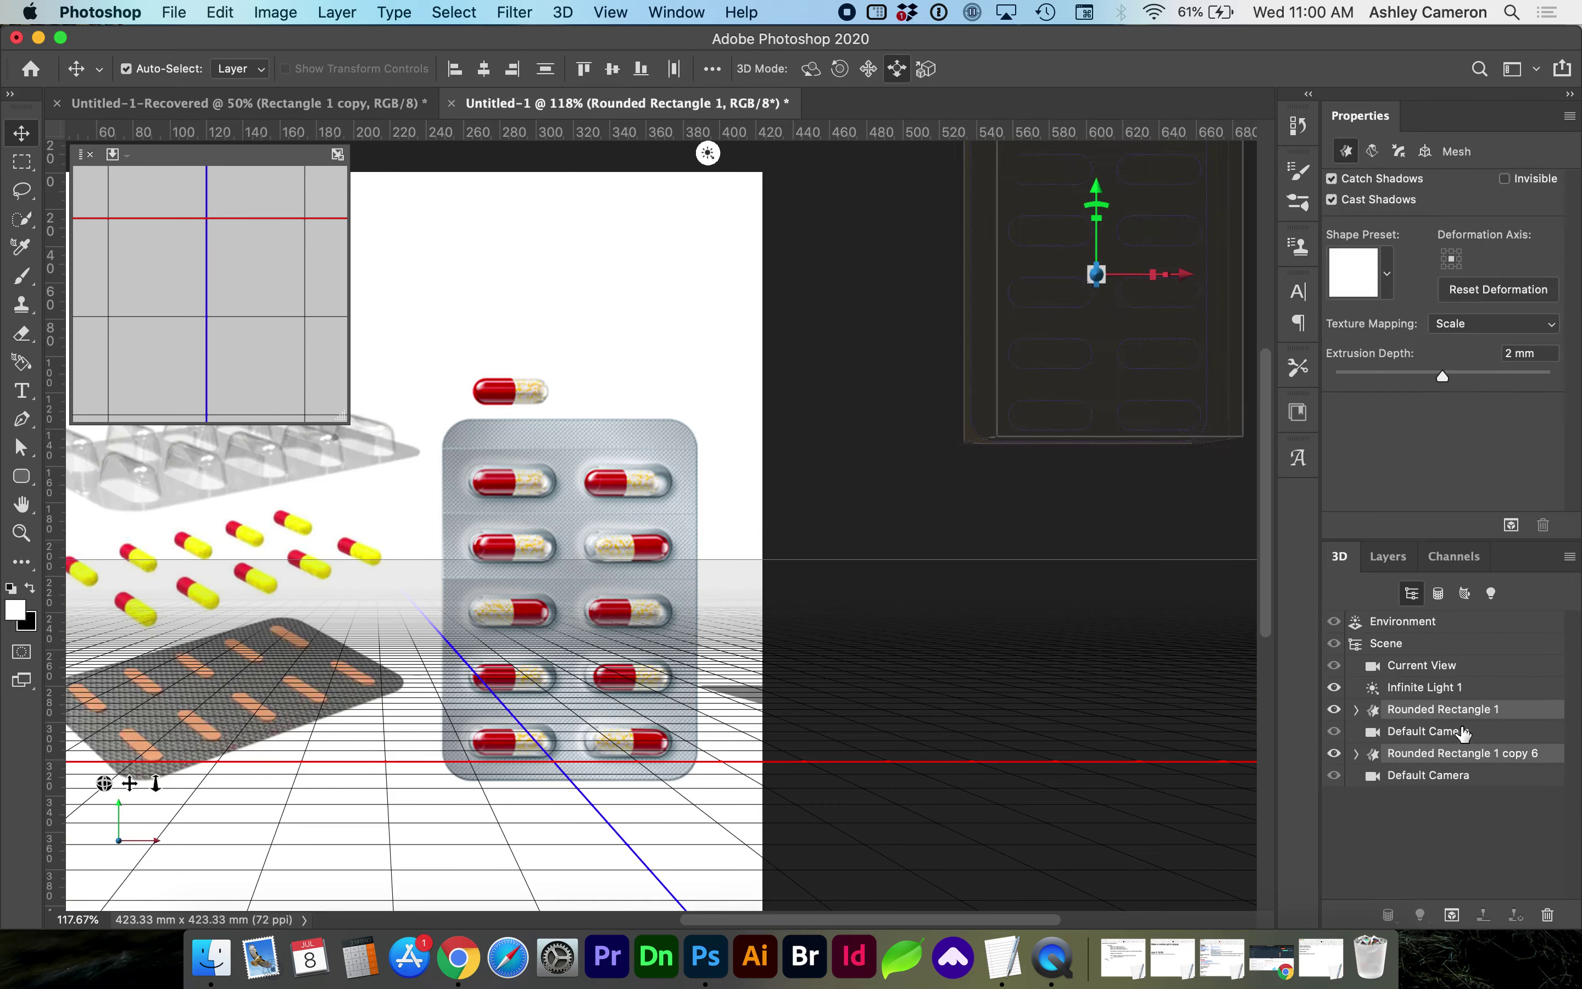
pyautogui.press('super+g')
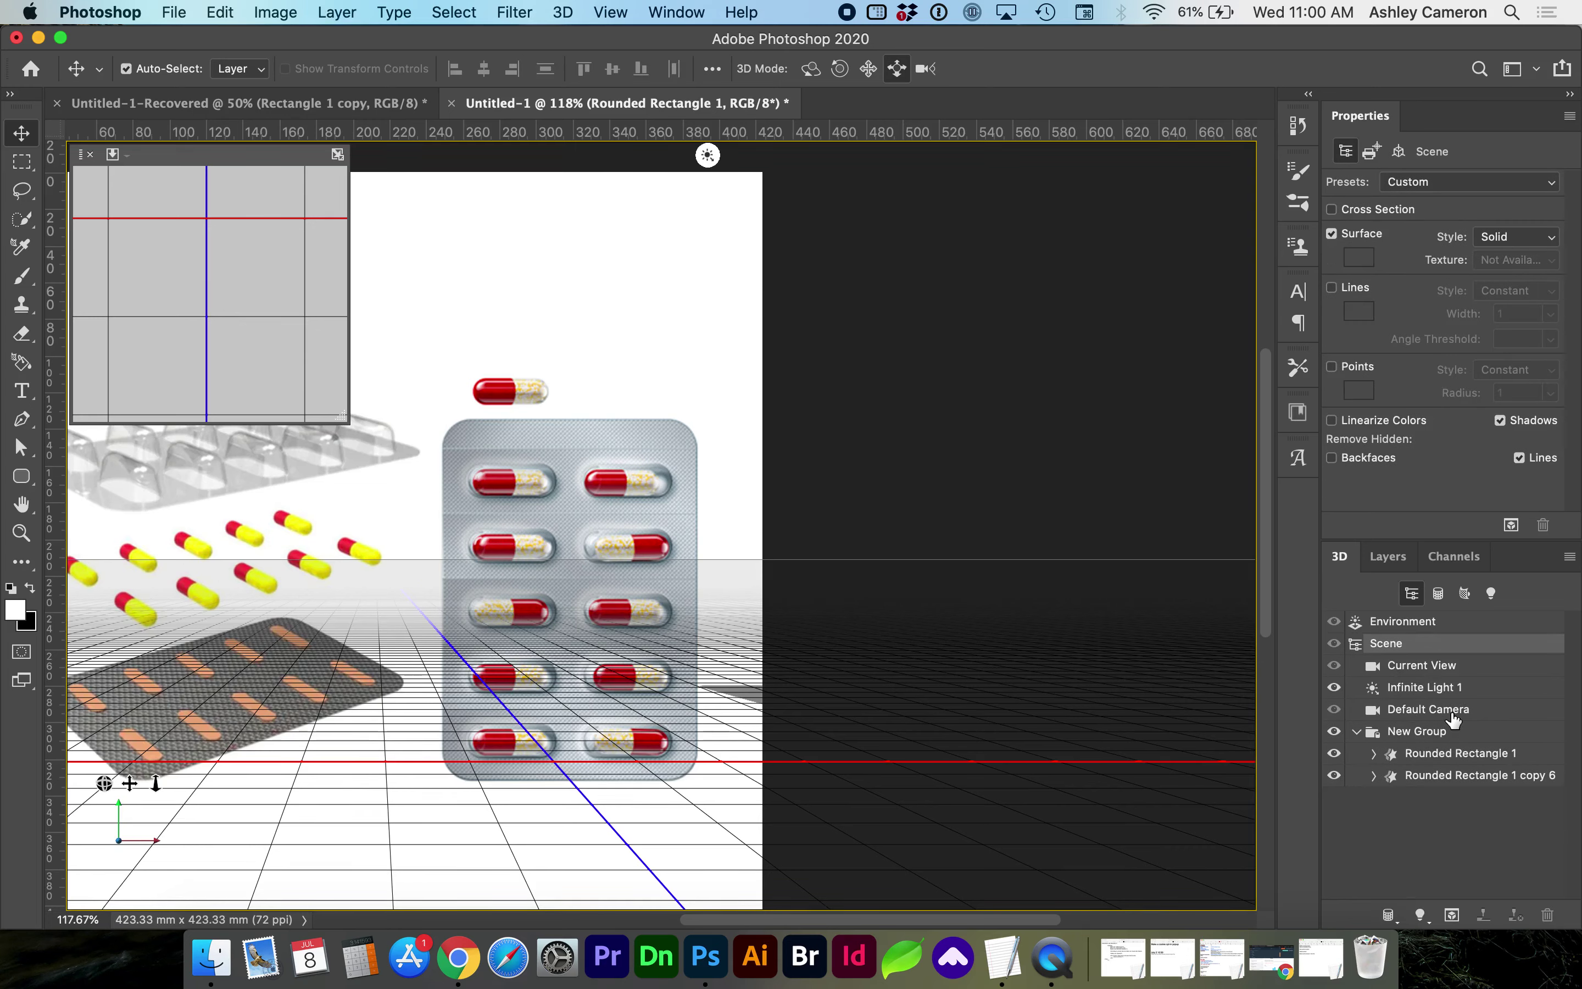
# - Move the blister group to X −79.96 mm, Y 145.31 mm over the silver blister
pyautogui.click(1425, 738)
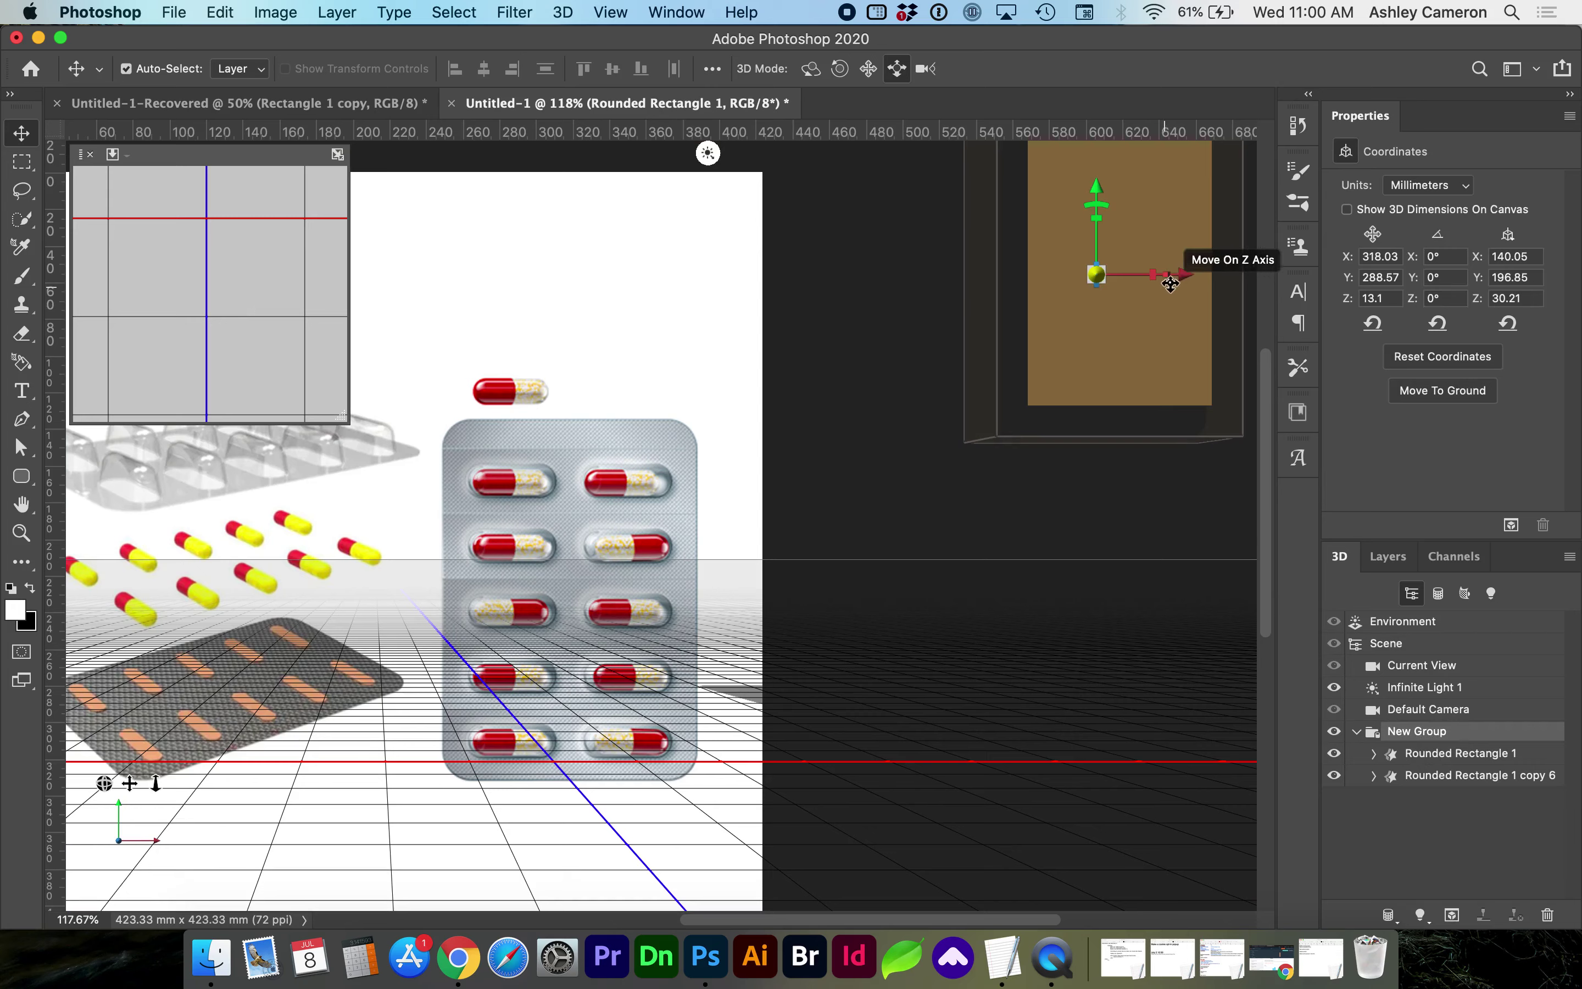
pyautogui.moveTo(1177, 275); pyautogui.dragTo(558, 289)
pyautogui.moveTo(418, 183); pyautogui.dragTo(441, 437)
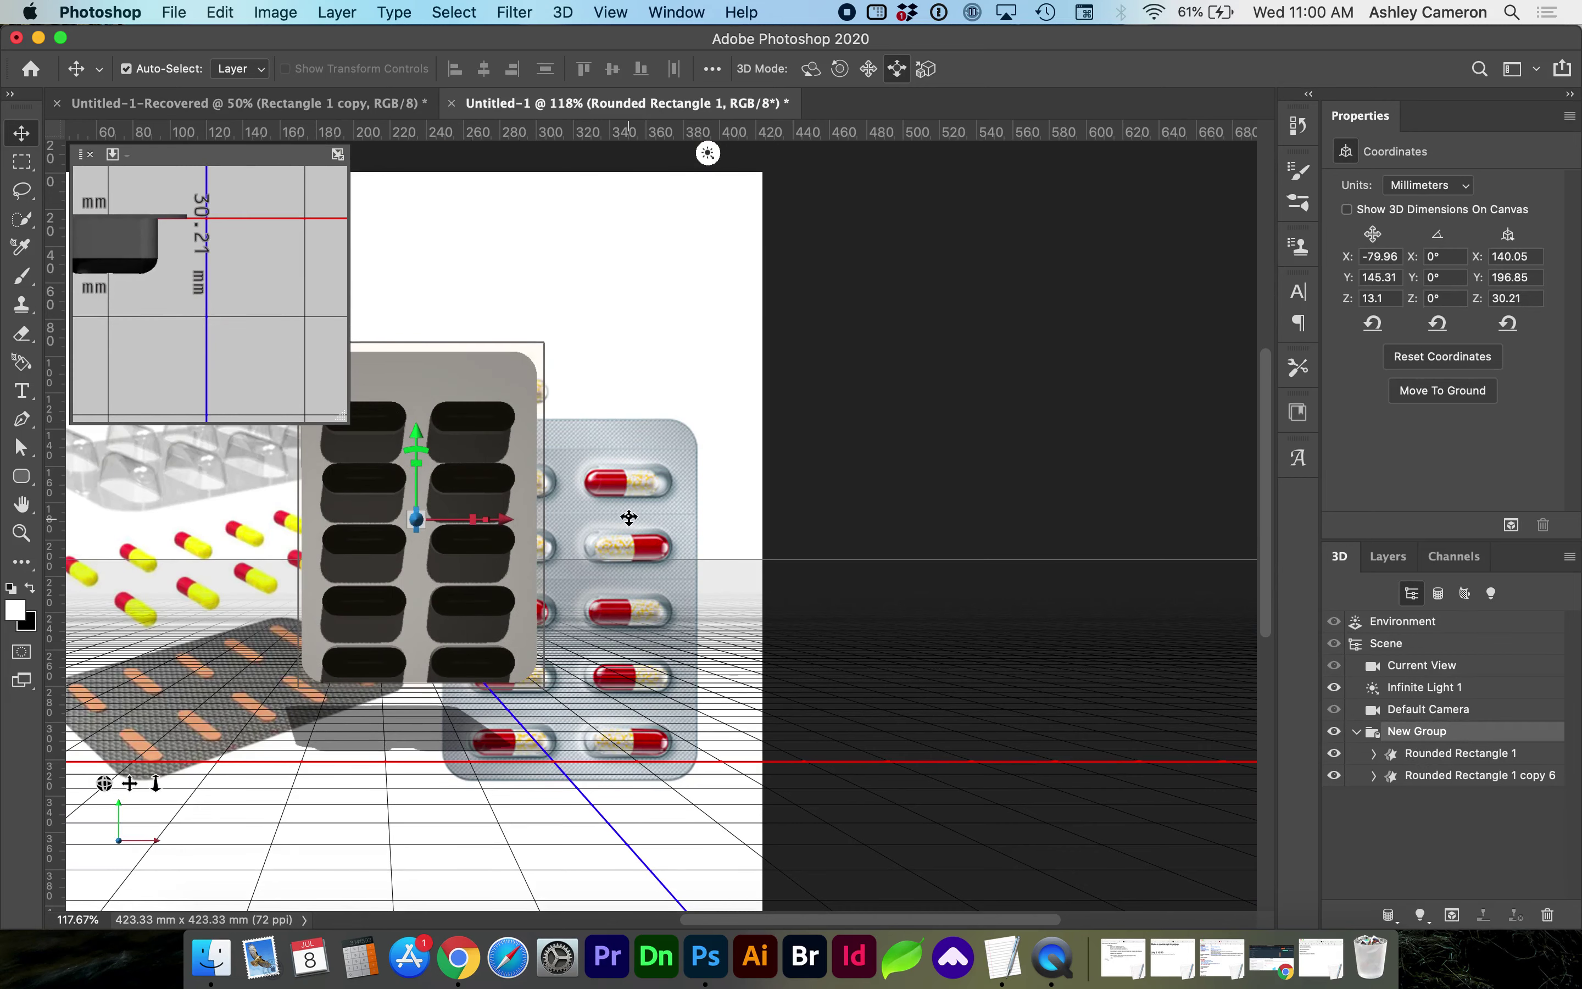
pyautogui.hscroll(-5, 628, 522)
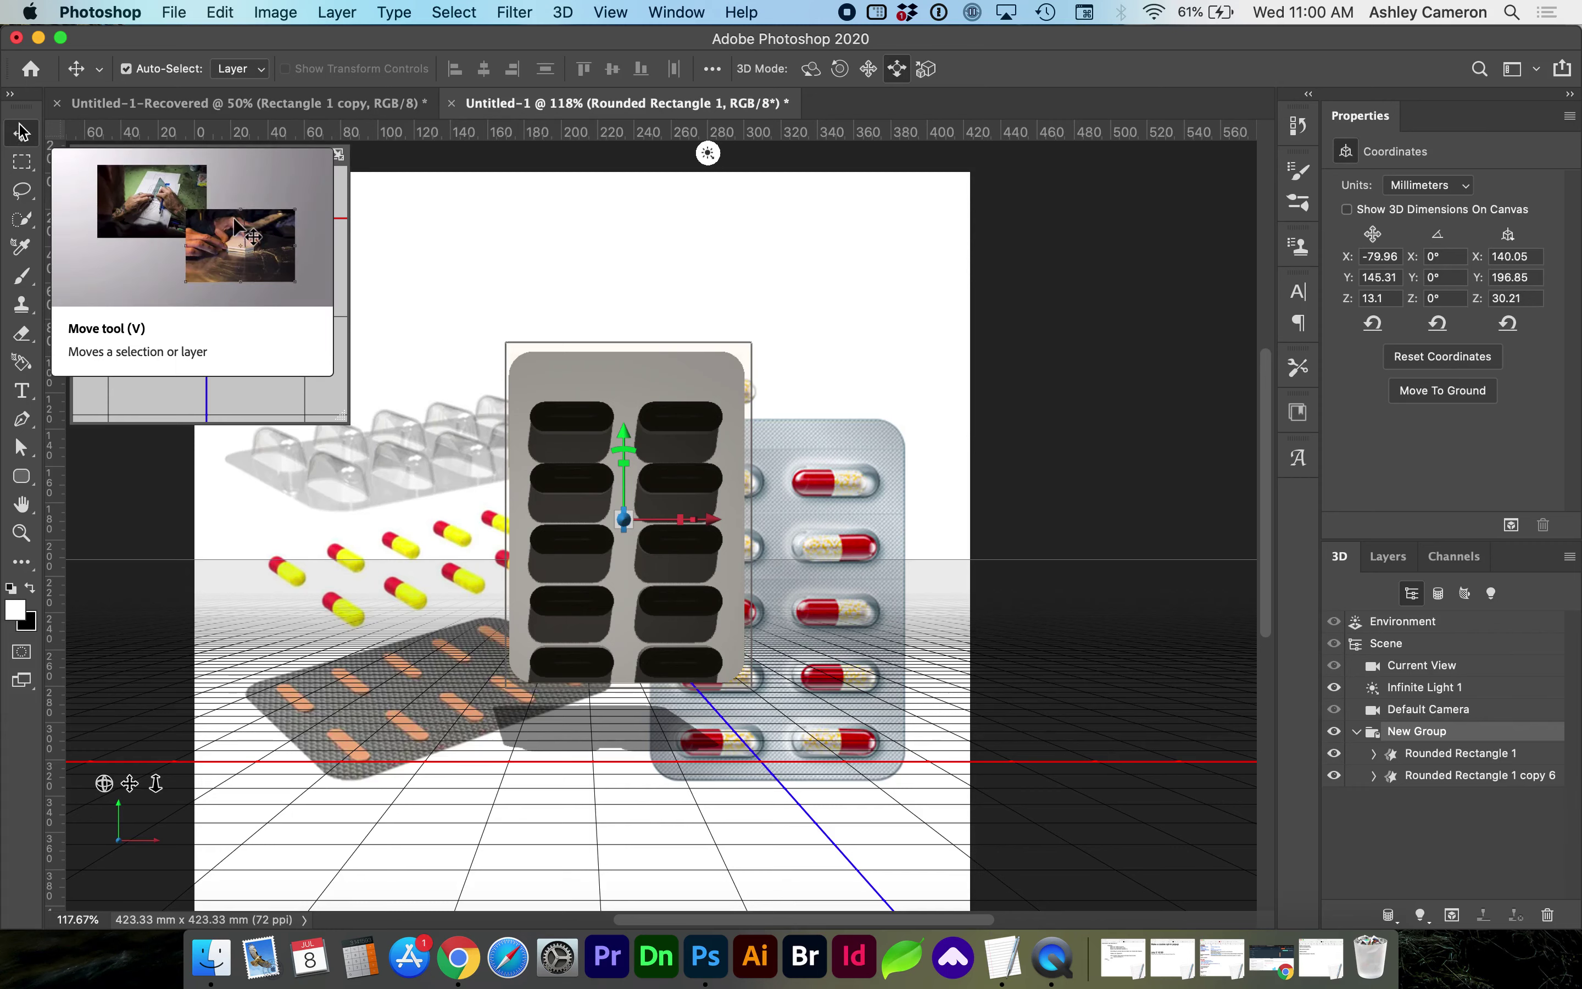
# - Align the two blister parts by top edges, then by vertical centres
pyautogui.click(1450, 755)
pyautogui.keyDown('shift'); pyautogui.click(1452, 776); pyautogui.keyUp('shift')
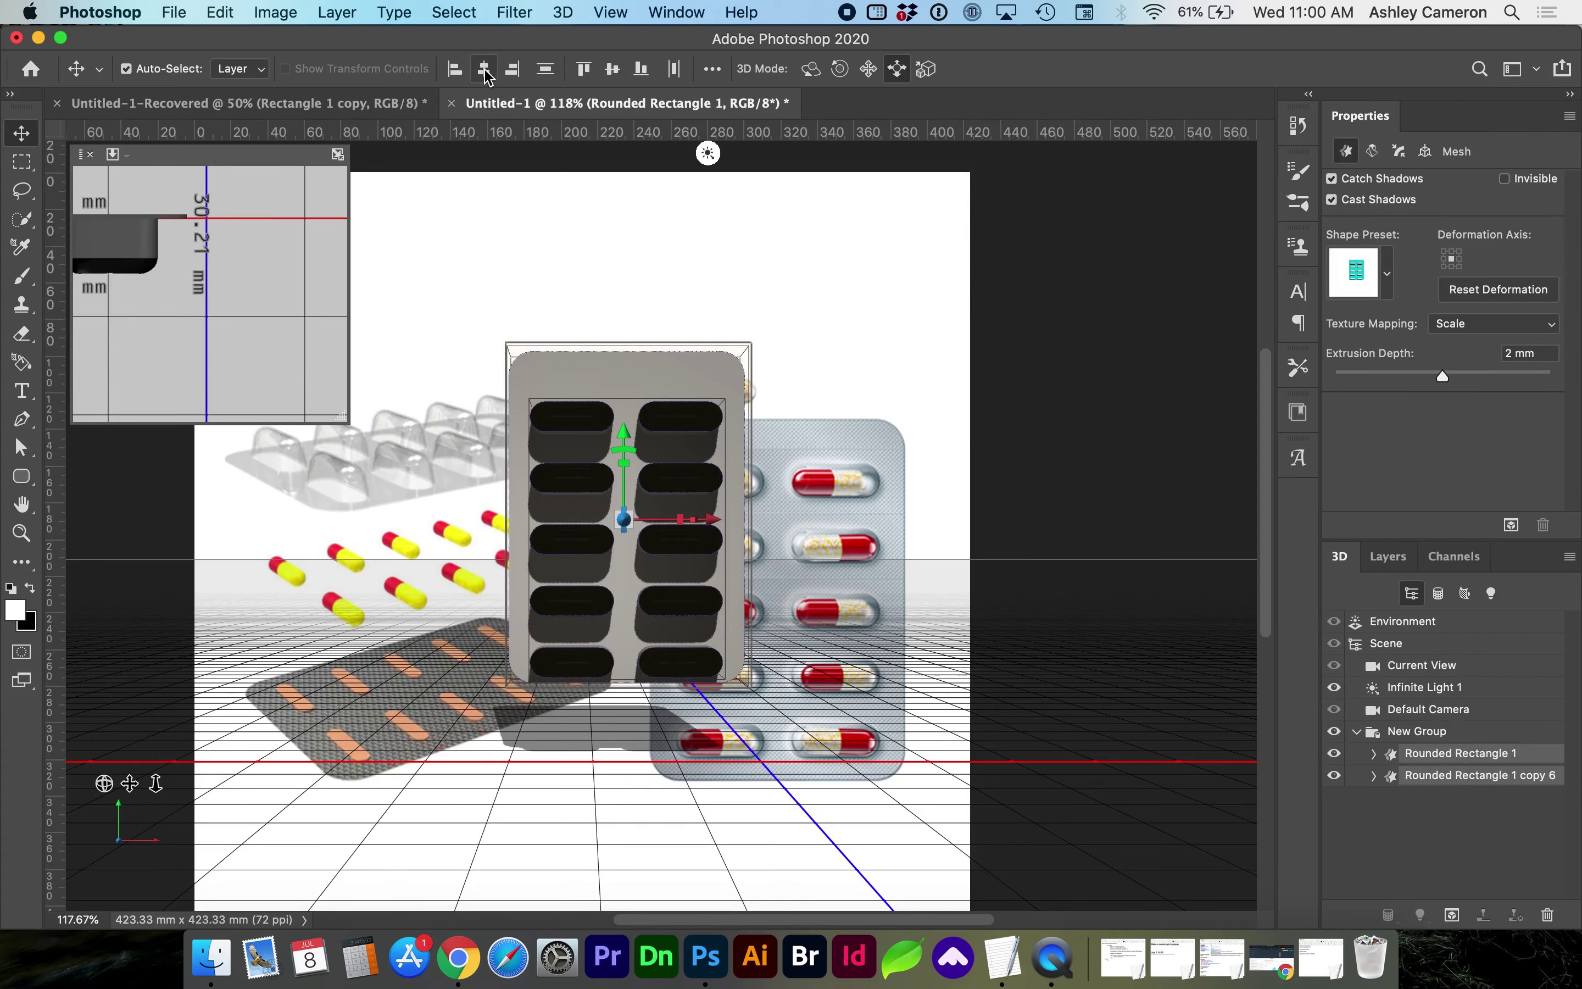
pyautogui.click(589, 81)
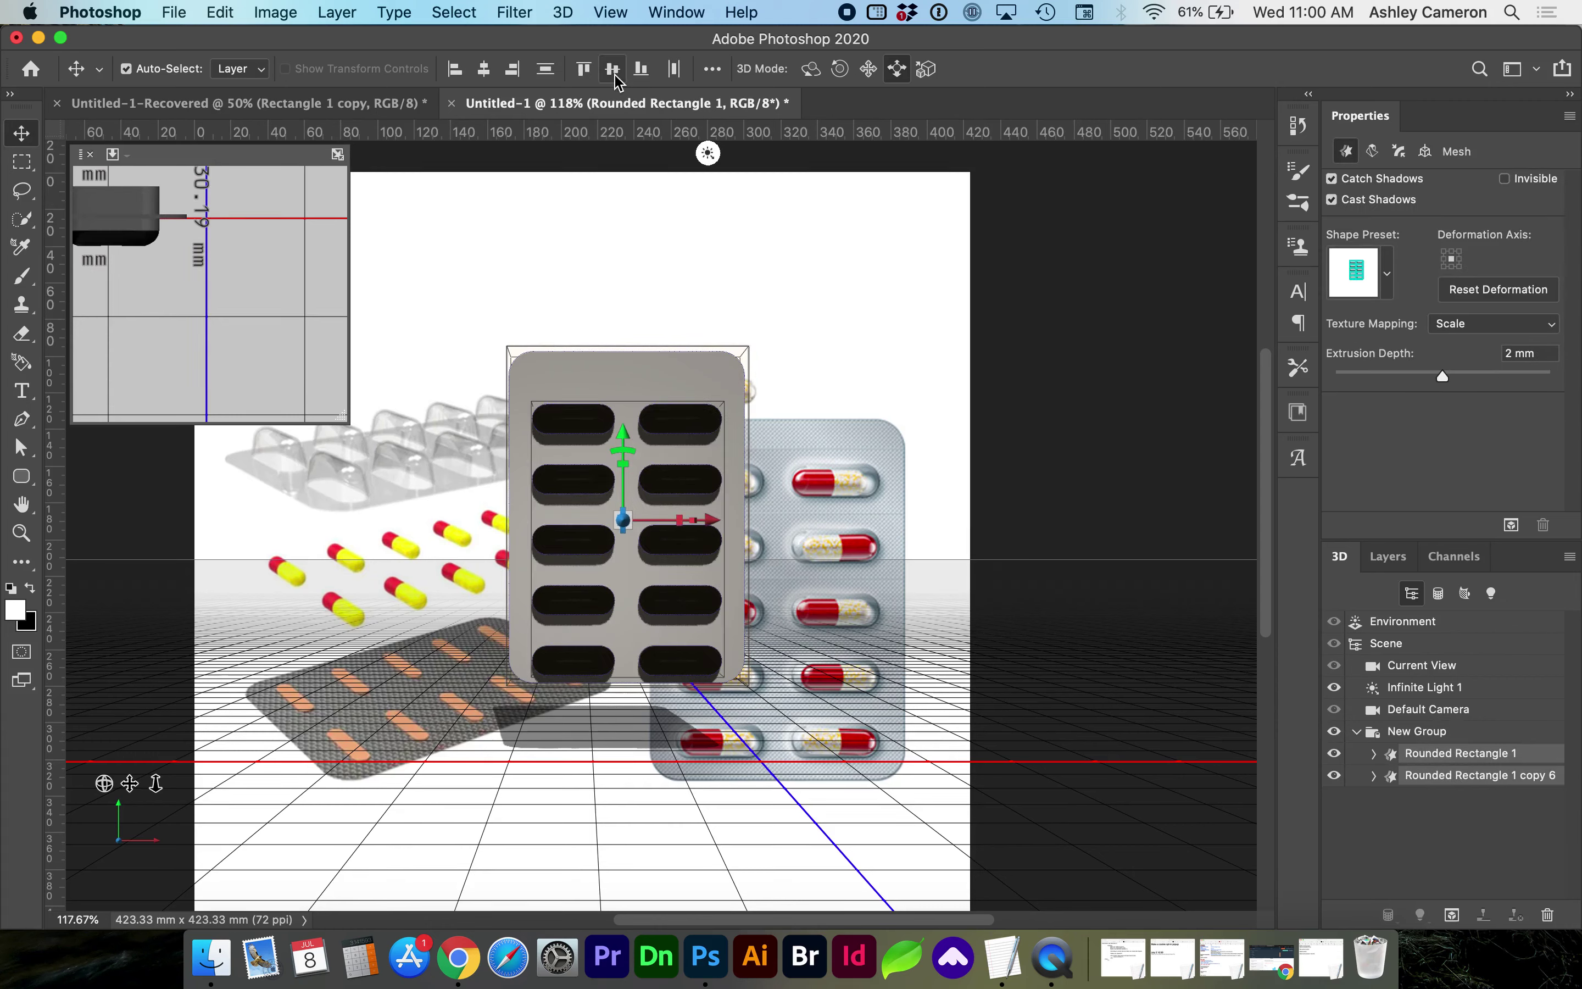
pyautogui.click(613, 72)
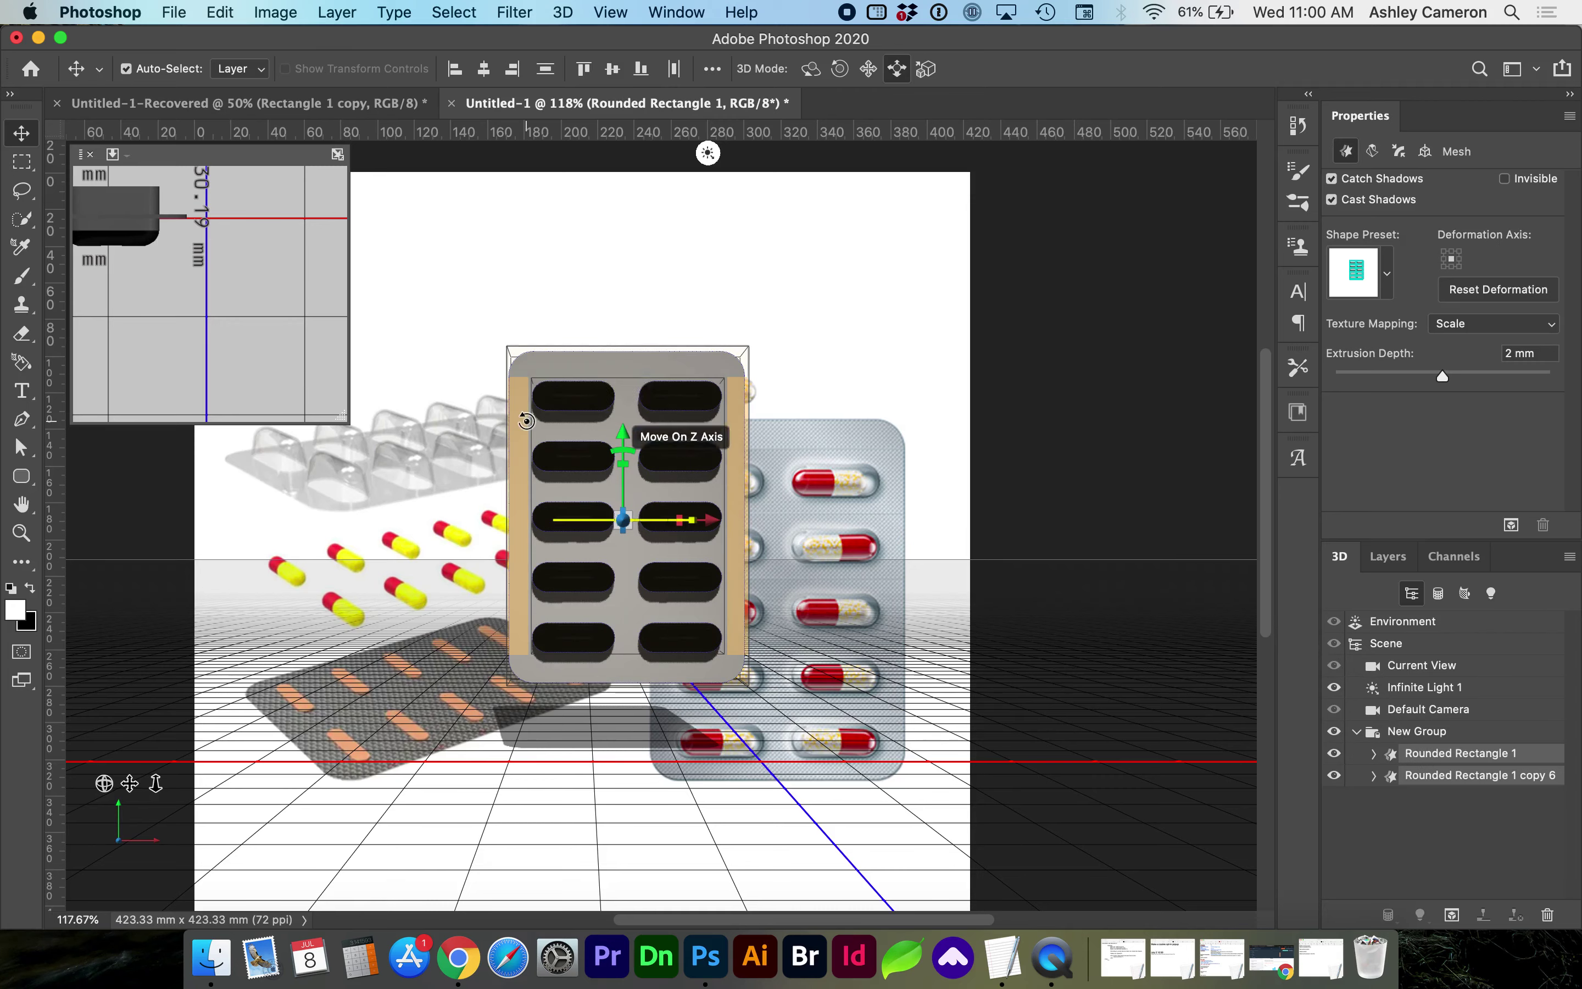
pyautogui.moveTo(152, 244); pyautogui.dragTo(334, 324)
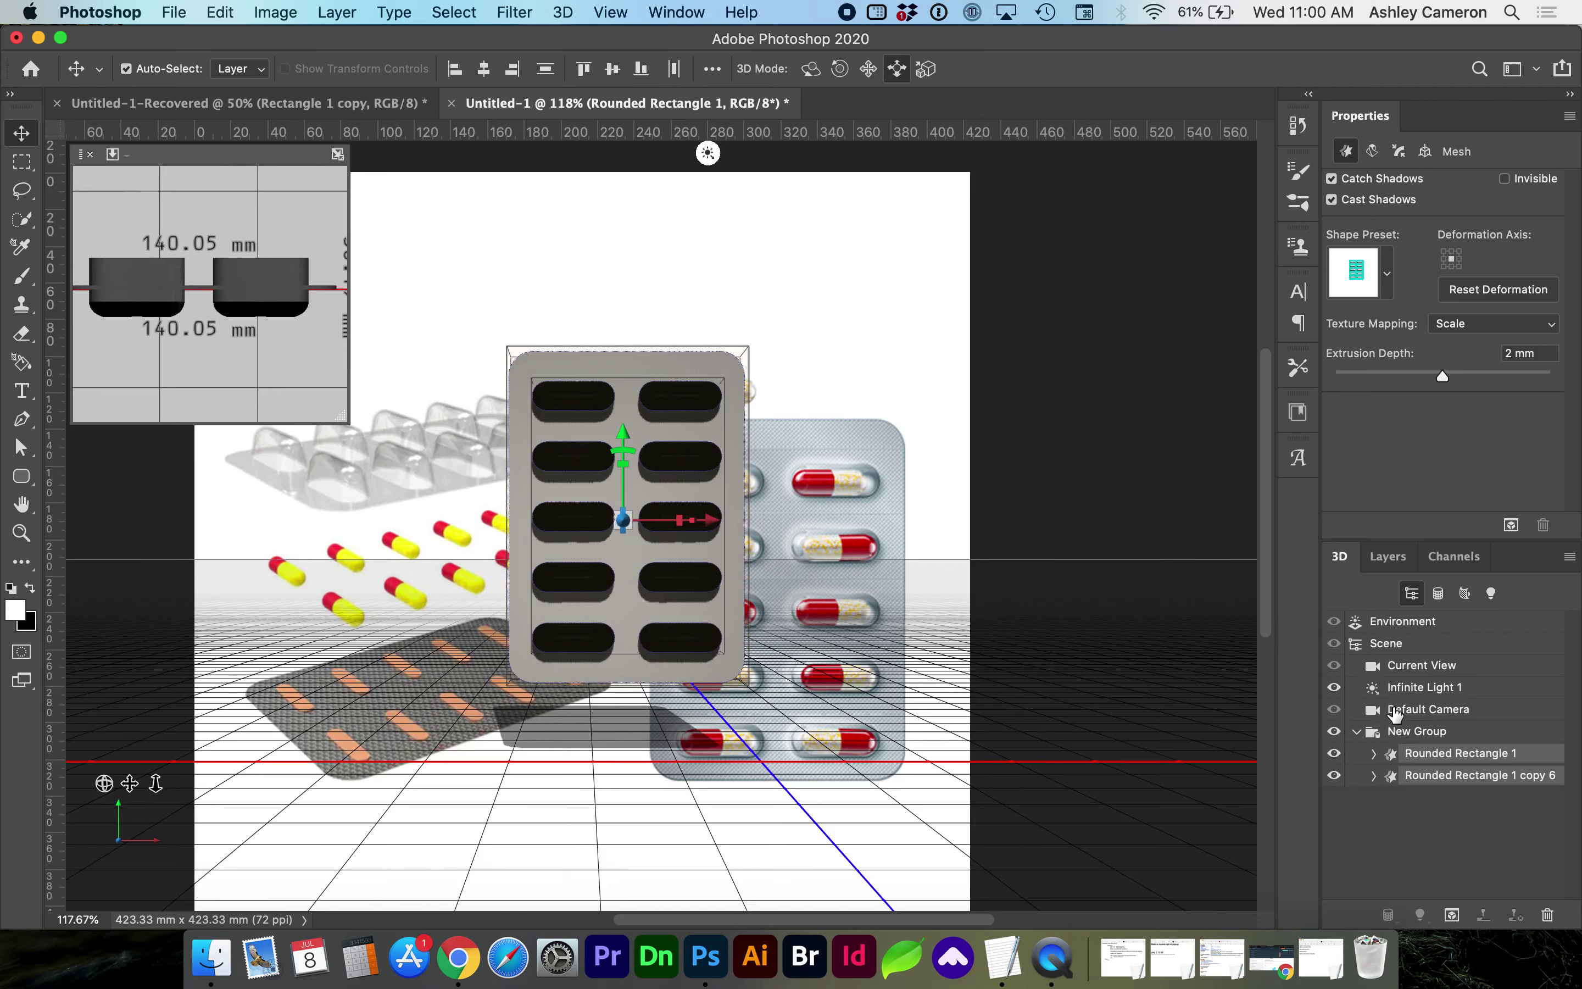
# - Push the grey blister plate back to Z −16.72 mm
pyautogui.click(1429, 759)
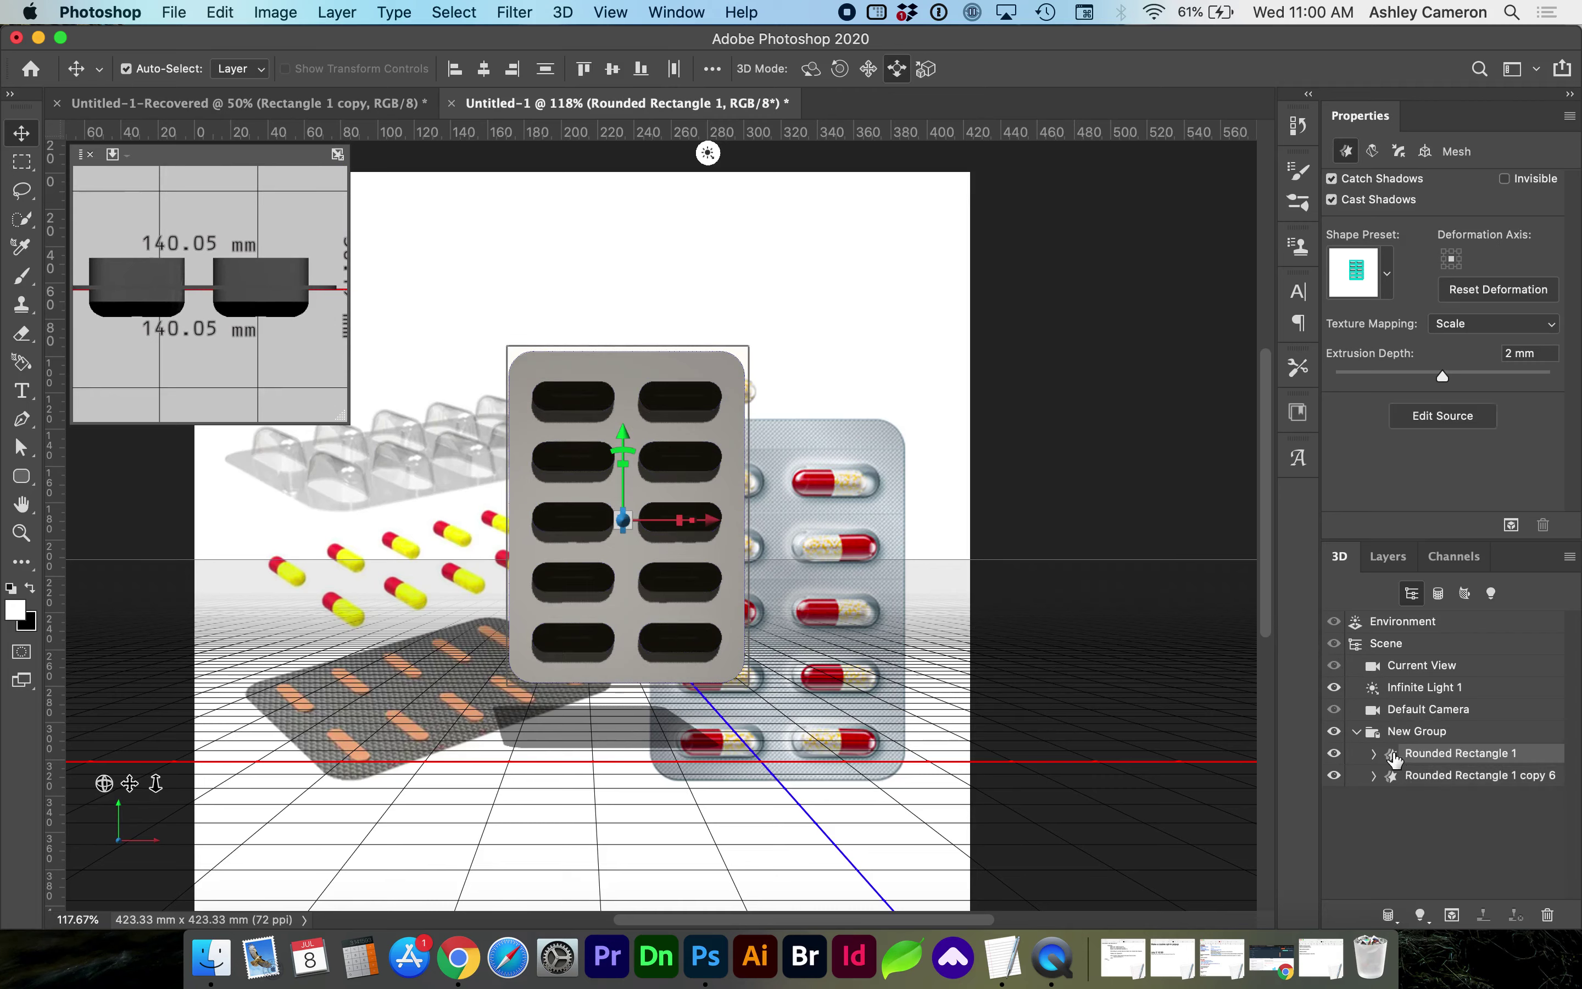
pyautogui.click(1334, 753)
pyautogui.click(1335, 753)
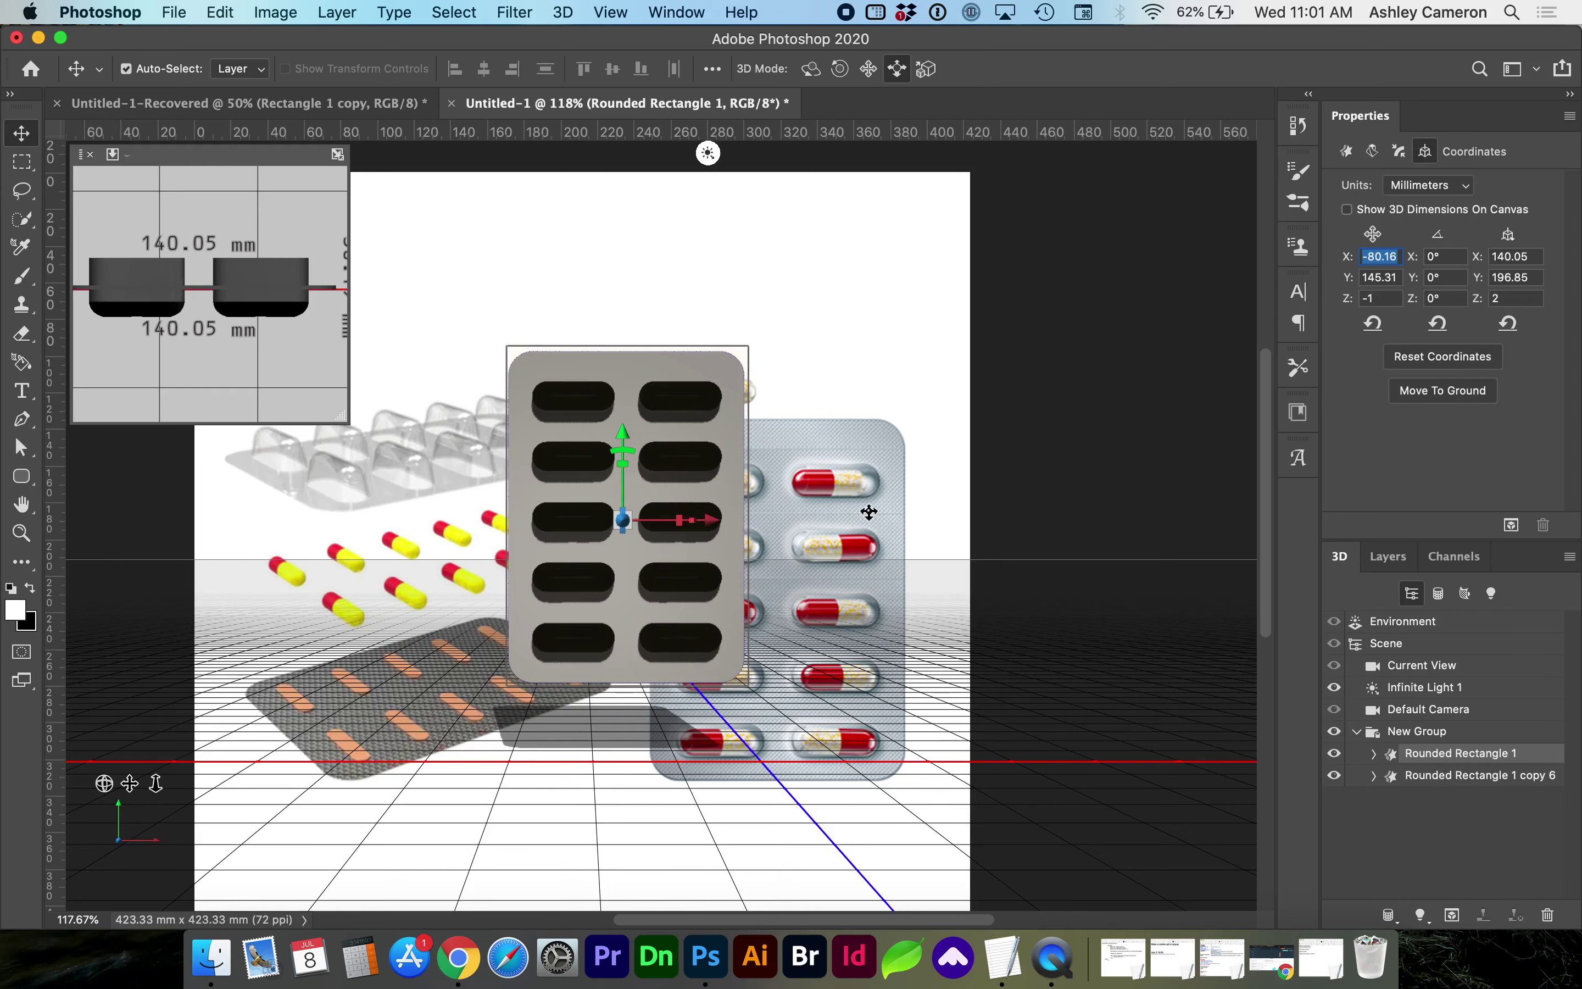
pyautogui.moveTo(626, 518)
pyautogui.mouseDown()
pyautogui.moveTo(644, 467)
pyautogui.moveTo(636, 491)
pyautogui.mouseUp()
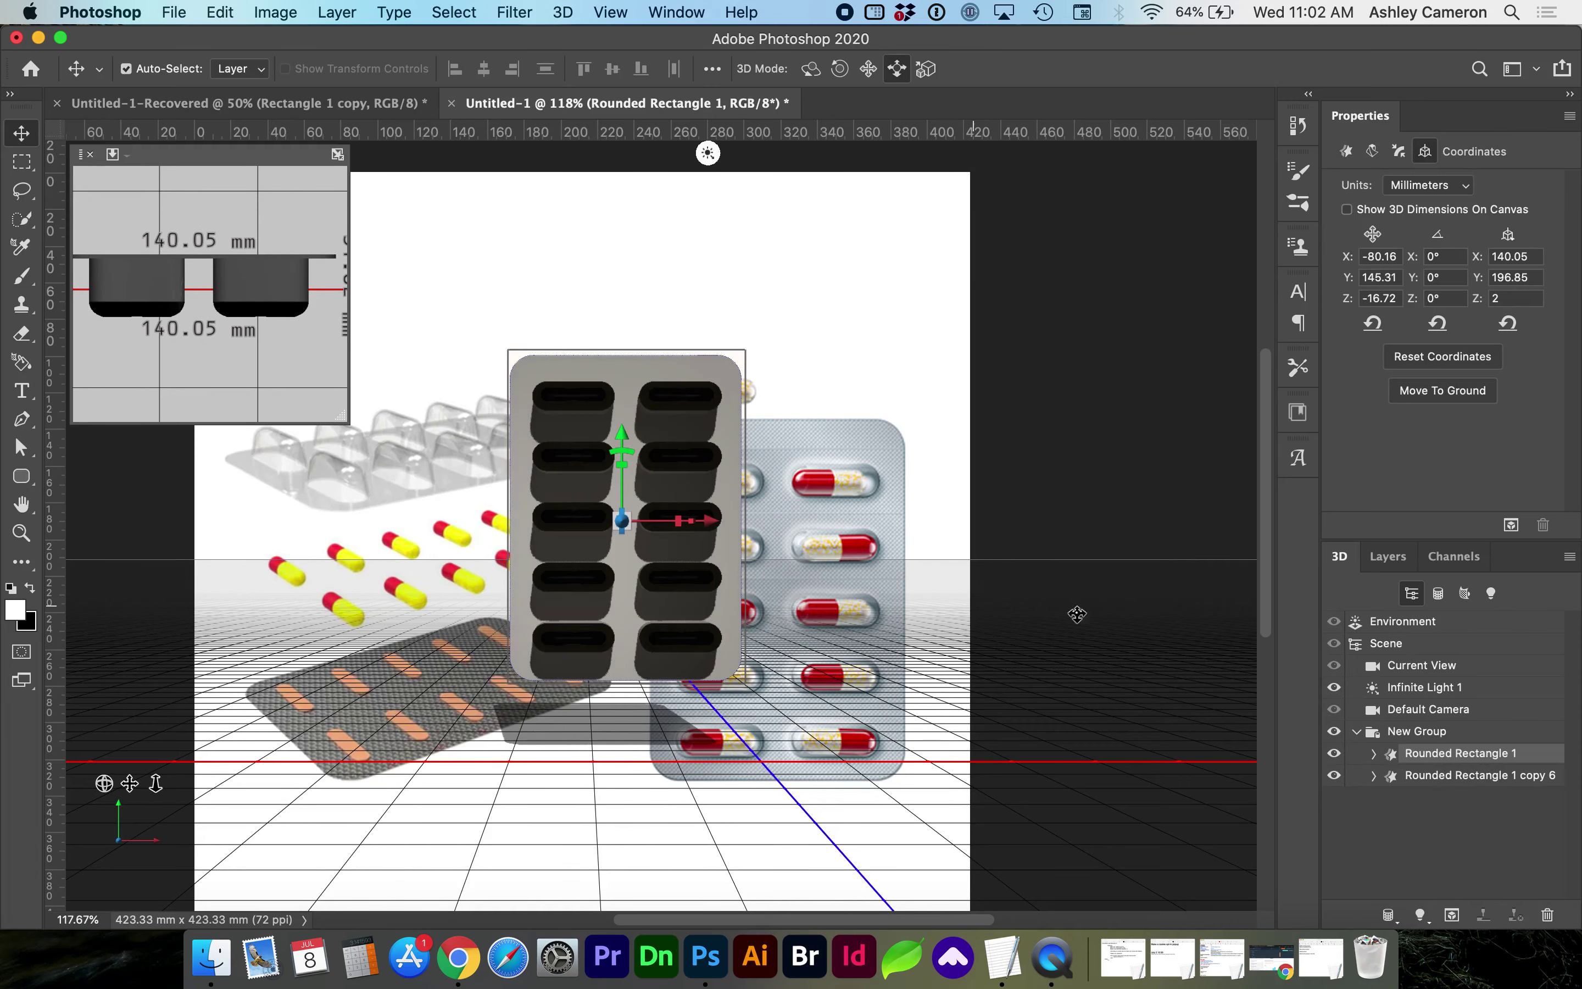
pyautogui.click(1387, 556)
# - Turn off Layer 2 and Layer 1 visibility and select the Rectangle tool
pyautogui.click(1339, 784)
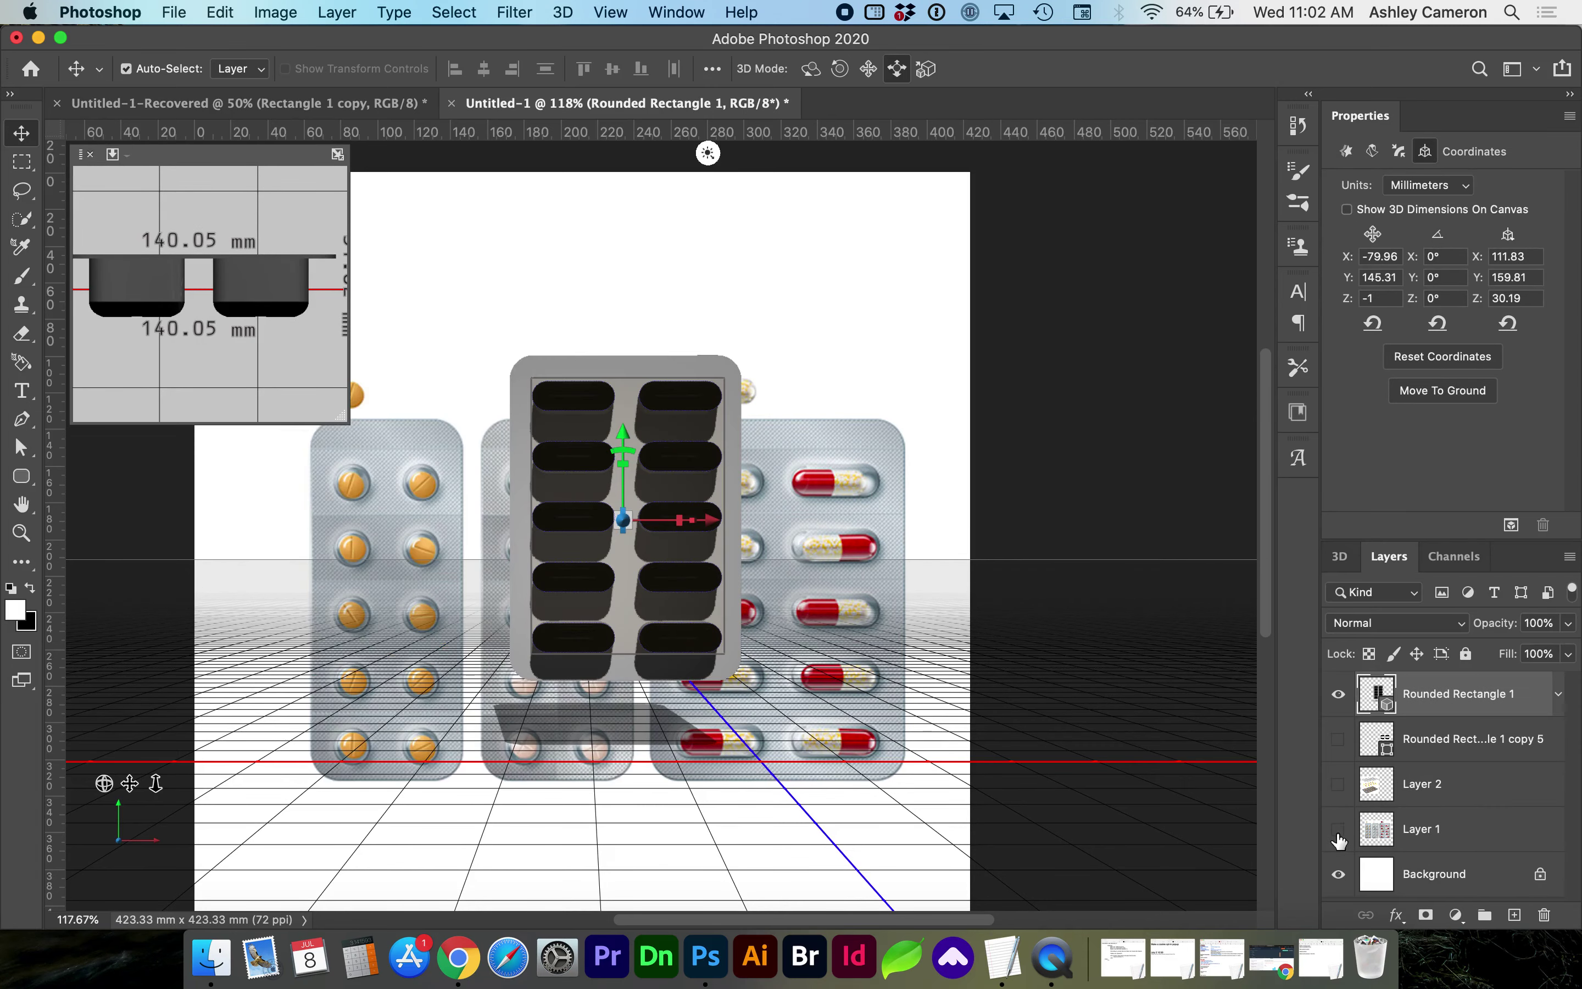
pyautogui.click(1338, 835)
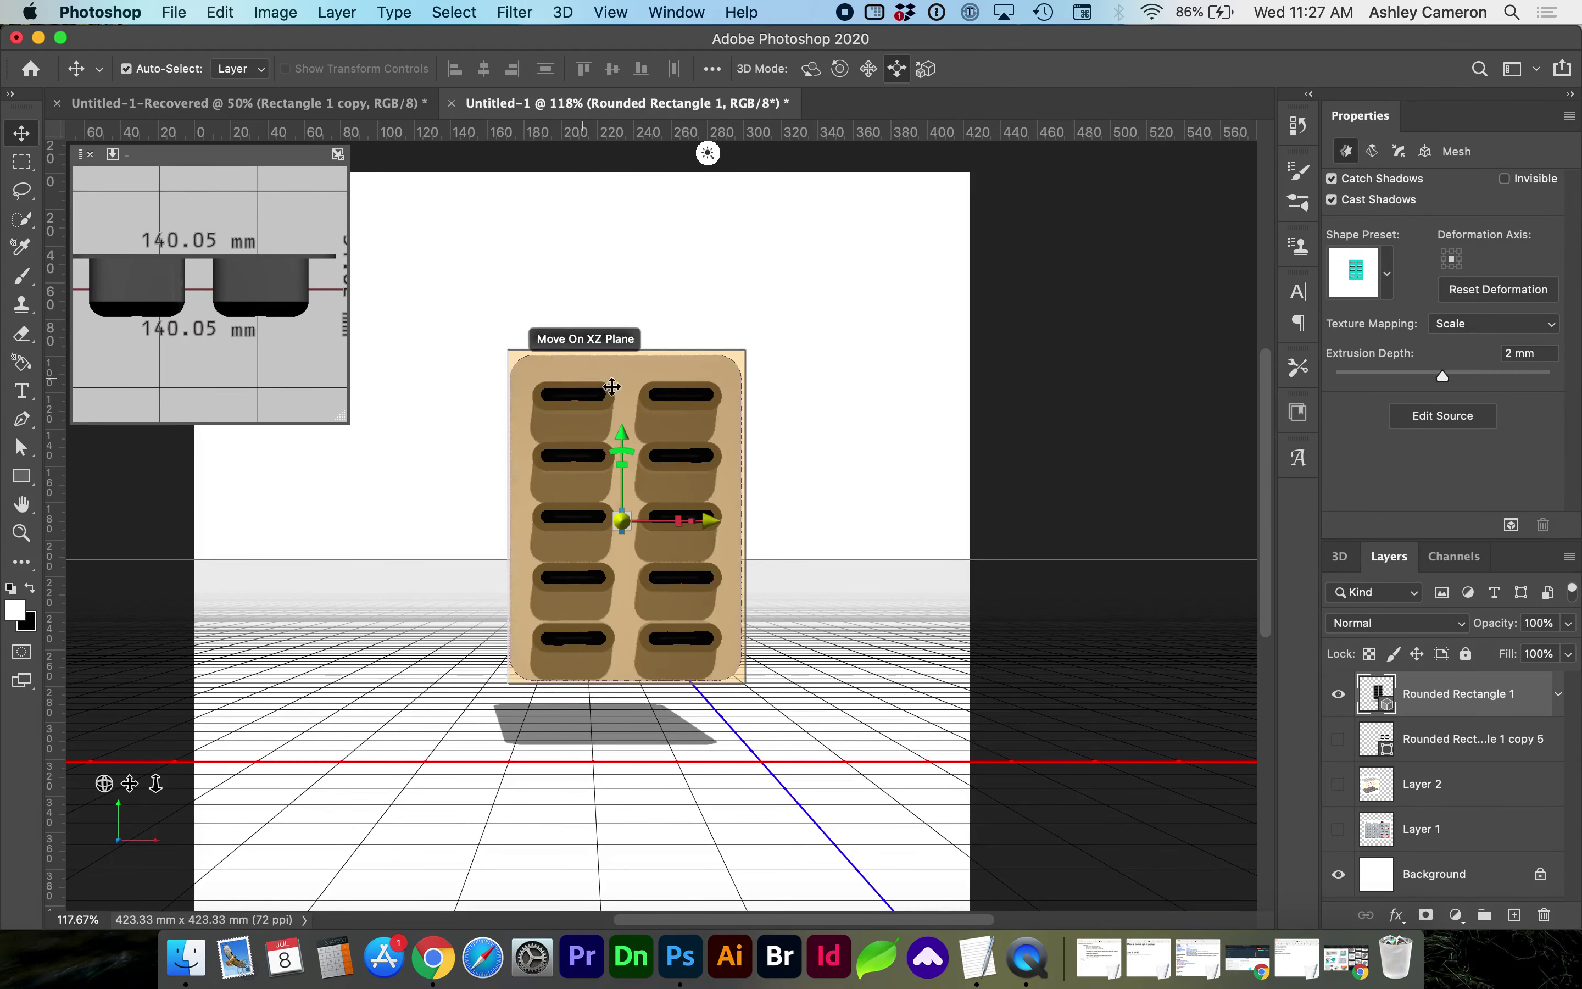
pyautogui.click(21, 479)
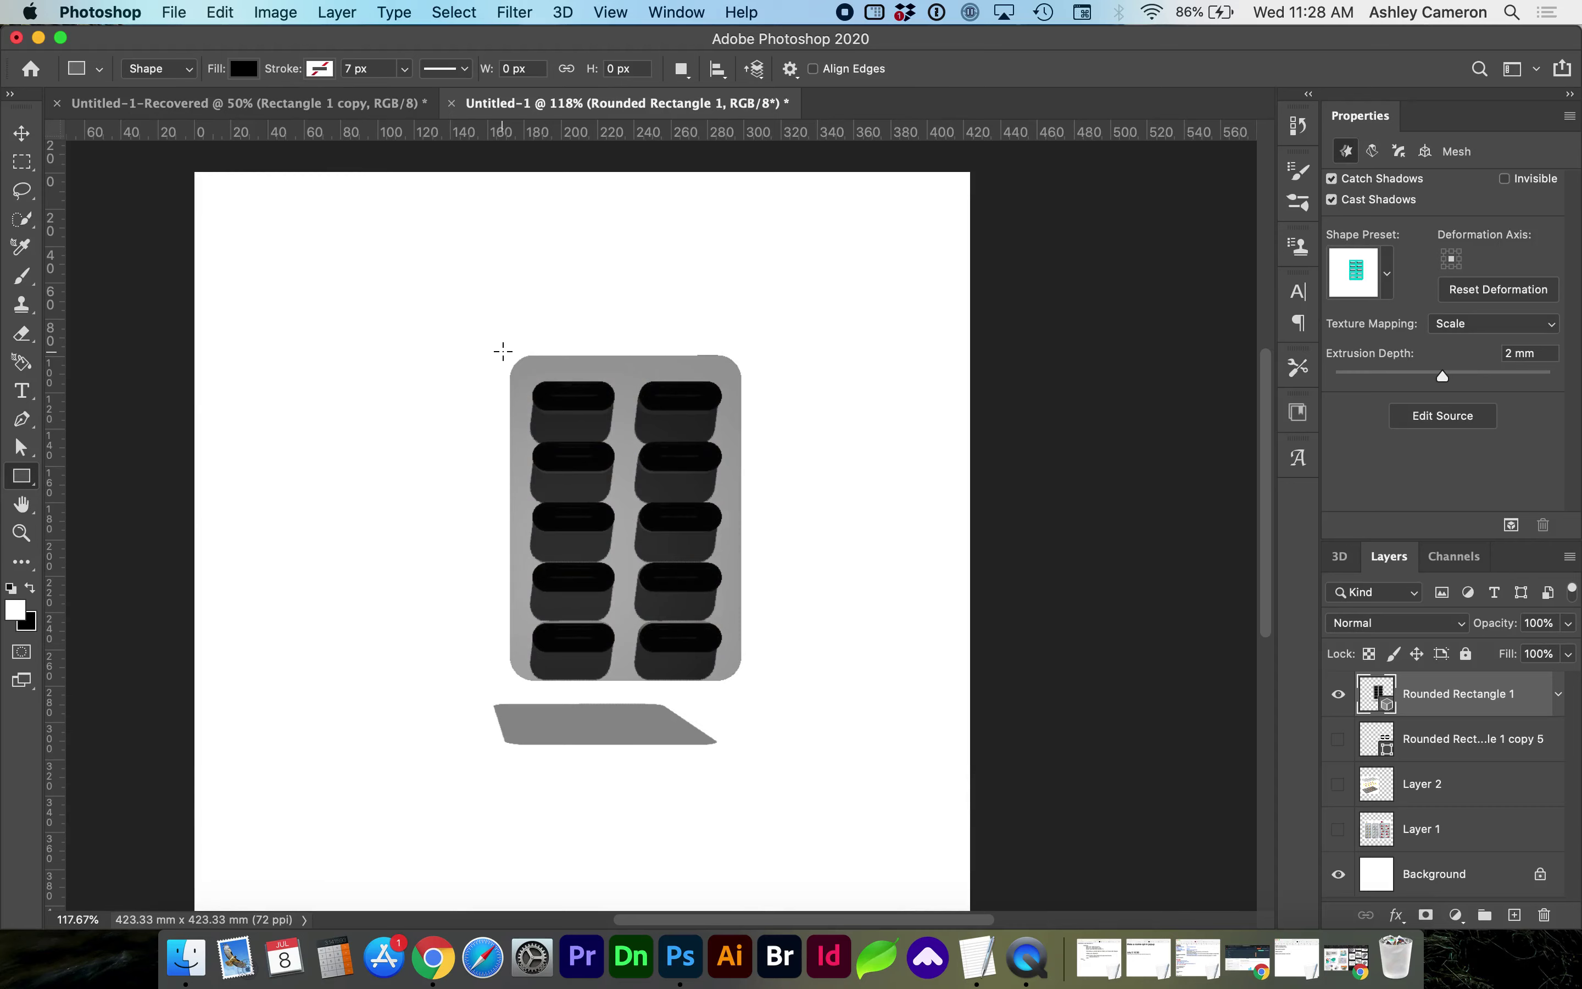
# - Draw Rectangle 1 over the blister plate as a black 378 × 524 px shape at X 476, Y 277
pyautogui.moveTo(503, 351); pyautogui.dragTo(747, 689)
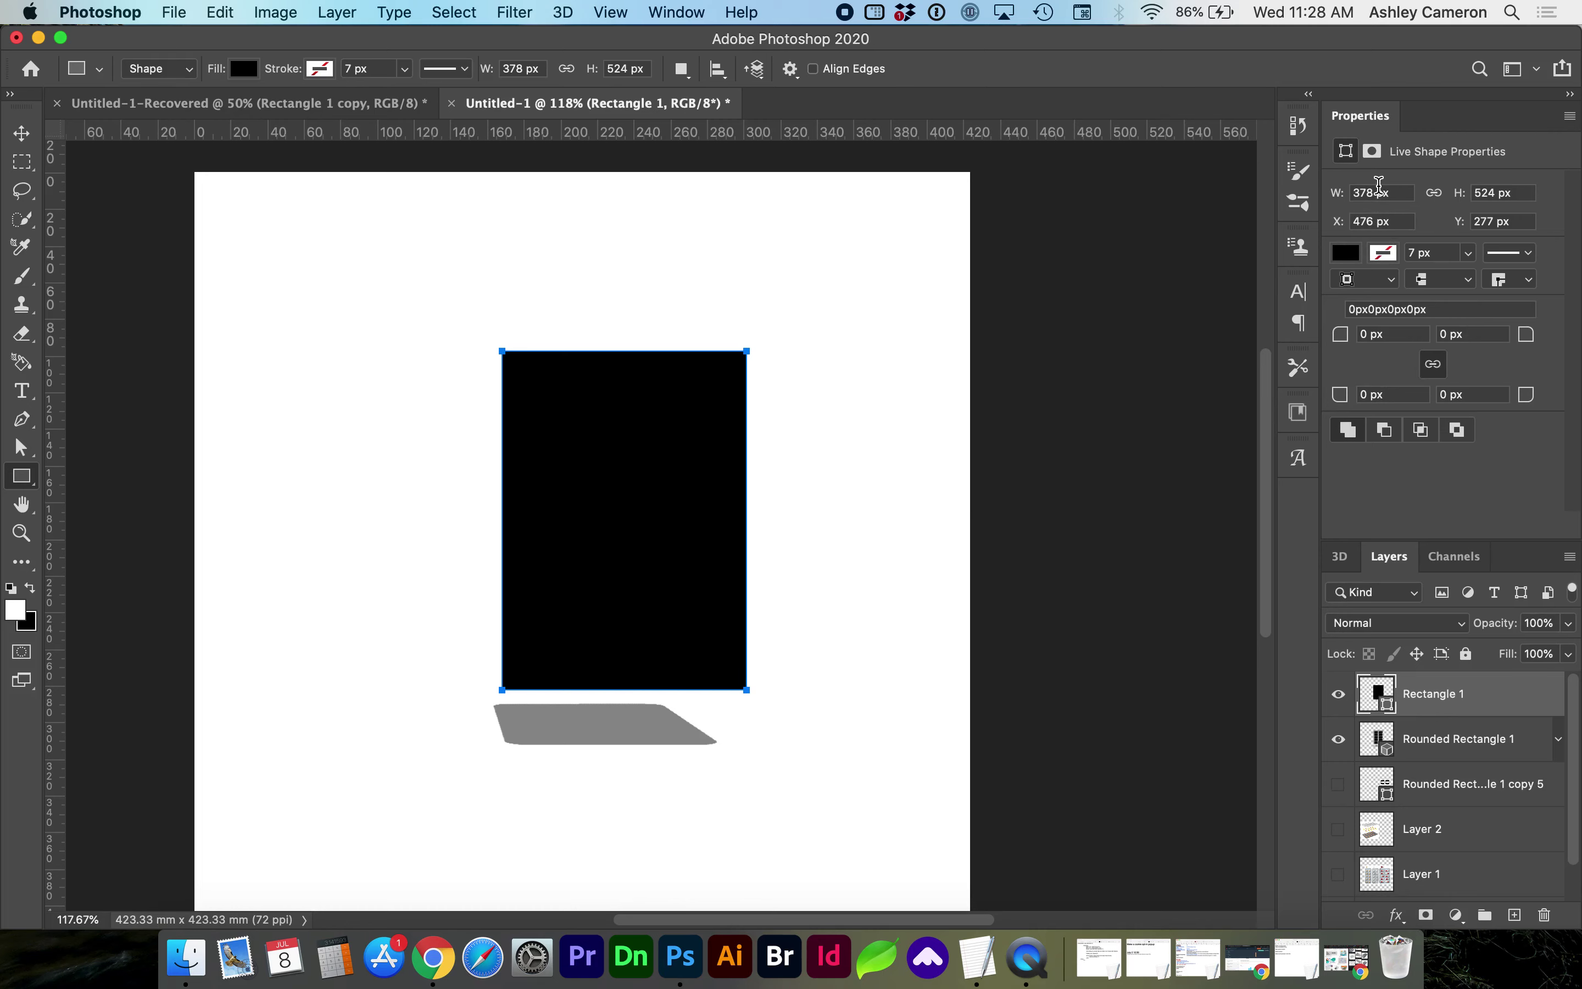
# - Extrude the black rectangle to −31.18 mm depth and slide it right along X, overlapping the blister
pyautogui.click(1341, 556)
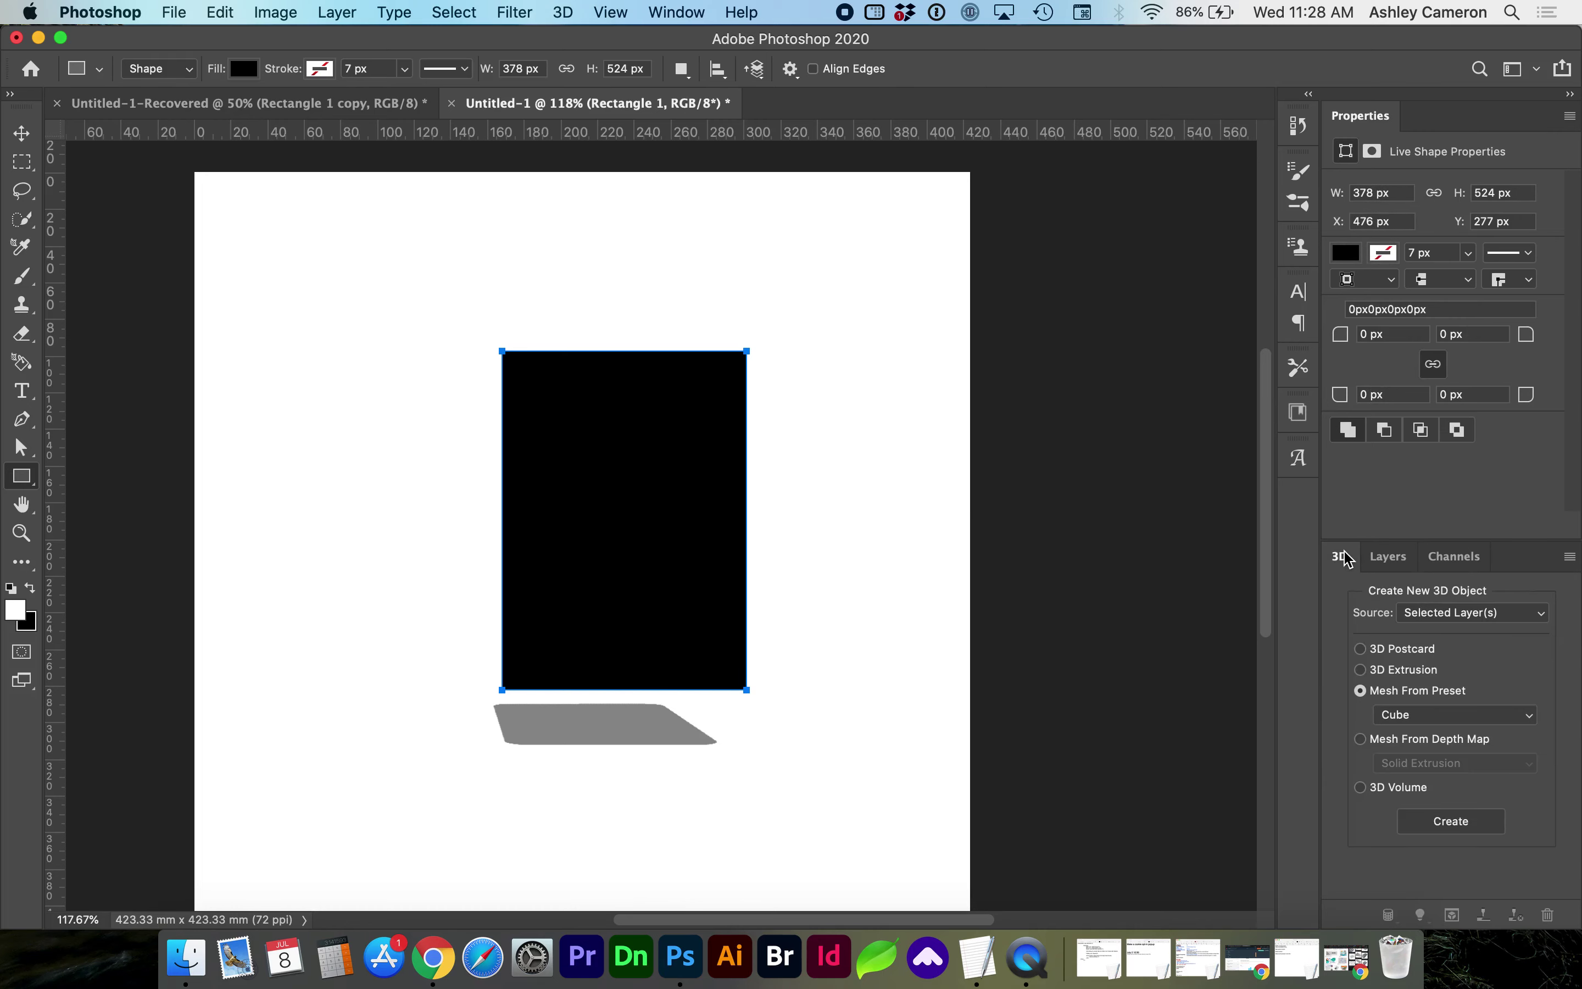
pyautogui.click(1394, 674)
pyautogui.click(1439, 818)
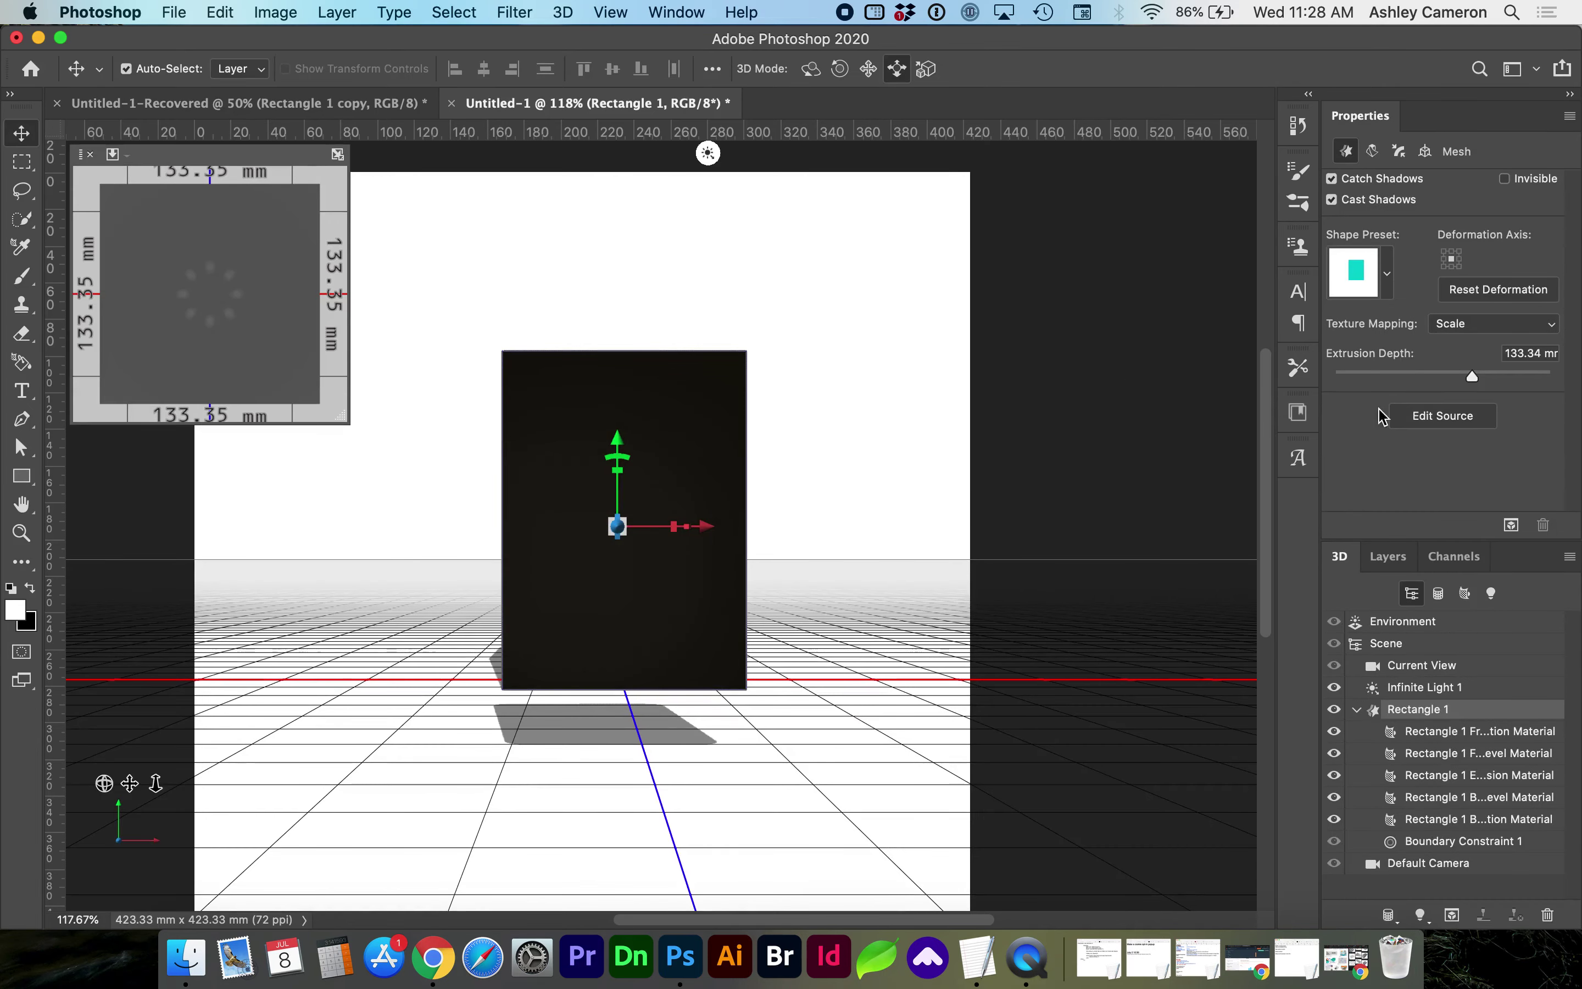
pyautogui.moveTo(1449, 386); pyautogui.dragTo(1406, 374)
pyautogui.moveTo(236, 357); pyautogui.dragTo(240, 197)
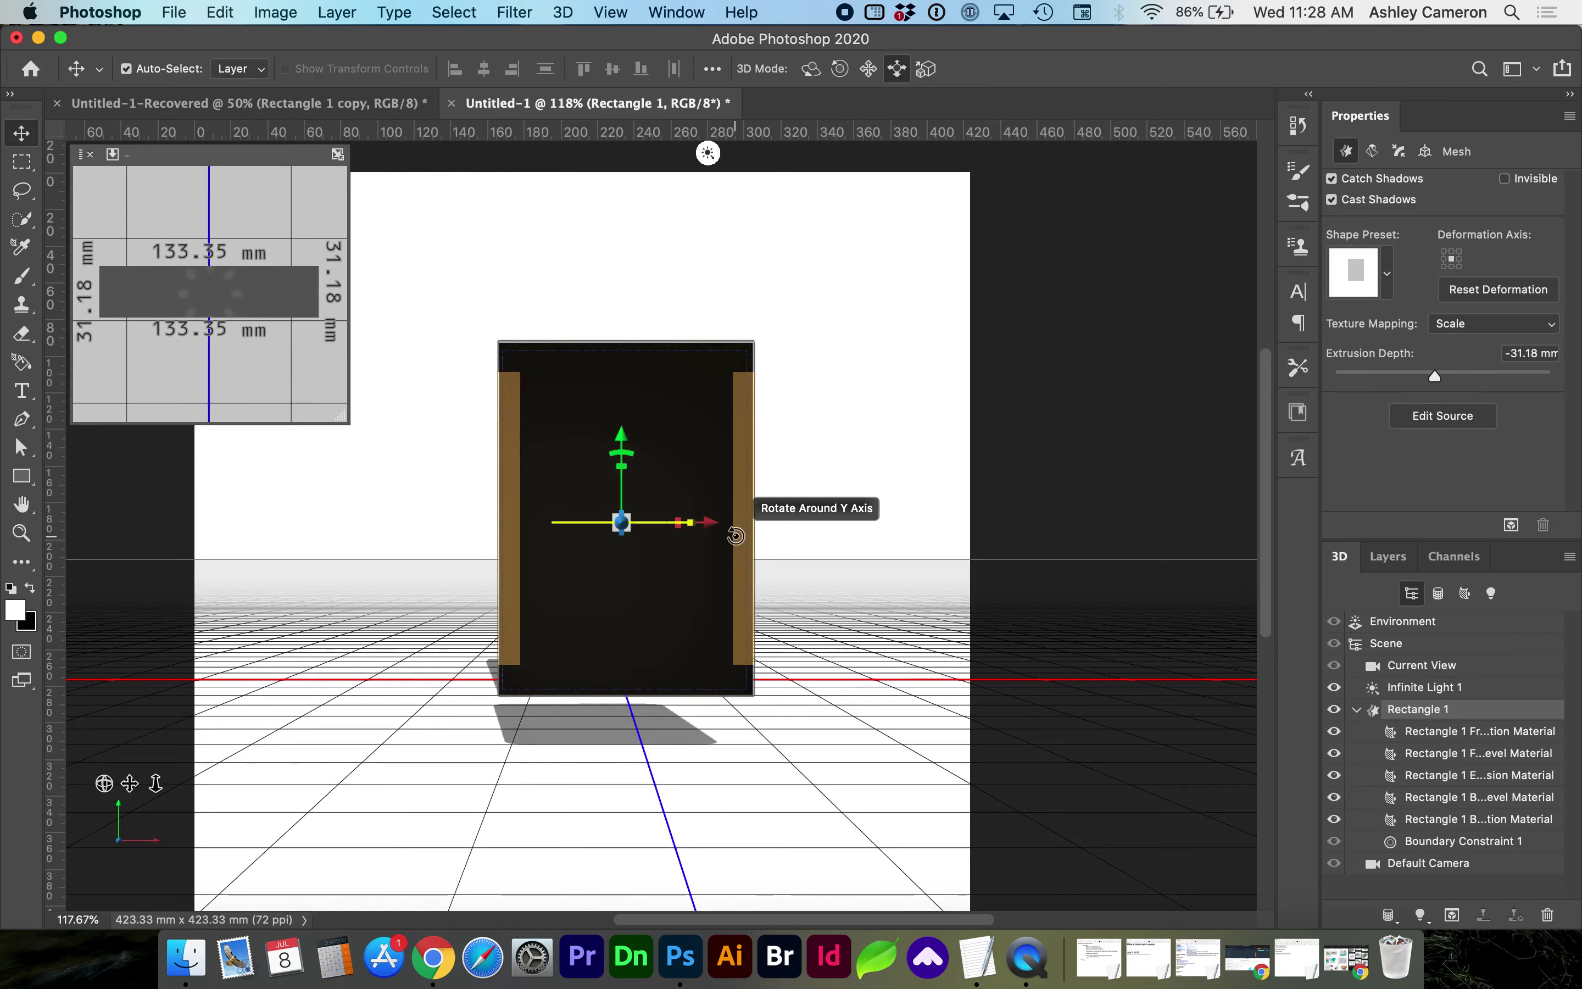
pyautogui.moveTo(712, 527); pyautogui.dragTo(822, 522)
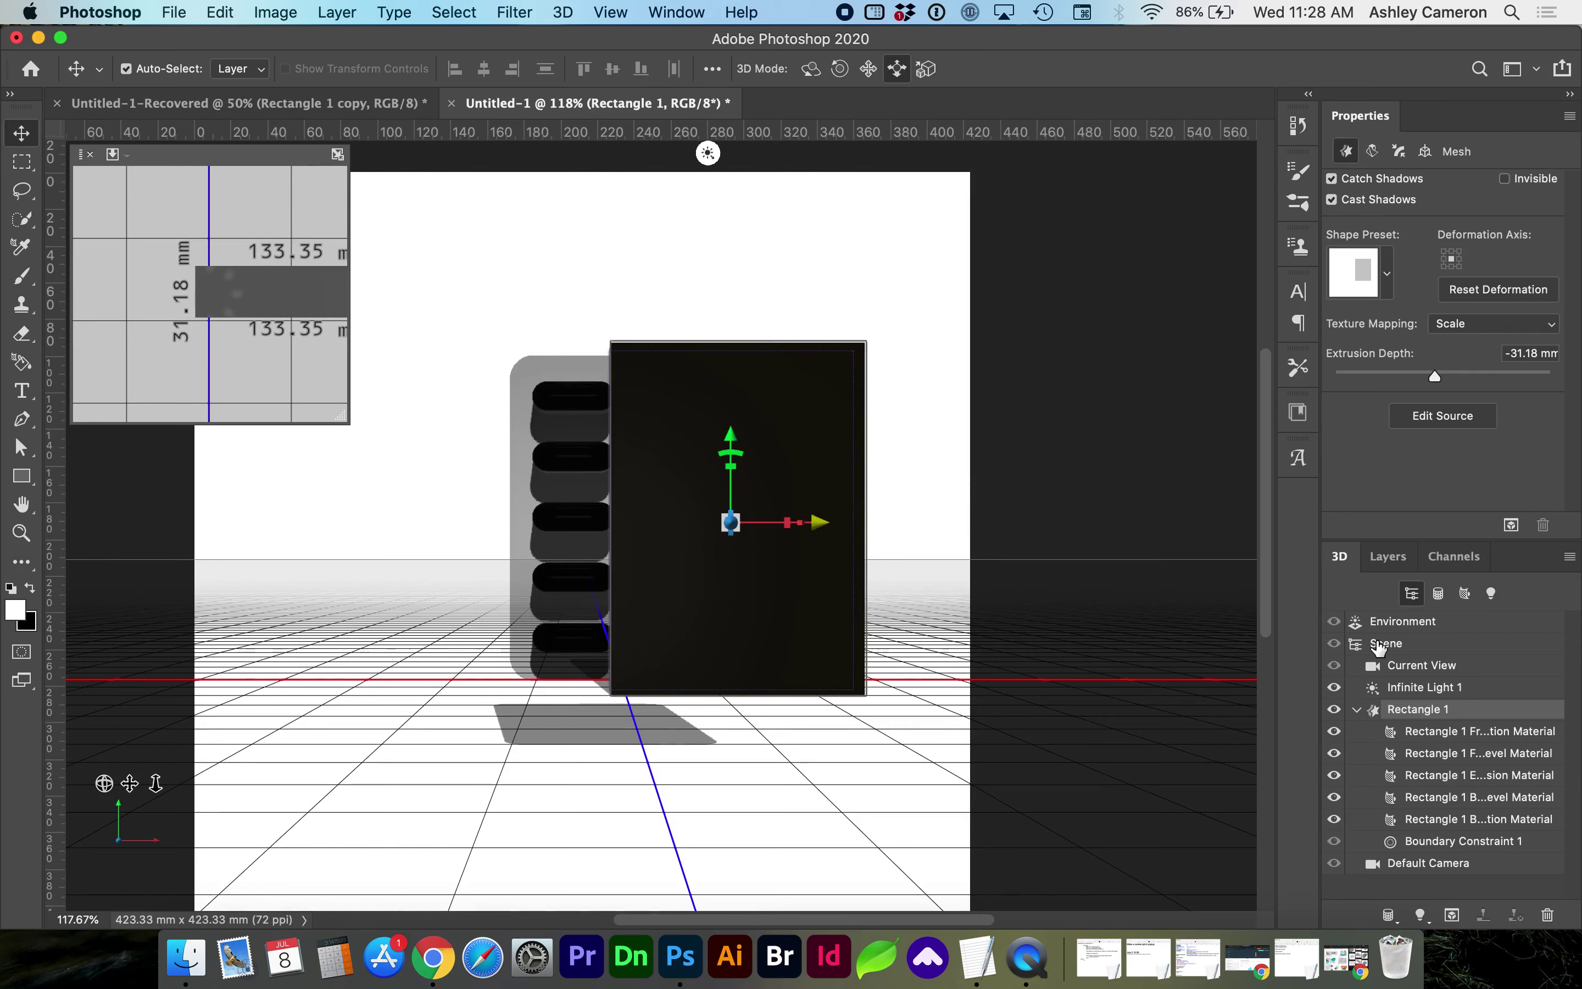
# - Merge the box and blister 3D layers into one scene
pyautogui.click(1358, 711)
pyautogui.click(1382, 563)
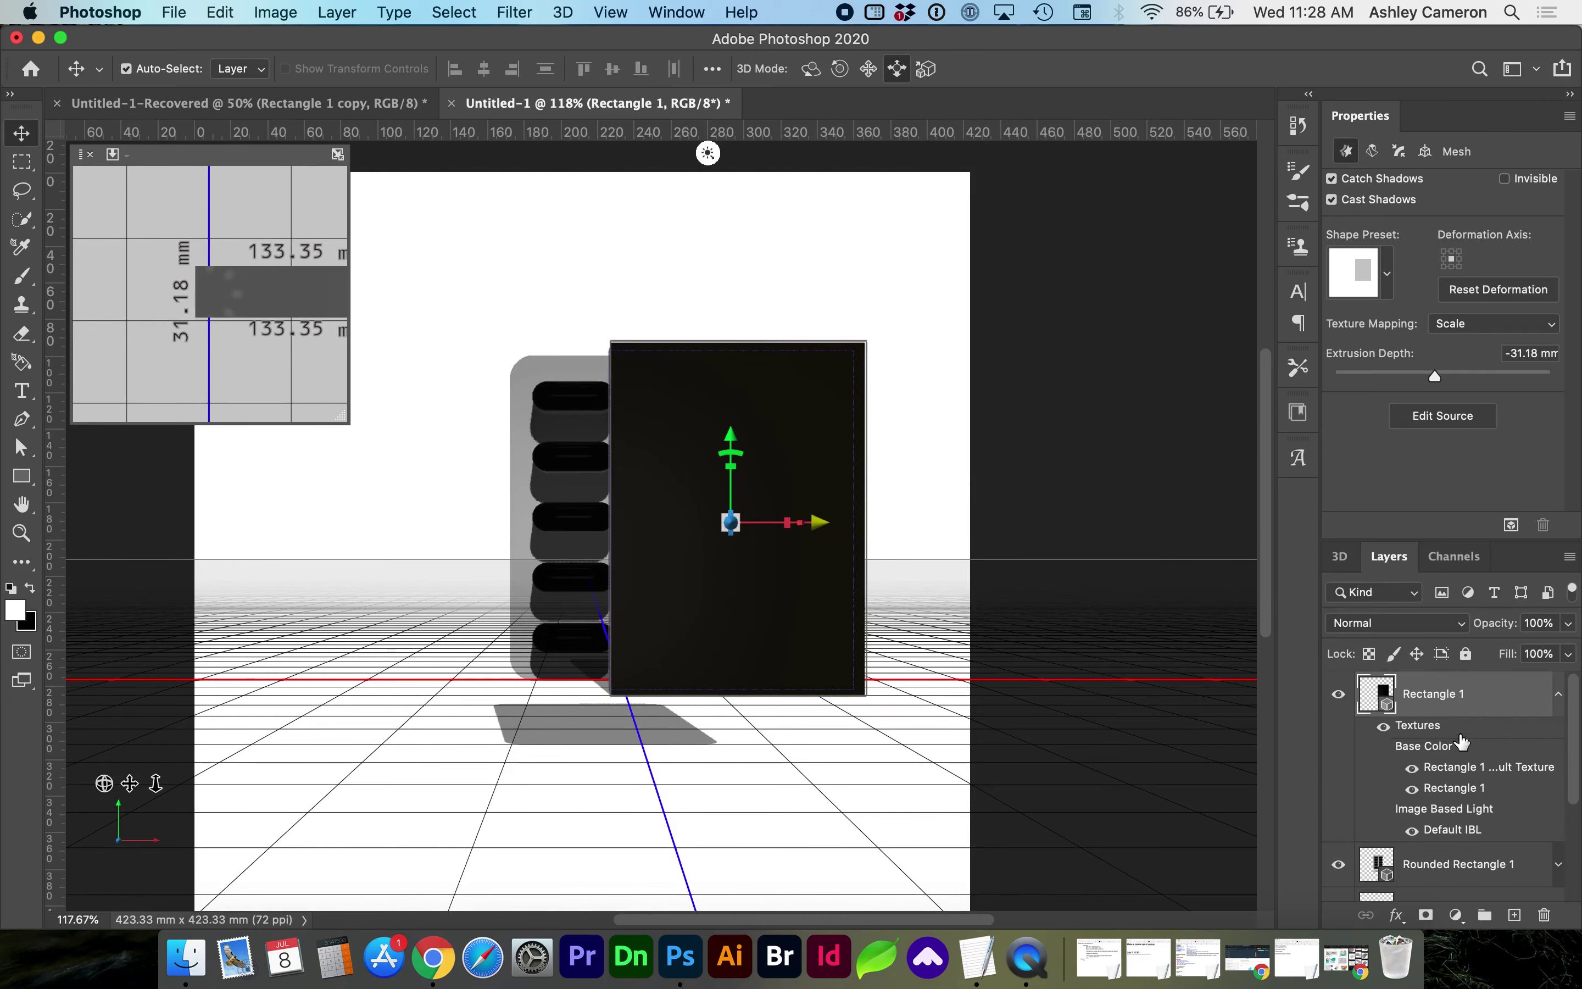
pyautogui.click(1560, 698)
pyautogui.keyDown('shift'); pyautogui.click(1491, 749); pyautogui.keyUp('shift')
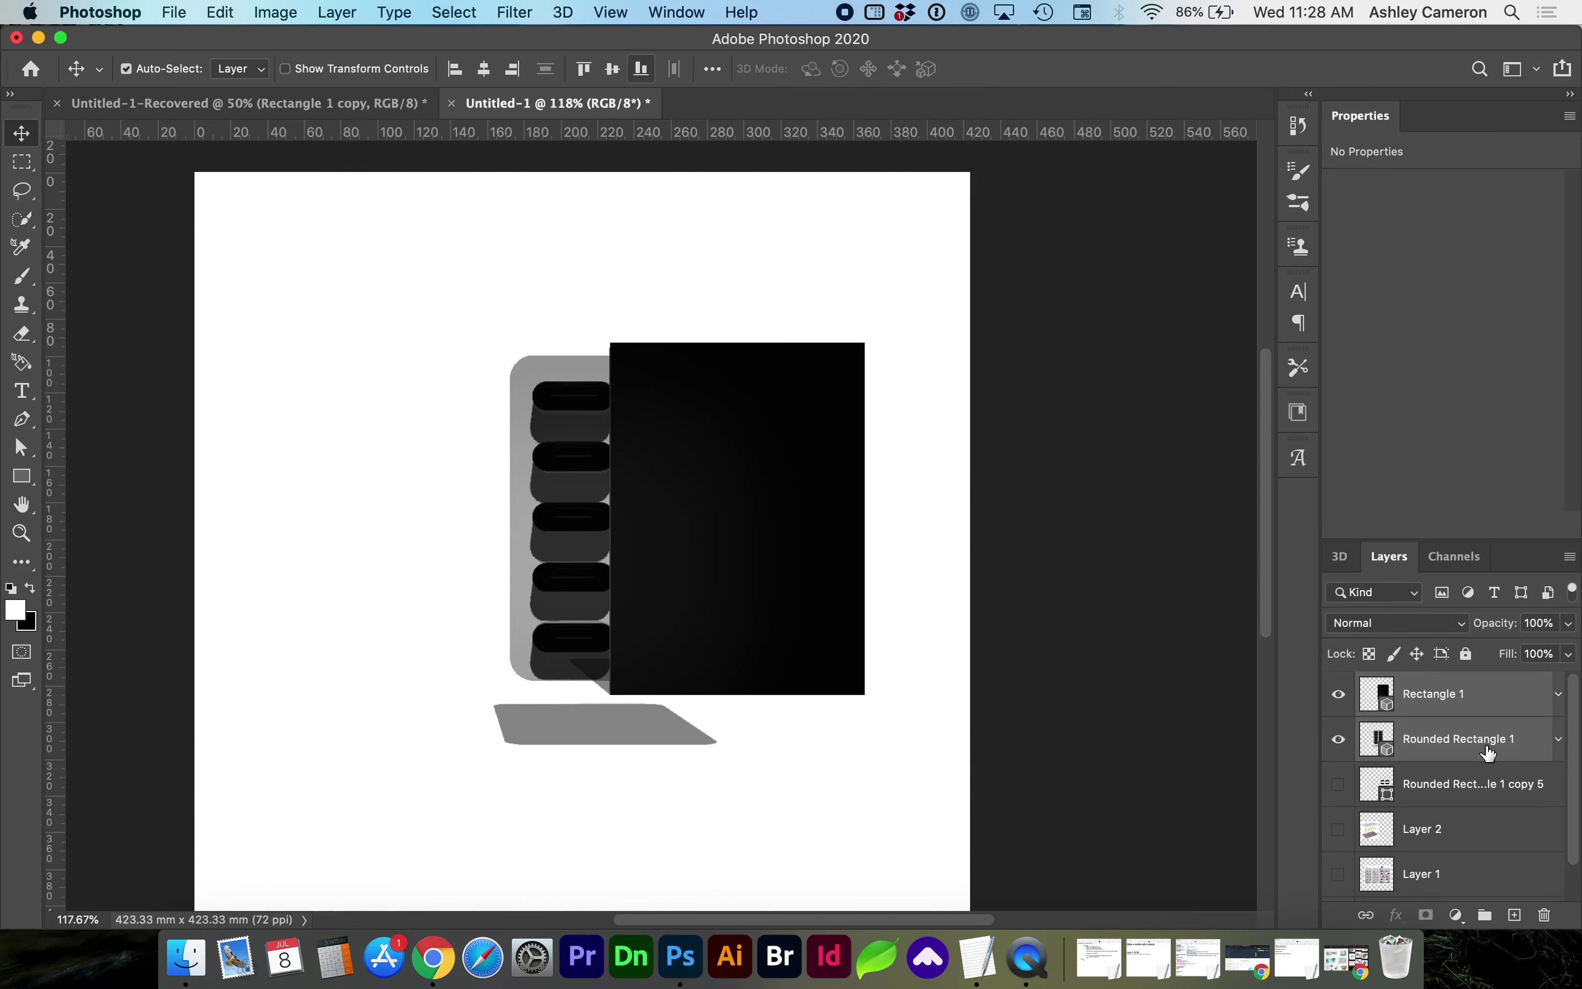
pyautogui.click(562, 12)
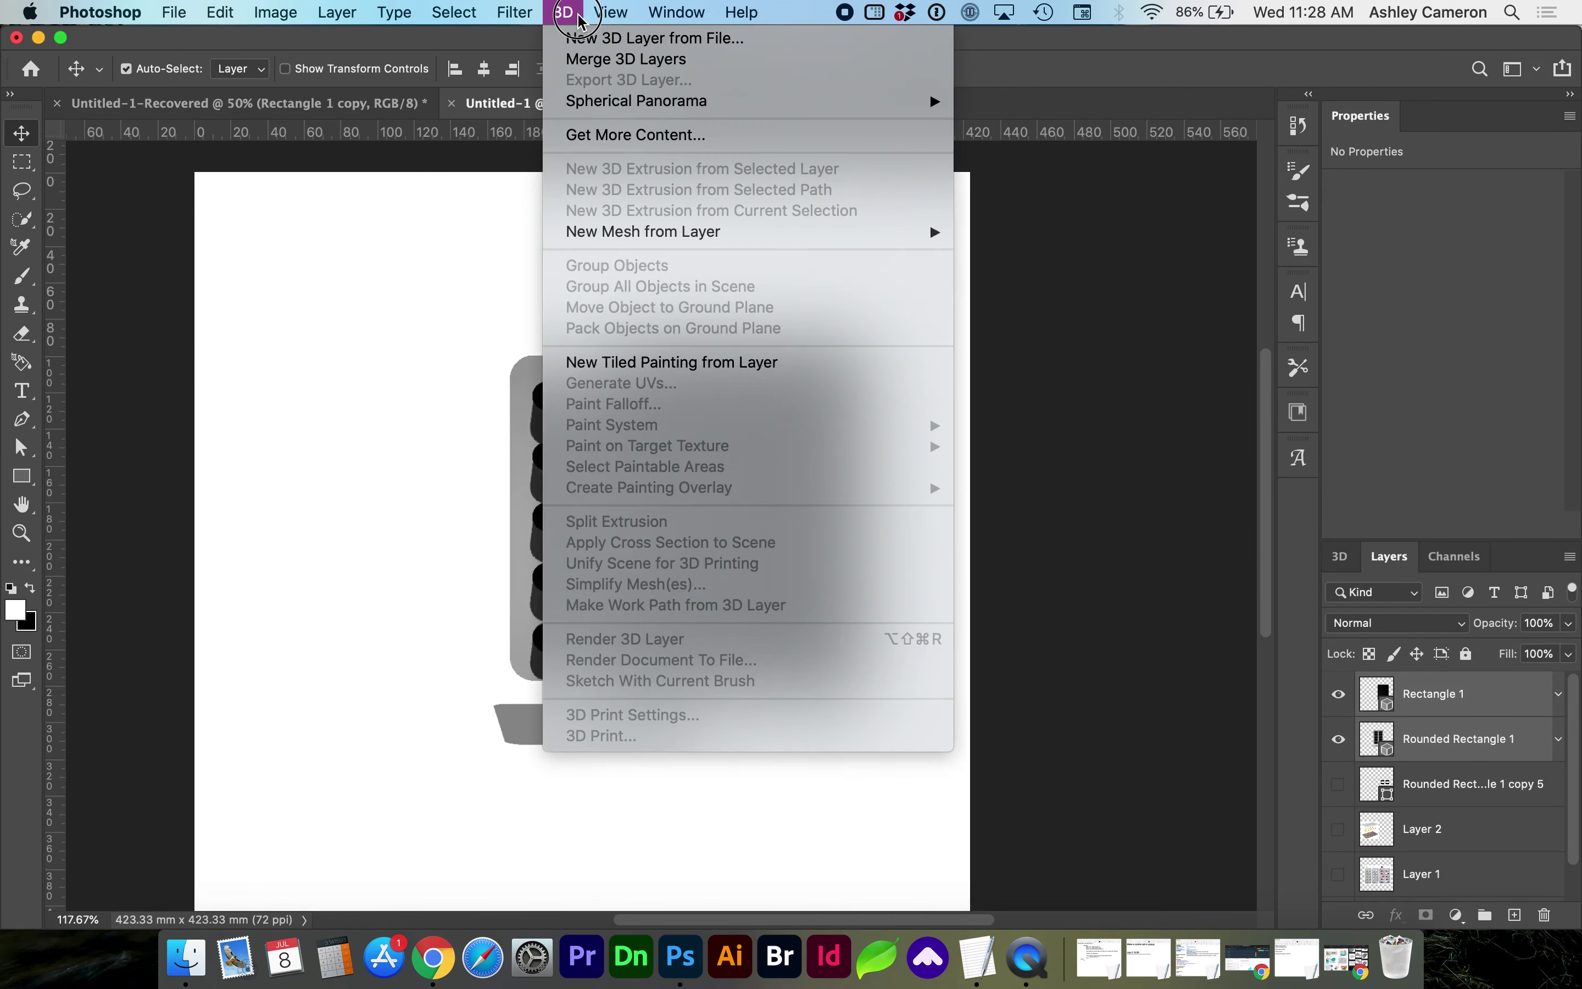
pyautogui.click(589, 61)
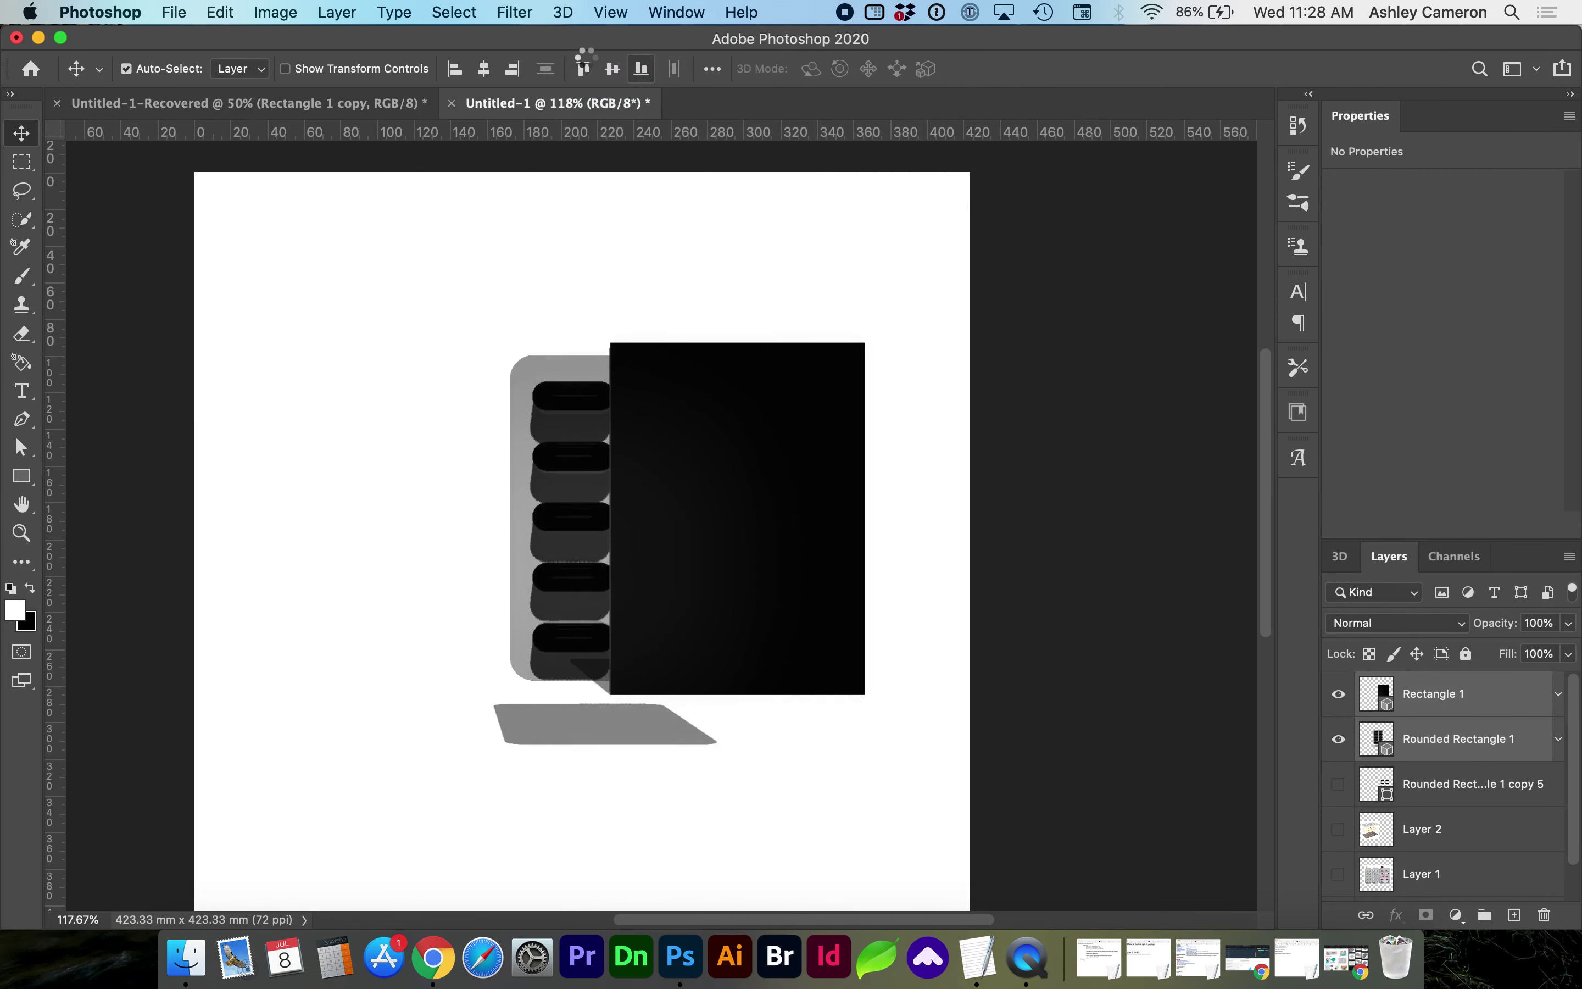
# - Rename the Rectangle 1 object to 'box' and move it into New Group
pyautogui.click(1339, 556)
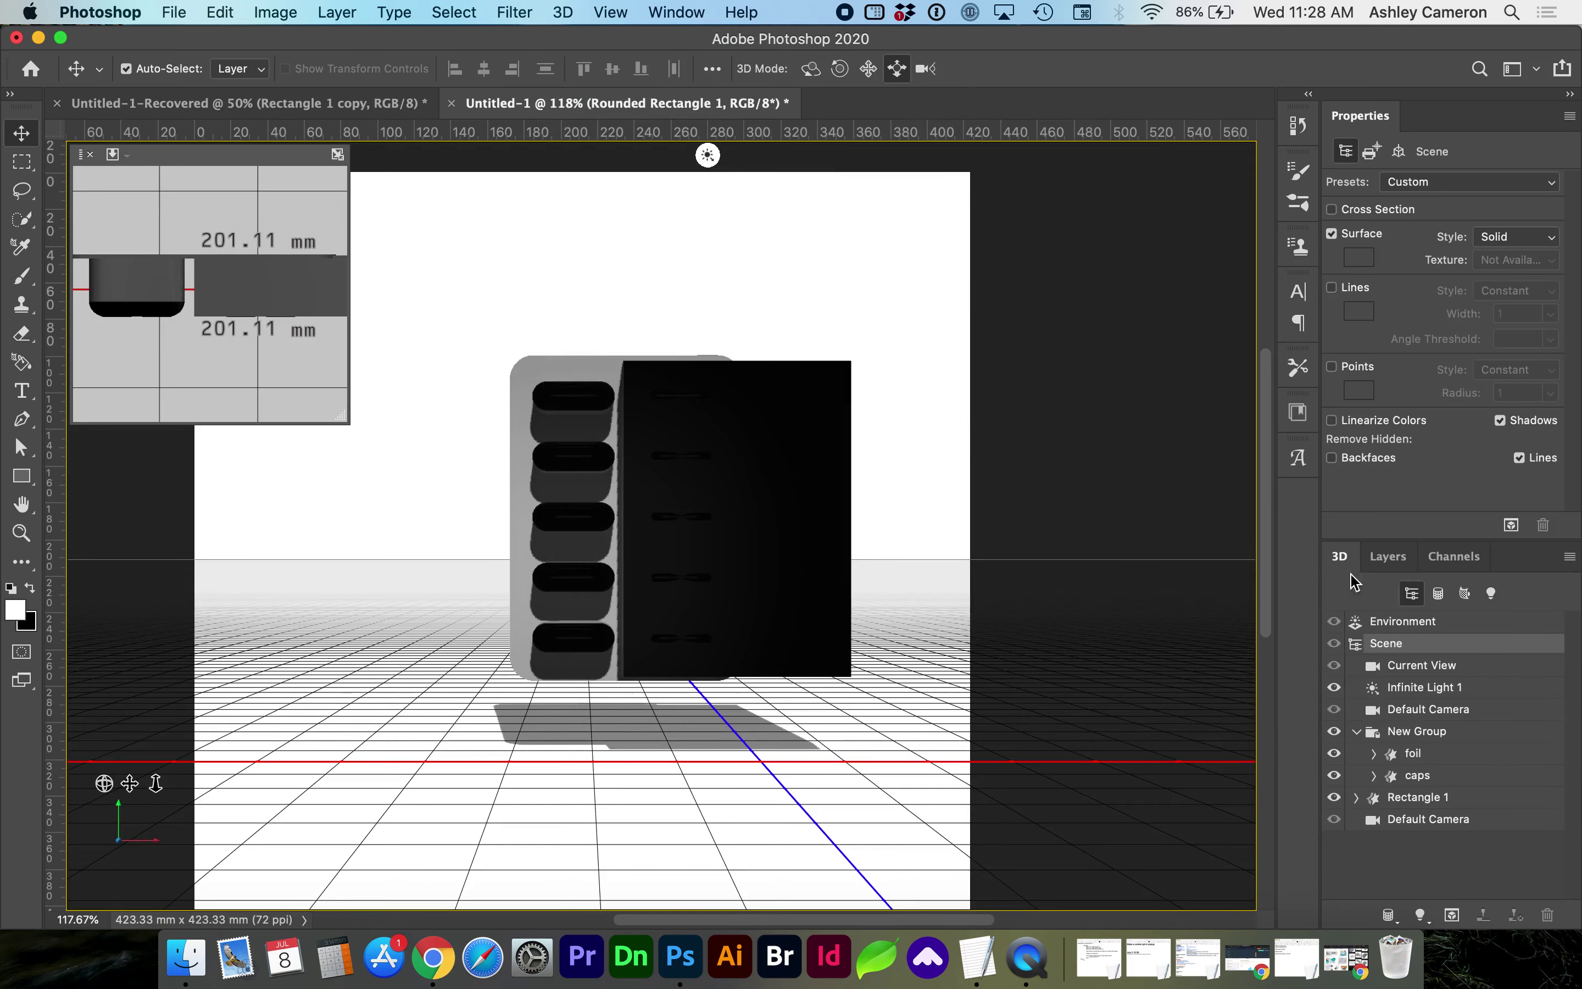
pyautogui.click(1413, 798)
pyautogui.doubleClick(1412, 798)
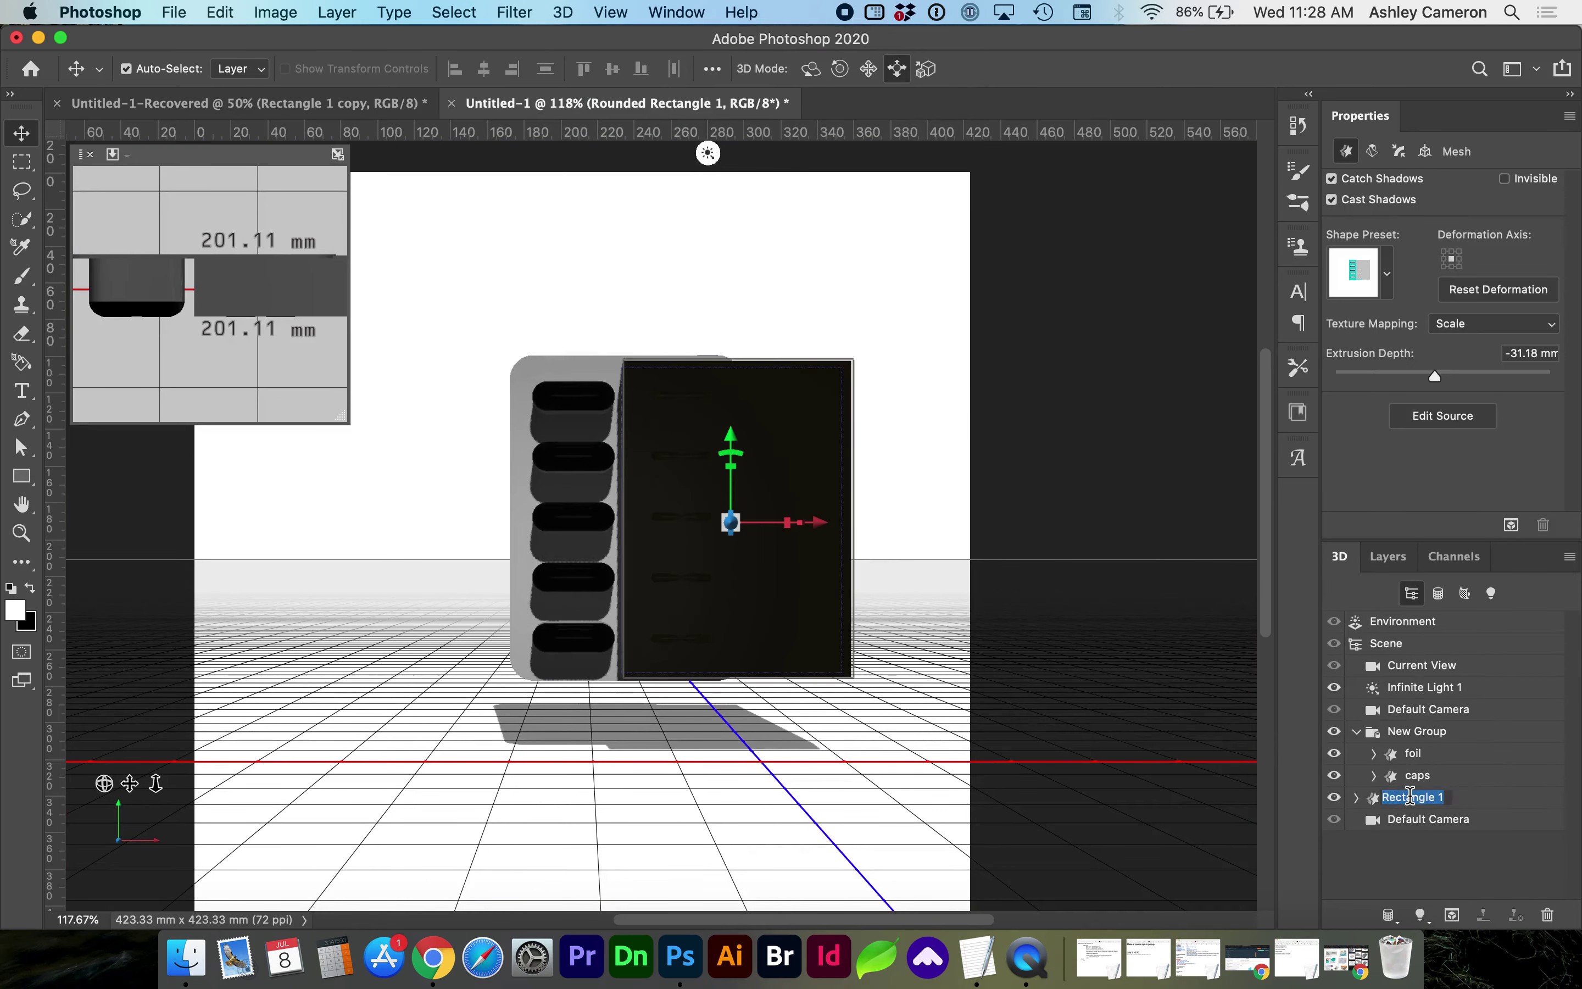
pyautogui.write('box')
pyautogui.press('Return')
pyautogui.moveTo(1410, 809); pyautogui.dragTo(1405, 733)
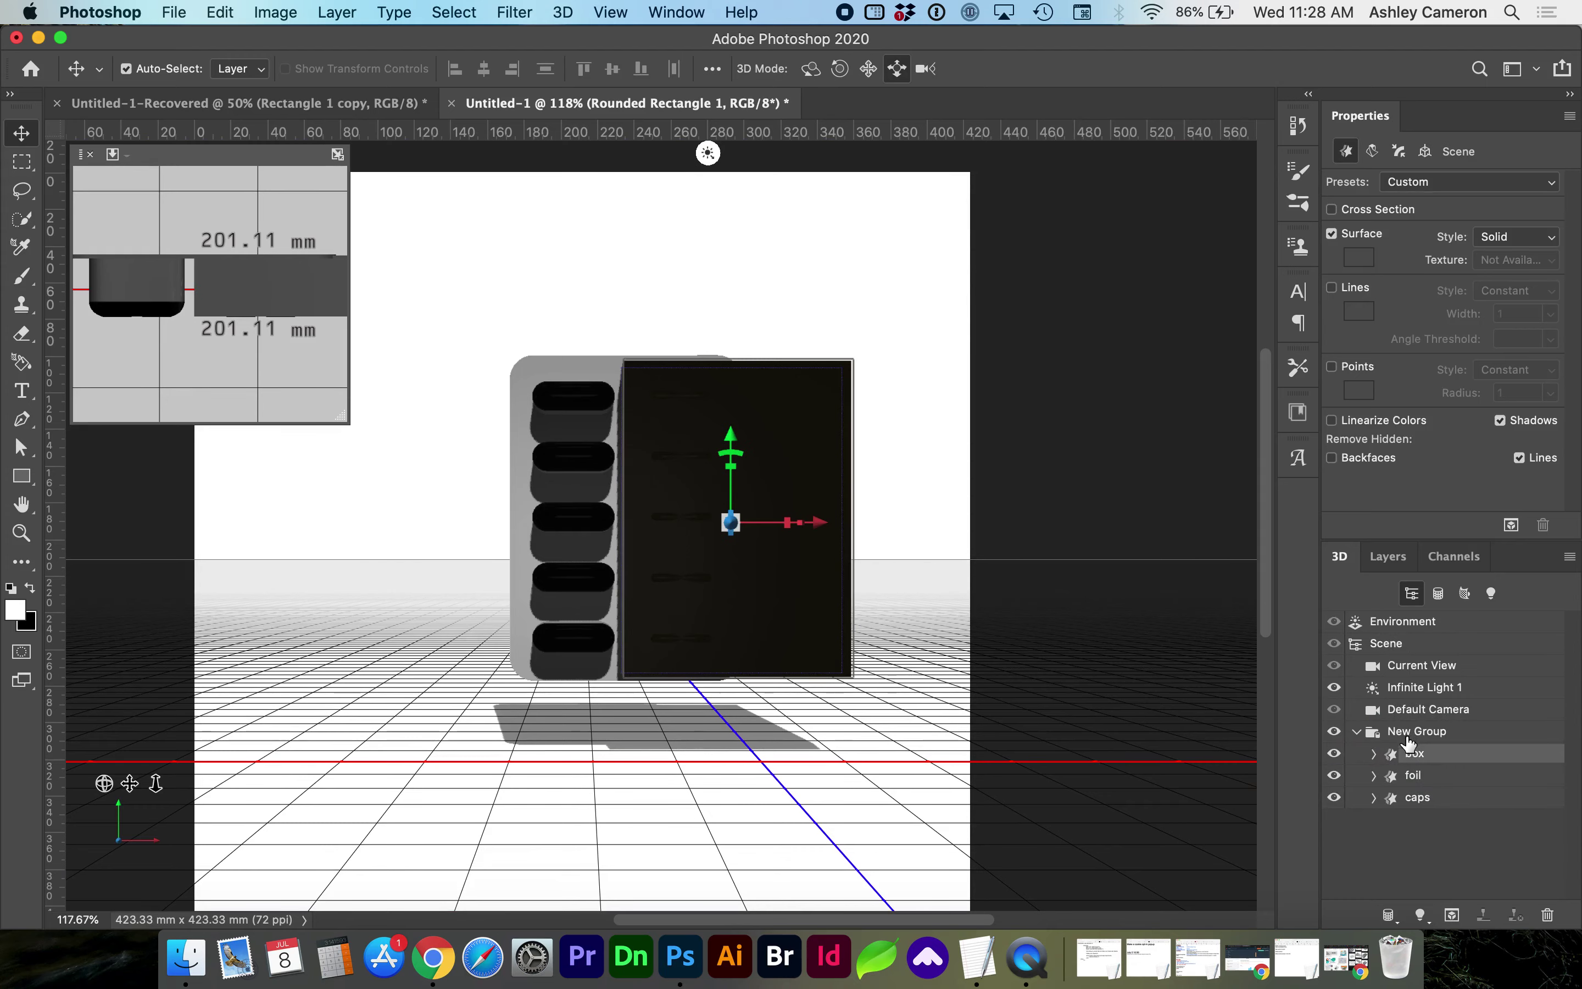
# - Align the box, foil and caps into one stack, then widen the box slightly
pyautogui.click(1416, 758)
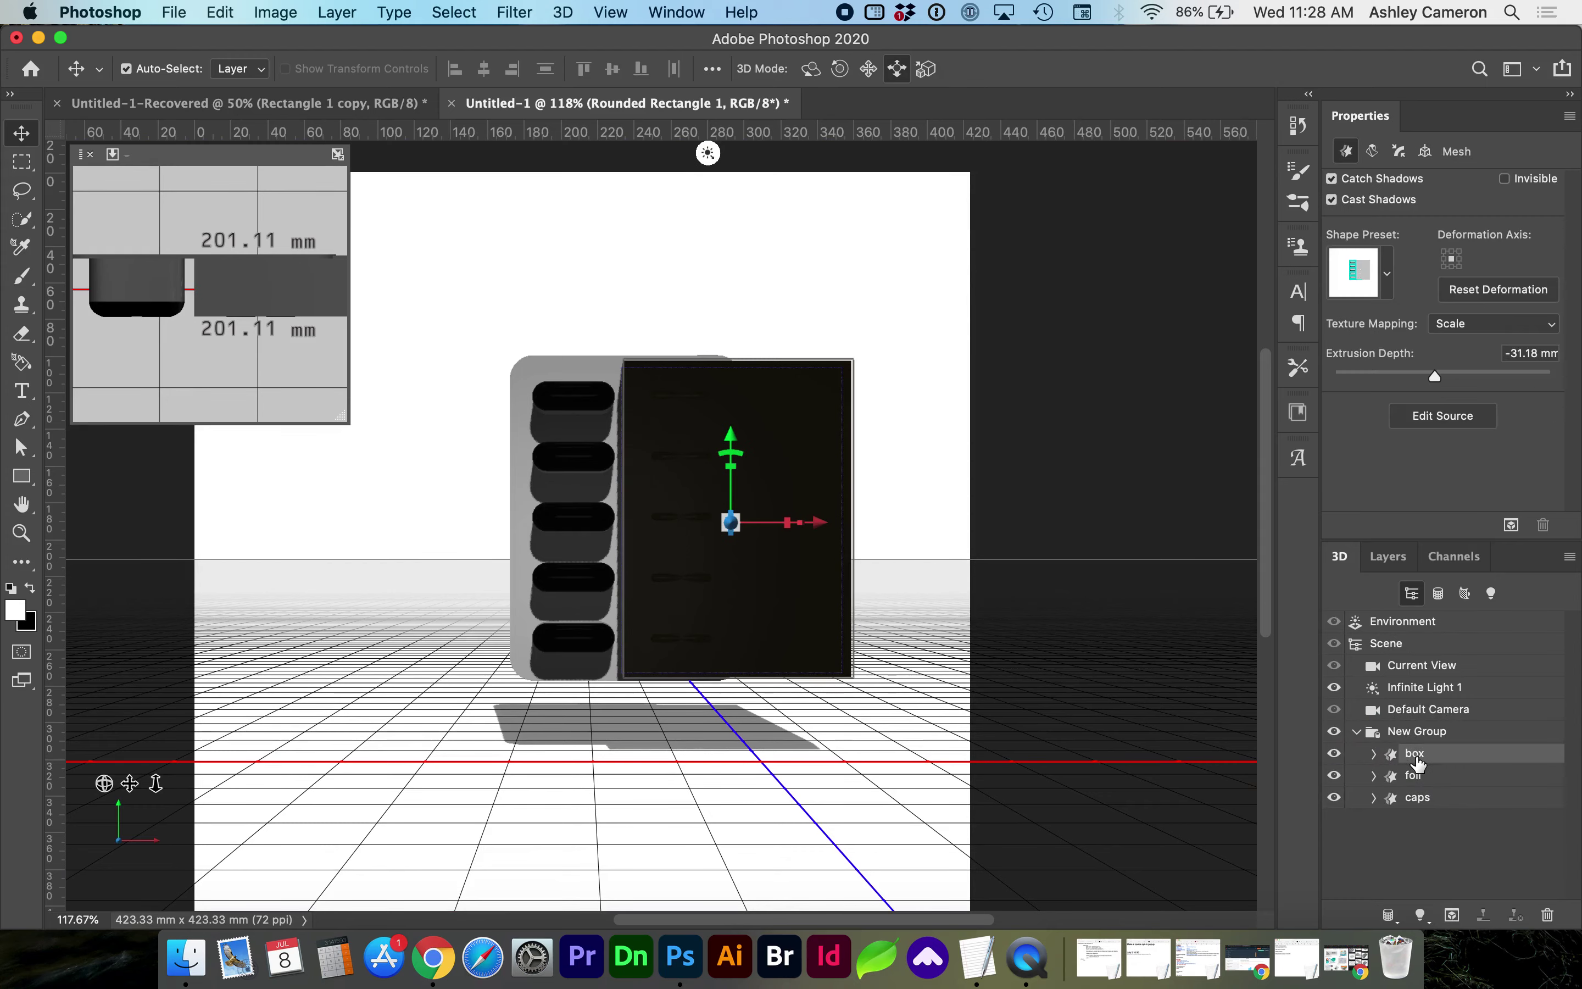
pyautogui.keyDown('shift'); pyautogui.click(1417, 797); pyautogui.keyUp('shift')
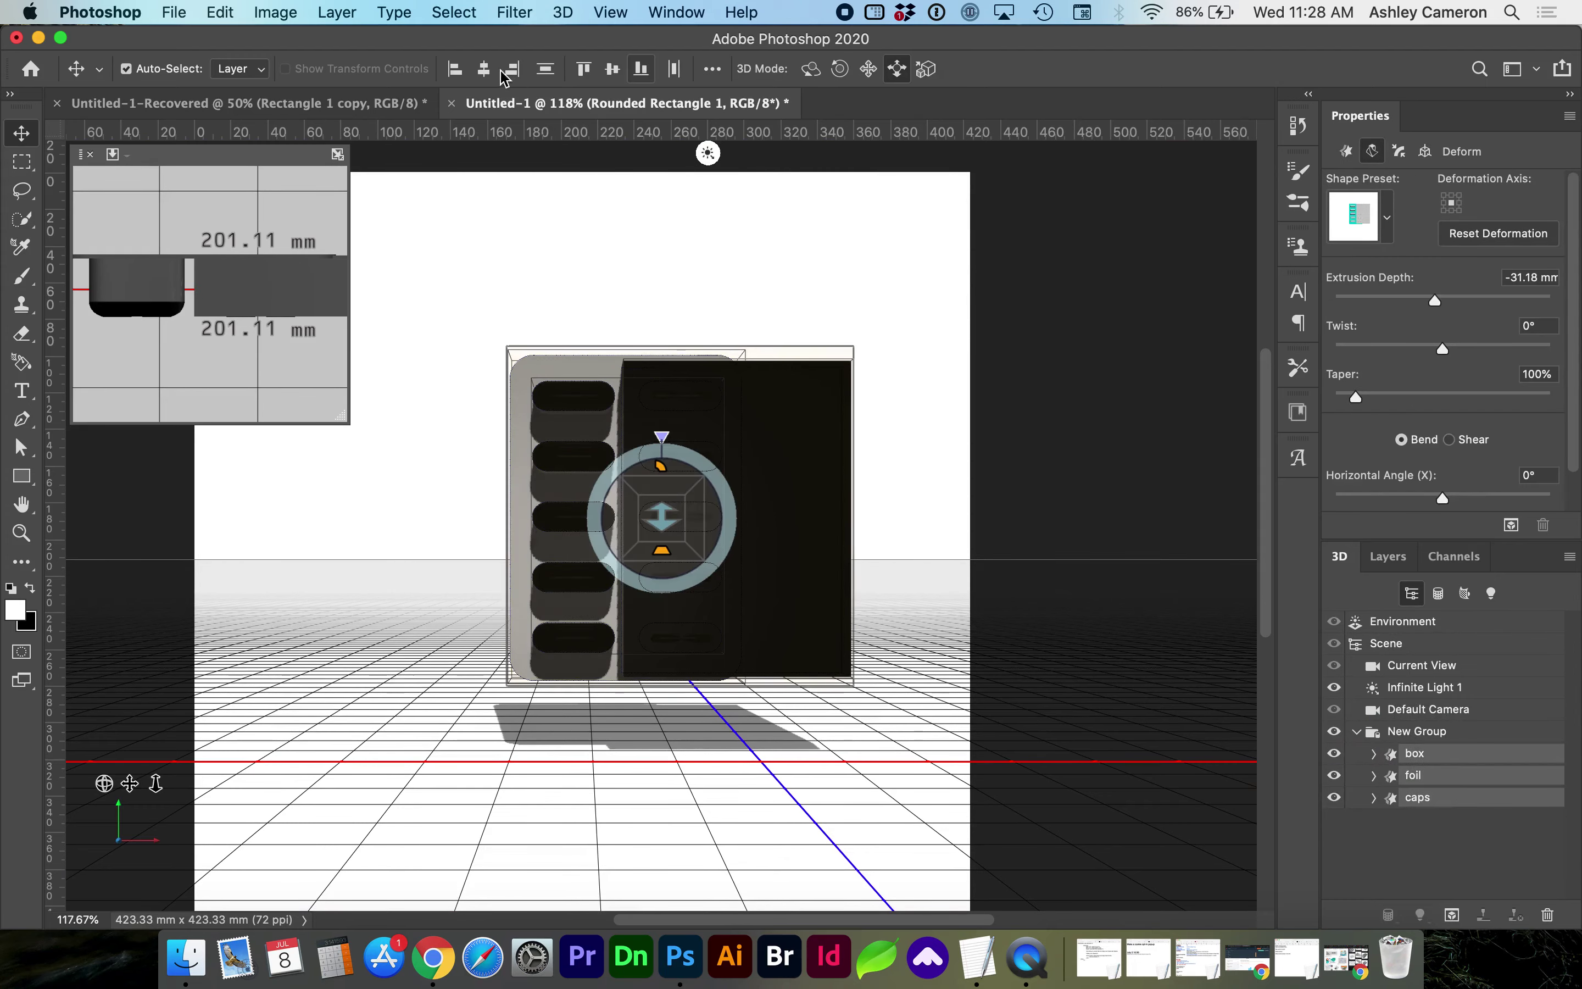
pyautogui.click(612, 69)
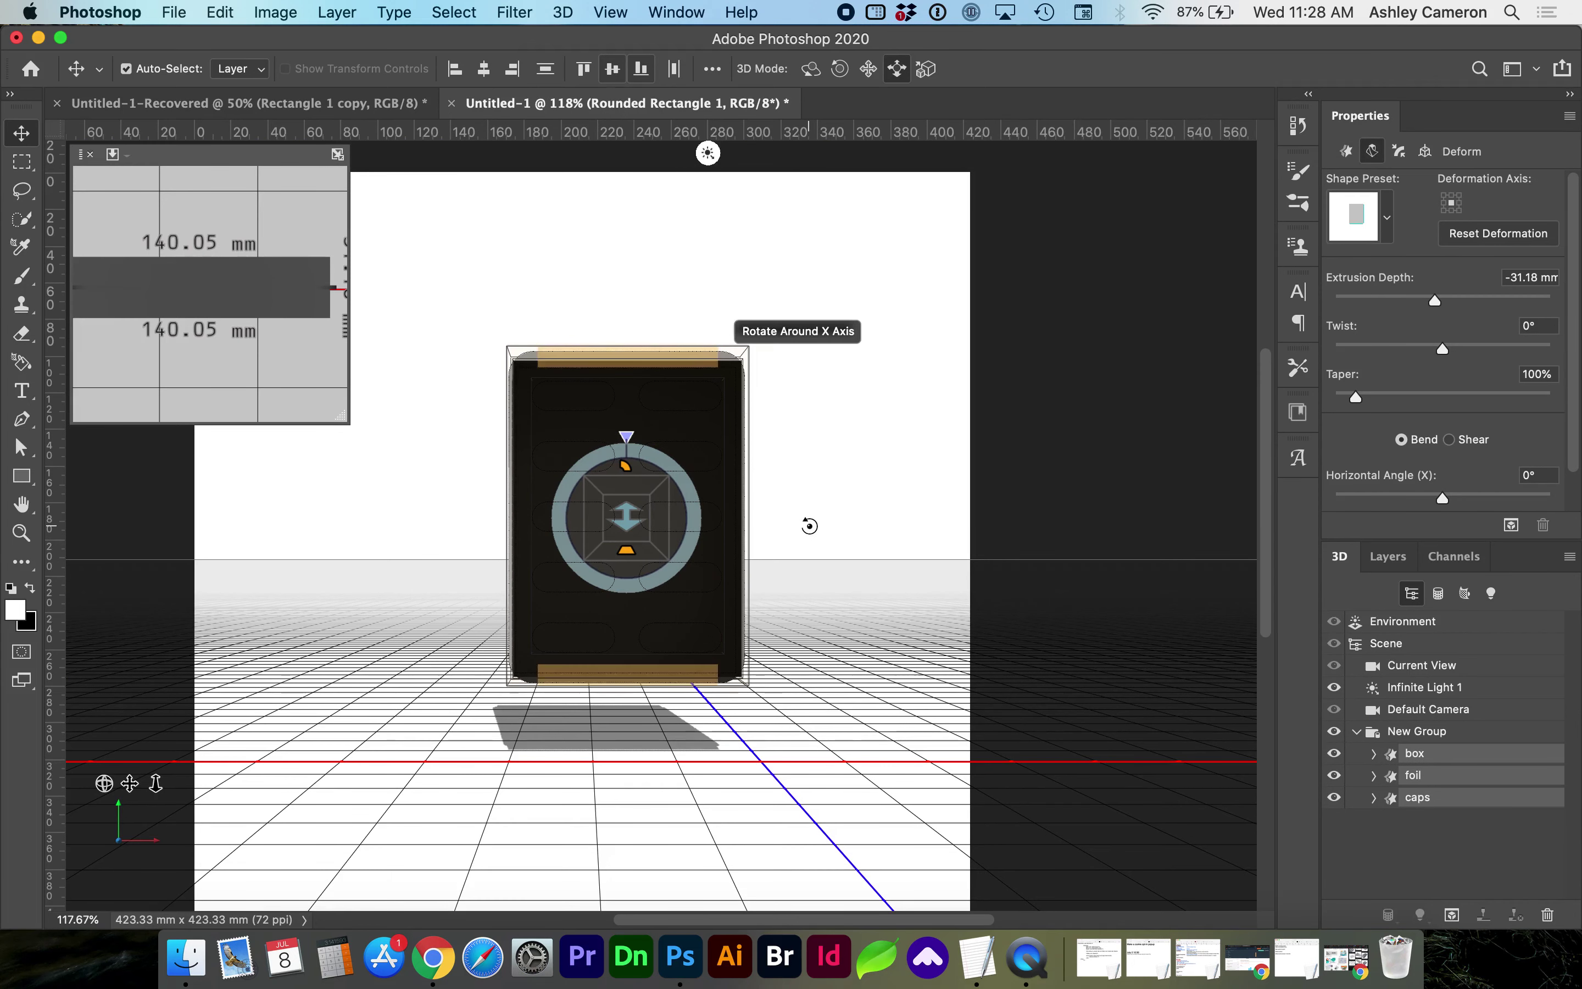
pyautogui.click(1440, 754)
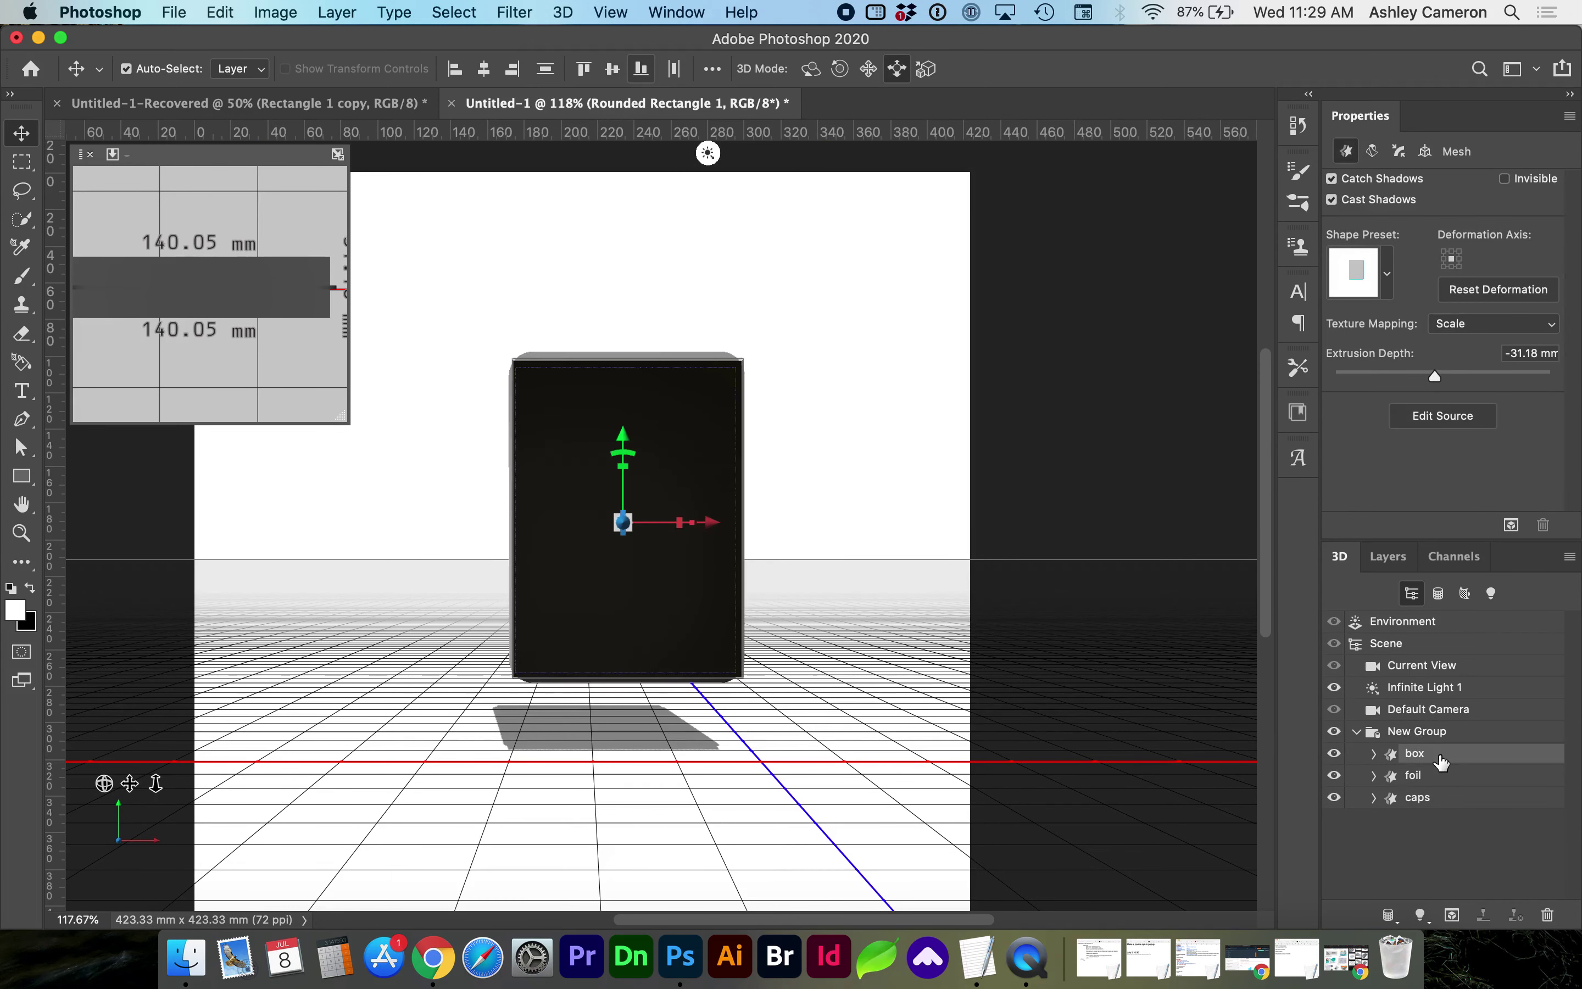
pyautogui.moveTo(621, 516); pyautogui.dragTo(623, 611)
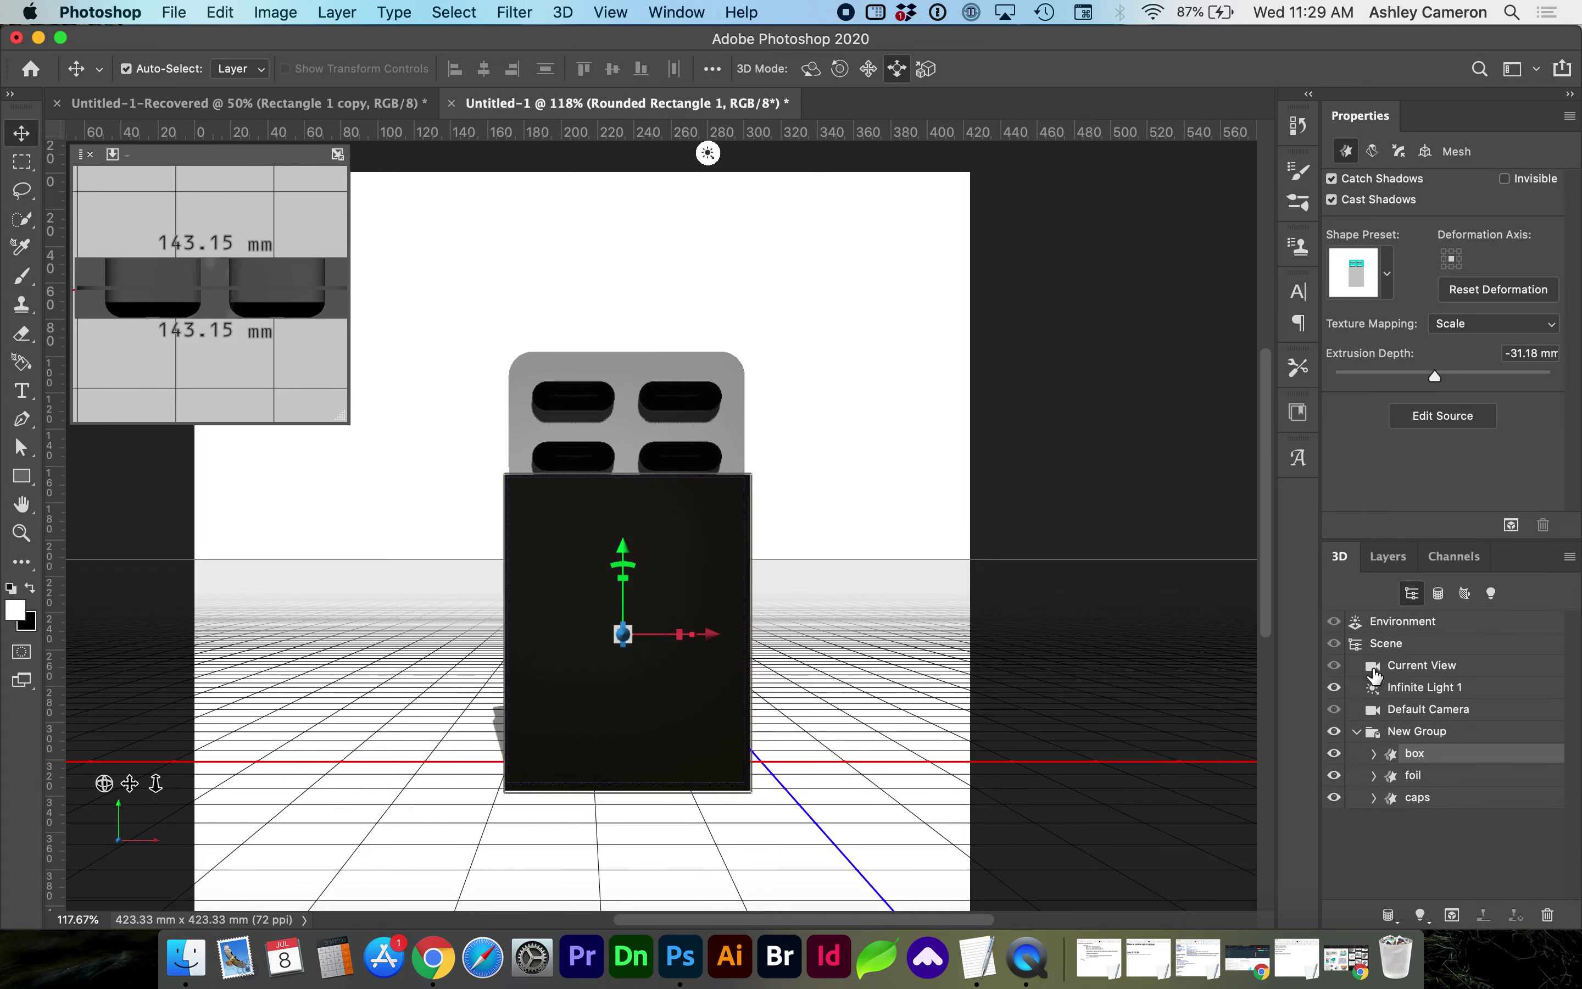
# - Hide the box and draw a 386 × 59 px rectangle strip along the blister card's top
pyautogui.click(1334, 753)
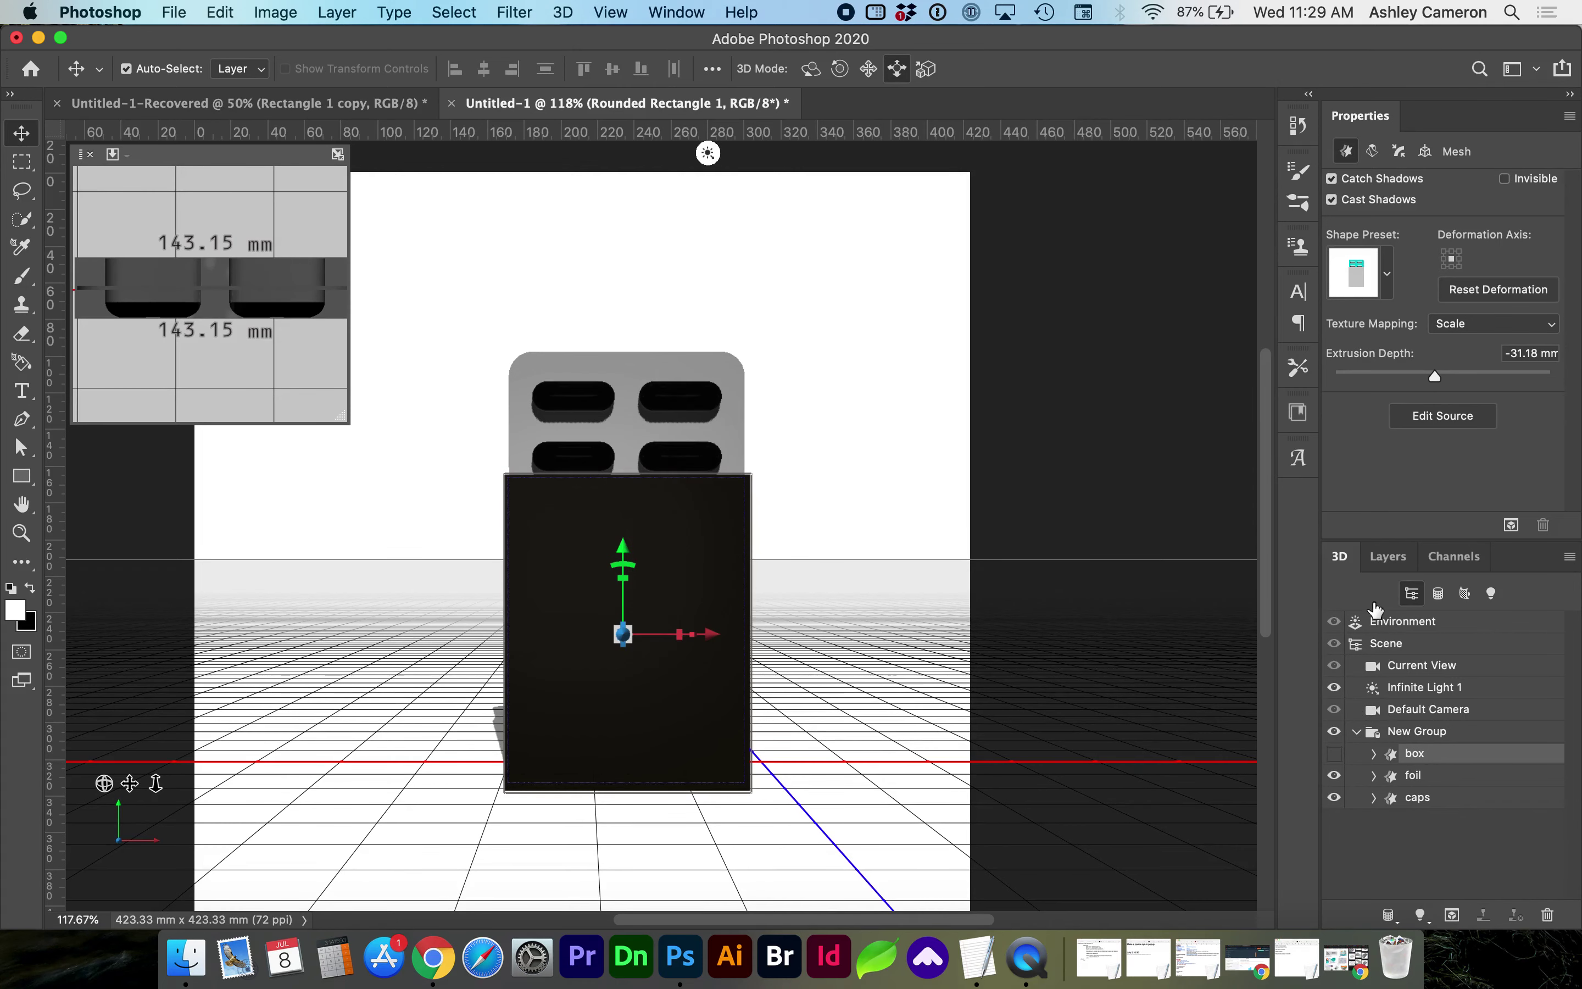
pyautogui.click(1389, 557)
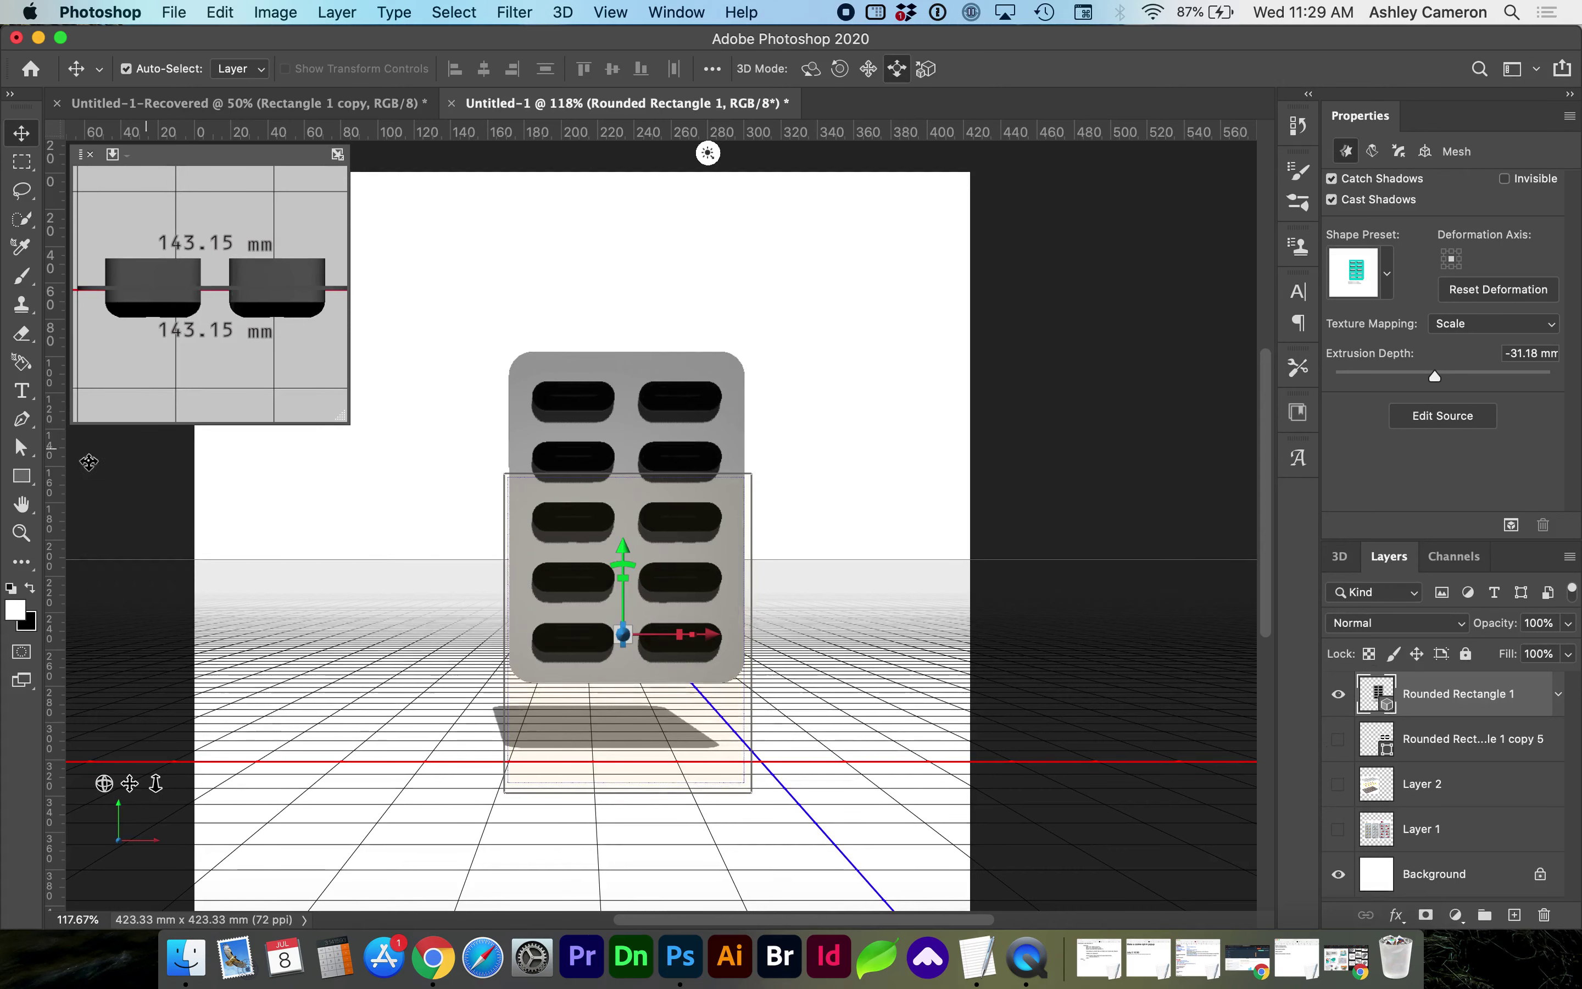
pyautogui.click(22, 476)
pyautogui.moveTo(499, 326); pyautogui.dragTo(750, 364)
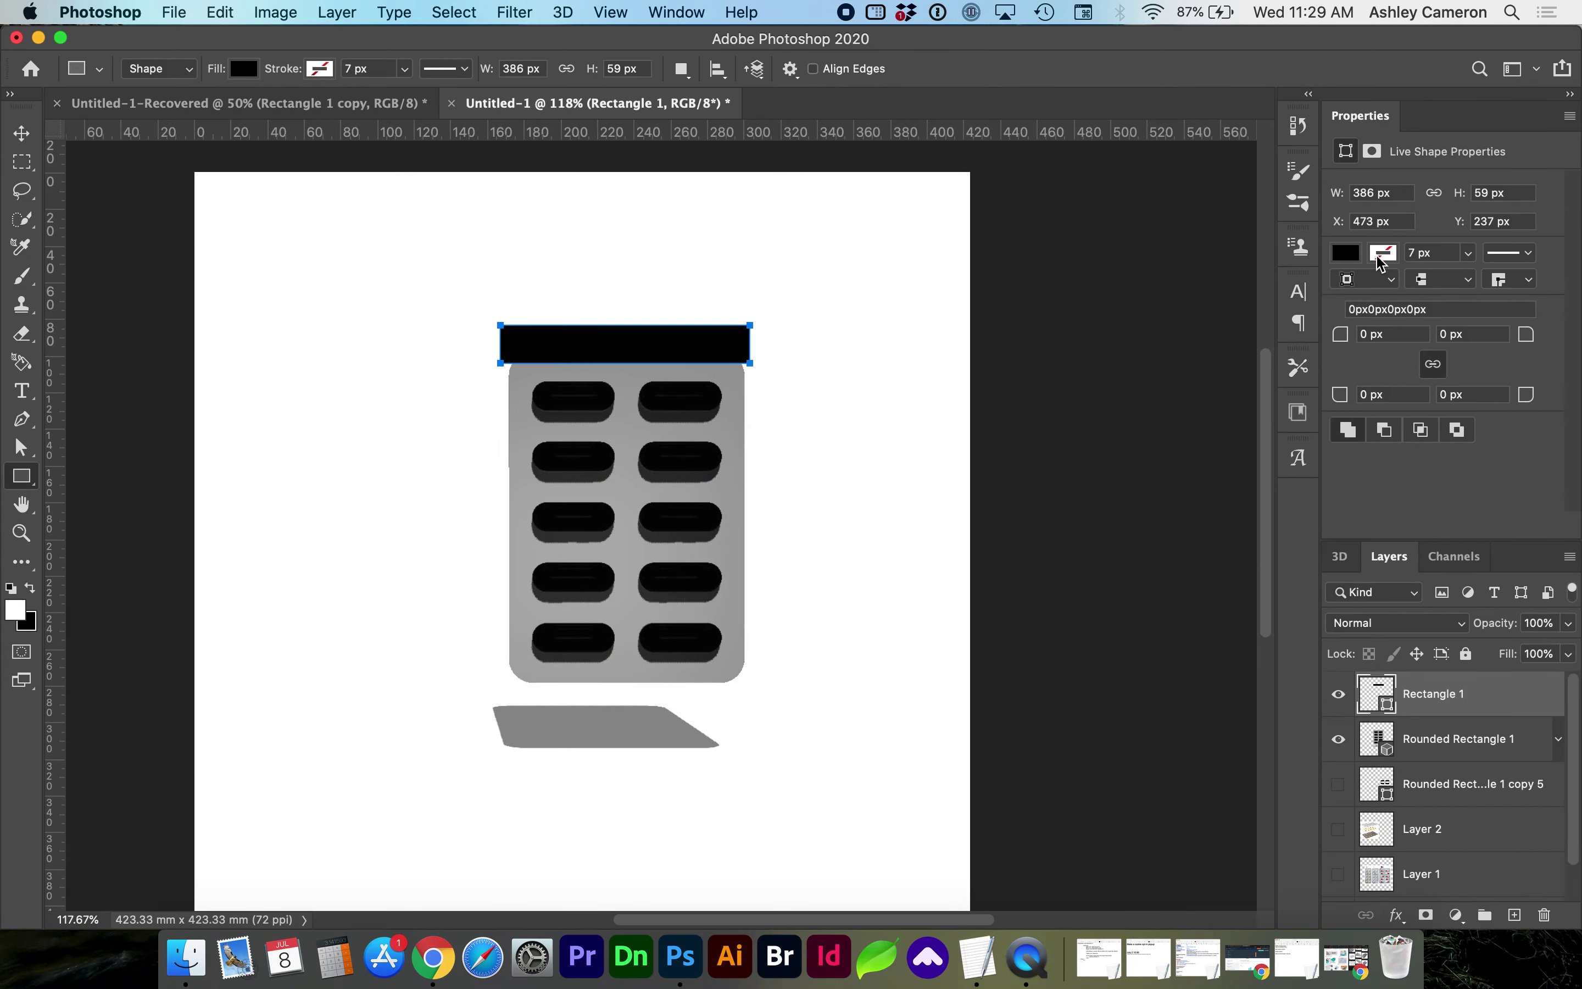
# - Give Rectangle 1 no fill and a black 7 px outline, then extrude it 20.81 mm deep
pyautogui.click(1347, 254)
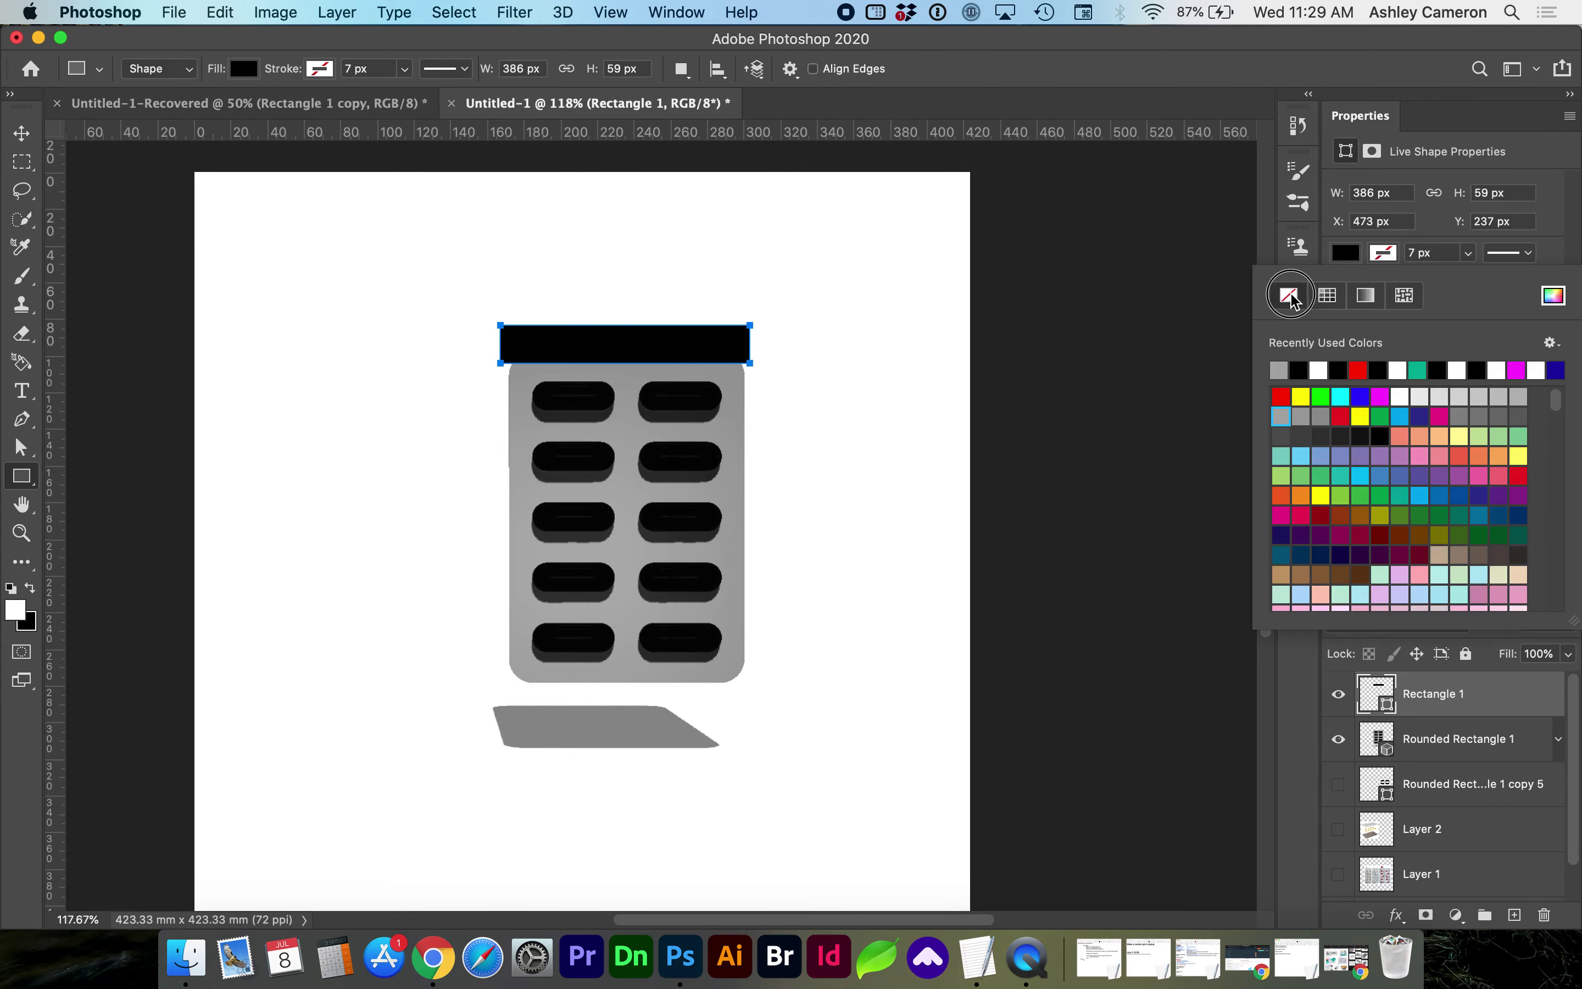
pyautogui.click(1289, 295)
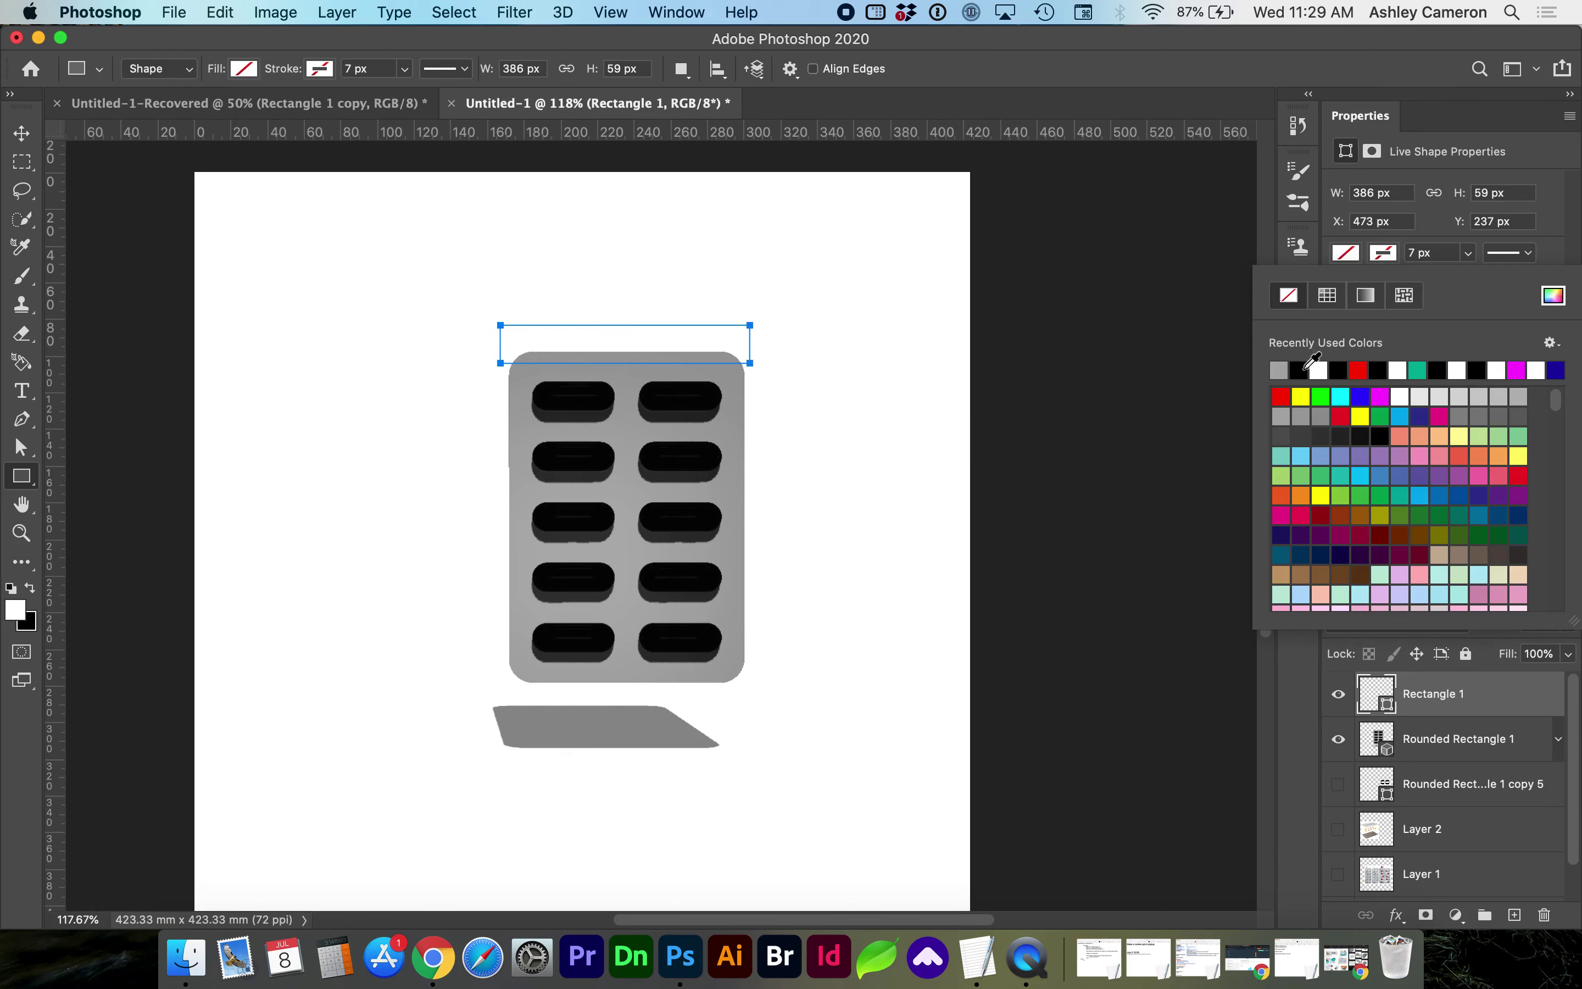
pyautogui.click(1301, 371)
pyautogui.click(1390, 257)
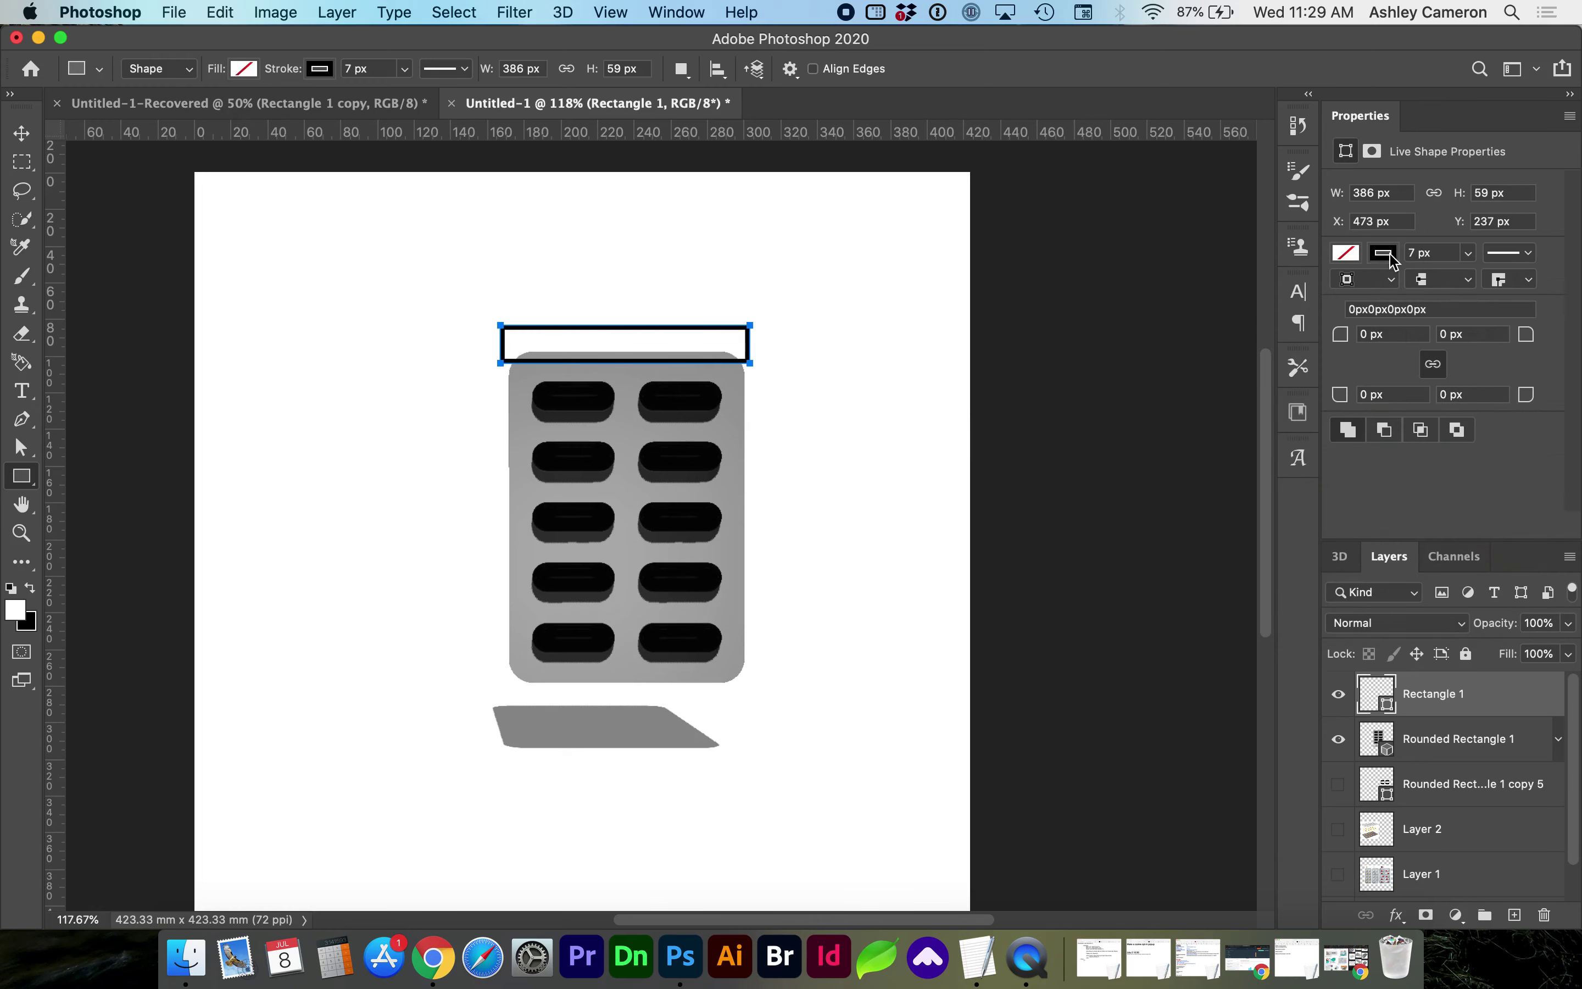
pyautogui.click(1341, 557)
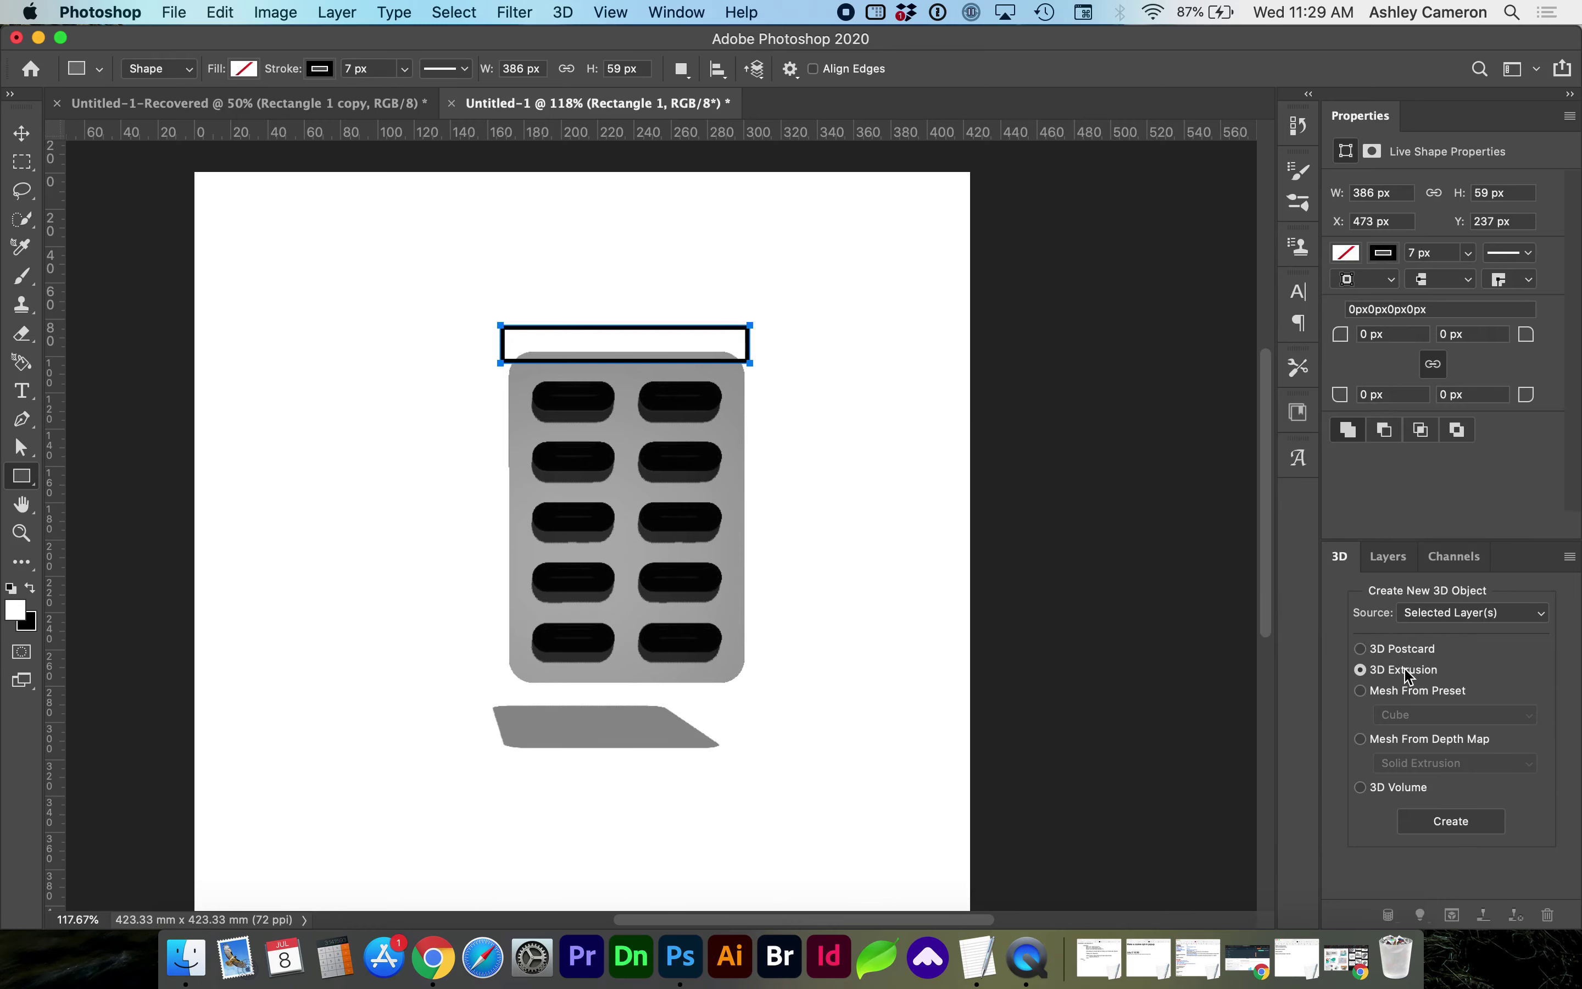
pyautogui.click(1452, 824)
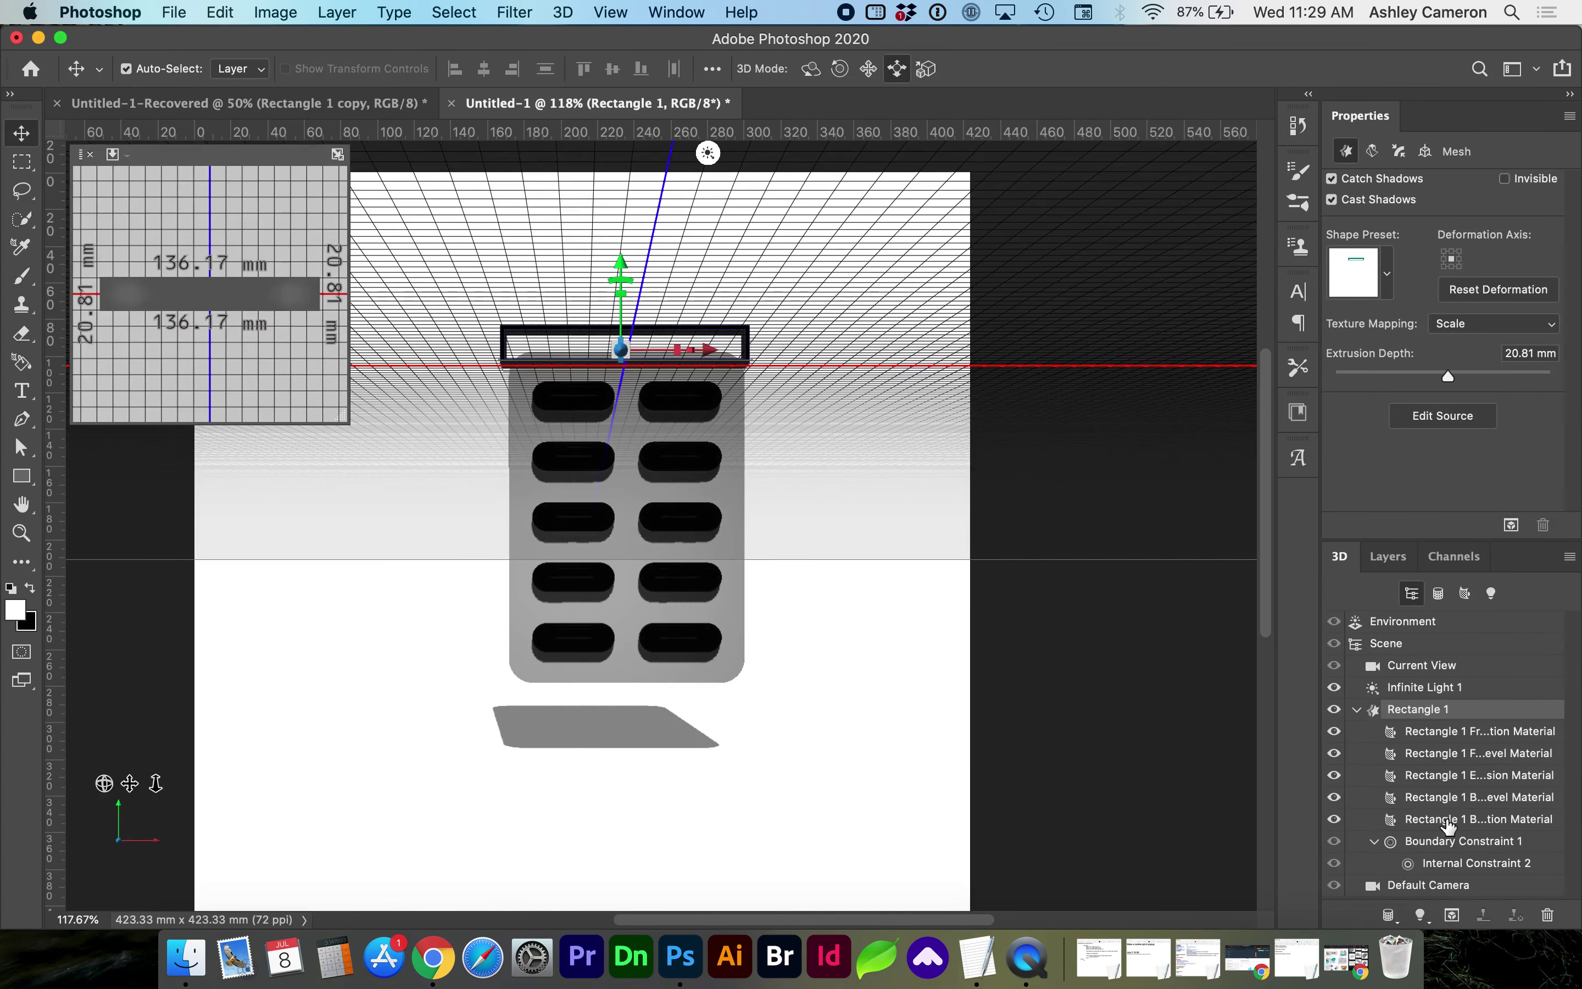
# - Rotate the outlined rectangle 90° on X, set its extrusion depth to about 190 mm, and reposition it
pyautogui.click(1426, 151)
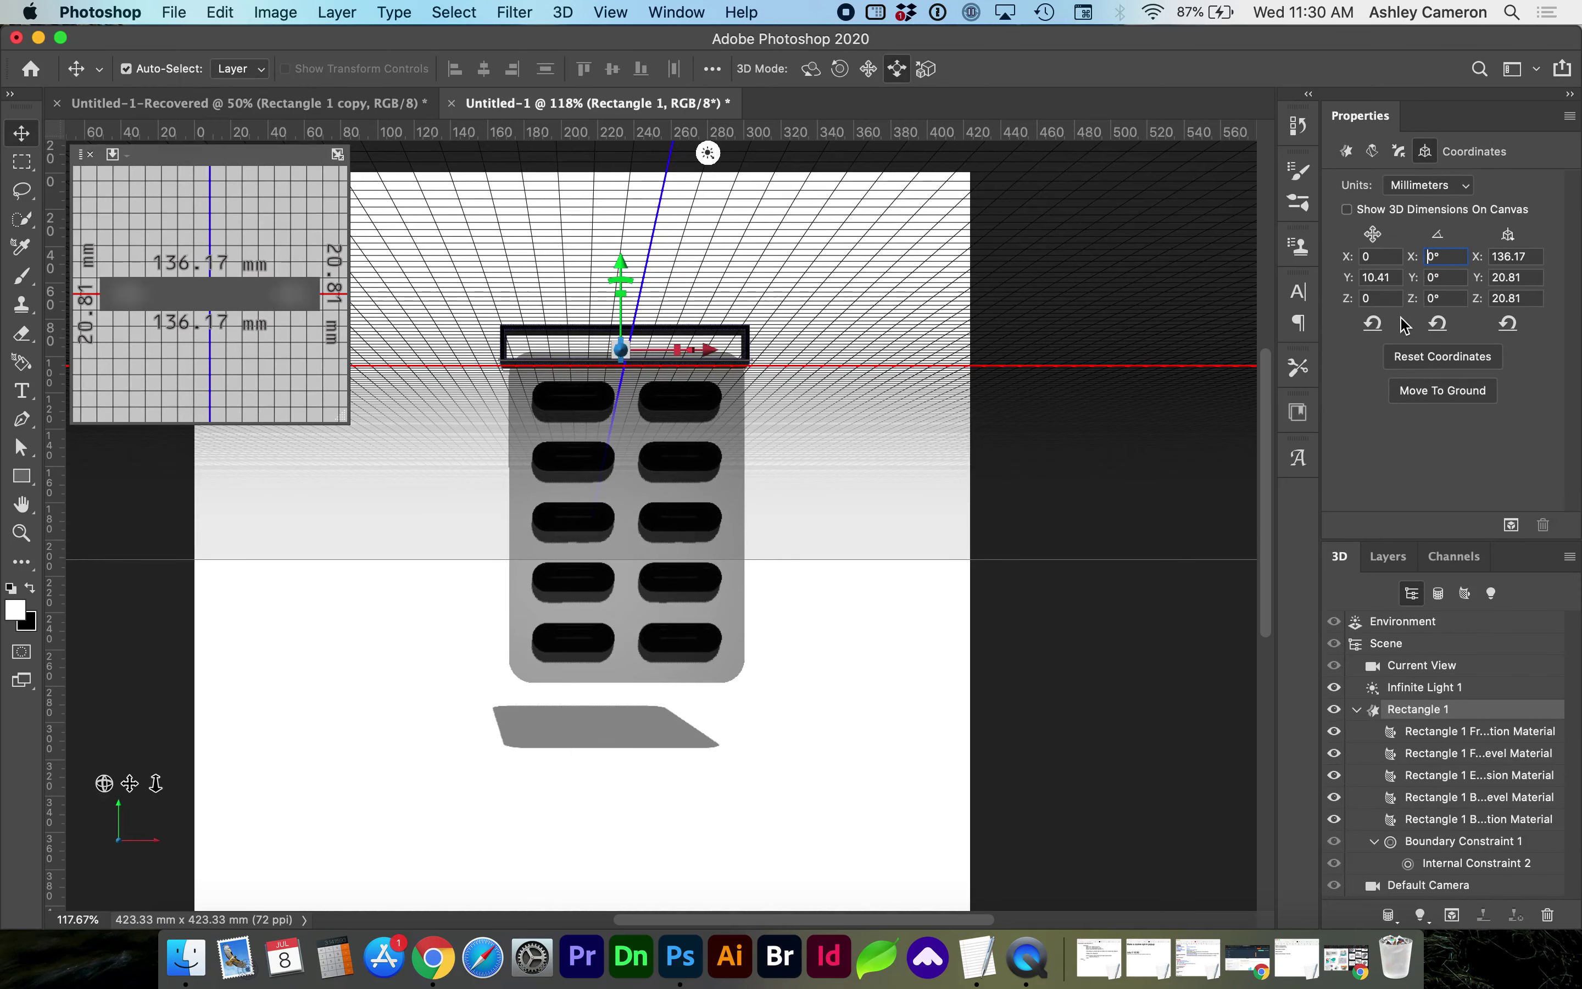
pyautogui.write('9')
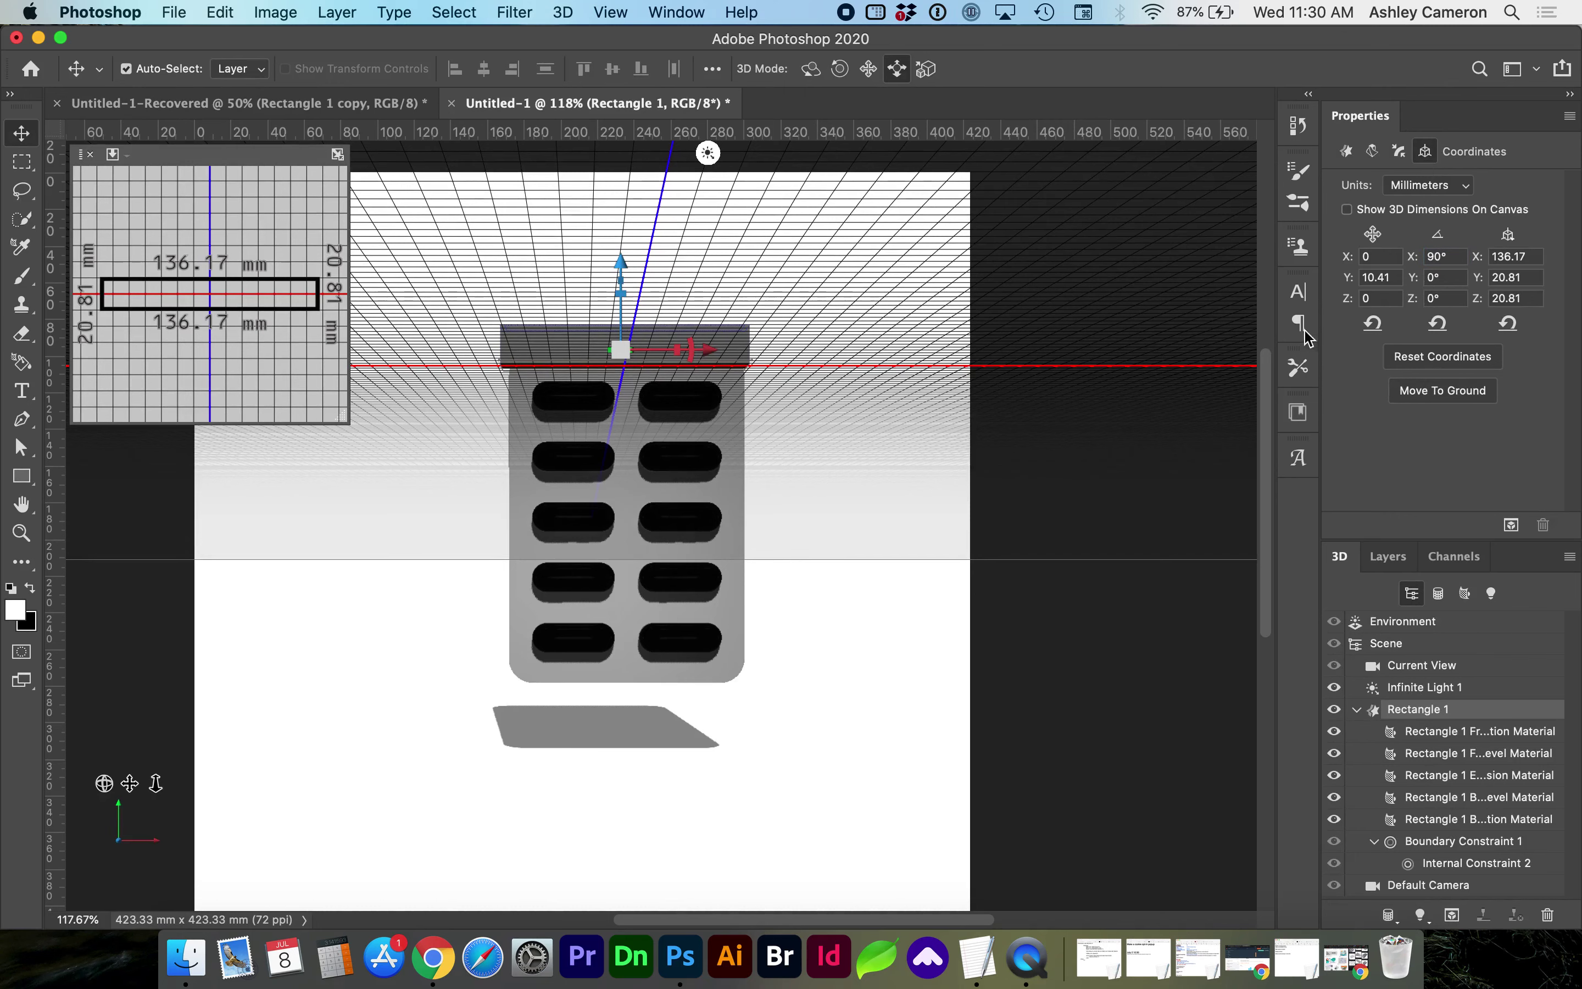
pyautogui.click(1348, 152)
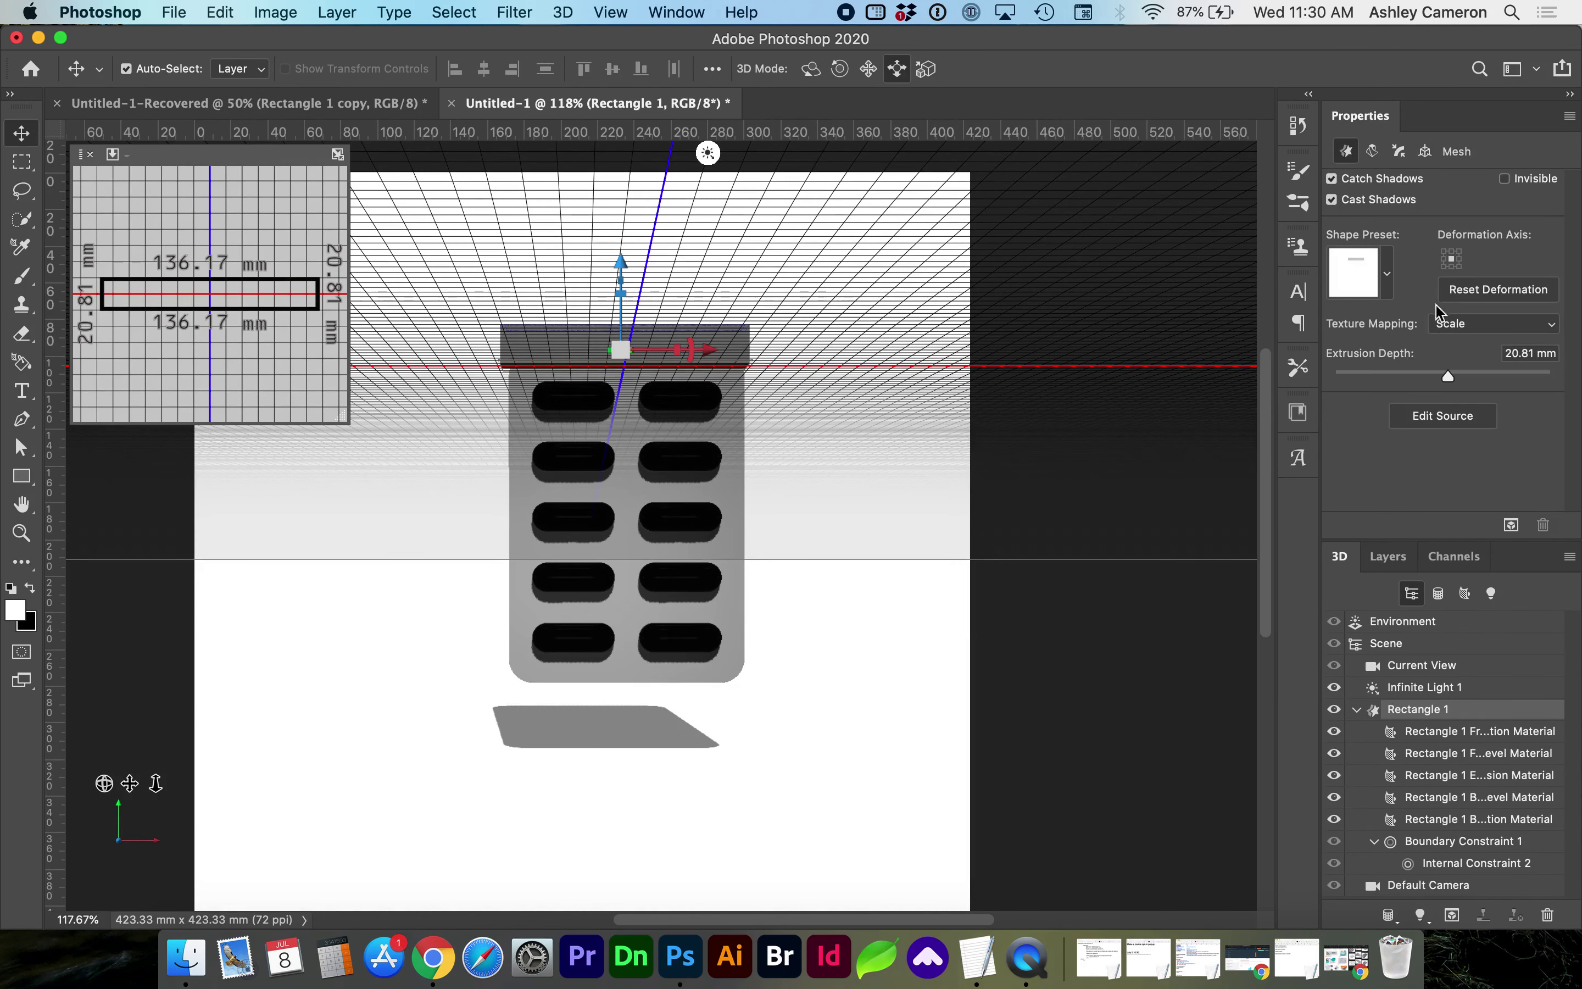
pyautogui.moveTo(1449, 383); pyautogui.dragTo(1488, 390)
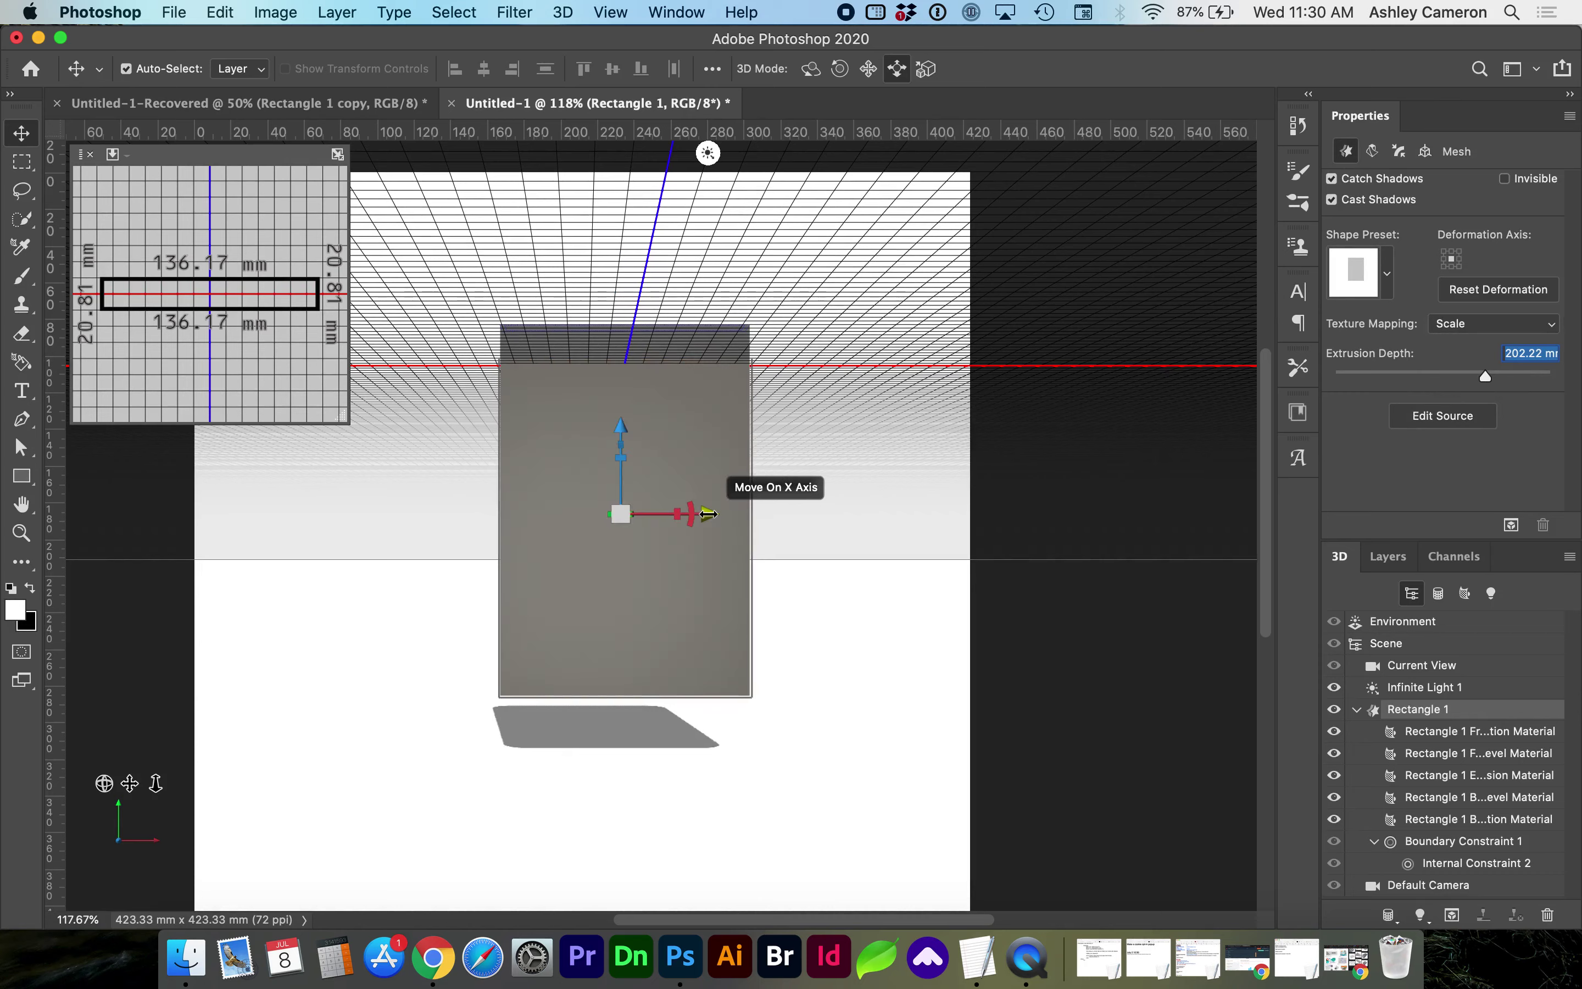
pyautogui.moveTo(709, 514); pyautogui.dragTo(795, 515)
pyautogui.moveTo(1489, 385); pyautogui.dragTo(1483, 385)
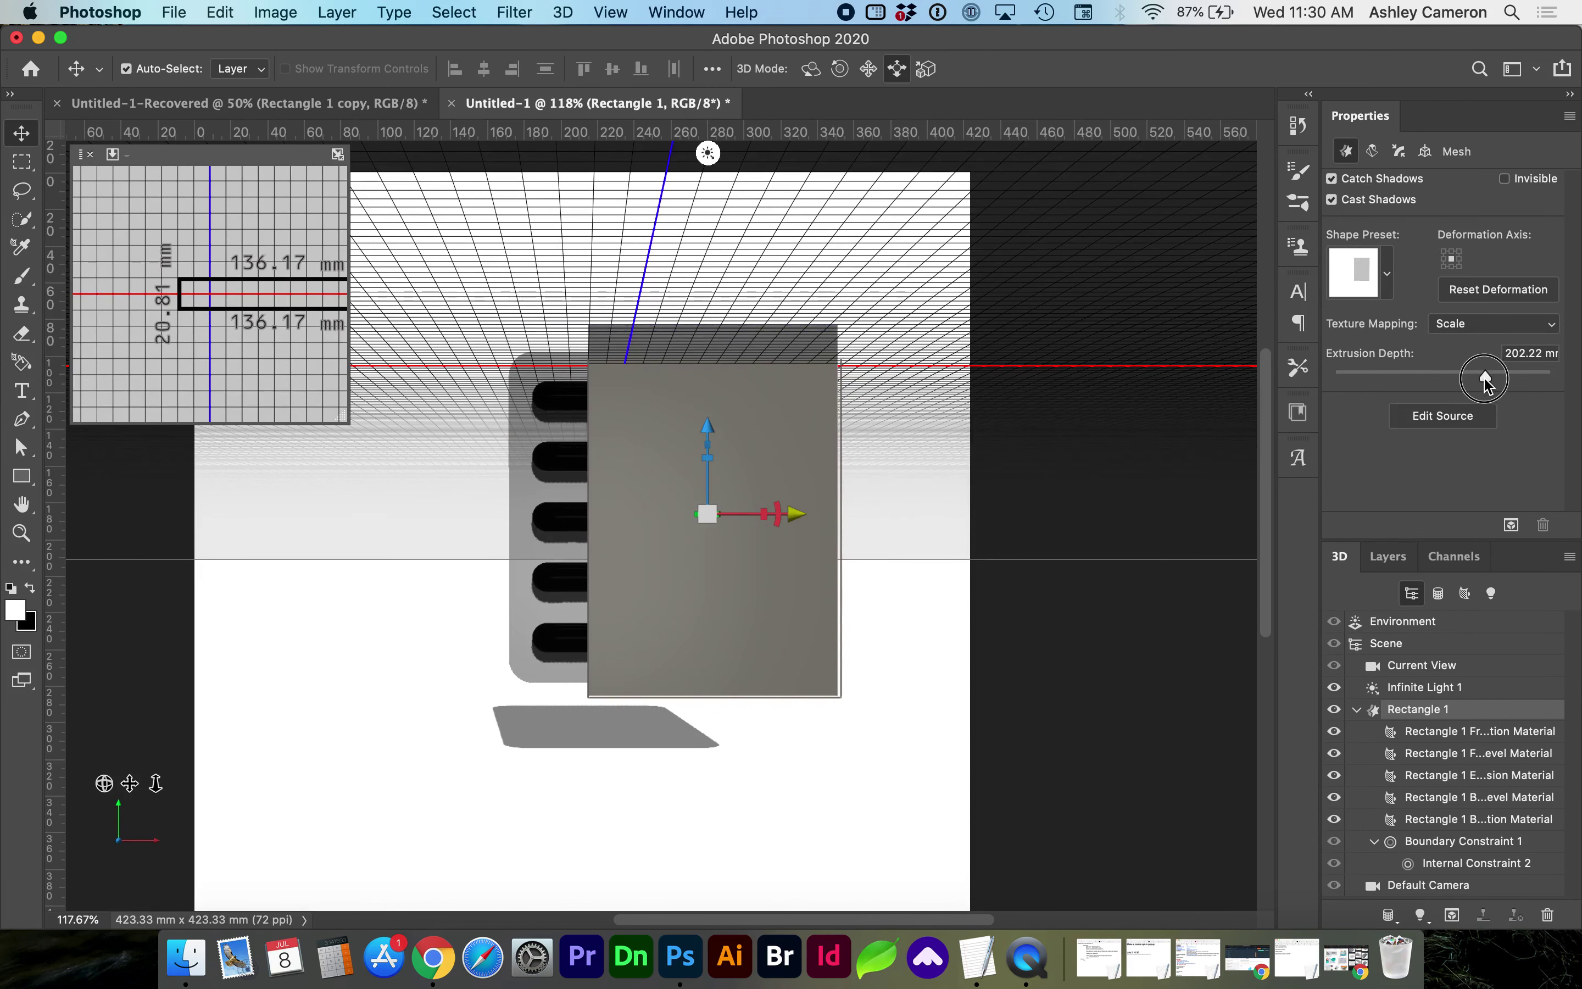
pyautogui.moveTo(708, 416); pyautogui.dragTo(707, 433)
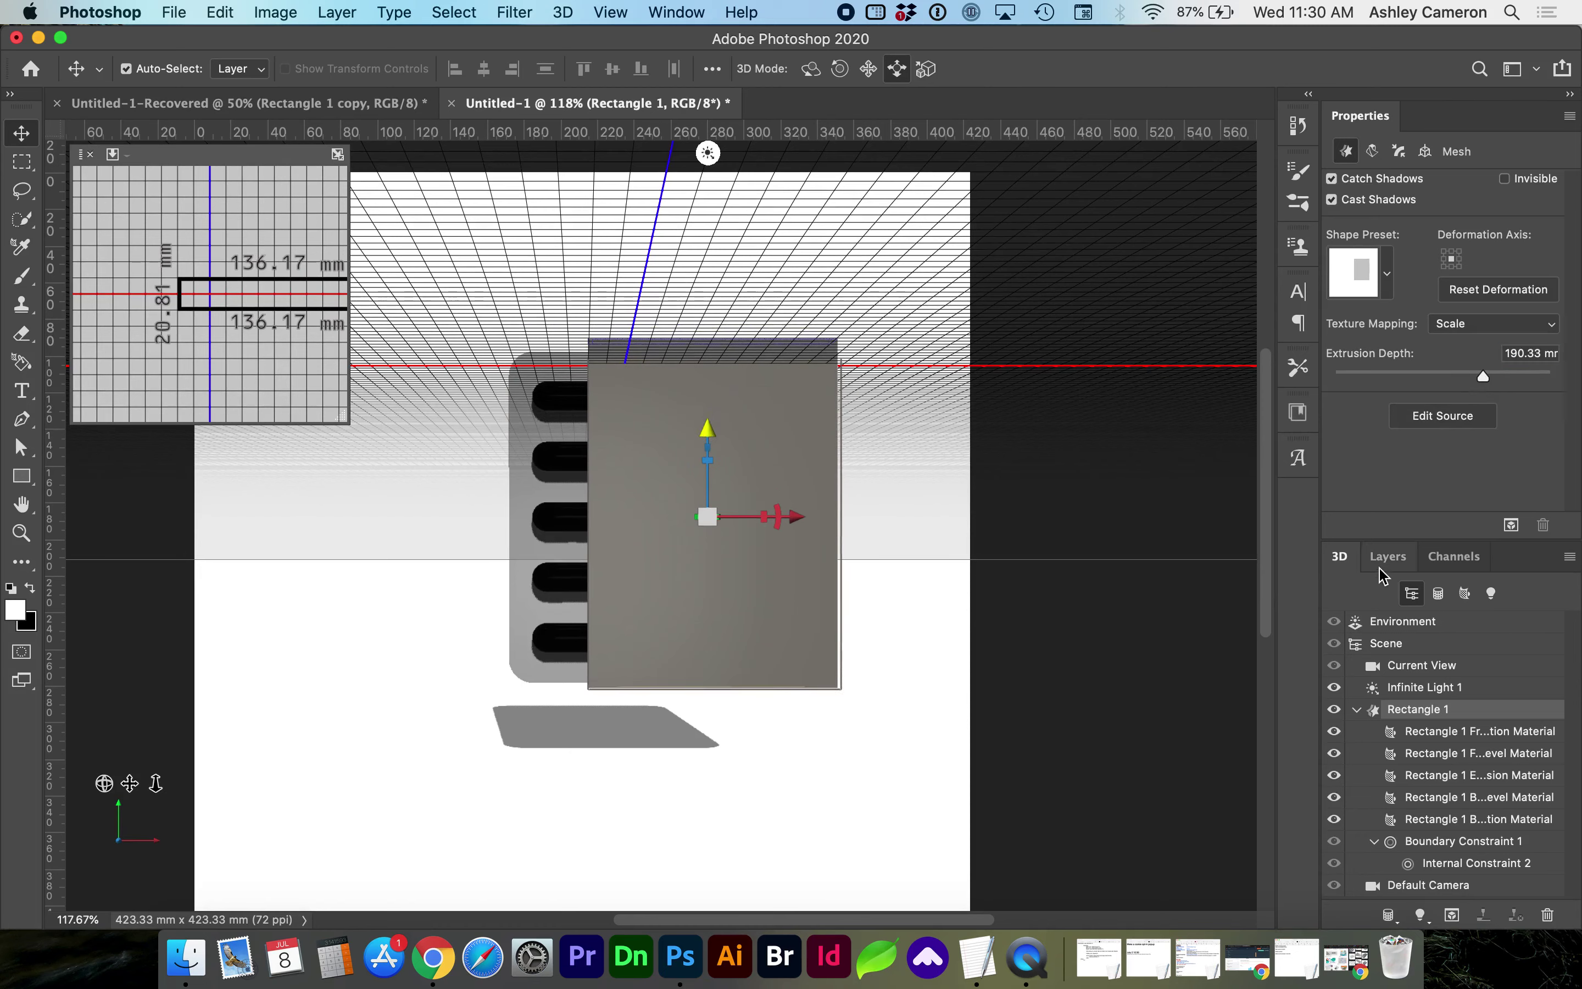
# - Merge the extruded rectangle and Rounded Rectangle 1 layers into one 3D scene
pyautogui.click(1388, 556)
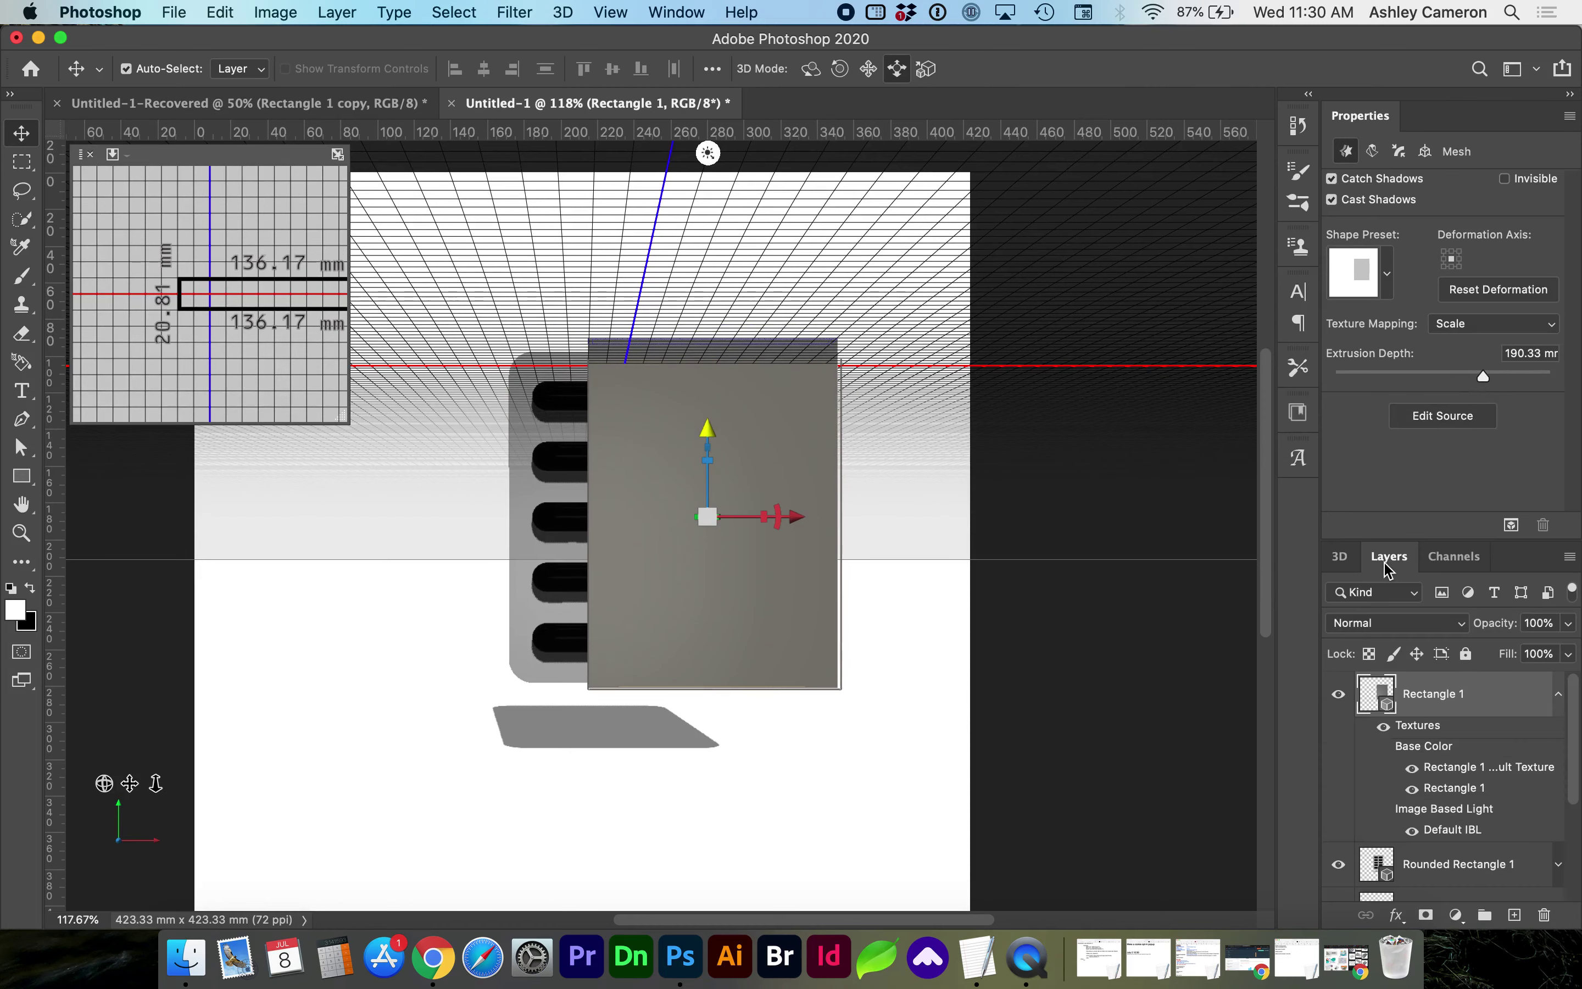
pyautogui.click(1472, 865)
pyautogui.scroll(-1, 1458, 718)
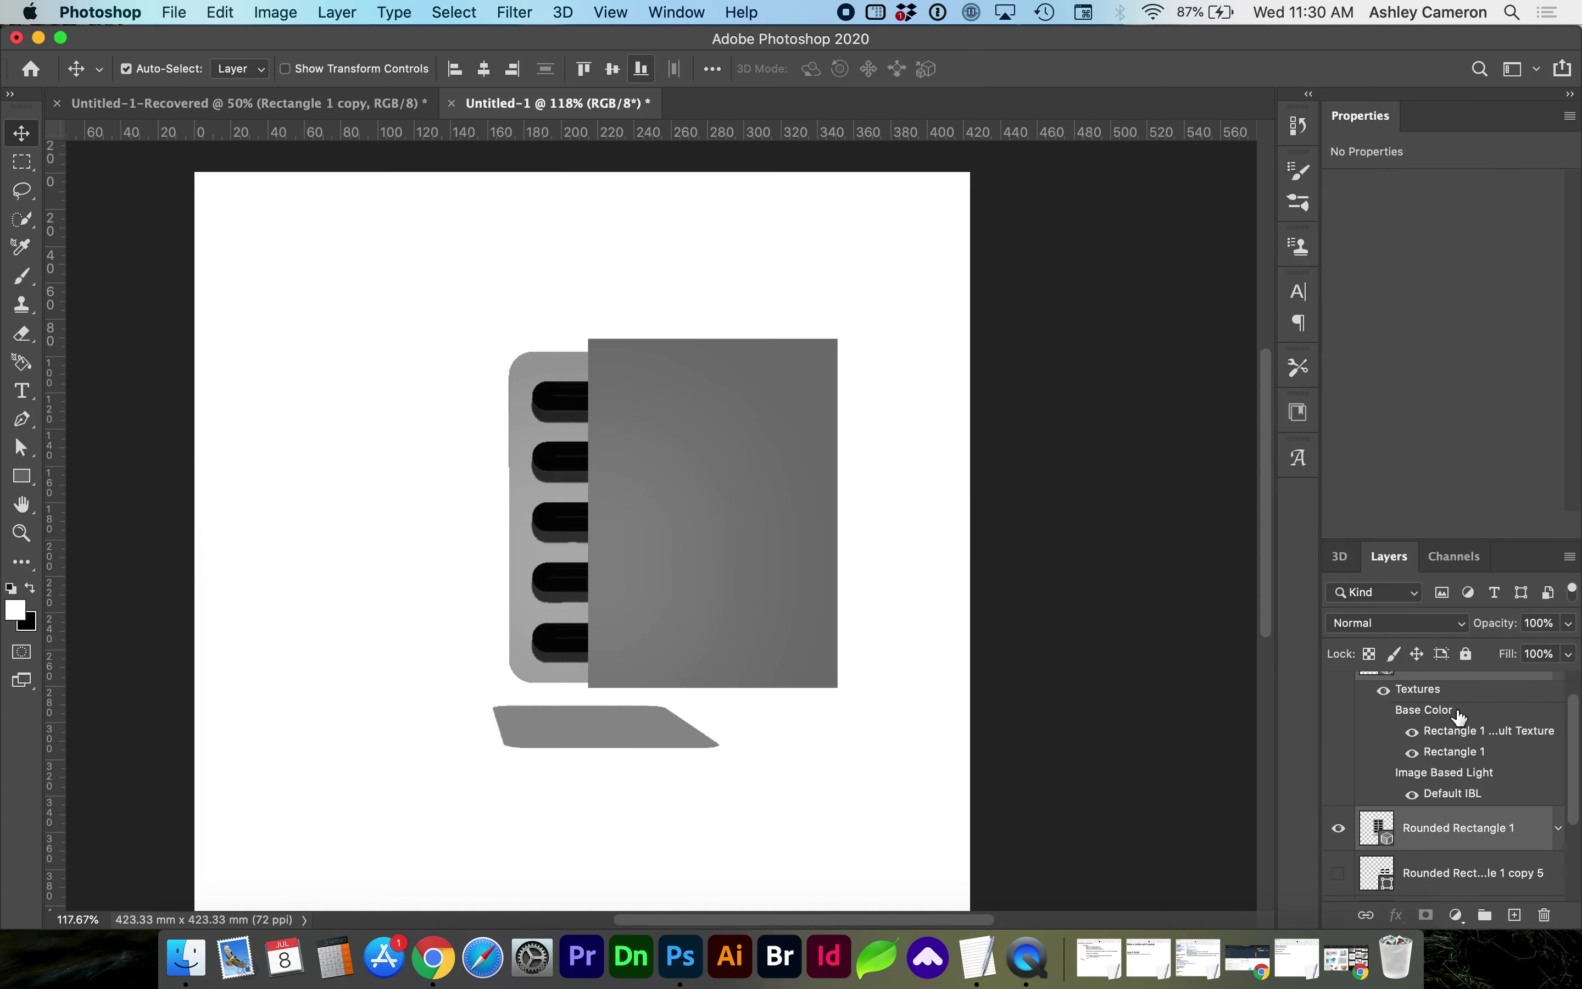
pyautogui.scroll(1, 1459, 717)
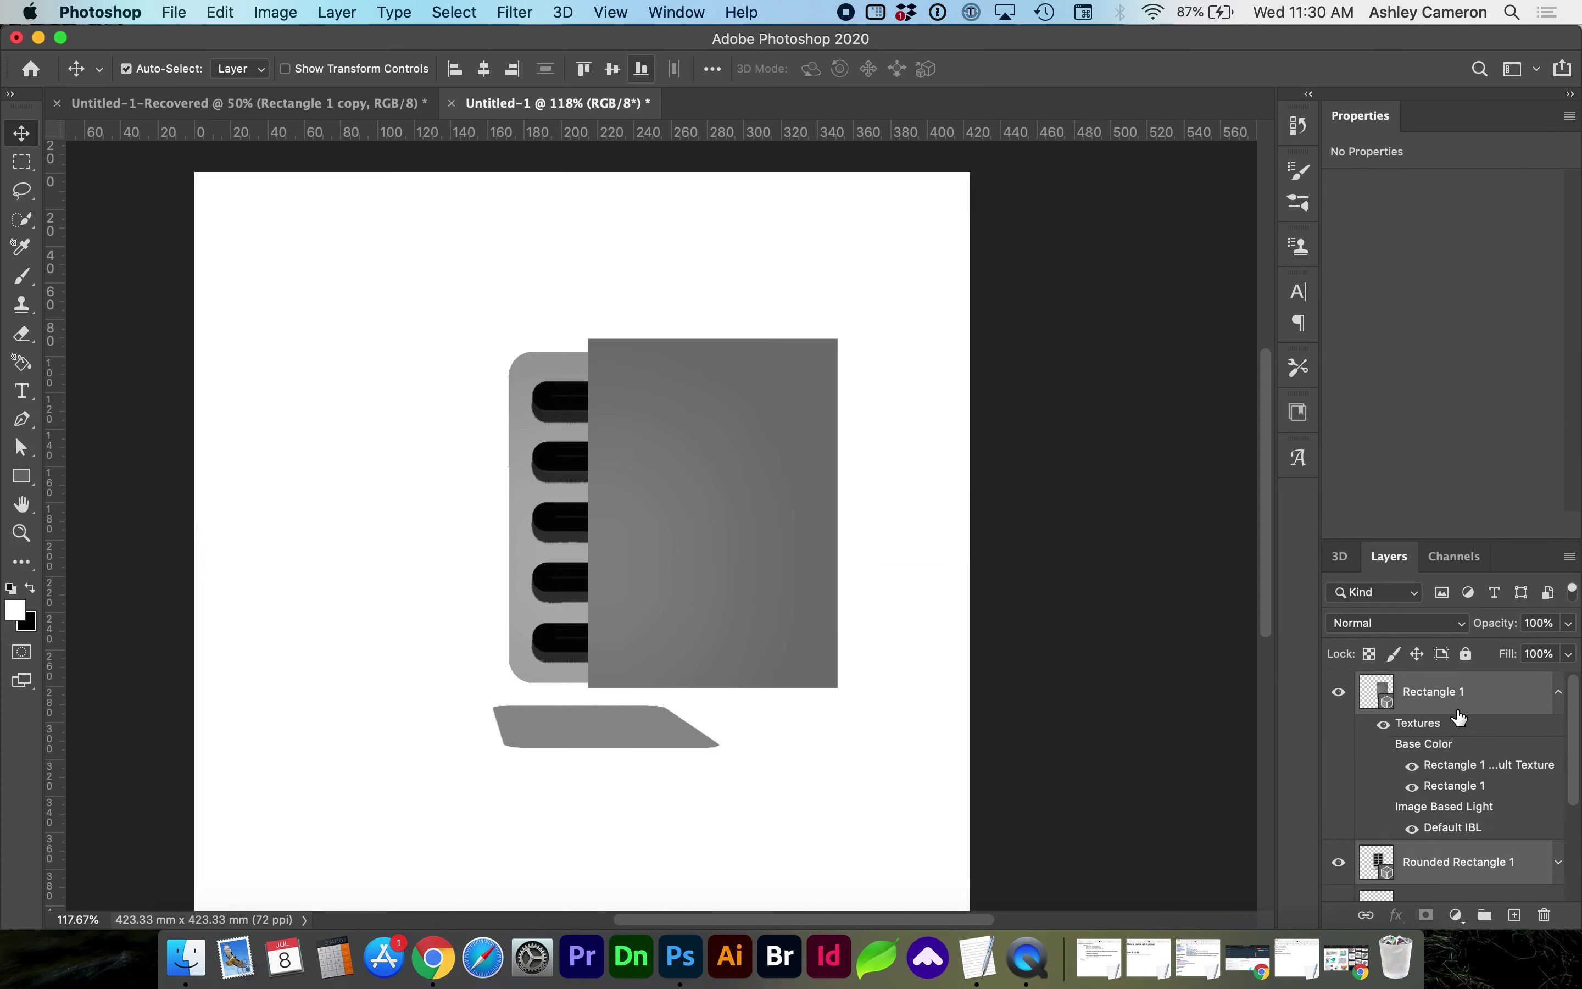
pyautogui.click(580, 14)
pyautogui.click(584, 51)
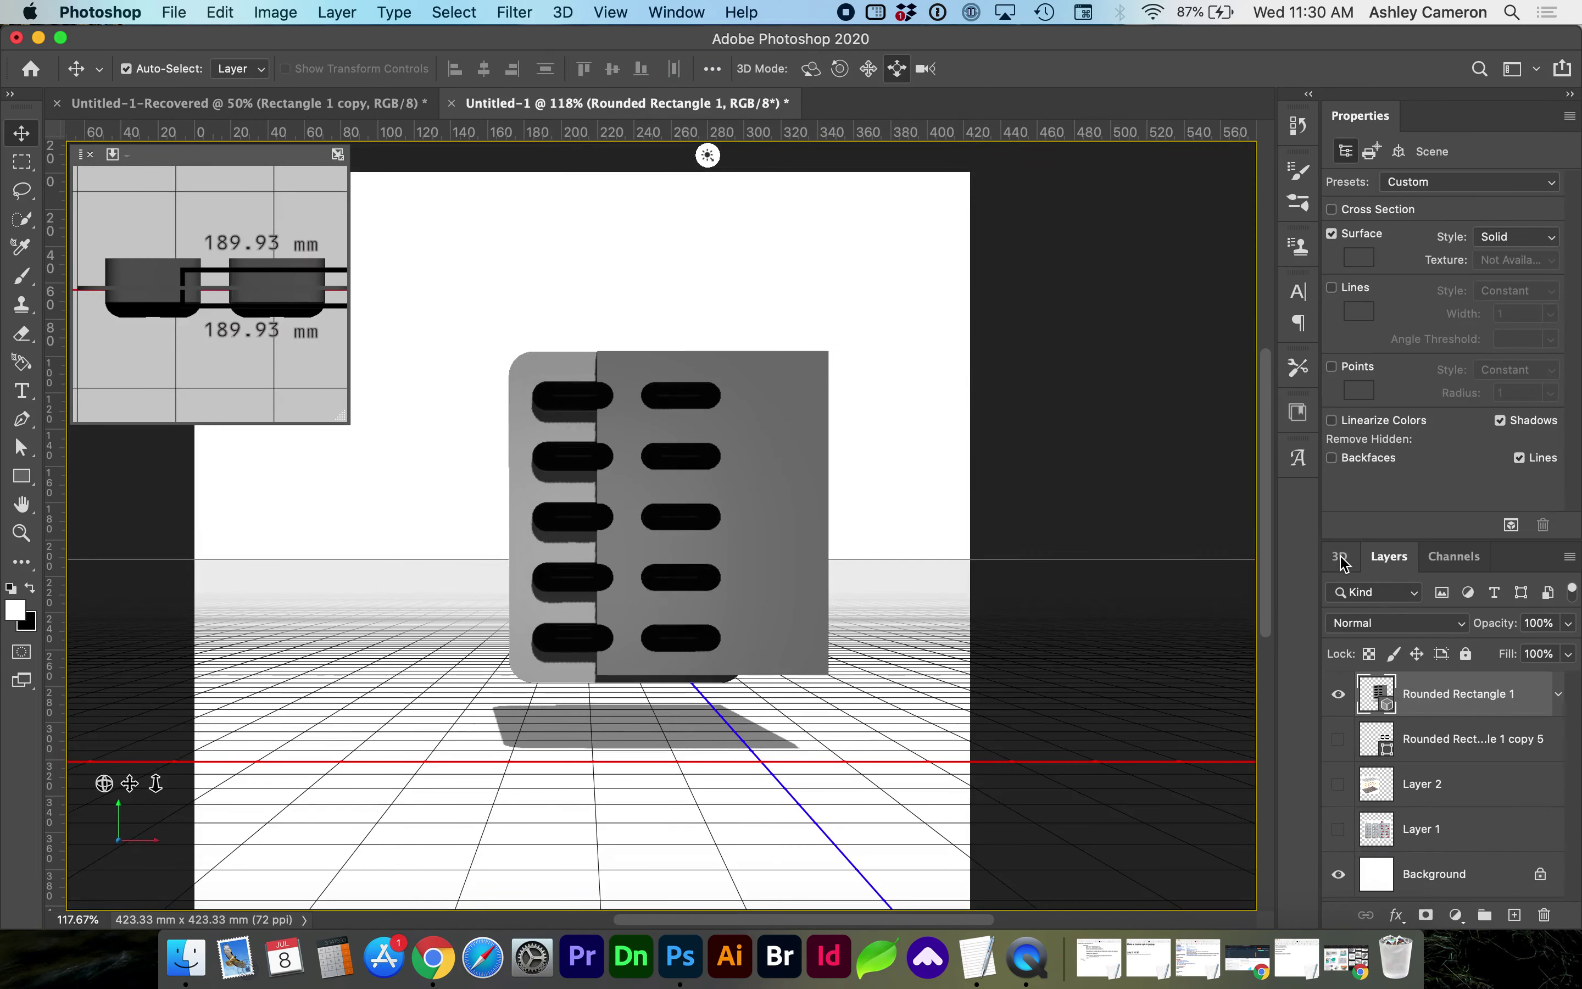
pyautogui.scroll(-3, 1438, 818)
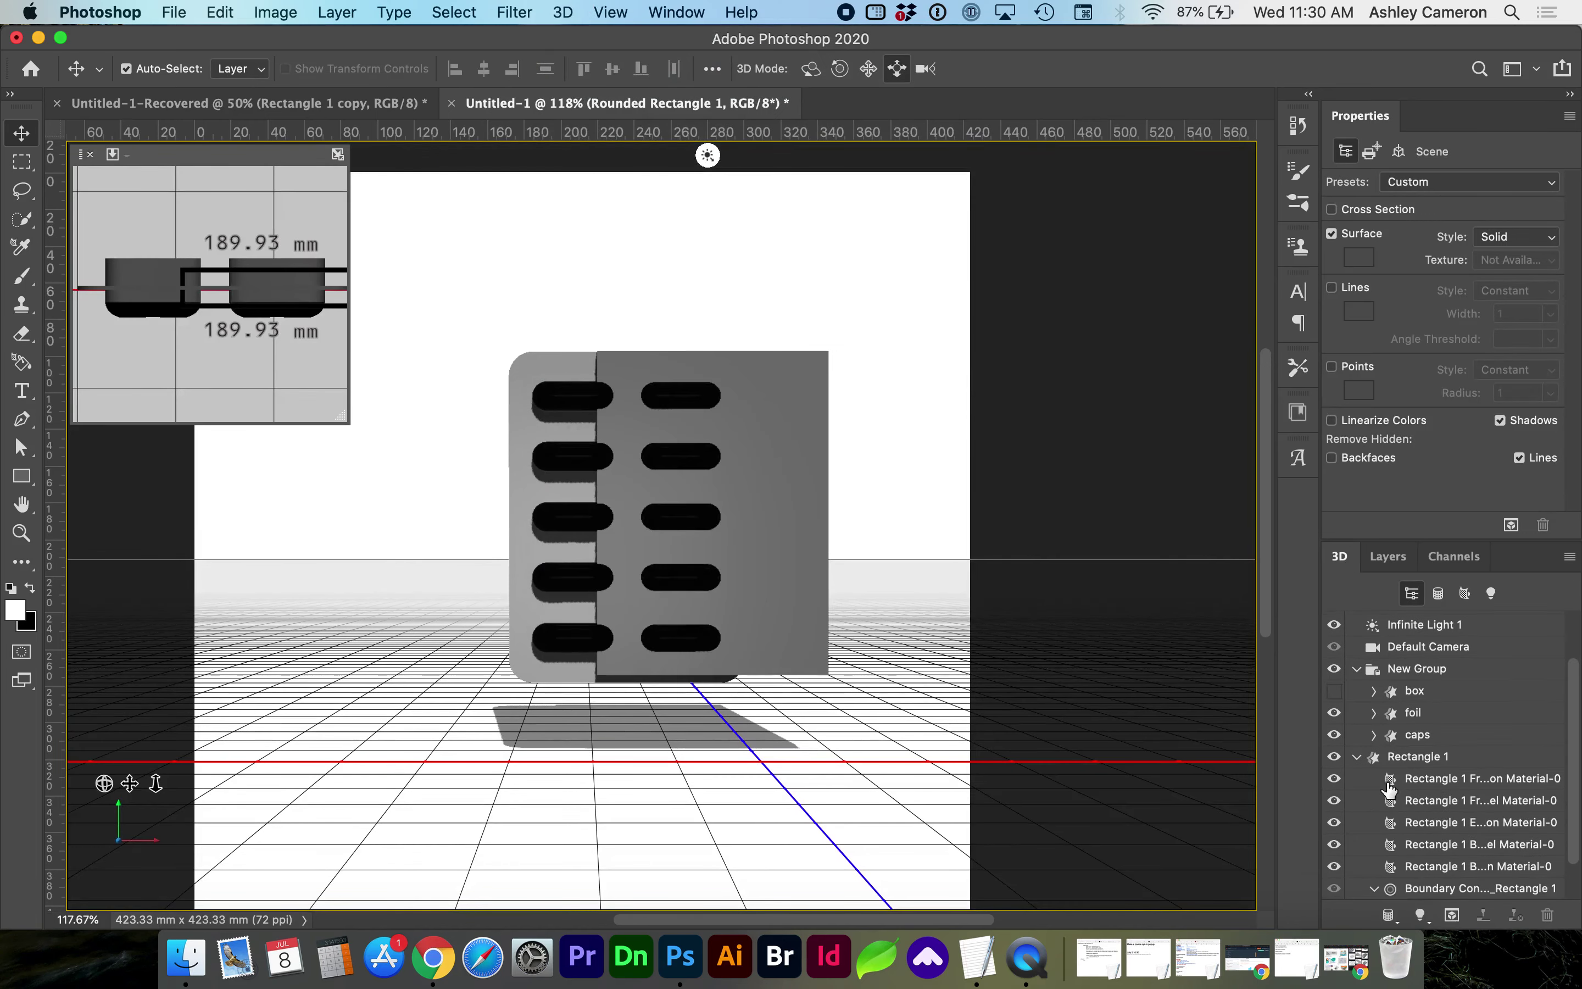
pyautogui.click(1360, 759)
# - Move box 2 into New Group and thicken it, viewing it edge-on and from above
pyautogui.moveTo(1412, 818); pyautogui.dragTo(1414, 734)
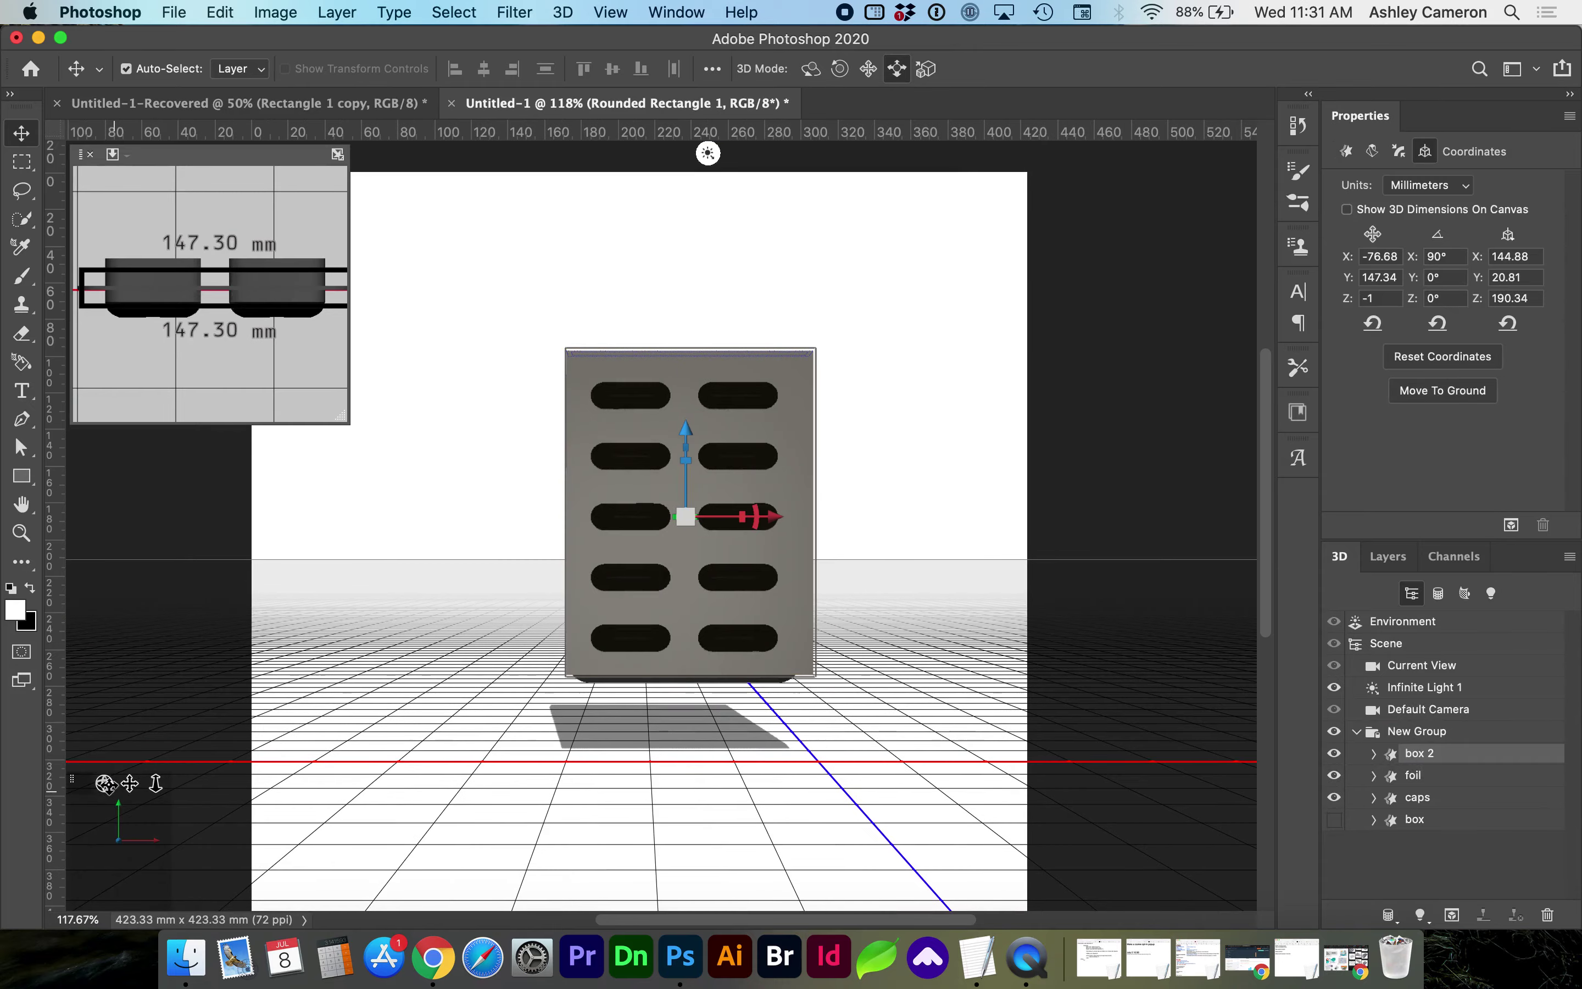
pyautogui.moveTo(101, 785); pyautogui.dragTo(202, 797)
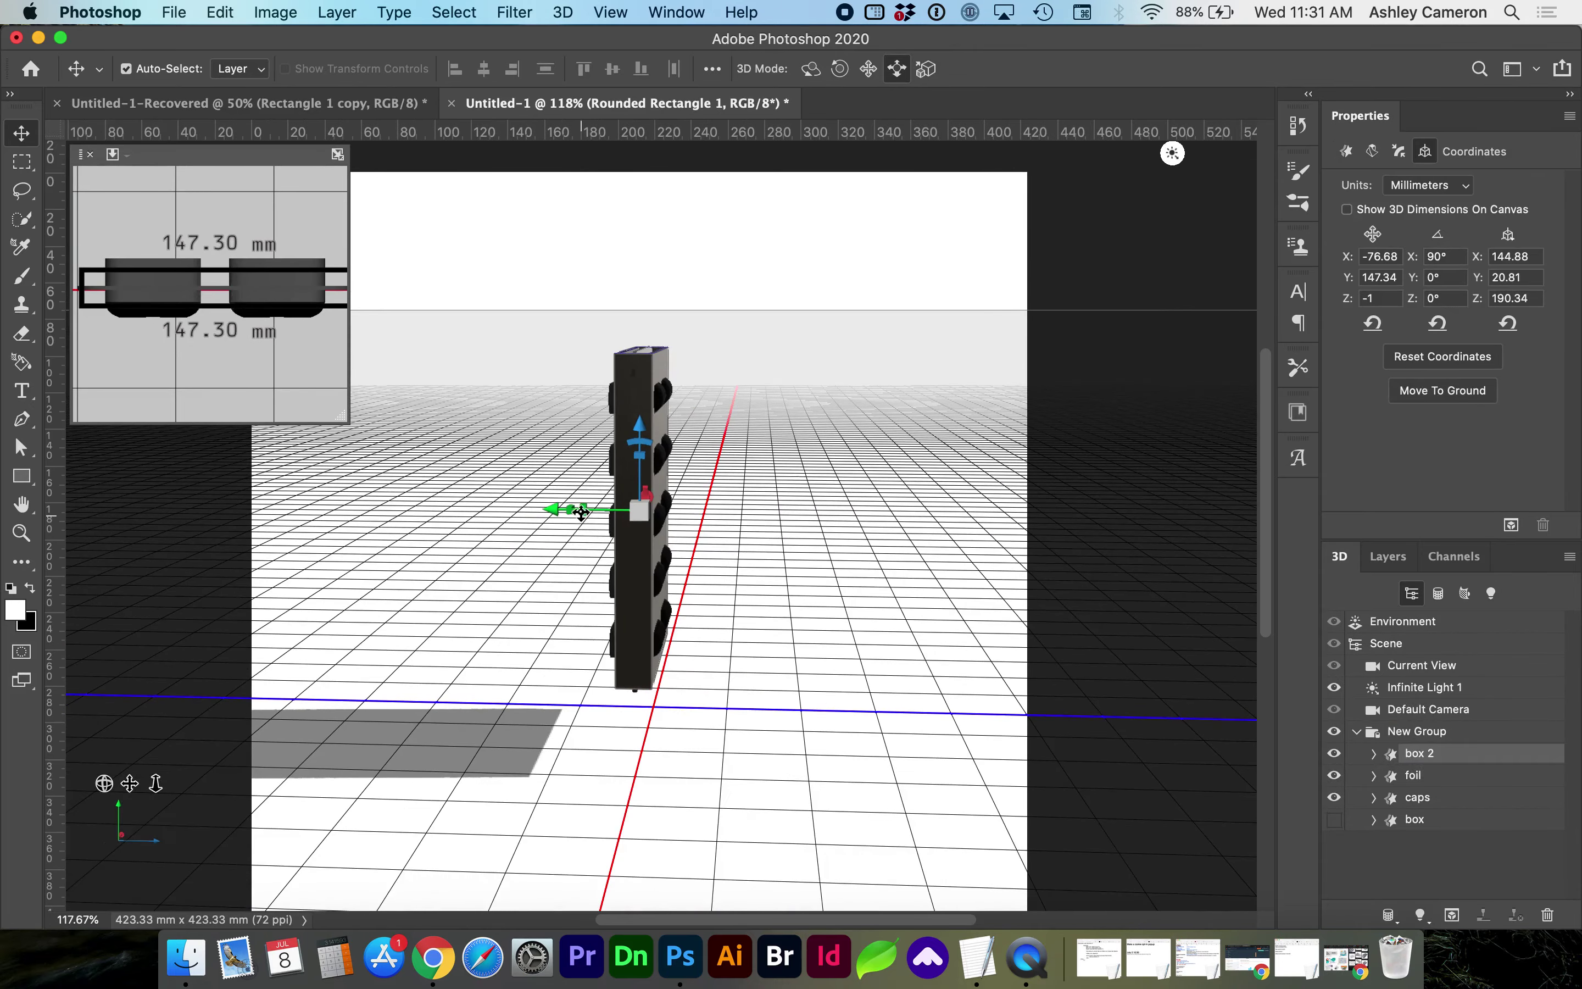
pyautogui.moveTo(582, 510); pyautogui.dragTo(565, 512)
pyautogui.moveTo(103, 783); pyautogui.dragTo(18, 877)
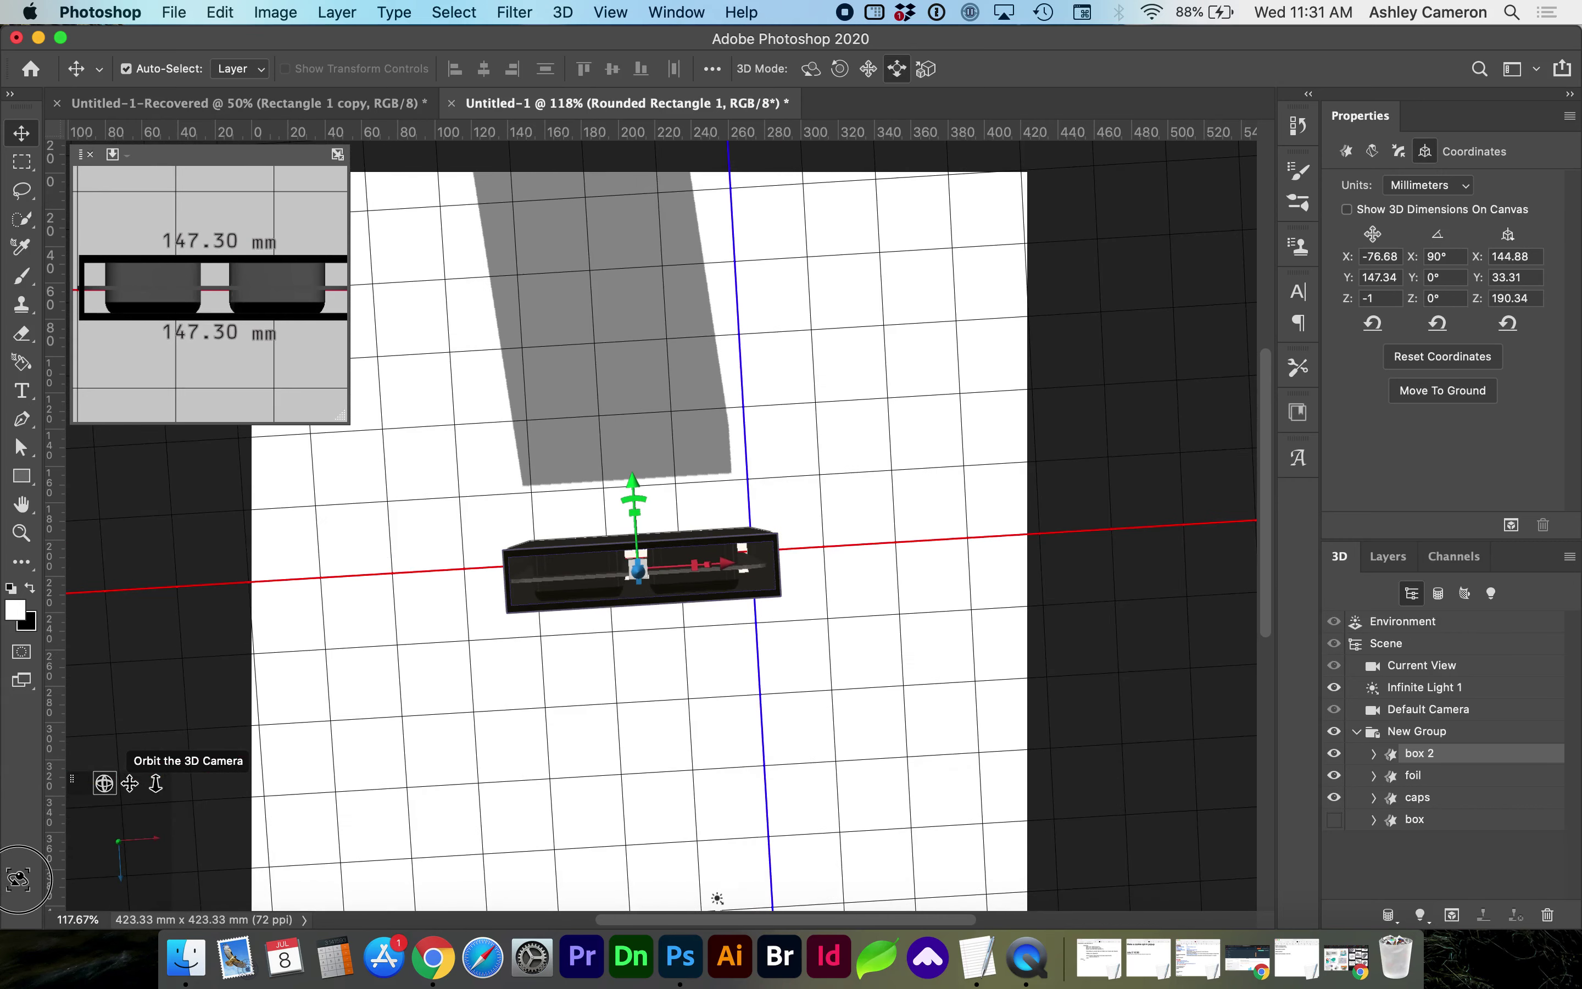
# - Nudge the foil slightly along its depth and open box 2's source shape as Rectangle 1.psb
pyautogui.click(654, 576)
pyautogui.moveTo(636, 622)
pyautogui.mouseDown()
pyautogui.moveTo(635, 658)
pyautogui.moveTo(639, 639)
pyautogui.mouseUp()
pyautogui.click(1412, 755)
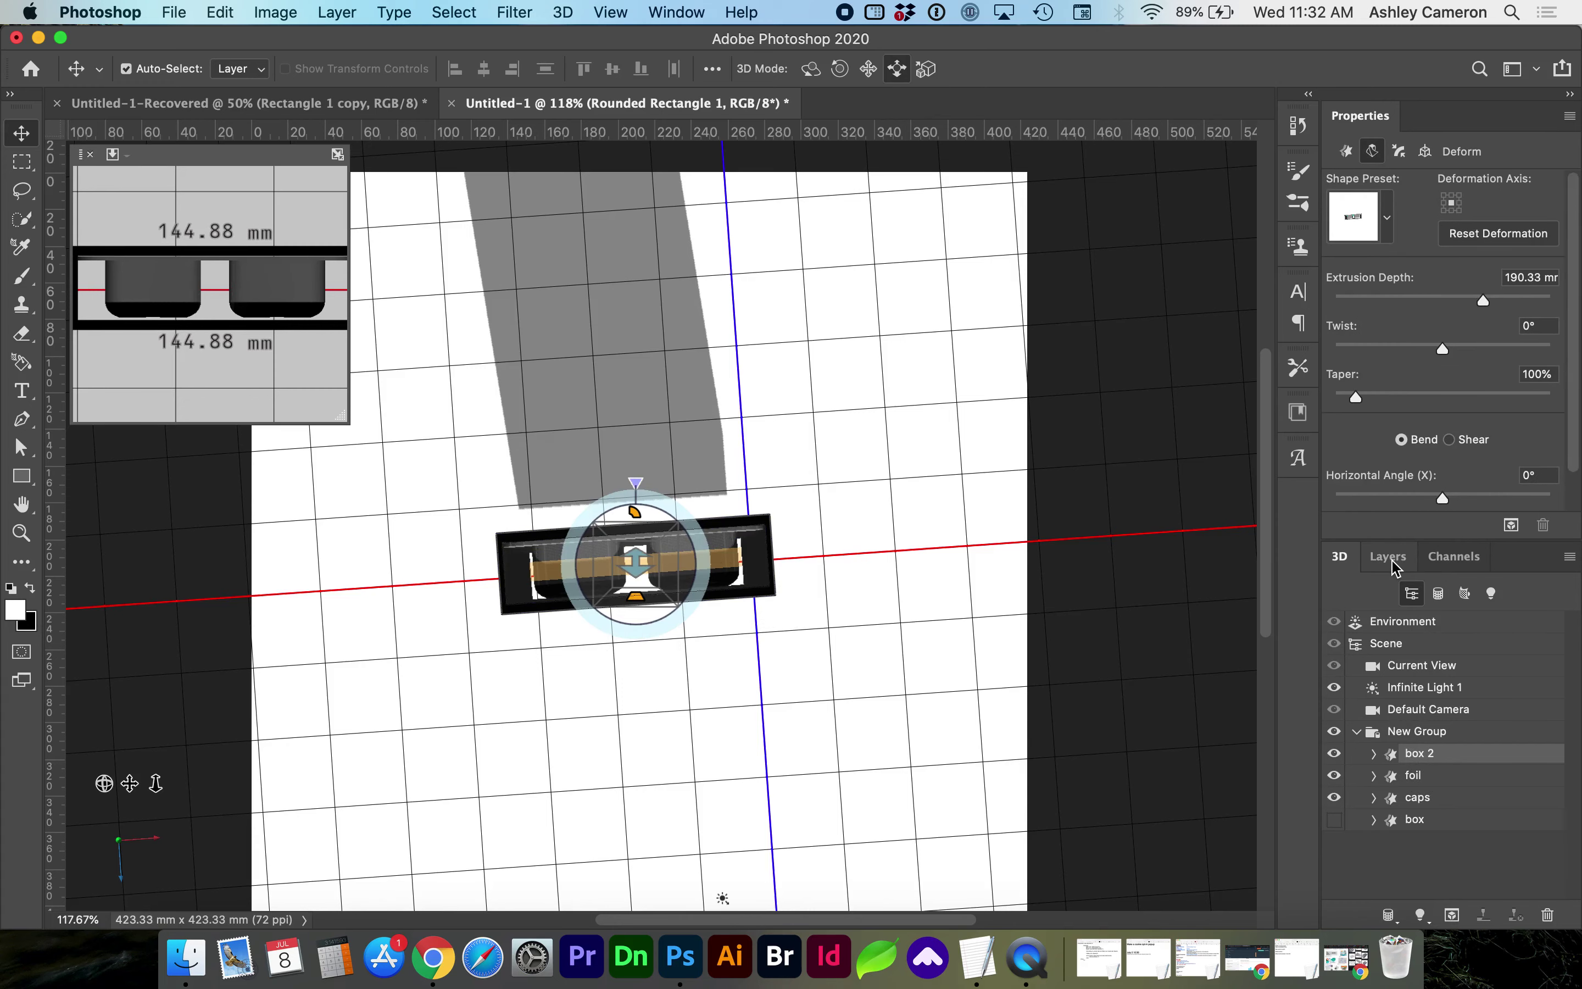
pyautogui.scroll(-3, 1462, 401)
pyautogui.click(1347, 152)
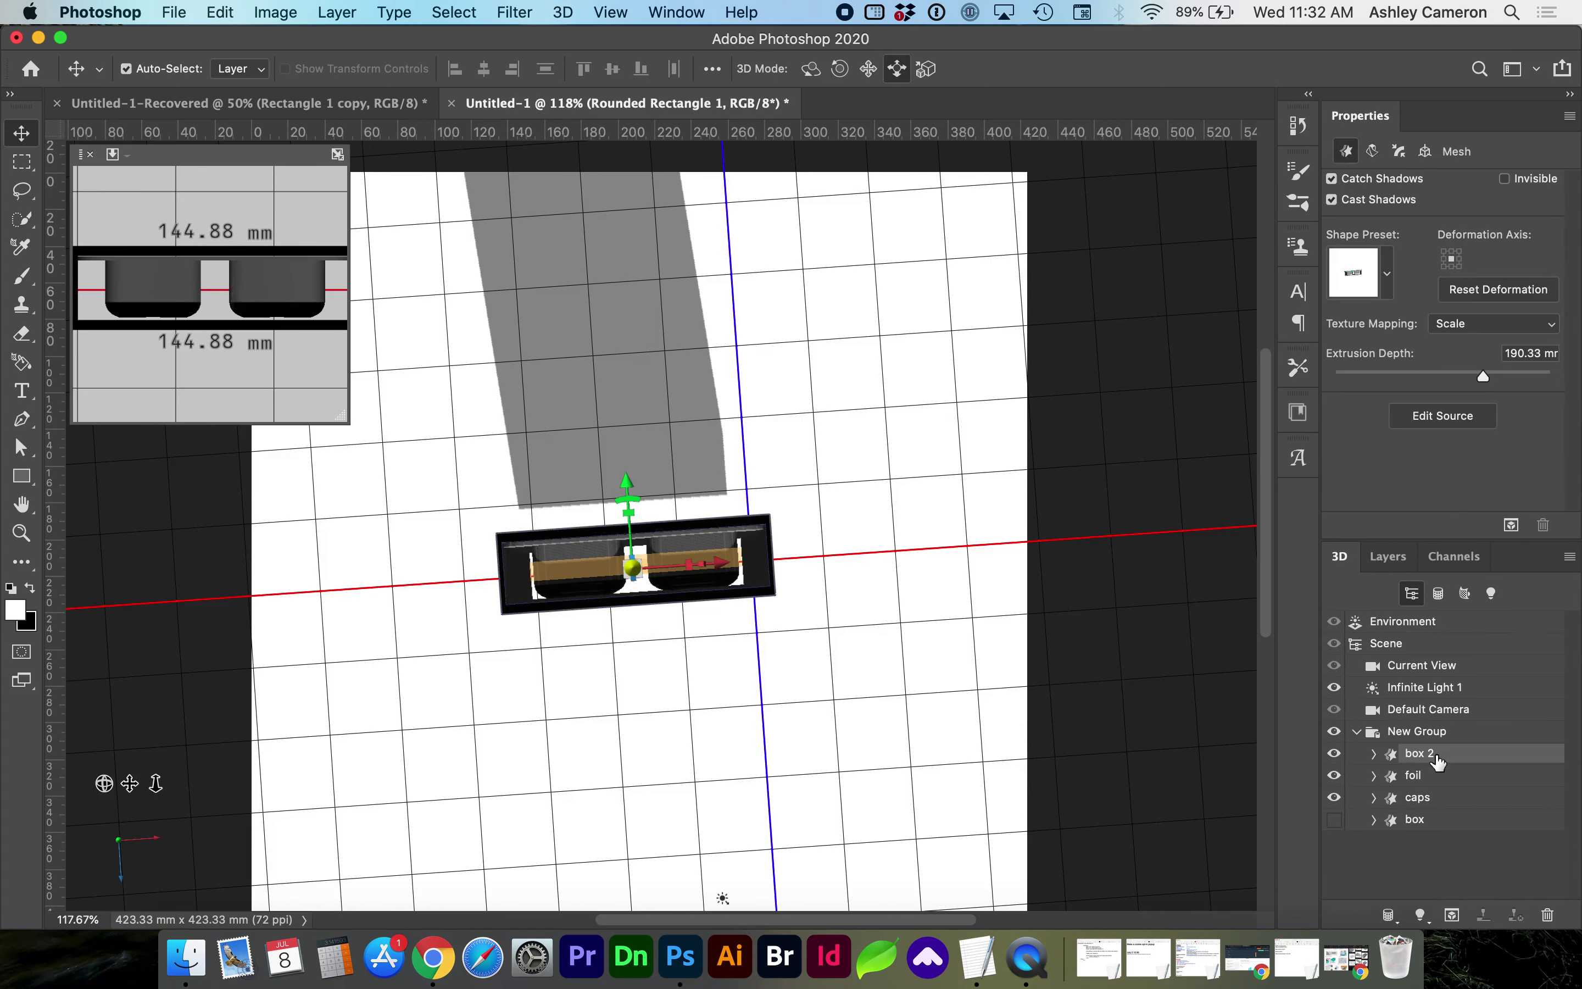
pyautogui.click(1435, 416)
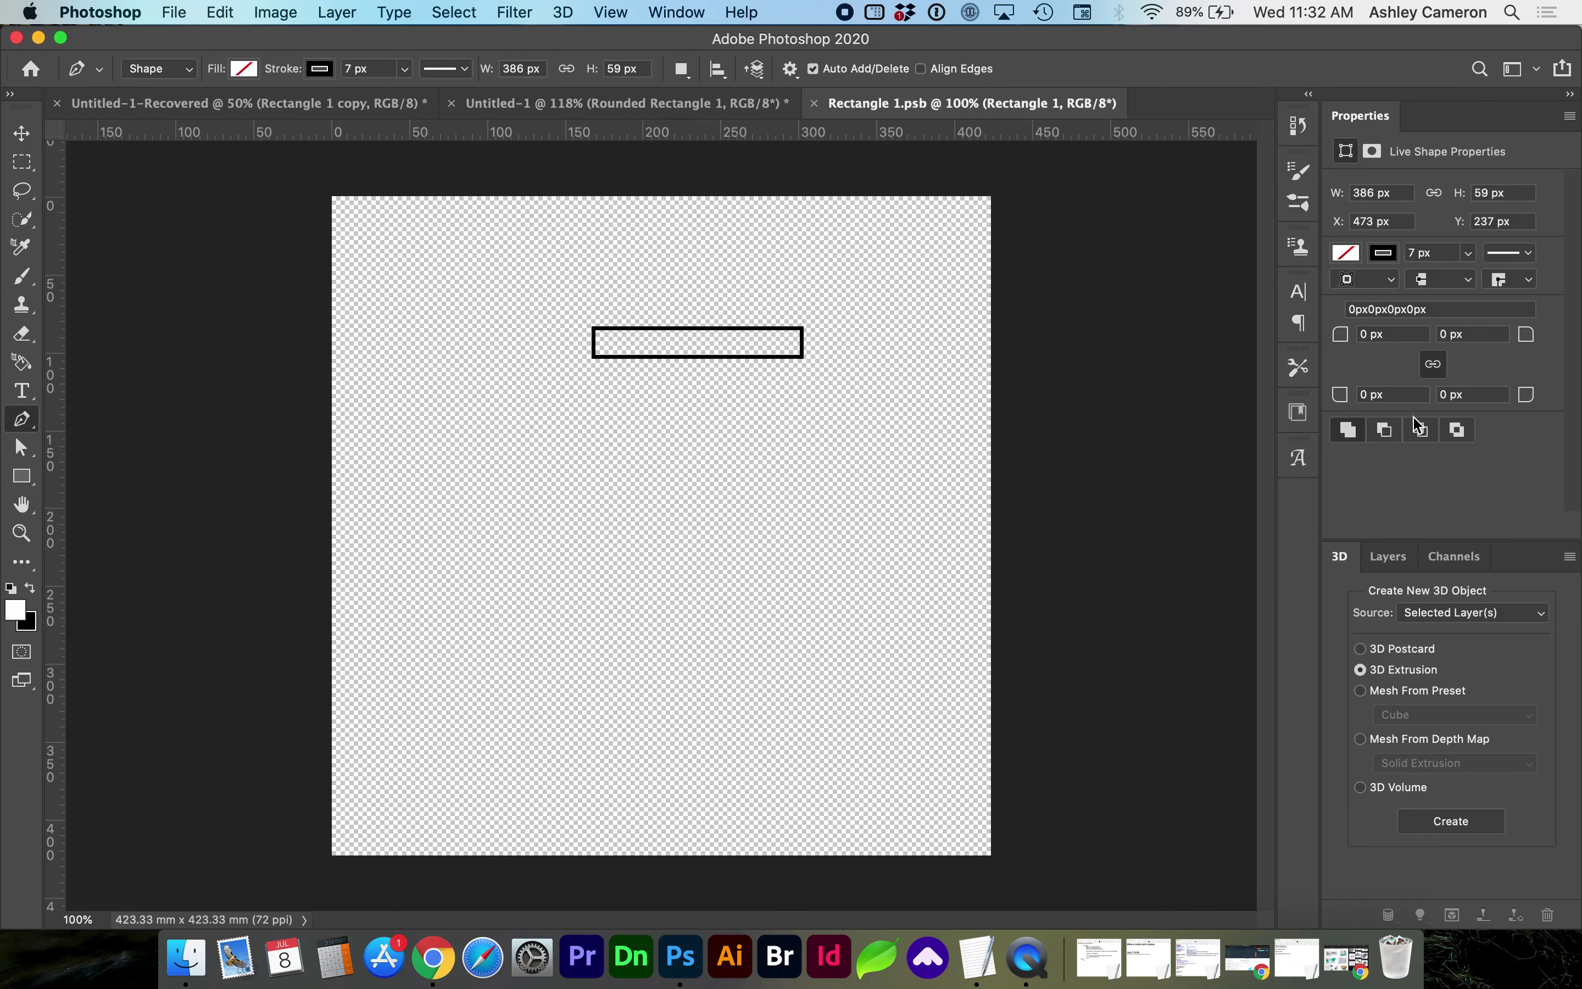
# - Thin the rectangle's outline to 3 px and stretch the box's height slightly along Y
pyautogui.doubleClick(1410, 254)
pyautogui.write('3')
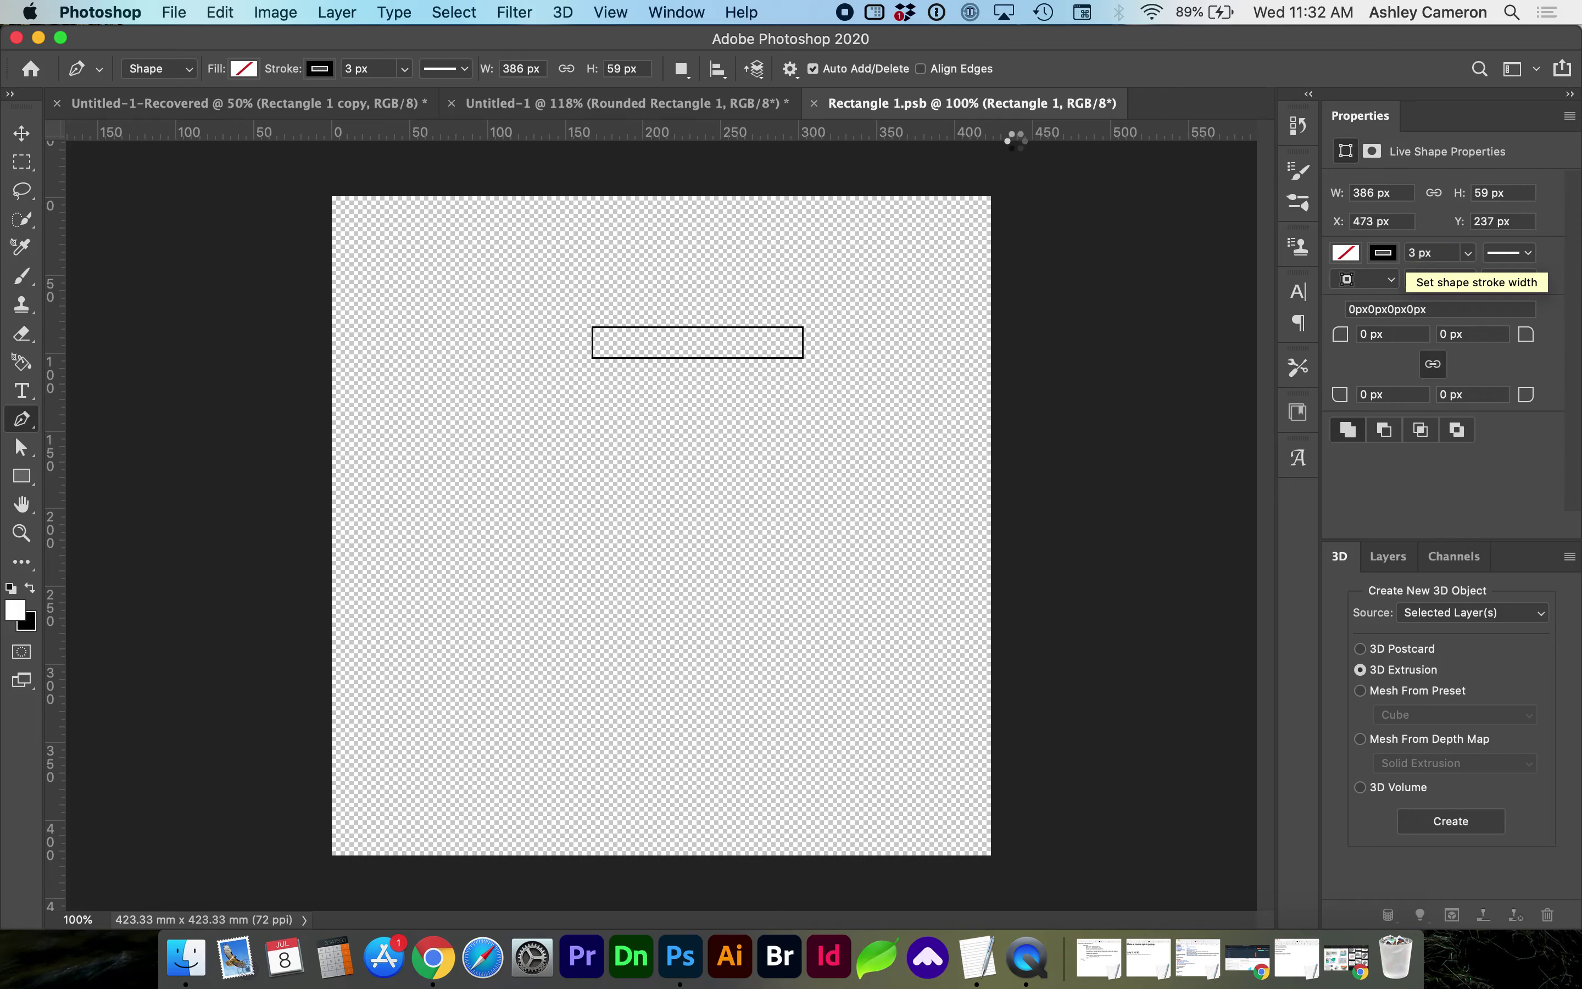
pyautogui.click(814, 103)
pyautogui.moveTo(104, 781); pyautogui.dragTo(101, 879)
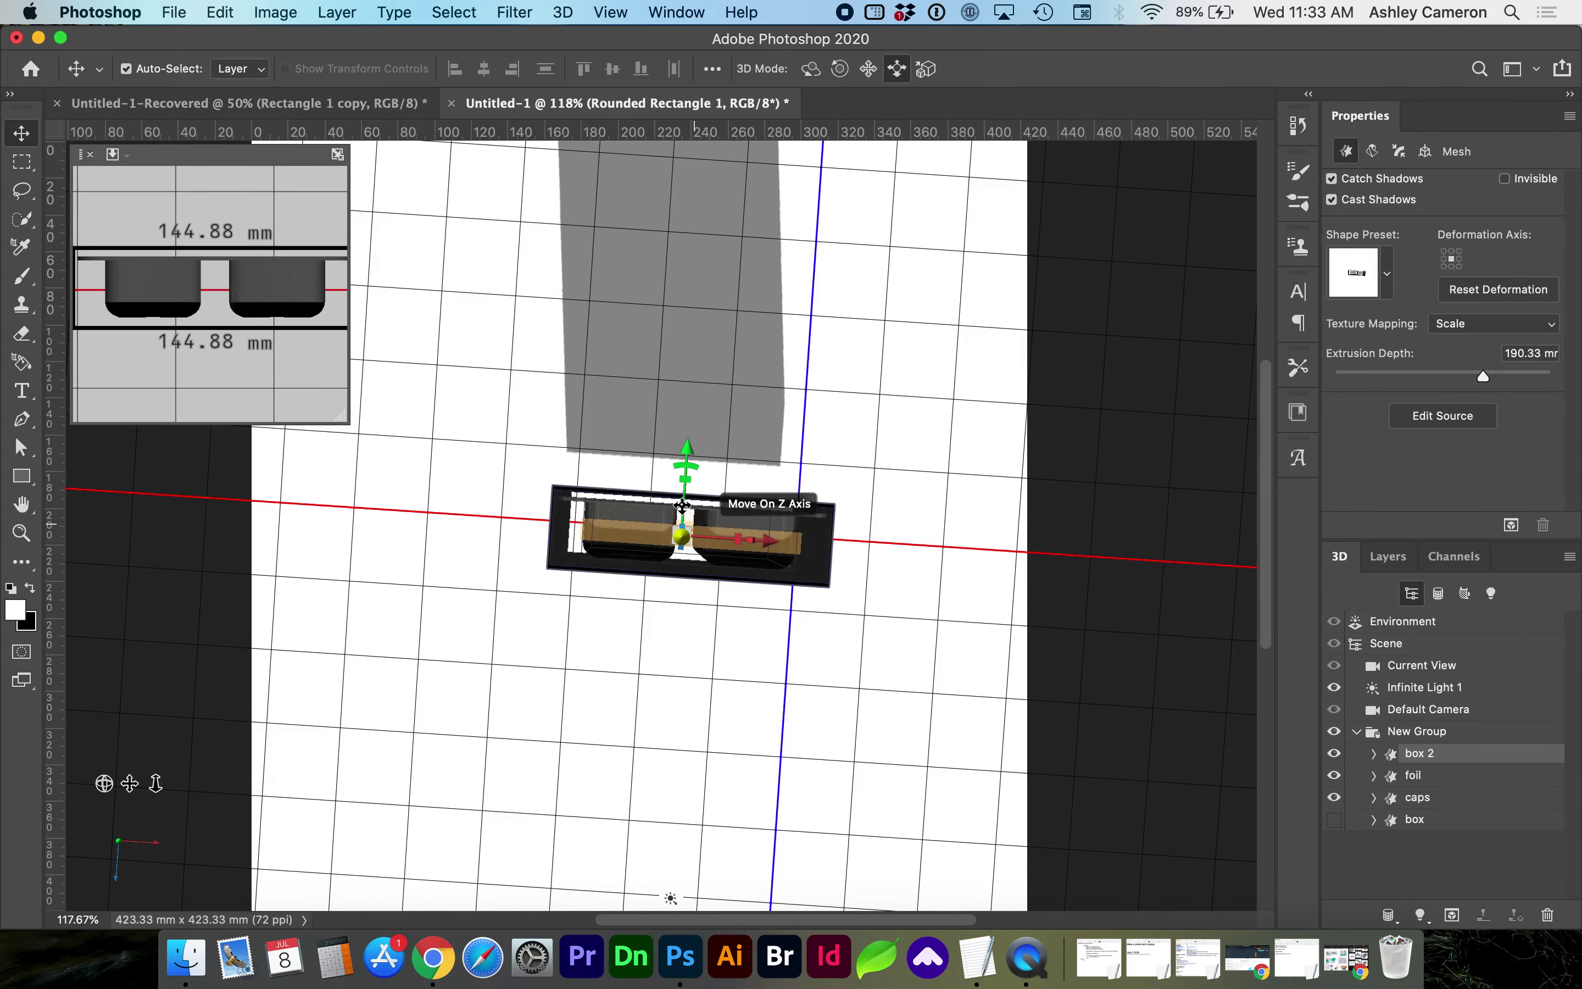
pyautogui.moveTo(685, 480); pyautogui.dragTo(686, 483)
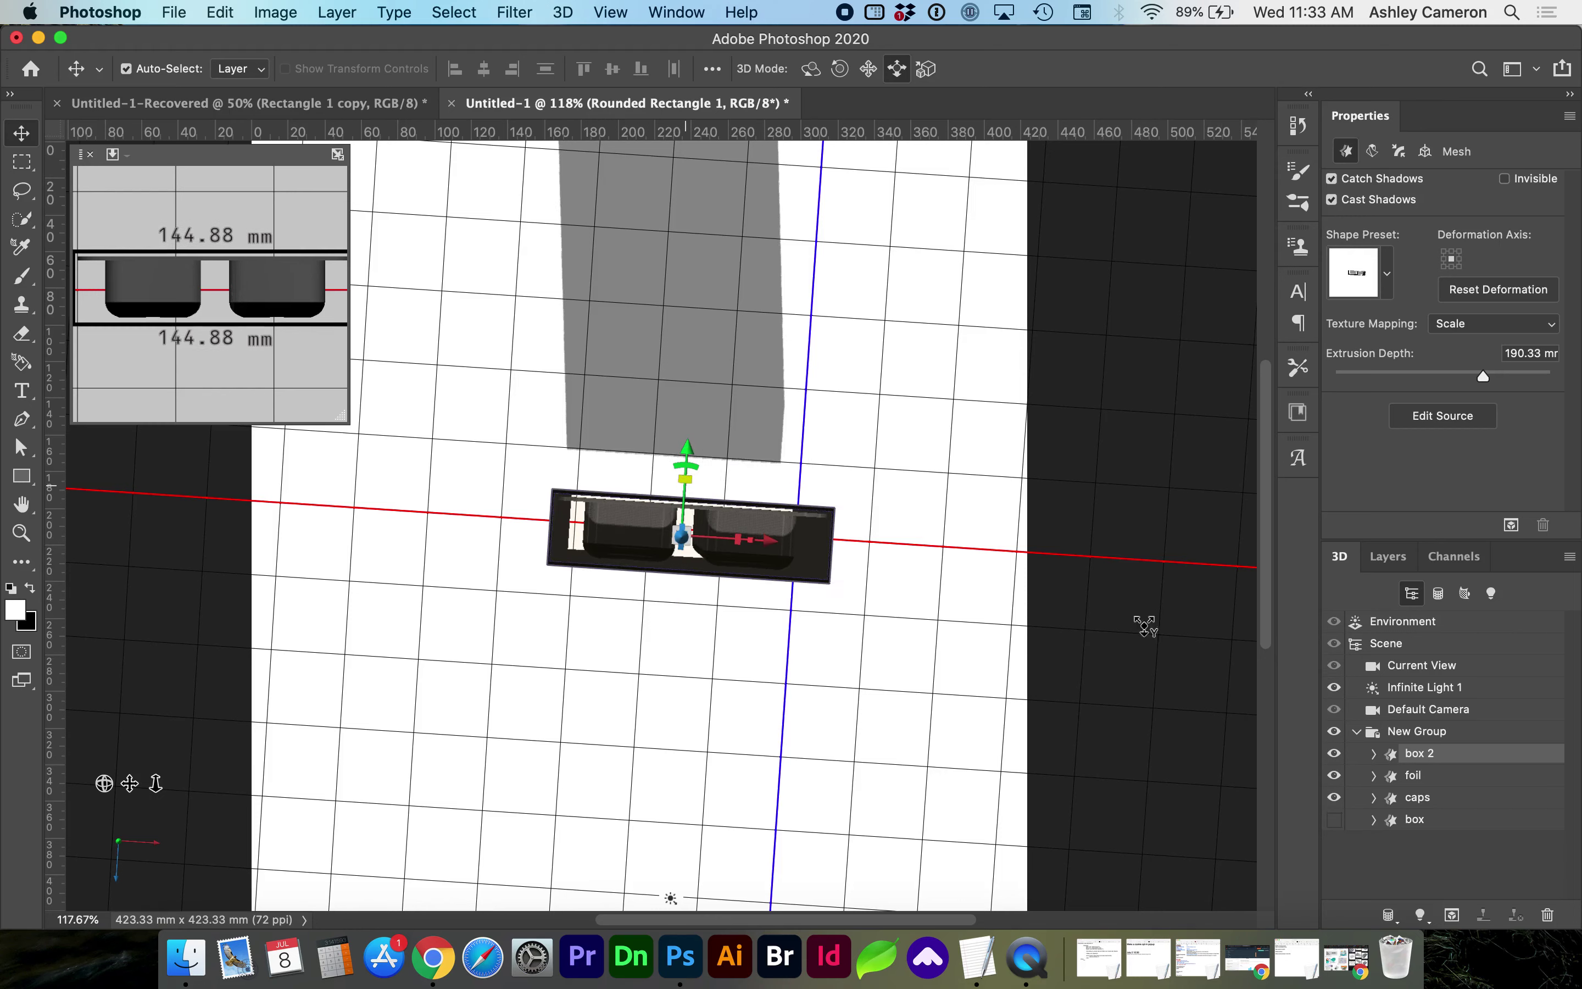
# - Reset to the default camera and shift New Group left to X −99.51 mm
pyautogui.click(1471, 736)
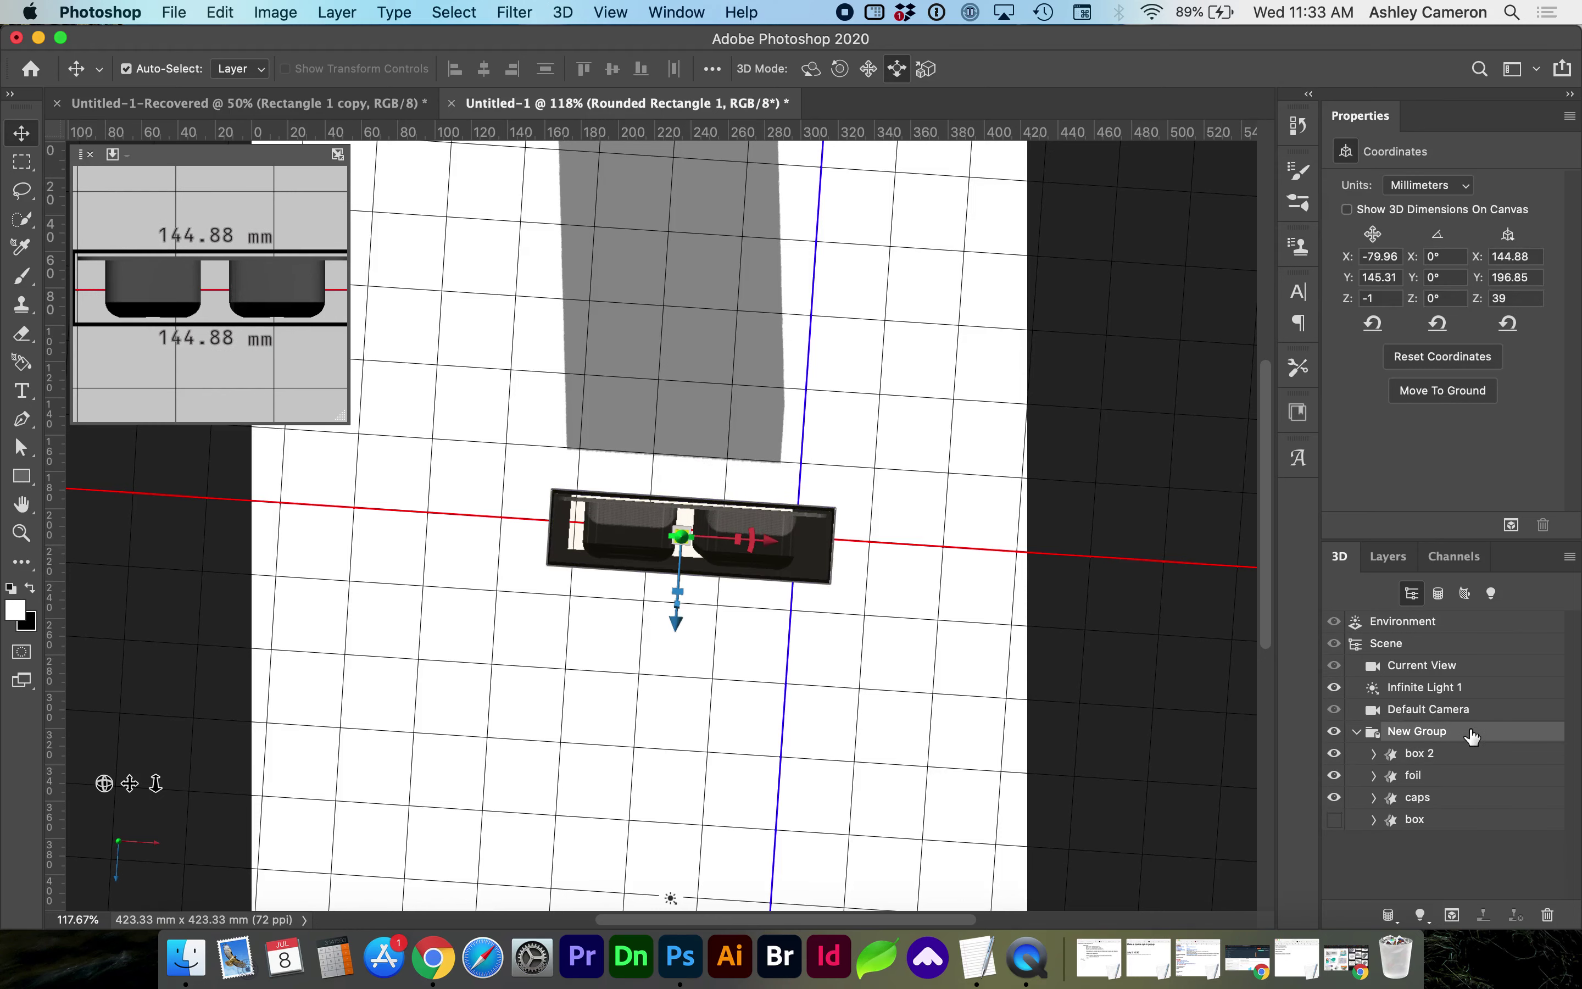
pyautogui.click(1444, 714)
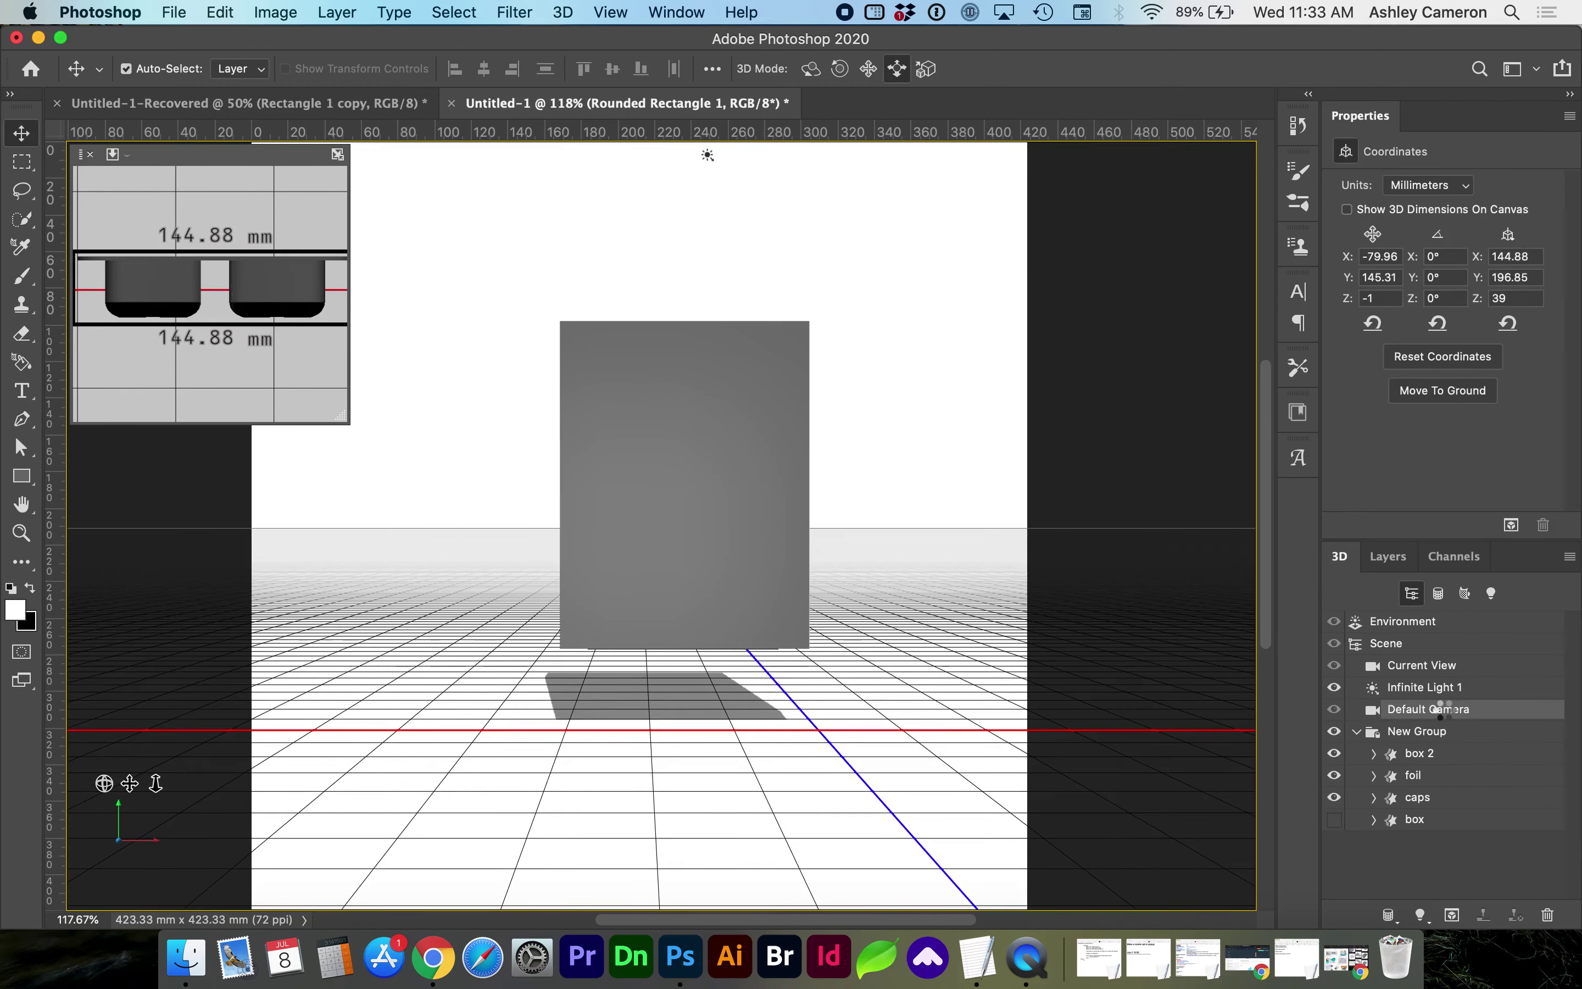
pyautogui.click(1435, 730)
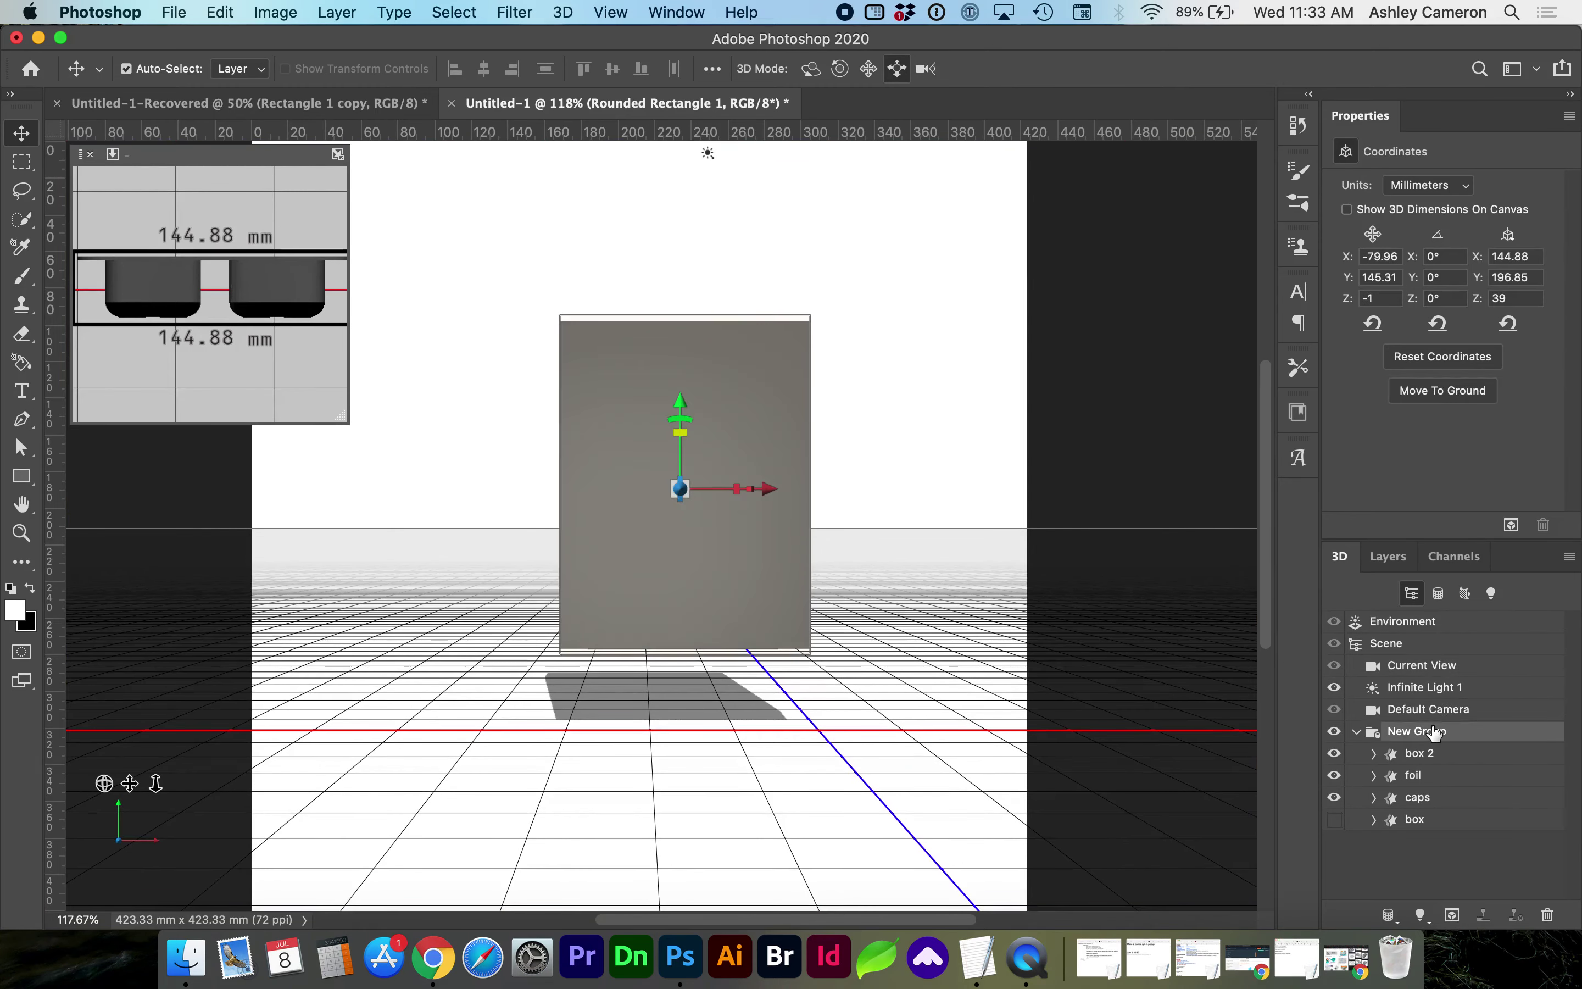
pyautogui.moveTo(757, 489); pyautogui.dragTo(736, 488)
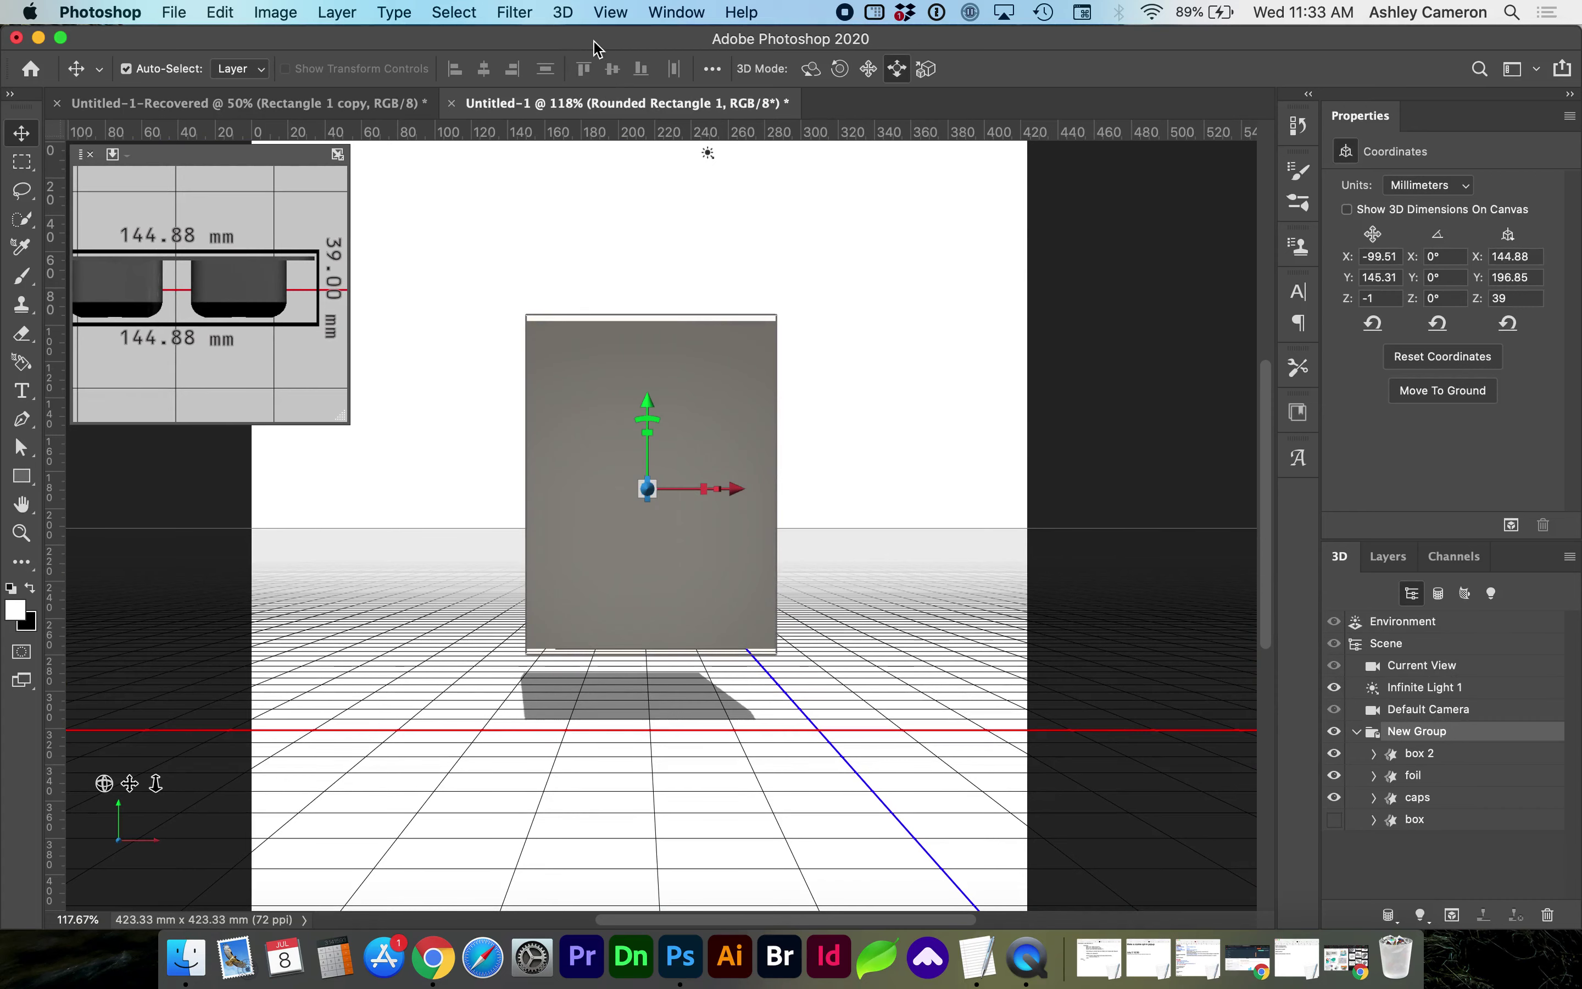
pyautogui.click(564, 13)
# - Export the 3D layer as a Wavefront|OBJ file, then switch to Adobe Dimension
pyautogui.click(591, 76)
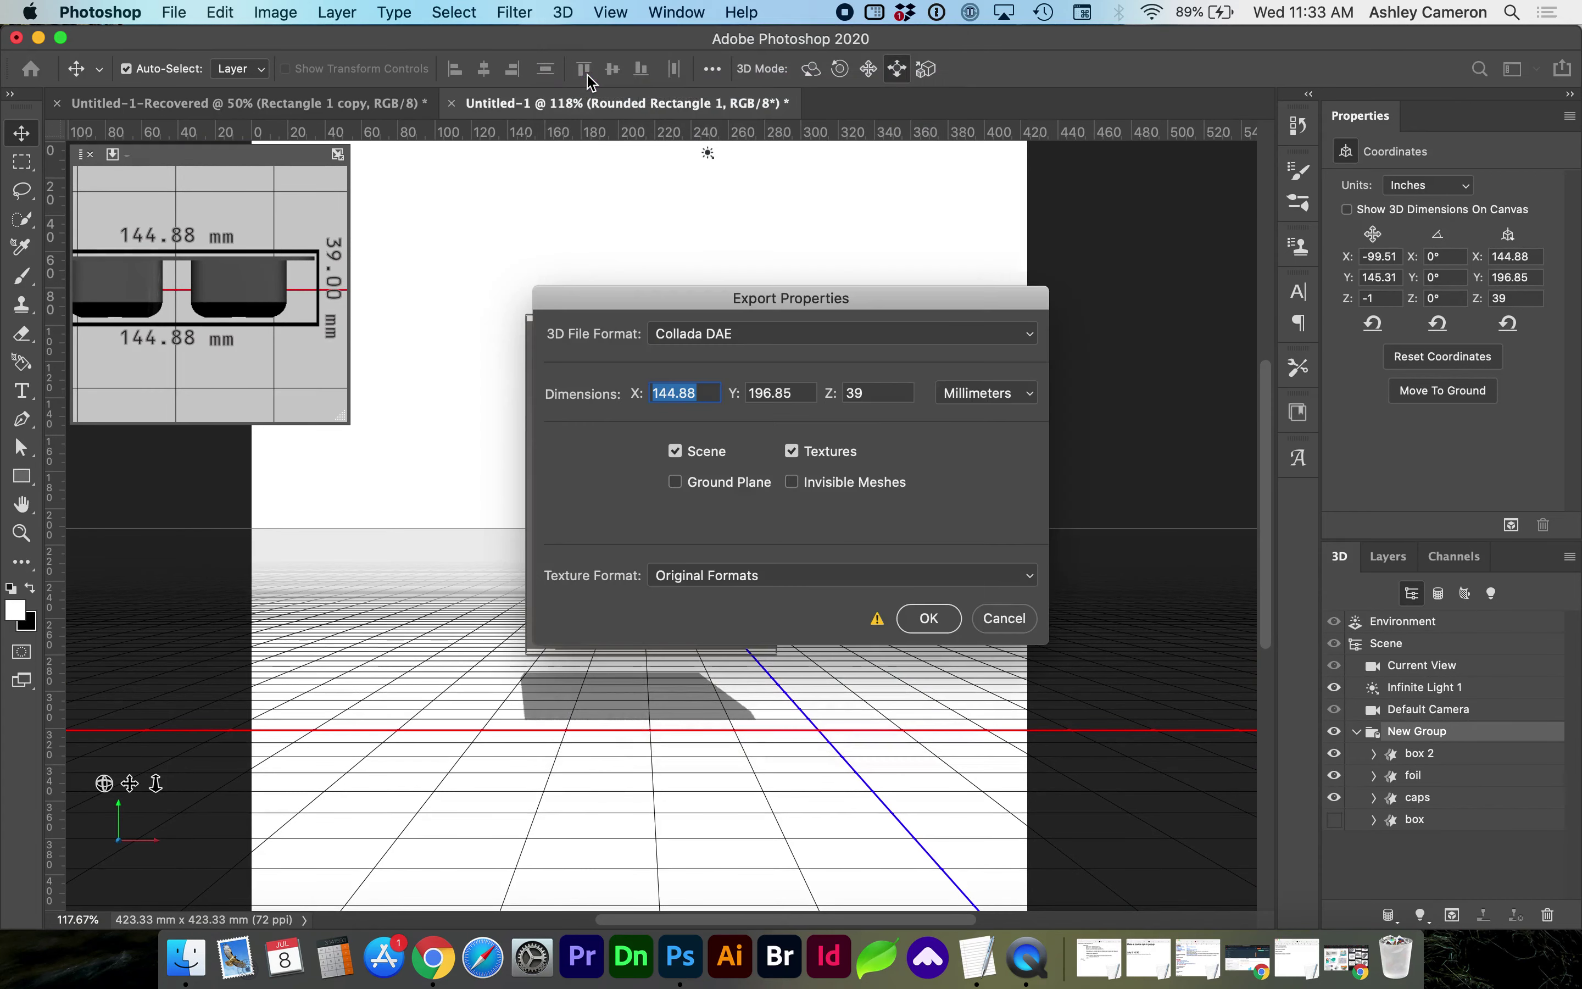
pyautogui.click(684, 333)
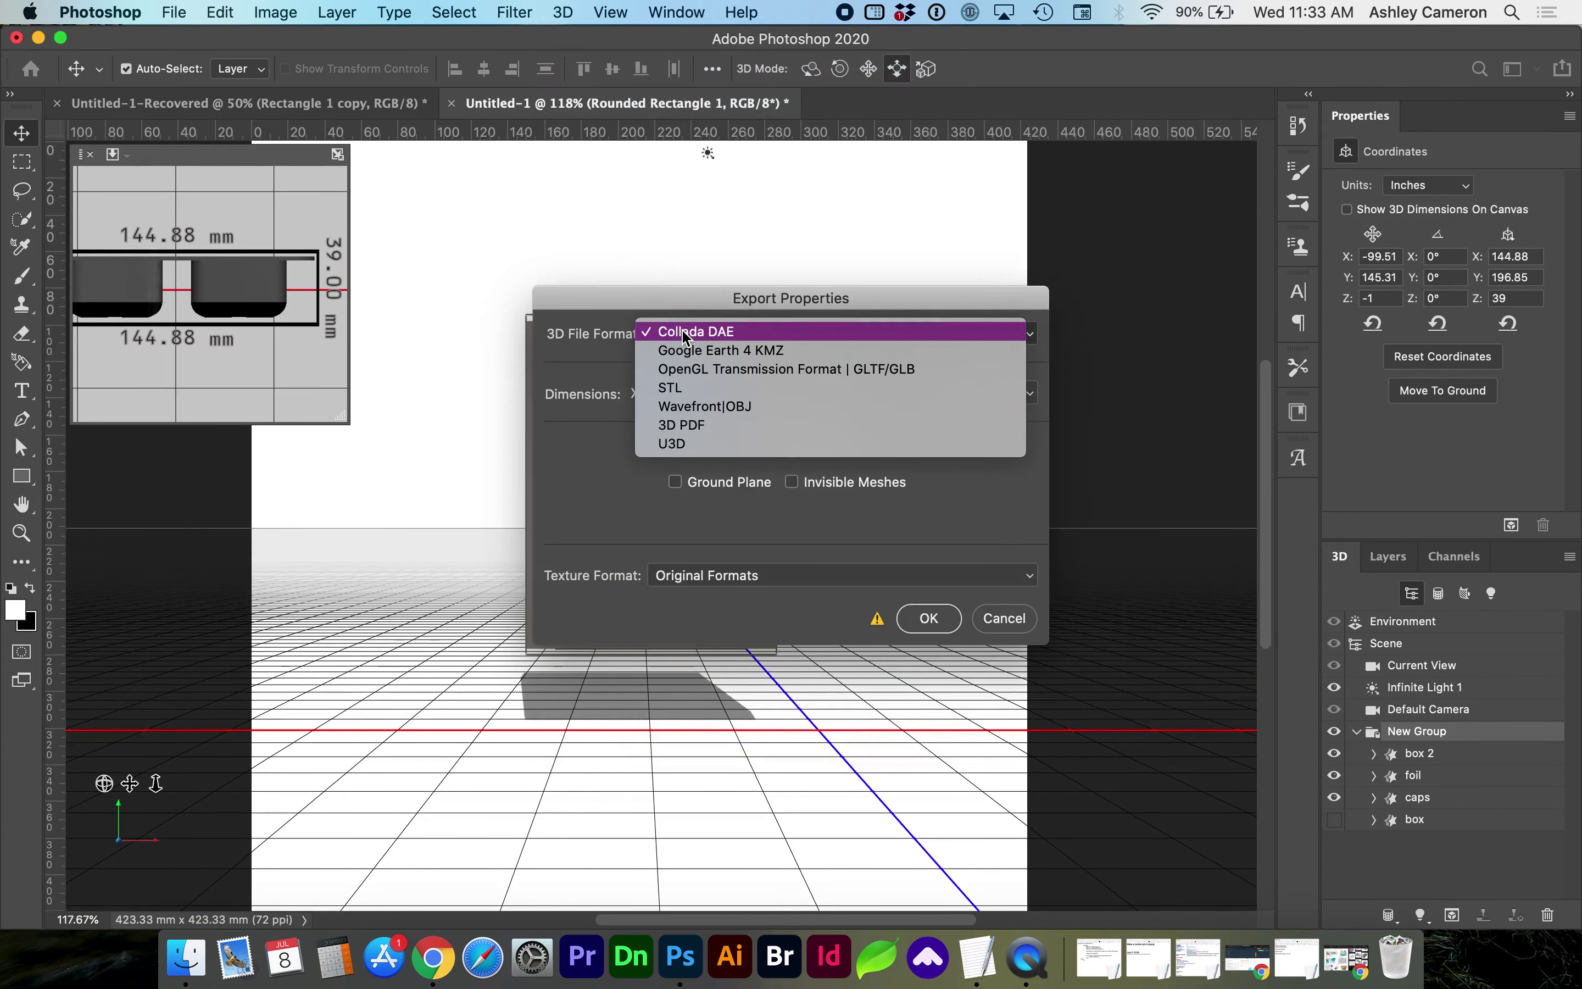
pyautogui.click(711, 407)
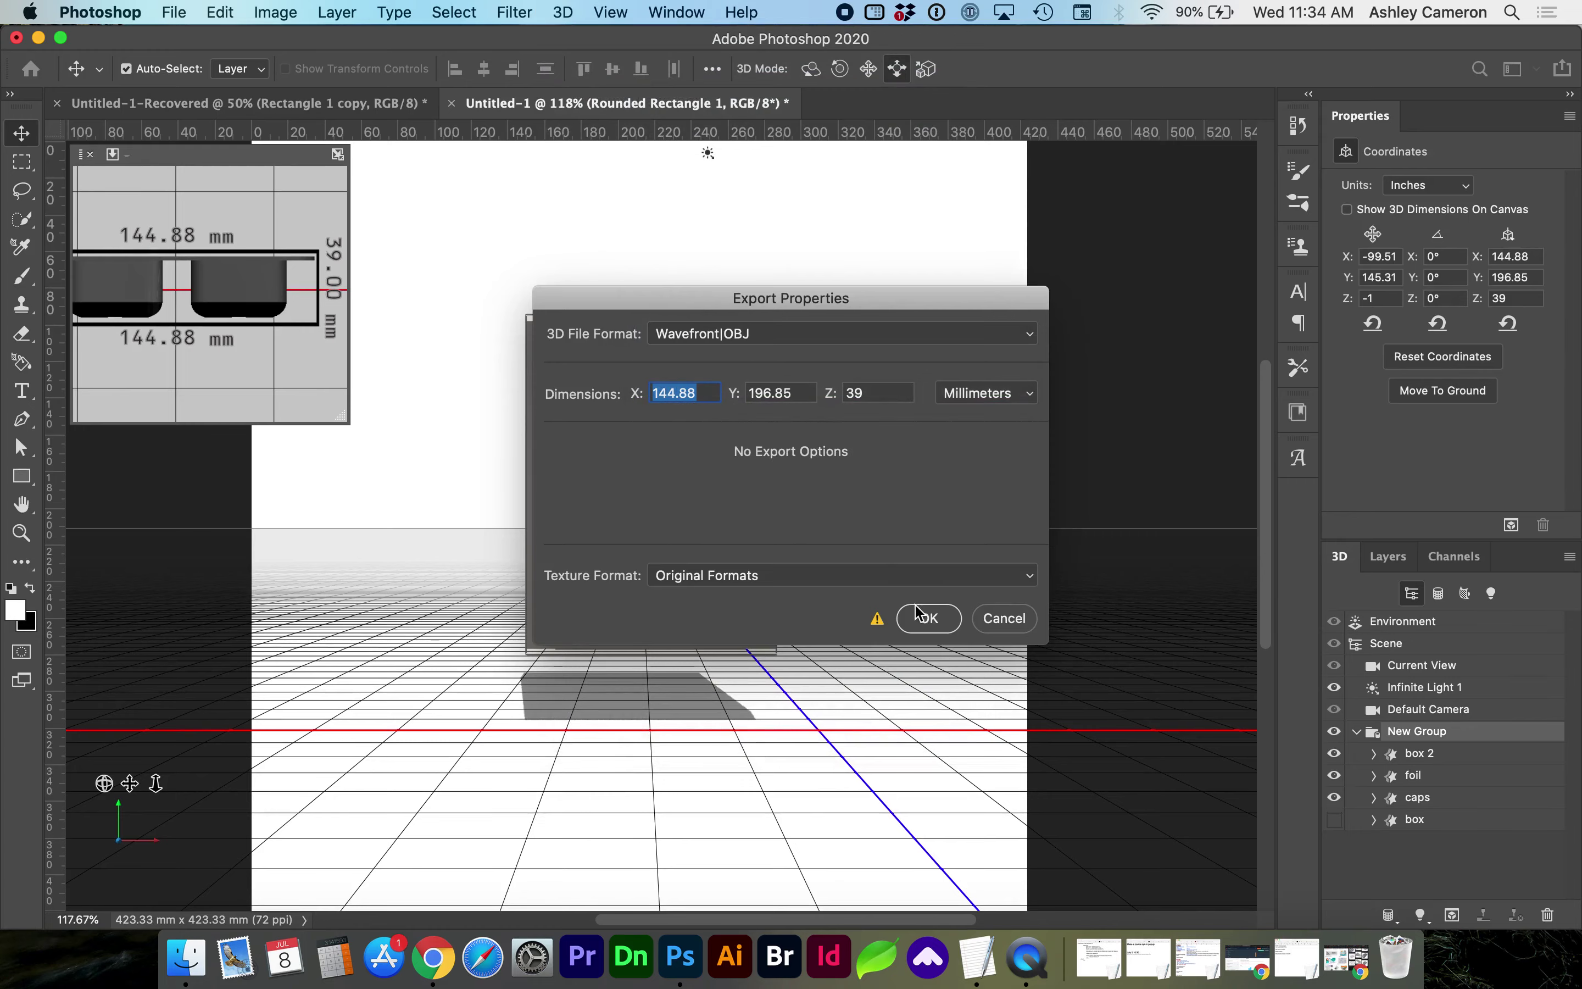
pyautogui.click(927, 618)
pyautogui.click(1201, 735)
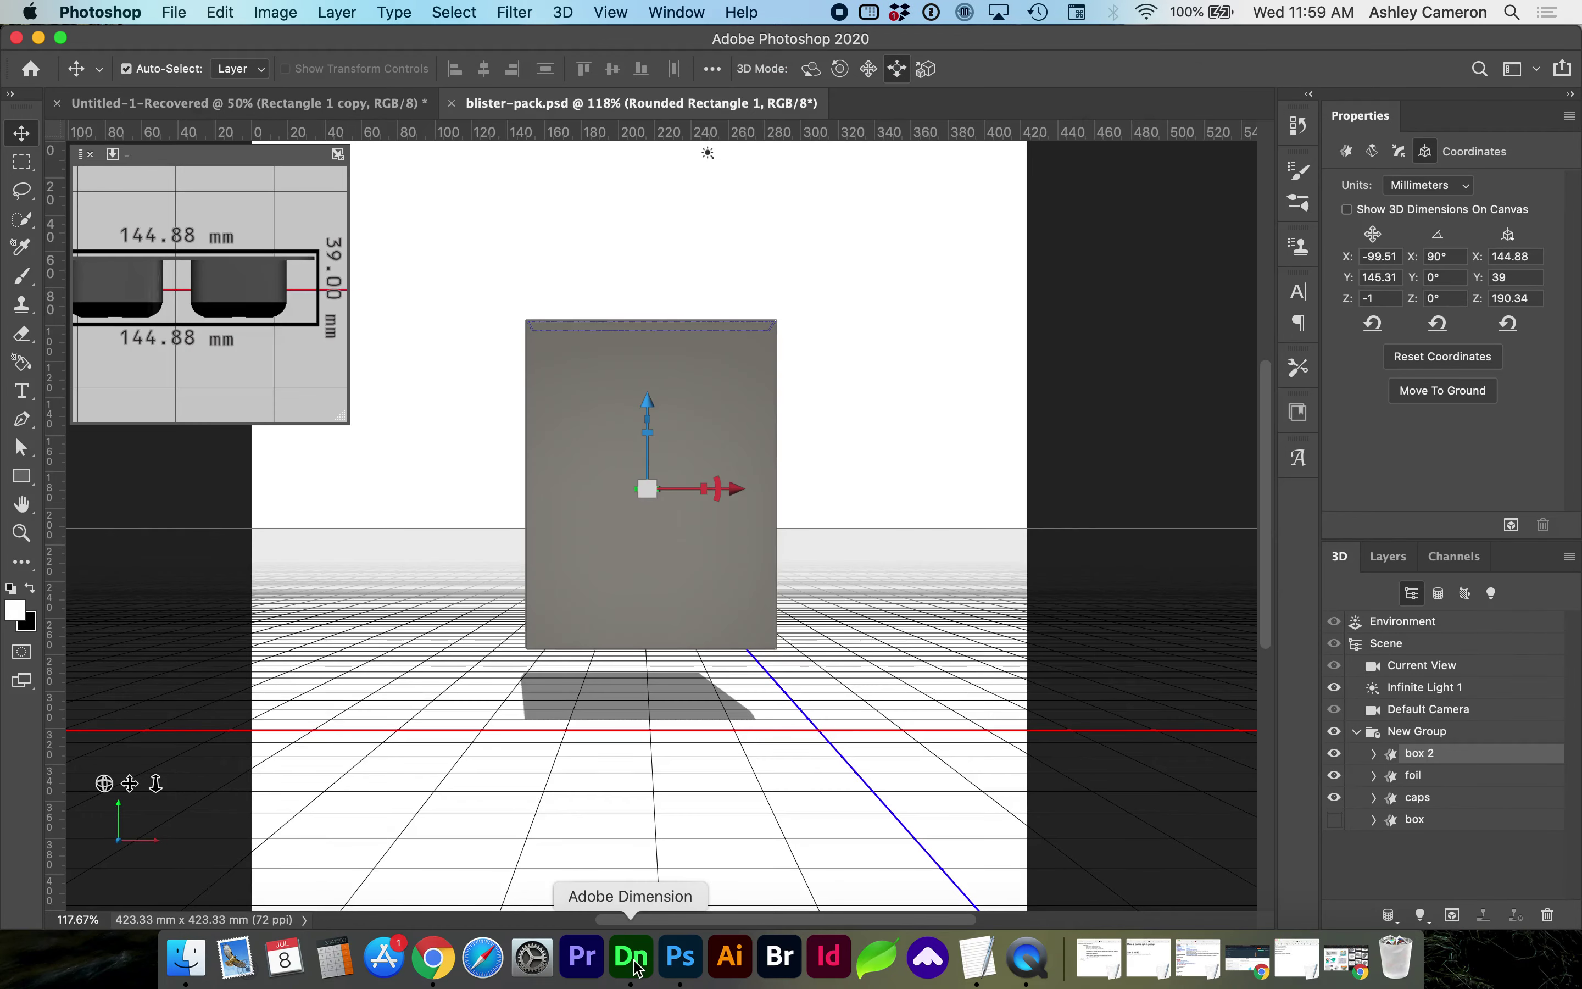
pyautogui.click(632, 959)
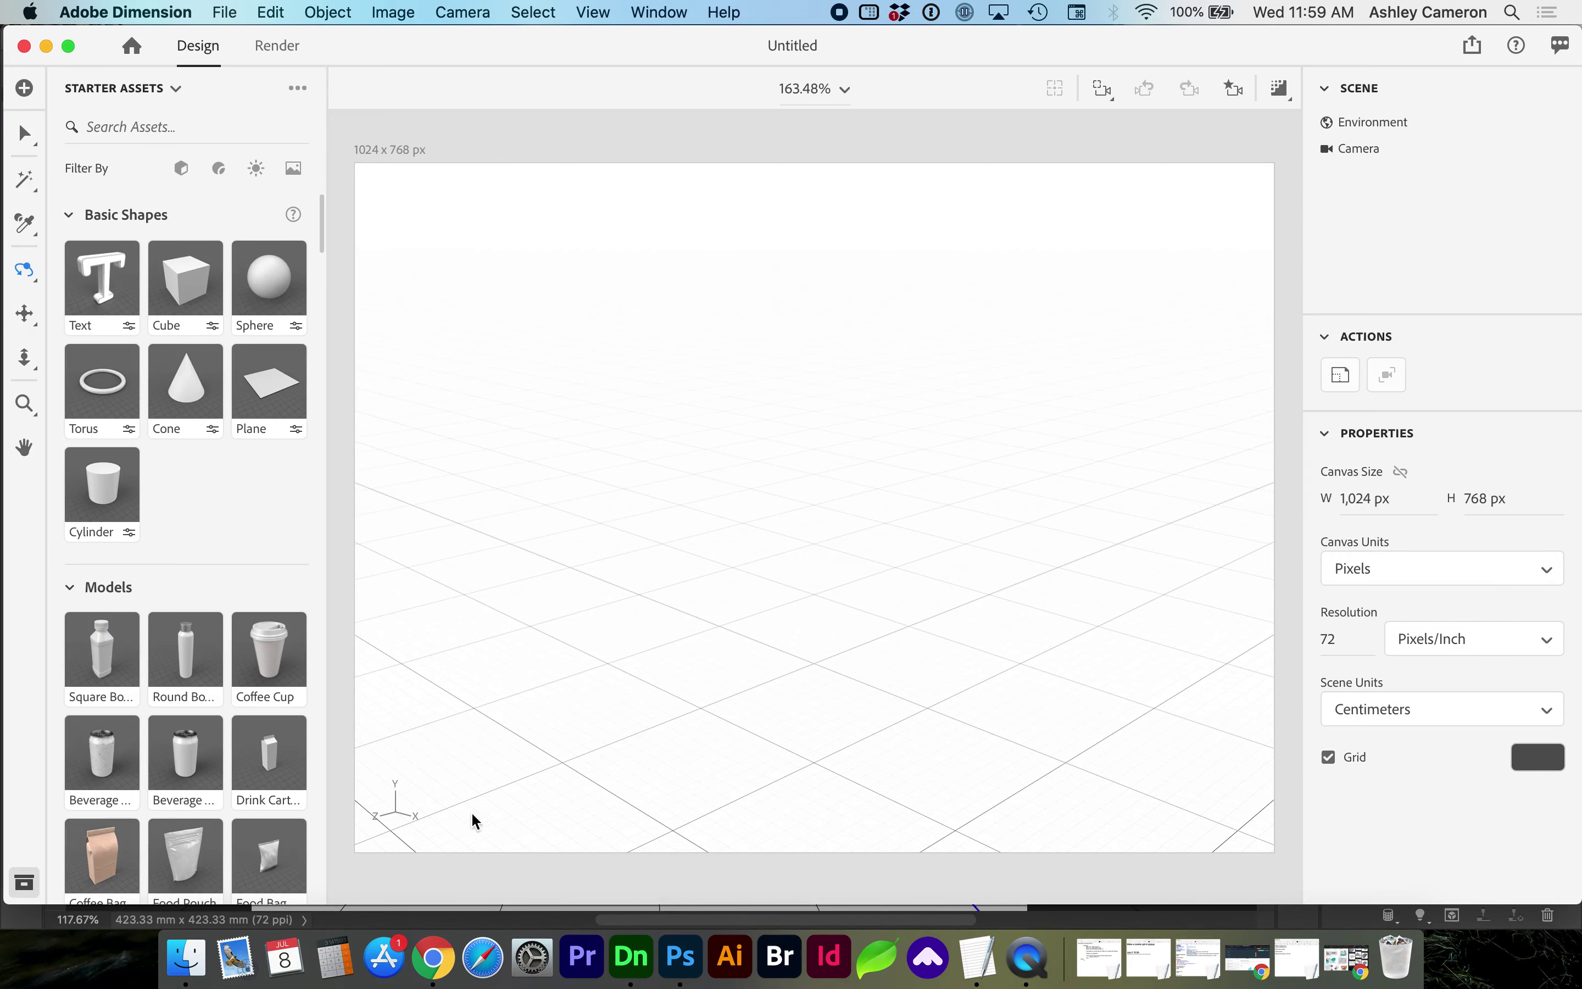
# - Trash the 16 files in the blister pack folder other than blister-pack.obj and blister-pack.psd
pyautogui.click(186, 958)
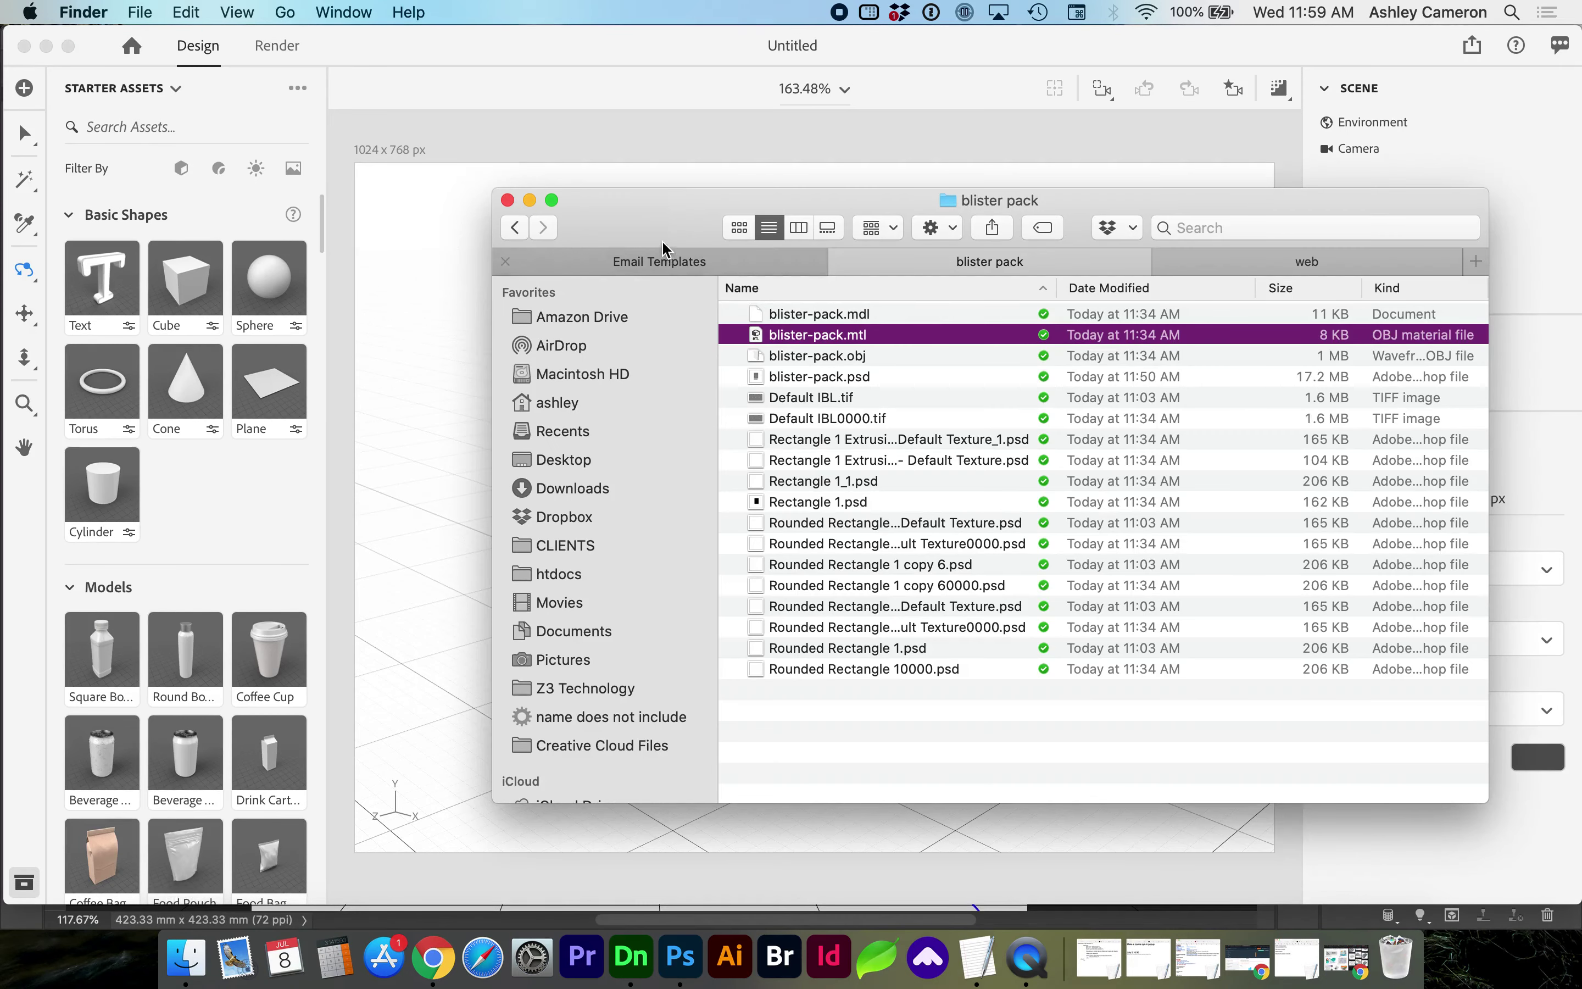
pyautogui.moveTo(656, 216); pyautogui.dragTo(795, 212)
pyautogui.click(955, 353)
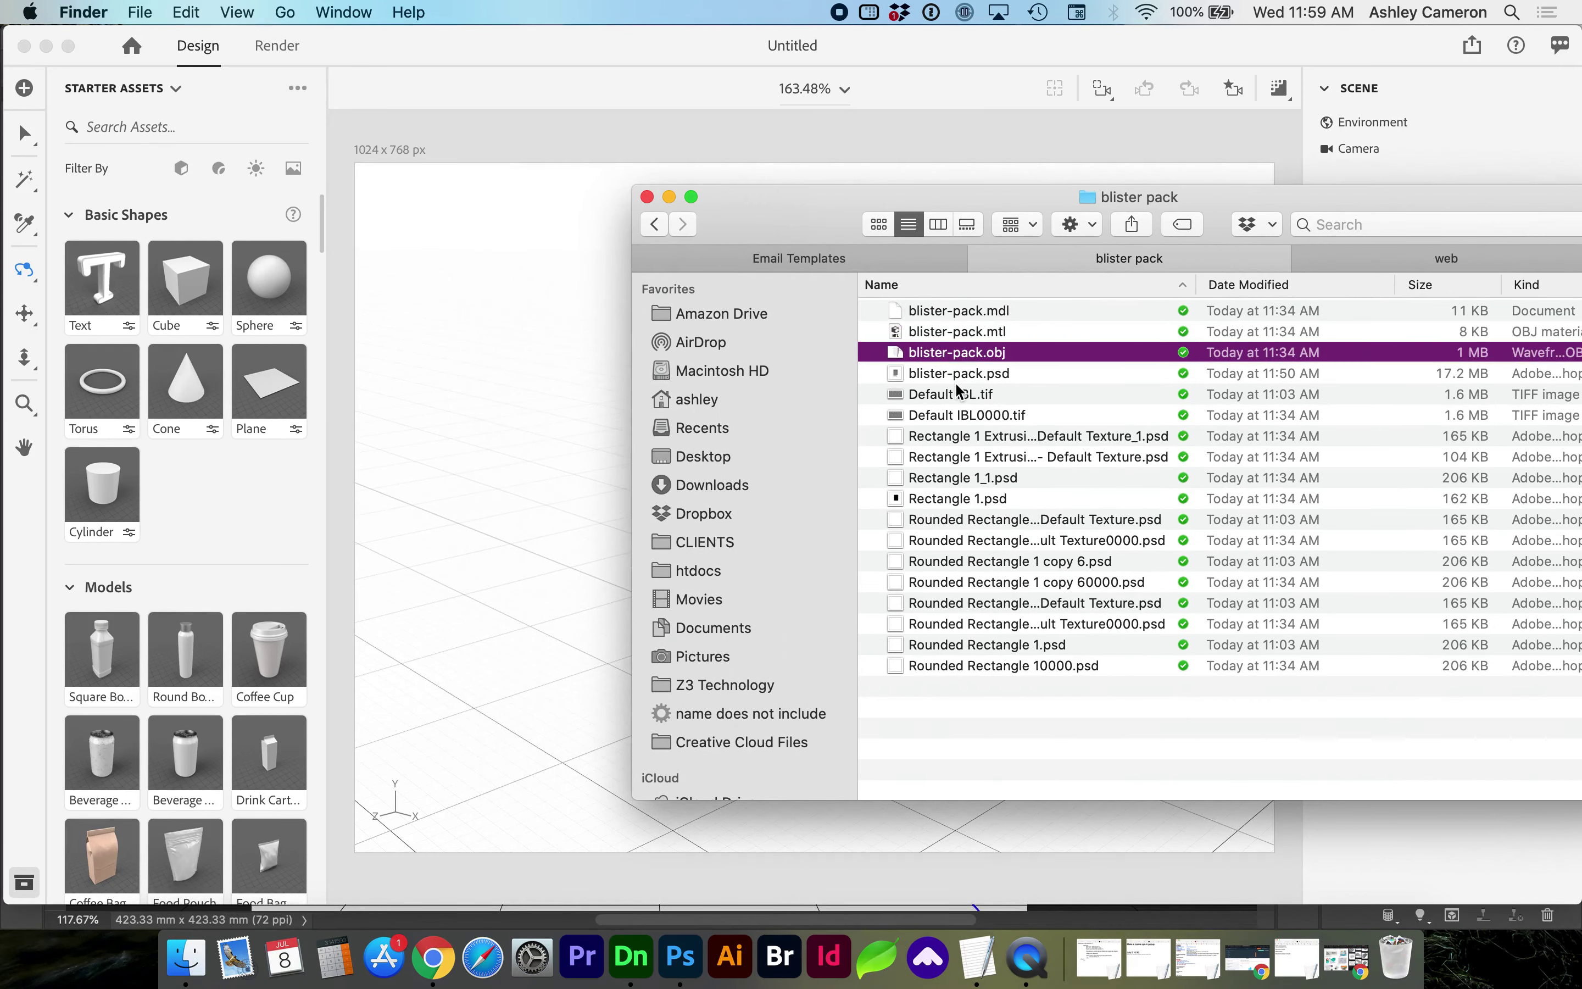
pyautogui.click(958, 396)
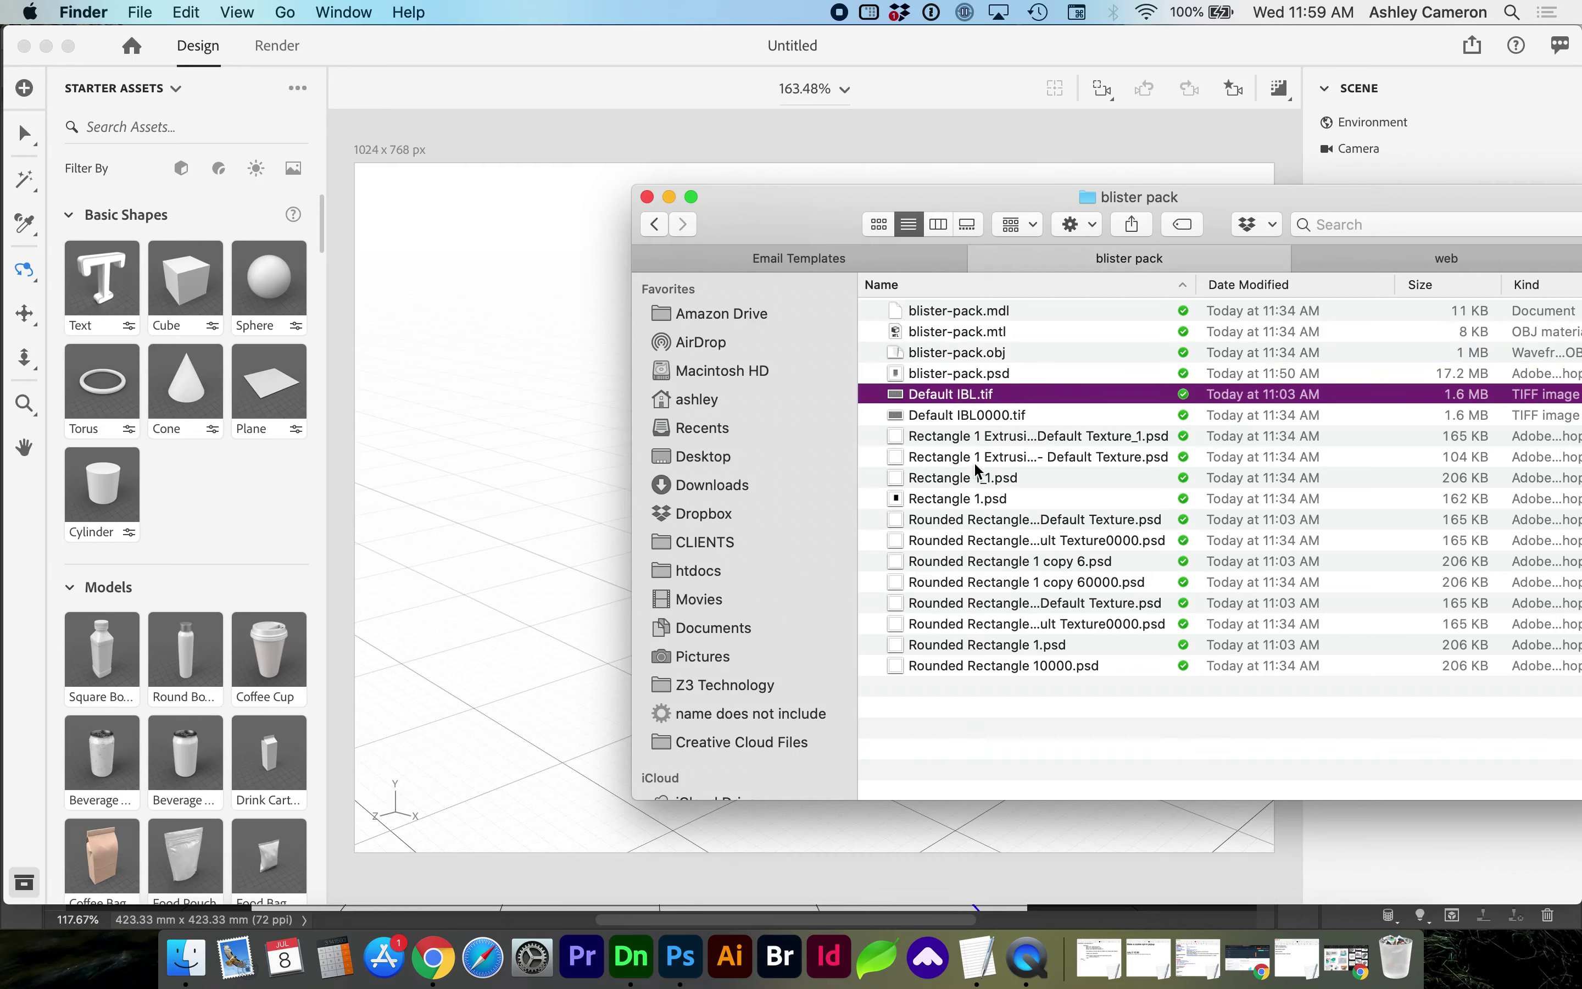
pyautogui.keyDown('shift'); pyautogui.click(975, 666); pyautogui.keyUp('shift')
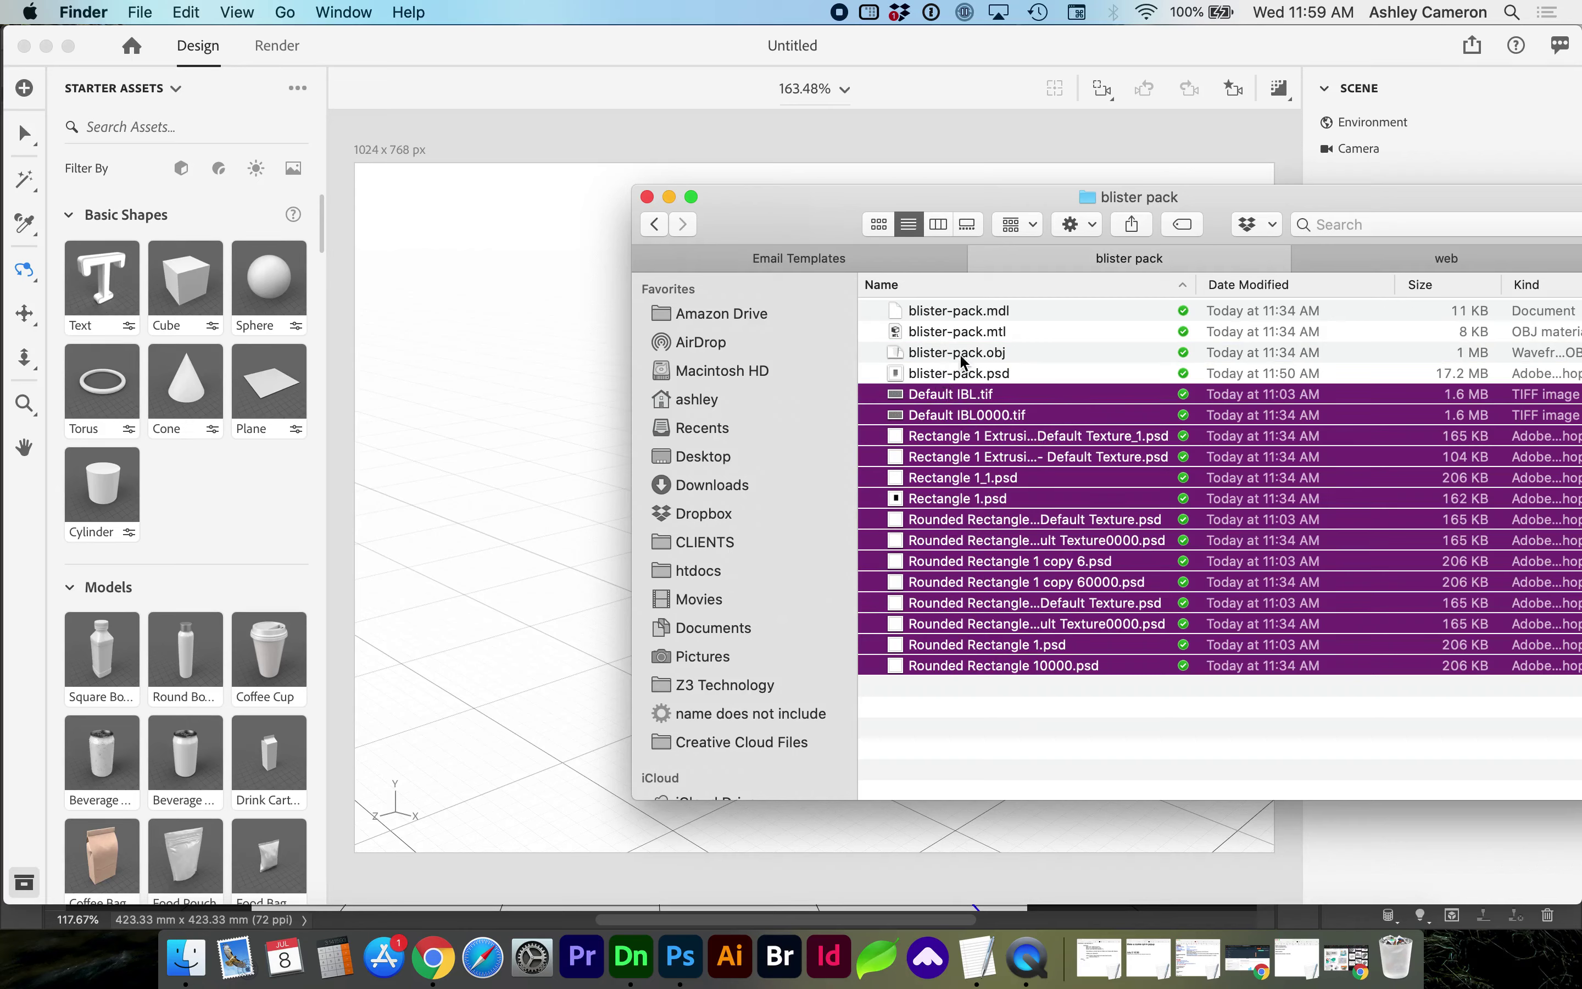
pyautogui.keyDown('super'); pyautogui.click(1001, 332); pyautogui.keyUp('super')
pyautogui.keyDown('super'); pyautogui.click(1020, 311); pyautogui.keyUp('super')
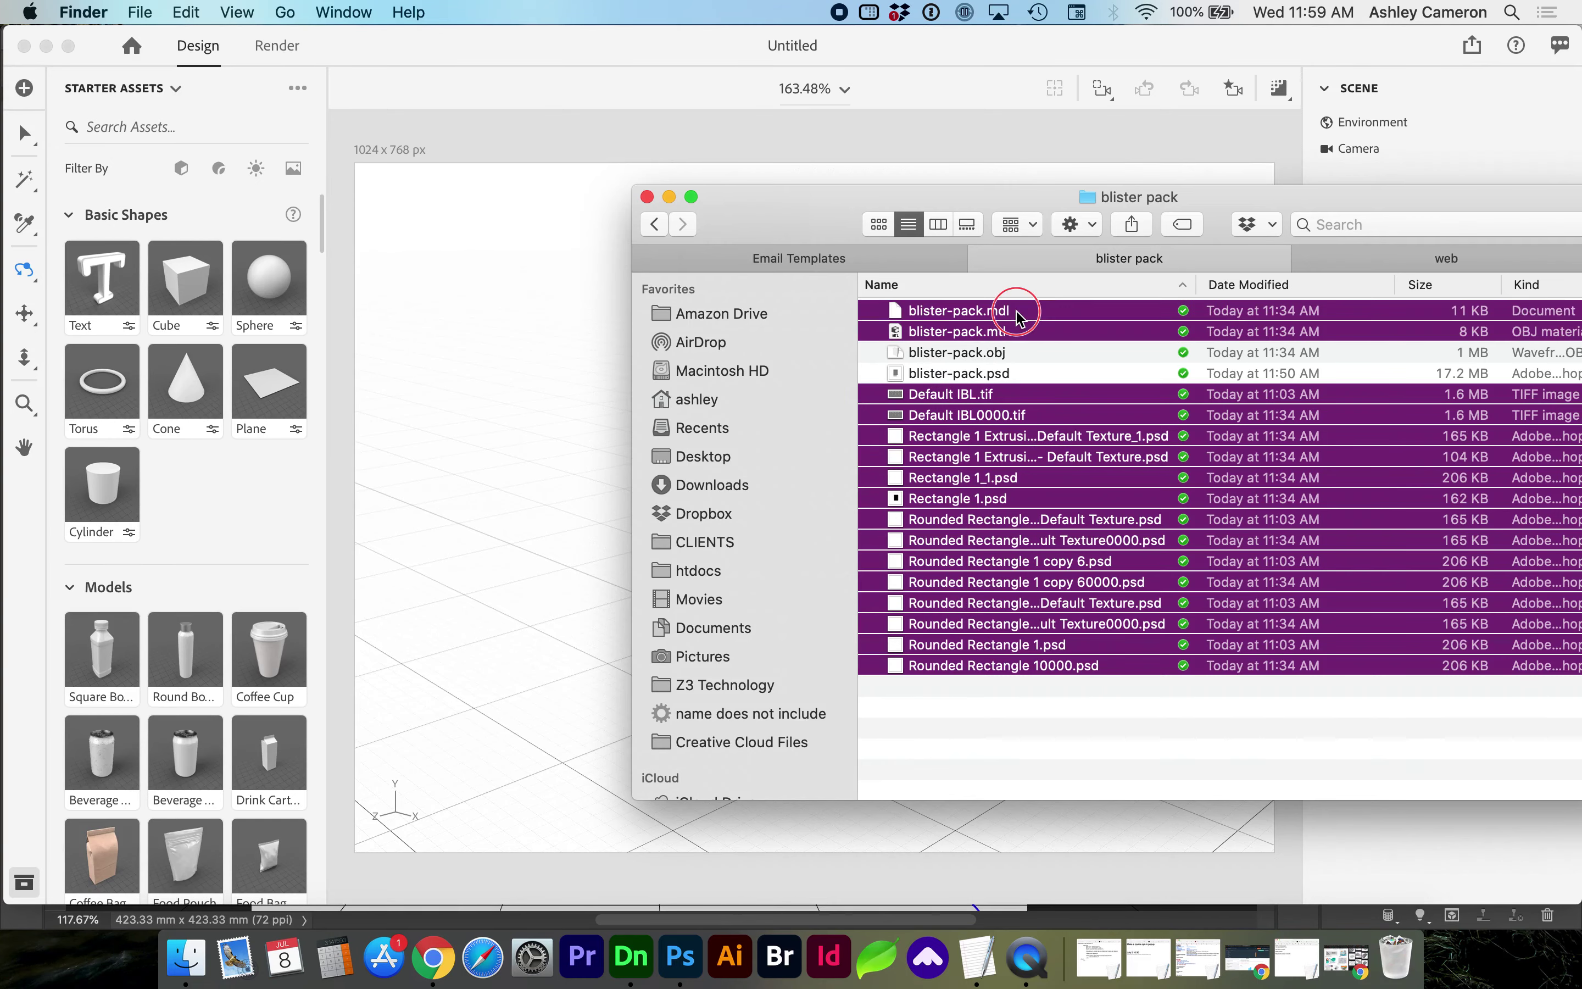
pyautogui.moveTo(1020, 311); pyautogui.dragTo(1396, 956)
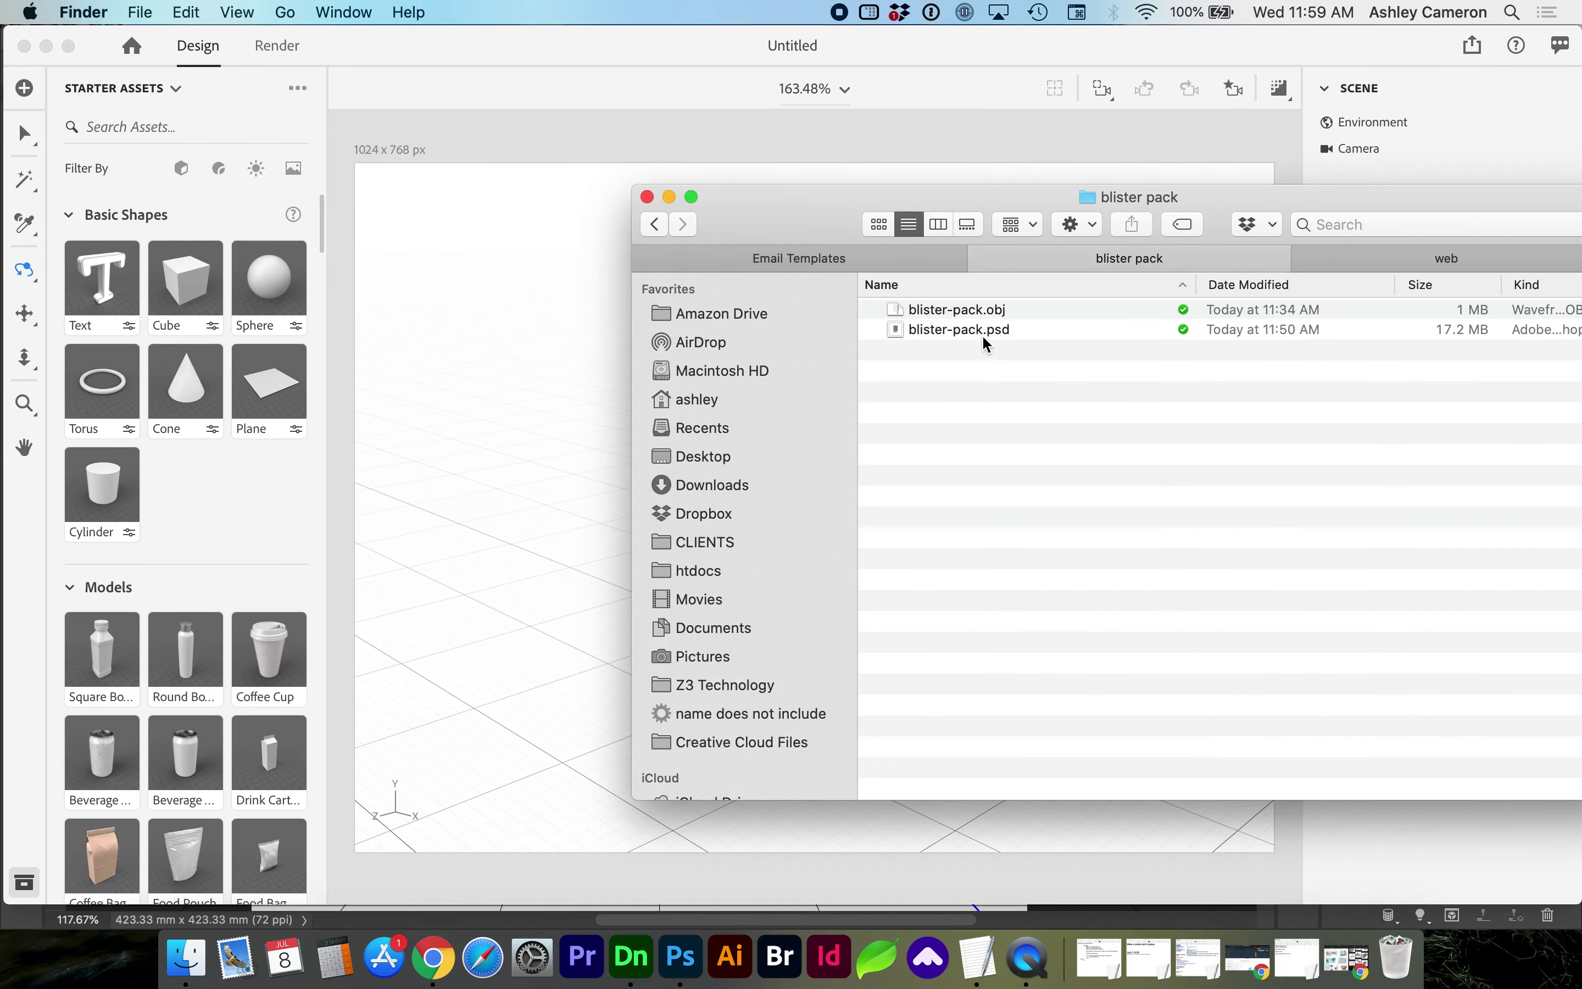
pyautogui.click(972, 314)
# - Import blister-pack.obj into Dimension, orbit to a top-down view, and hide its box part
pyautogui.moveTo(937, 319); pyautogui.dragTo(565, 512)
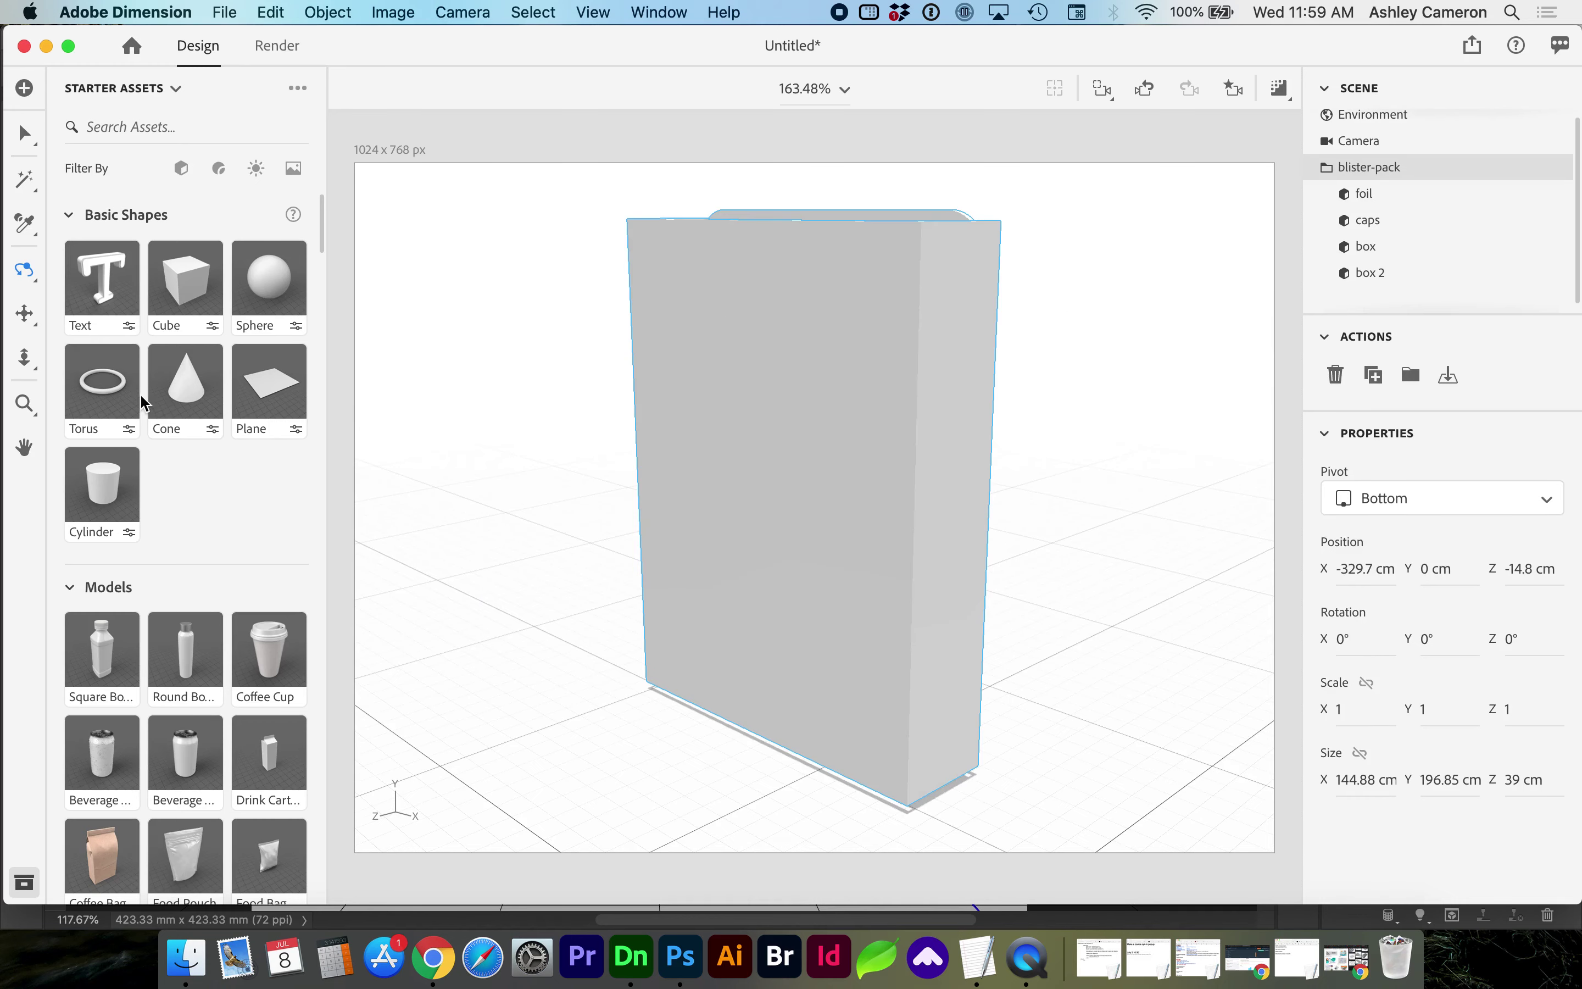
pyautogui.click(24, 278)
pyautogui.moveTo(714, 474); pyautogui.dragTo(768, 599)
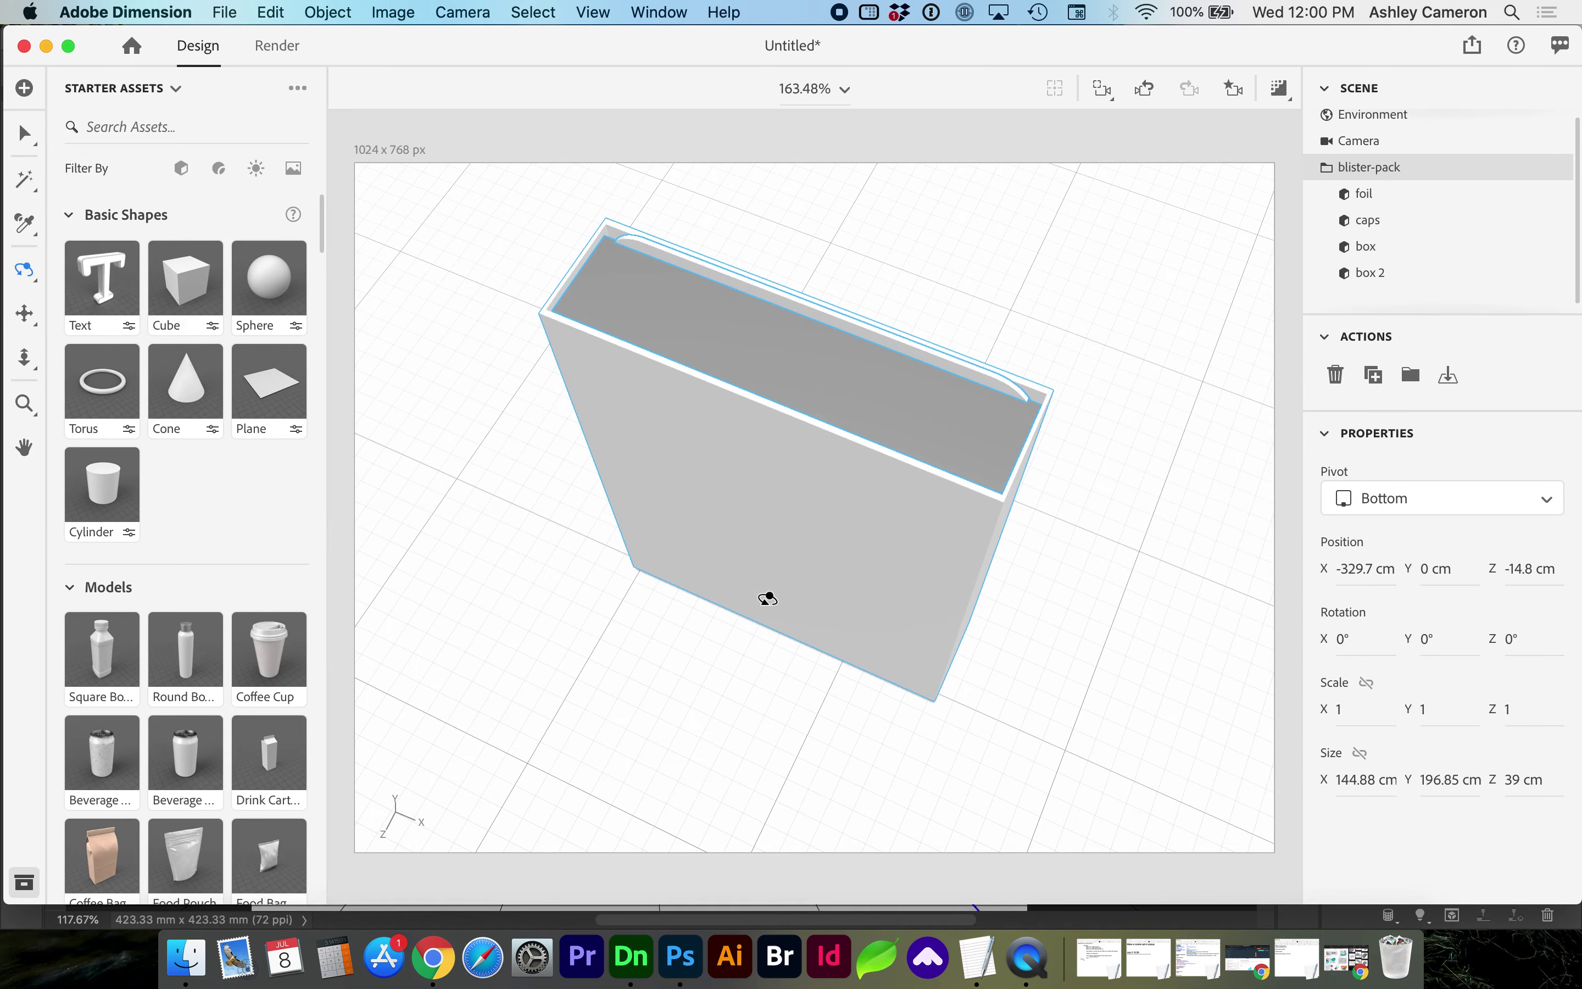
pyautogui.click(1367, 254)
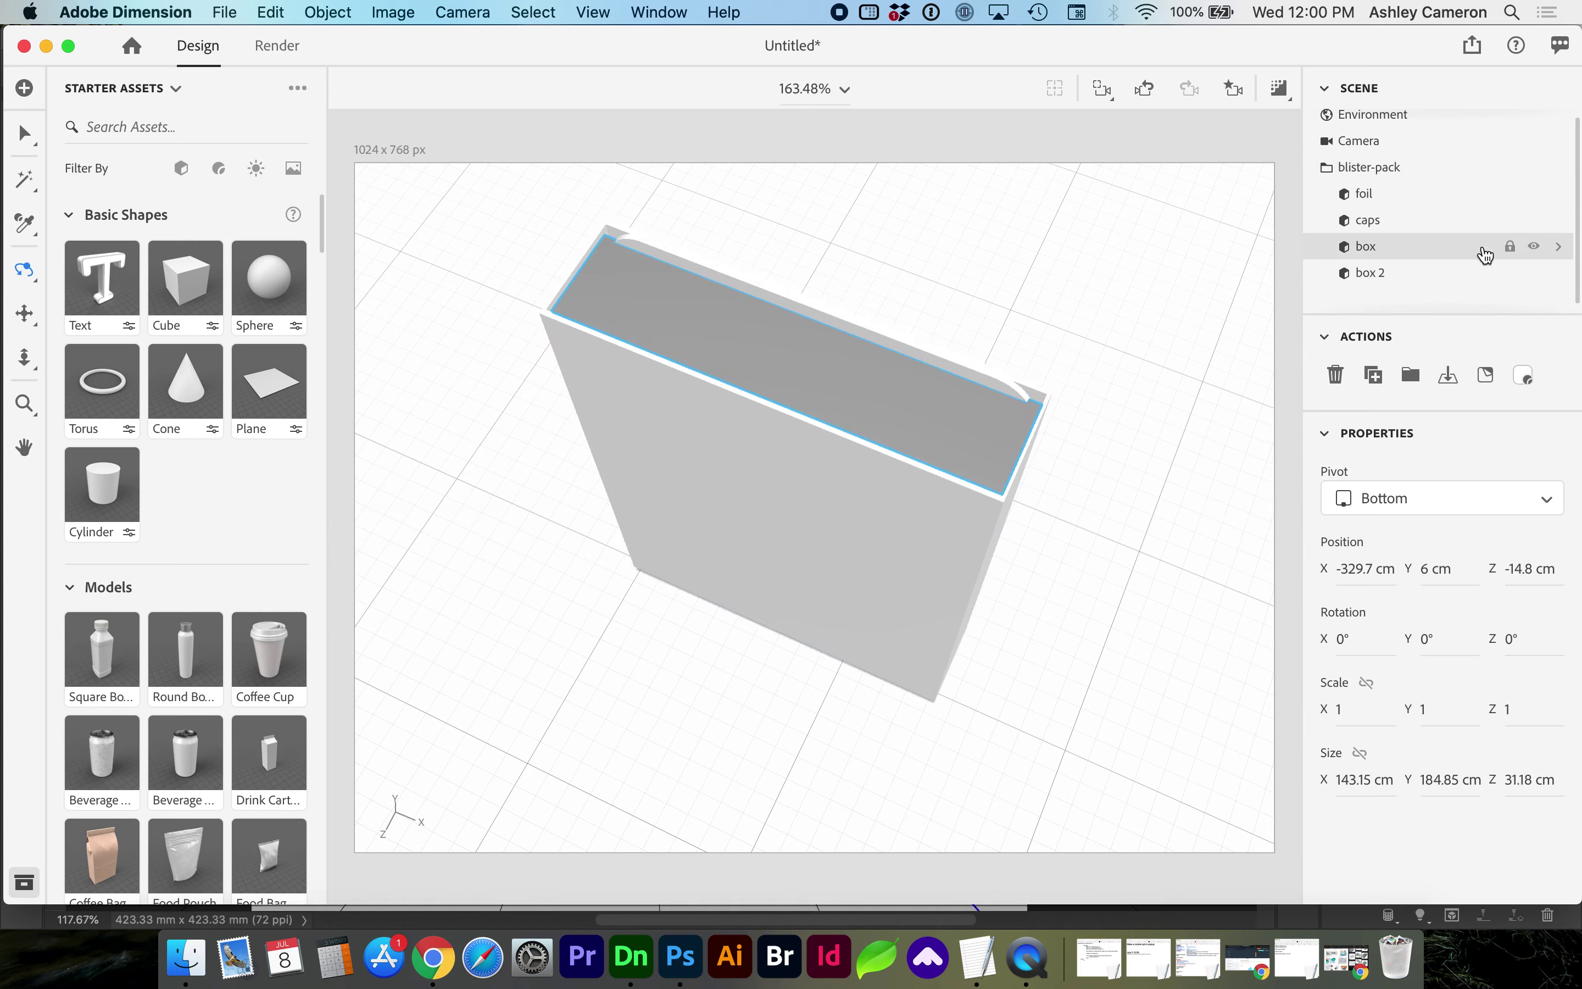
pyautogui.click(1537, 251)
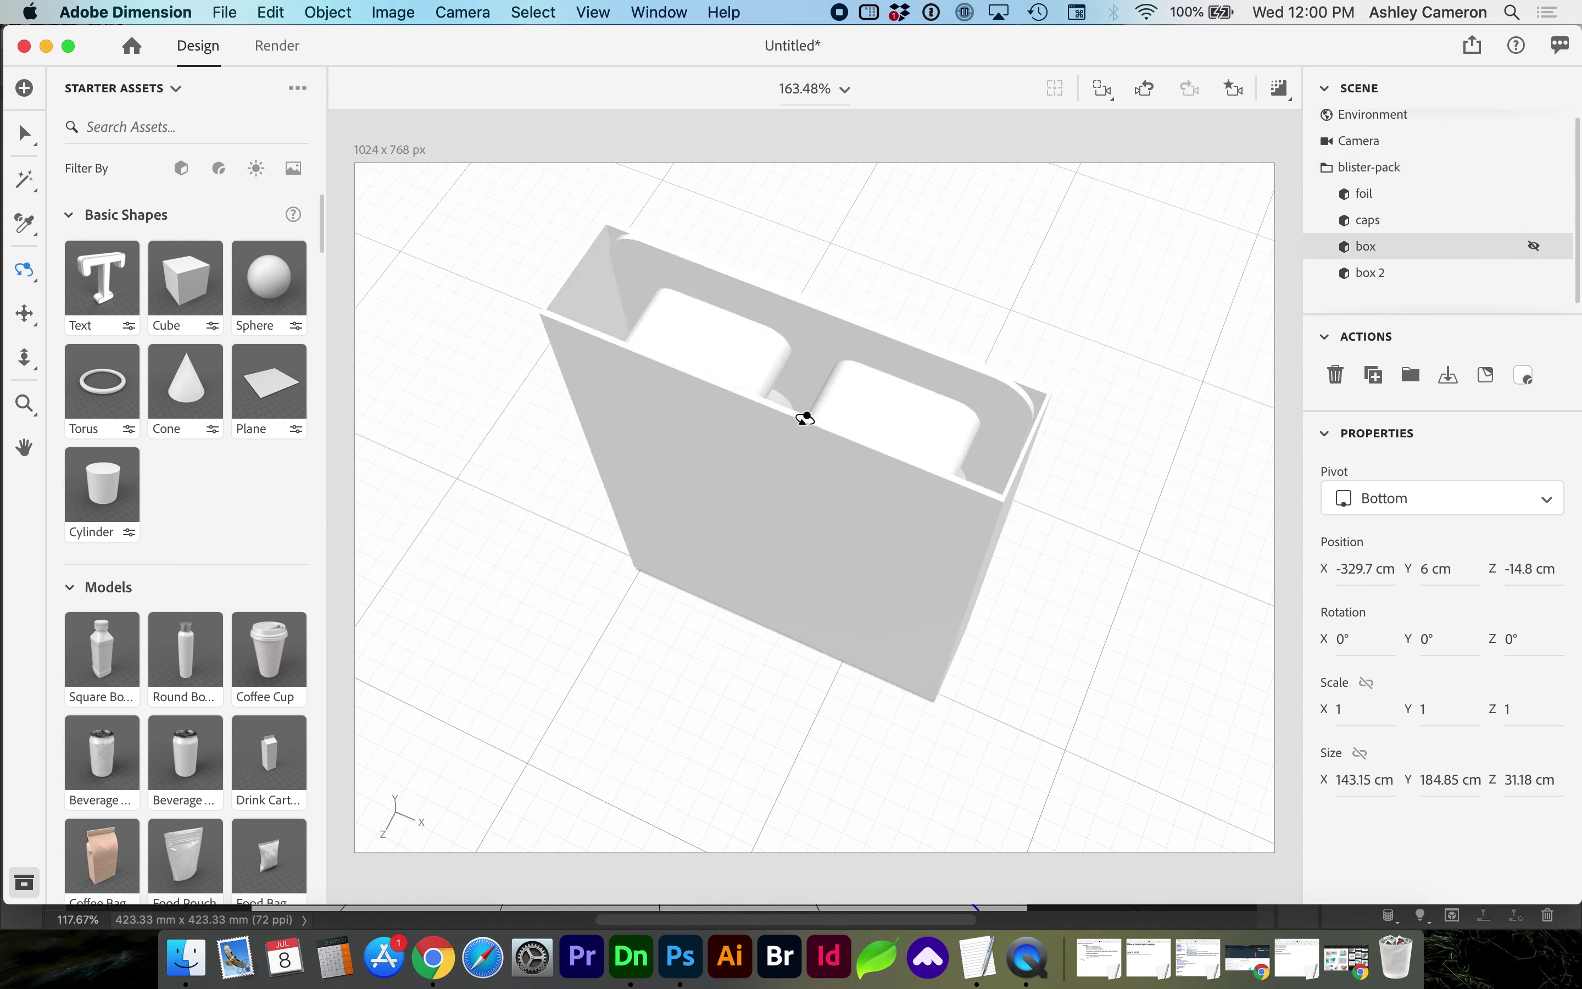
pyautogui.moveTo(798, 421); pyautogui.dragTo(862, 202)
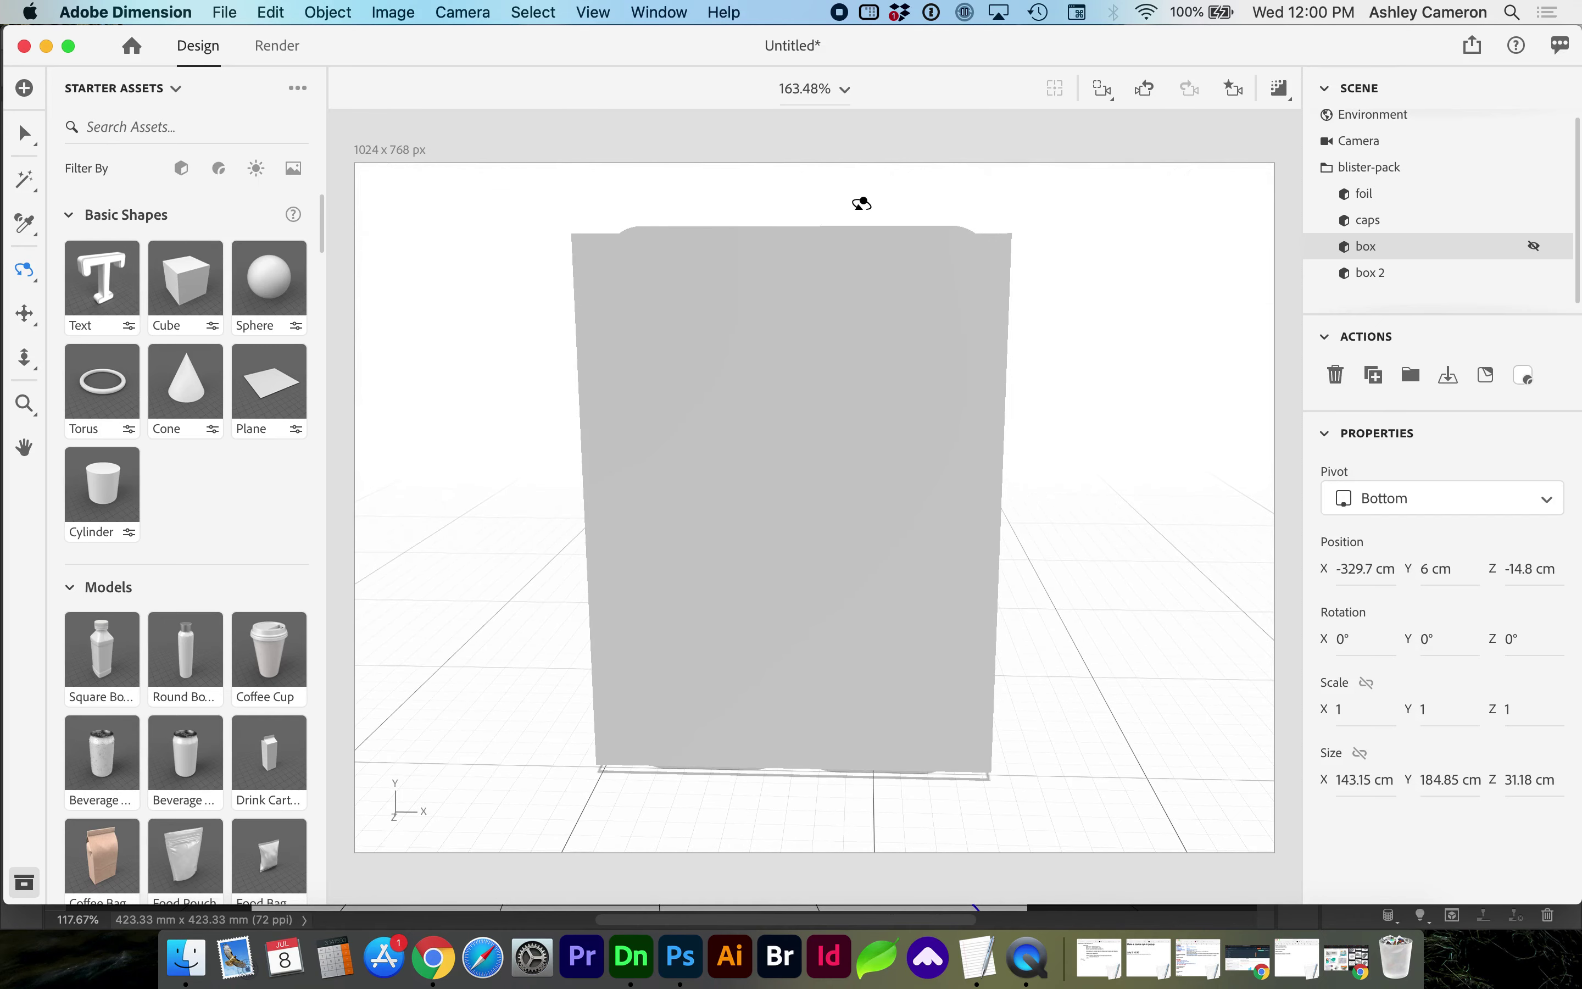
# - Rotate the blister pack around its Z axis, raise it off the ground and slide it left
pyautogui.click(1366, 172)
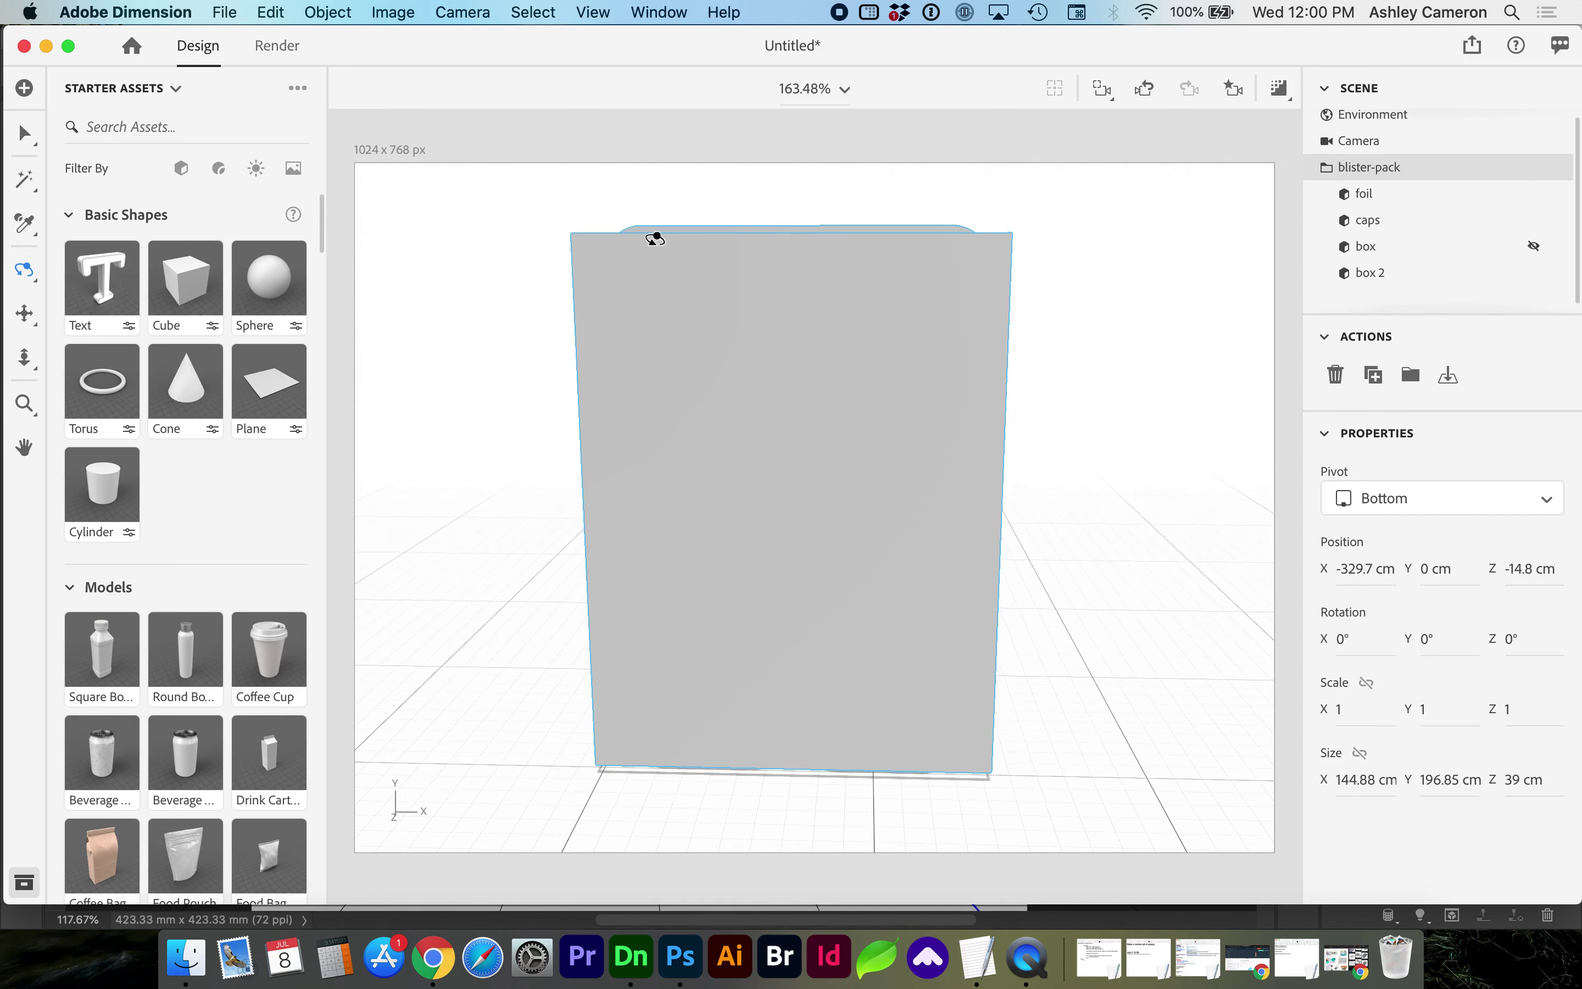
pyautogui.press('r')
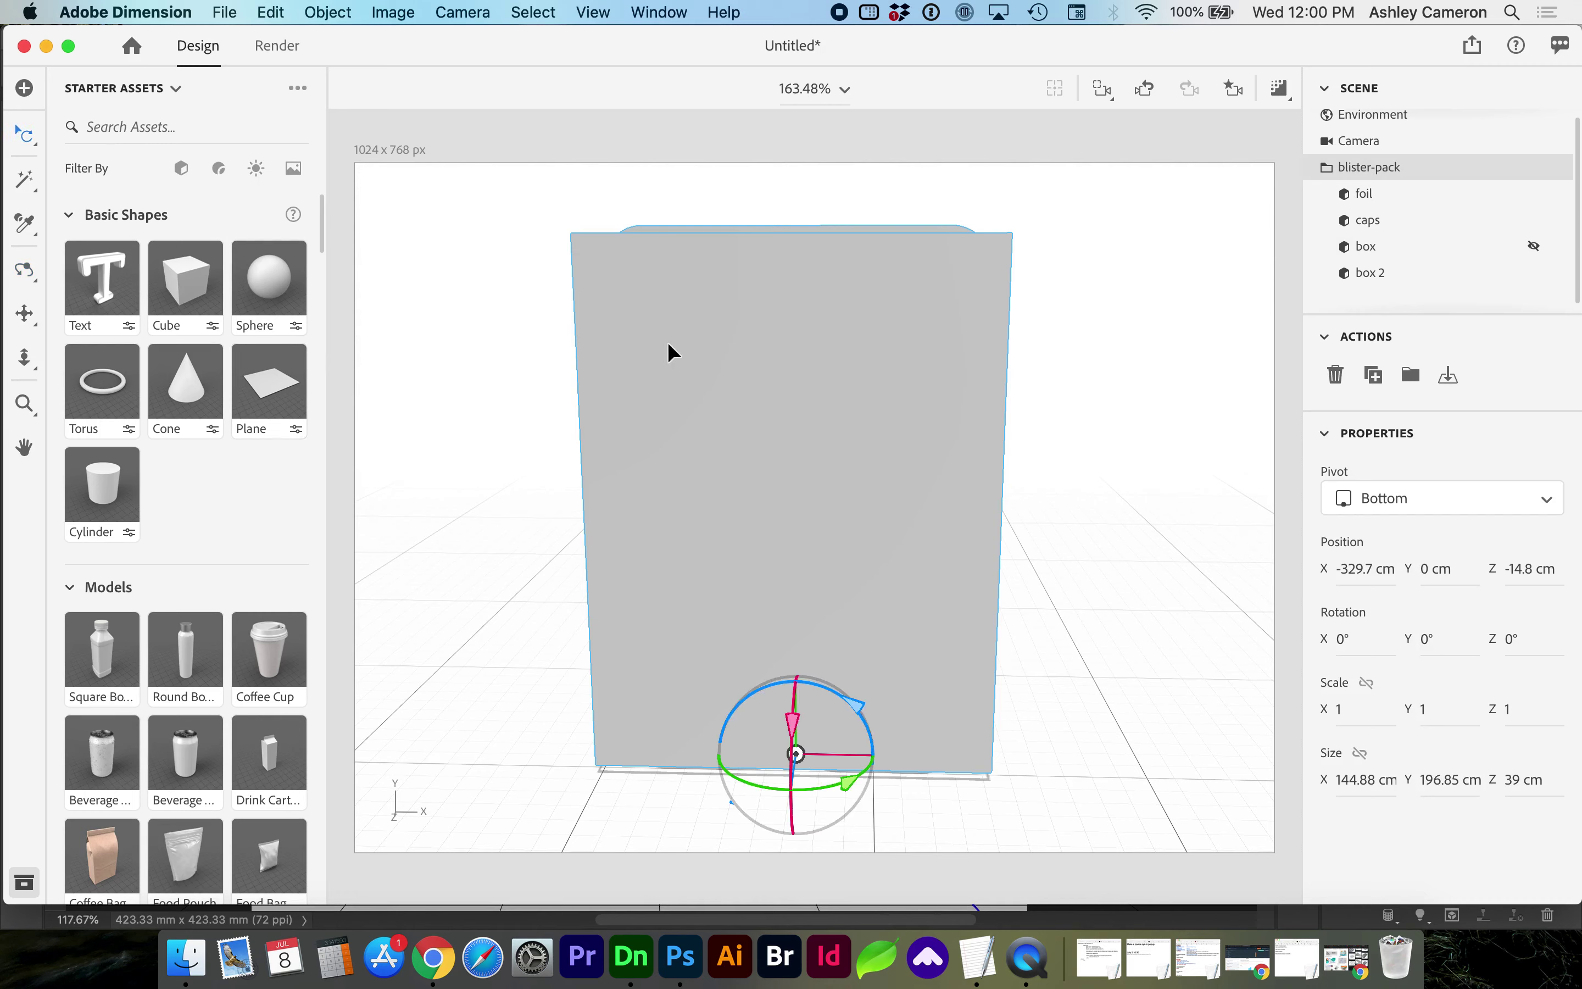
pyautogui.moveTo(849, 701); pyautogui.dragTo(937, 886)
pyautogui.press('v')
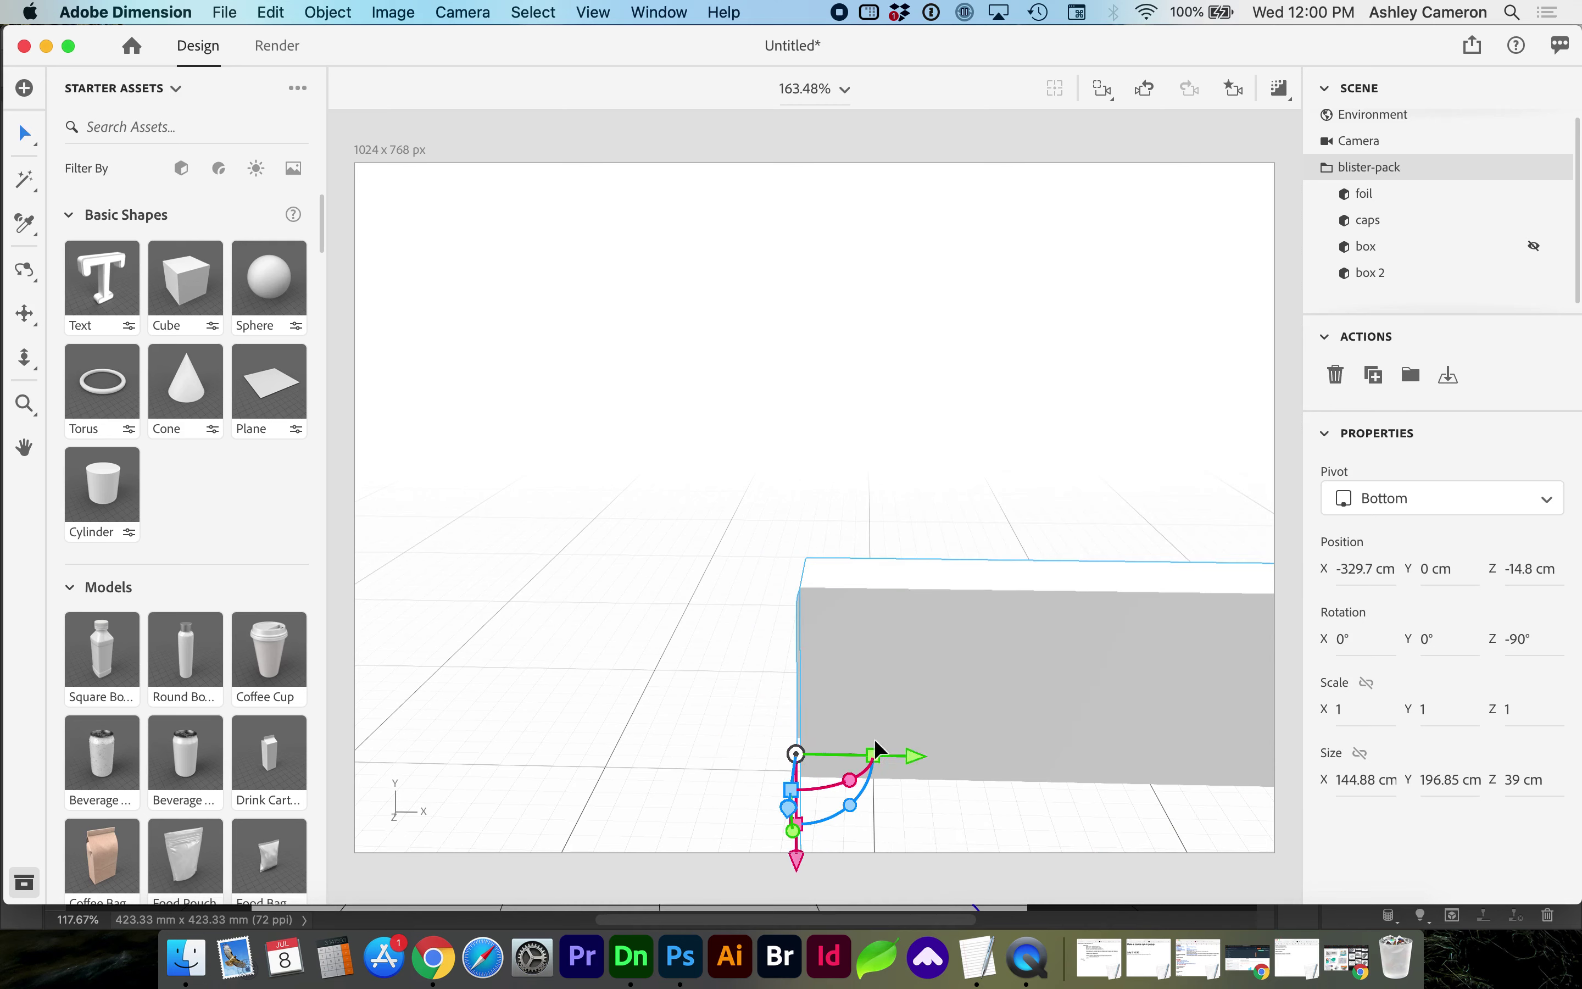
pyautogui.moveTo(795, 850); pyautogui.dragTo(771, 598)
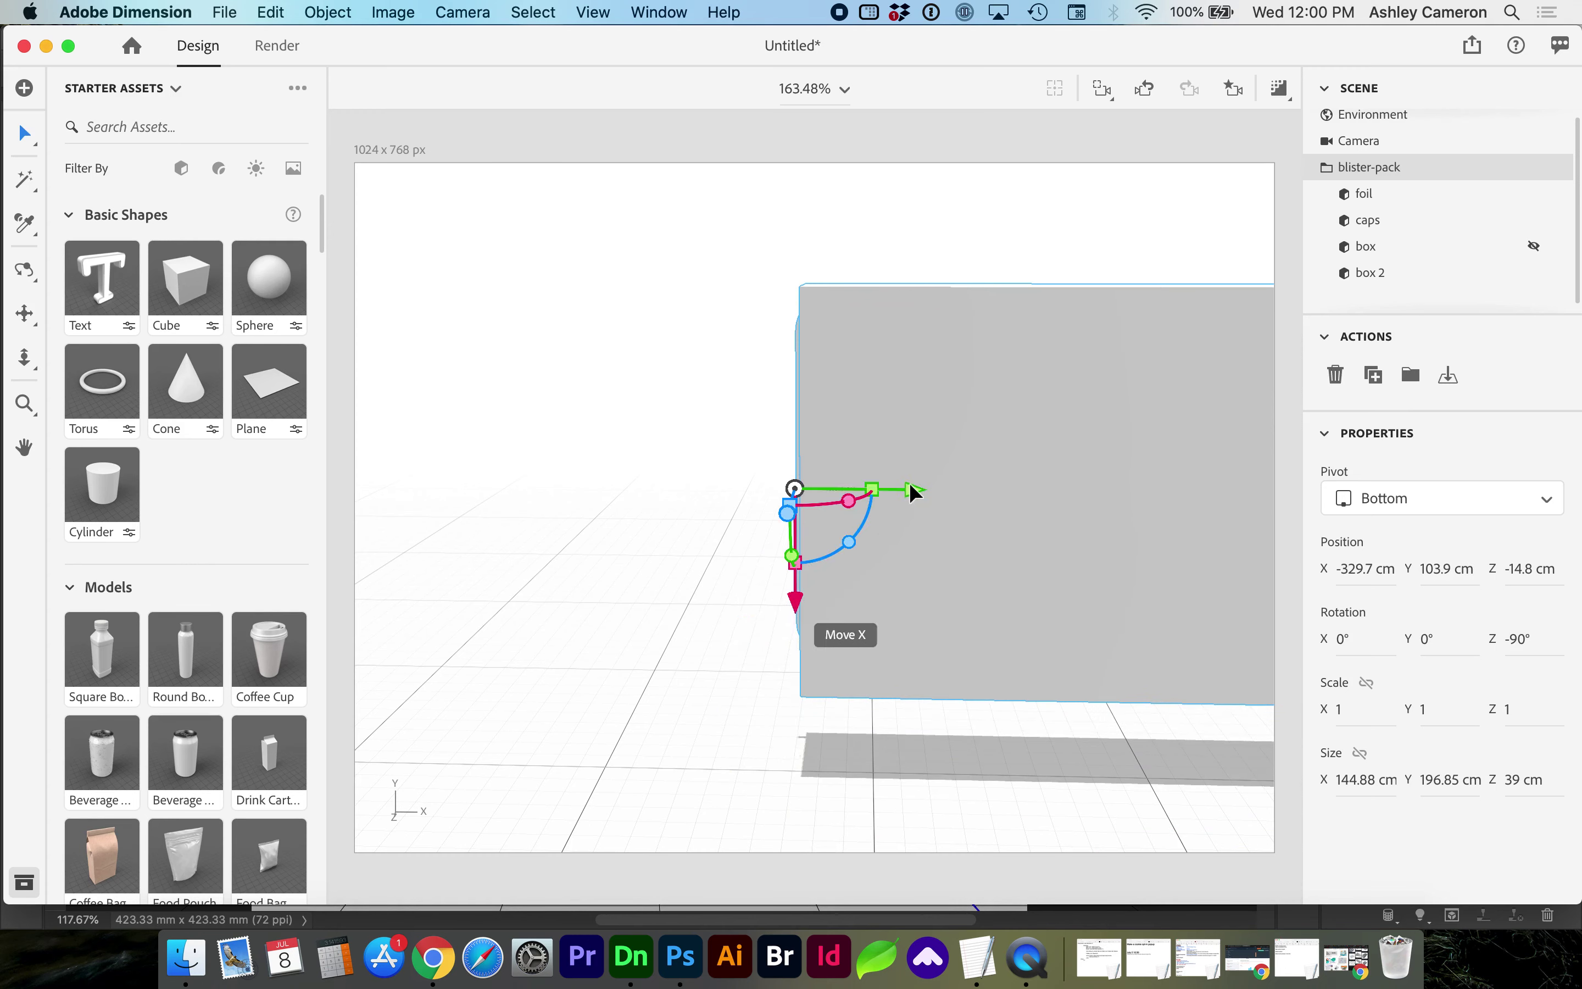
pyautogui.moveTo(911, 489); pyautogui.dragTo(737, 490)
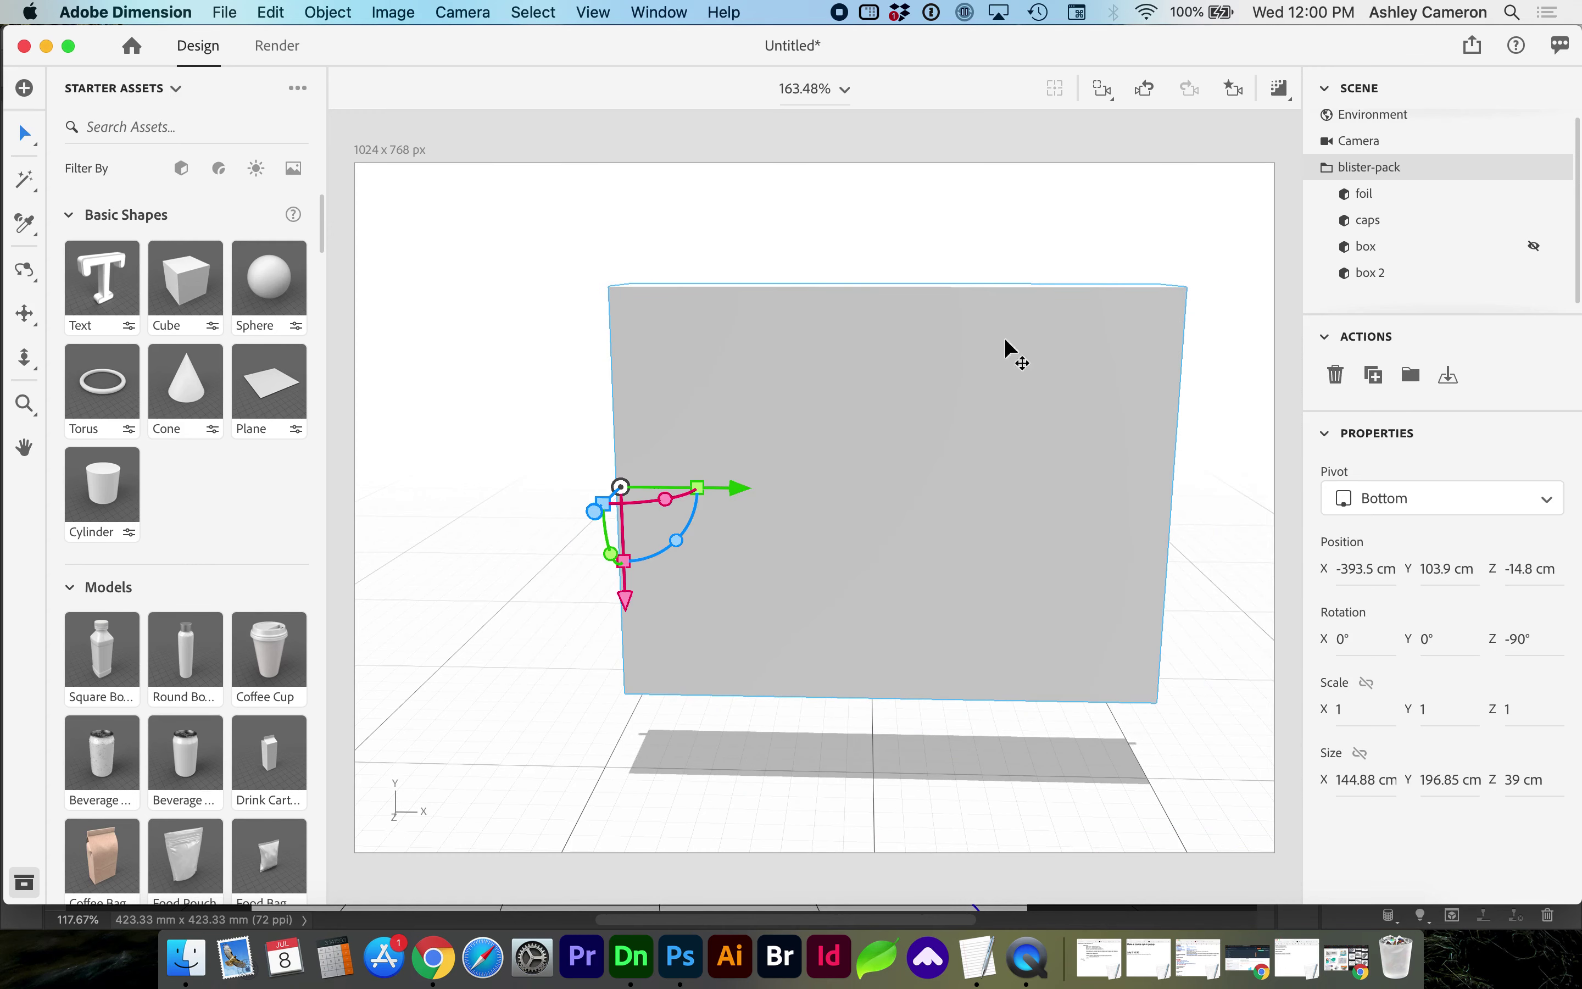
# - Slide box 2 left to X −486.5 cm so the pill pockets show, then orbit to check
pyautogui.click(1396, 271)
pyautogui.moveTo(750, 492); pyautogui.dragTo(491, 498)
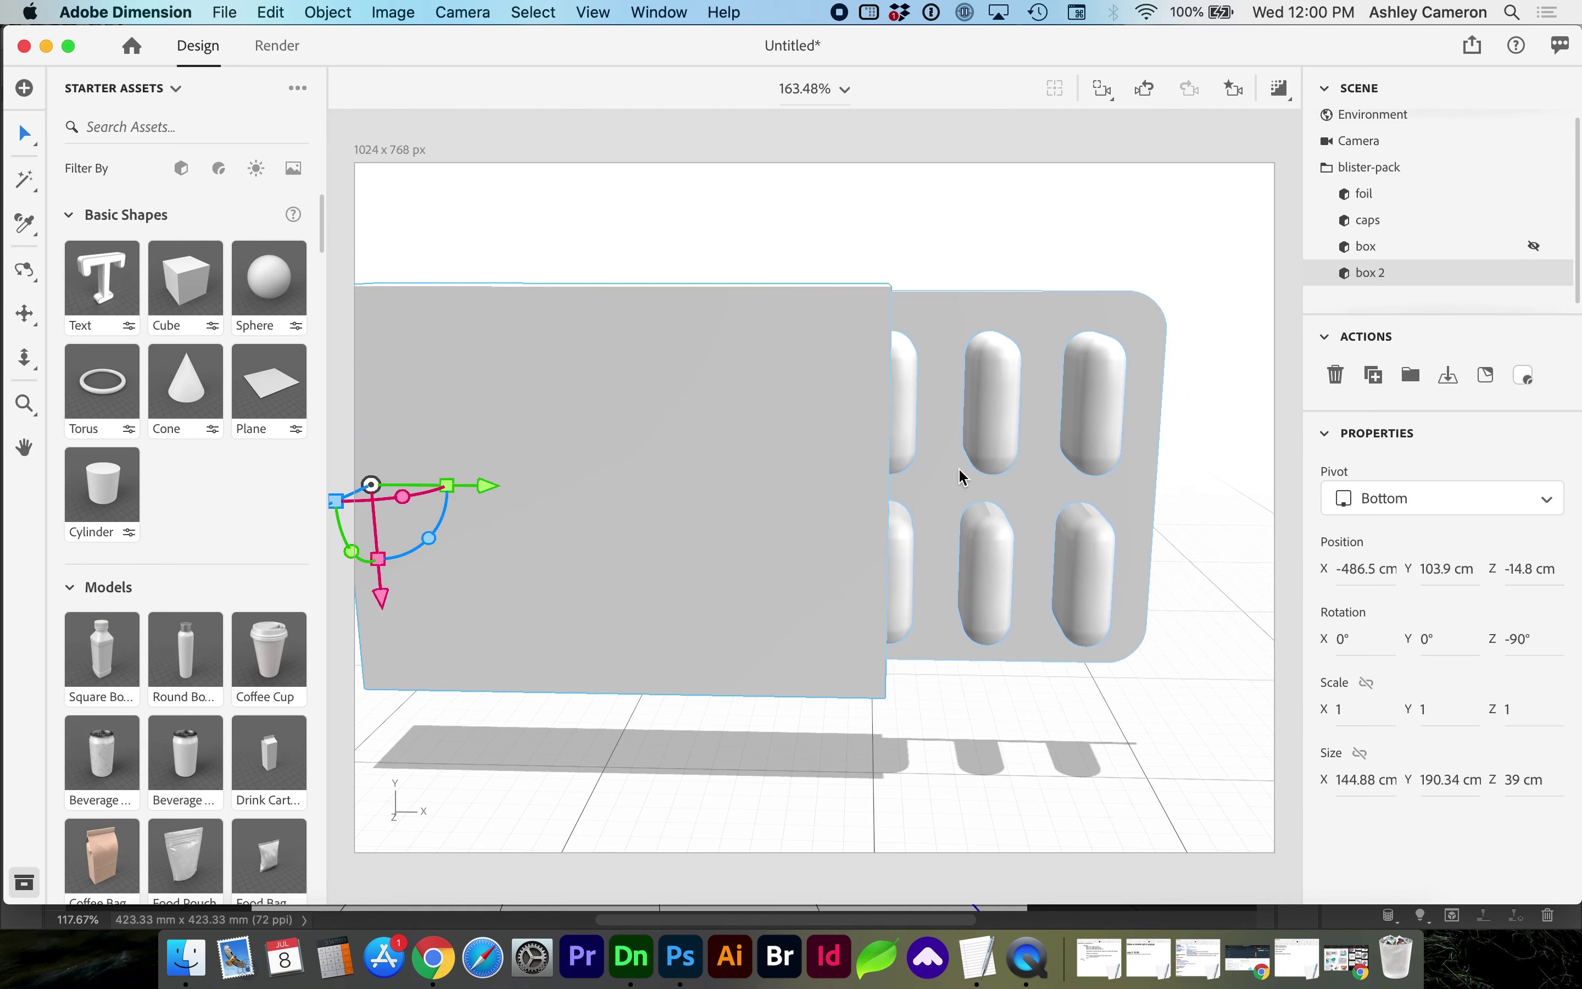
pyautogui.hscroll(-5, 959, 477)
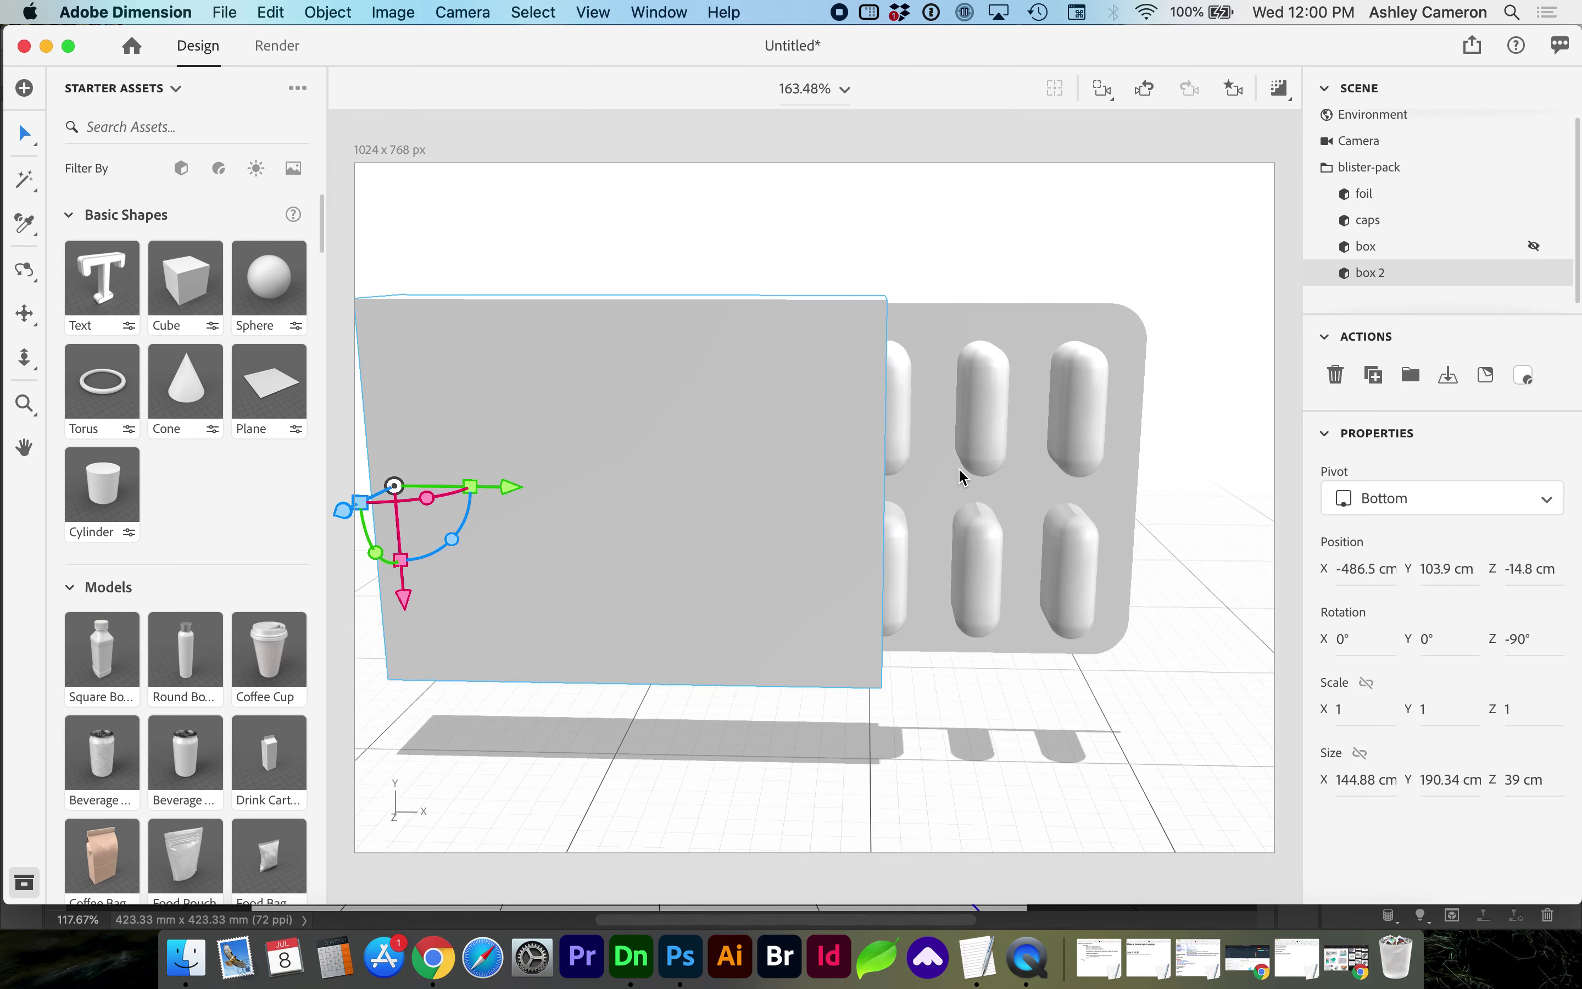
pyautogui.press('1')
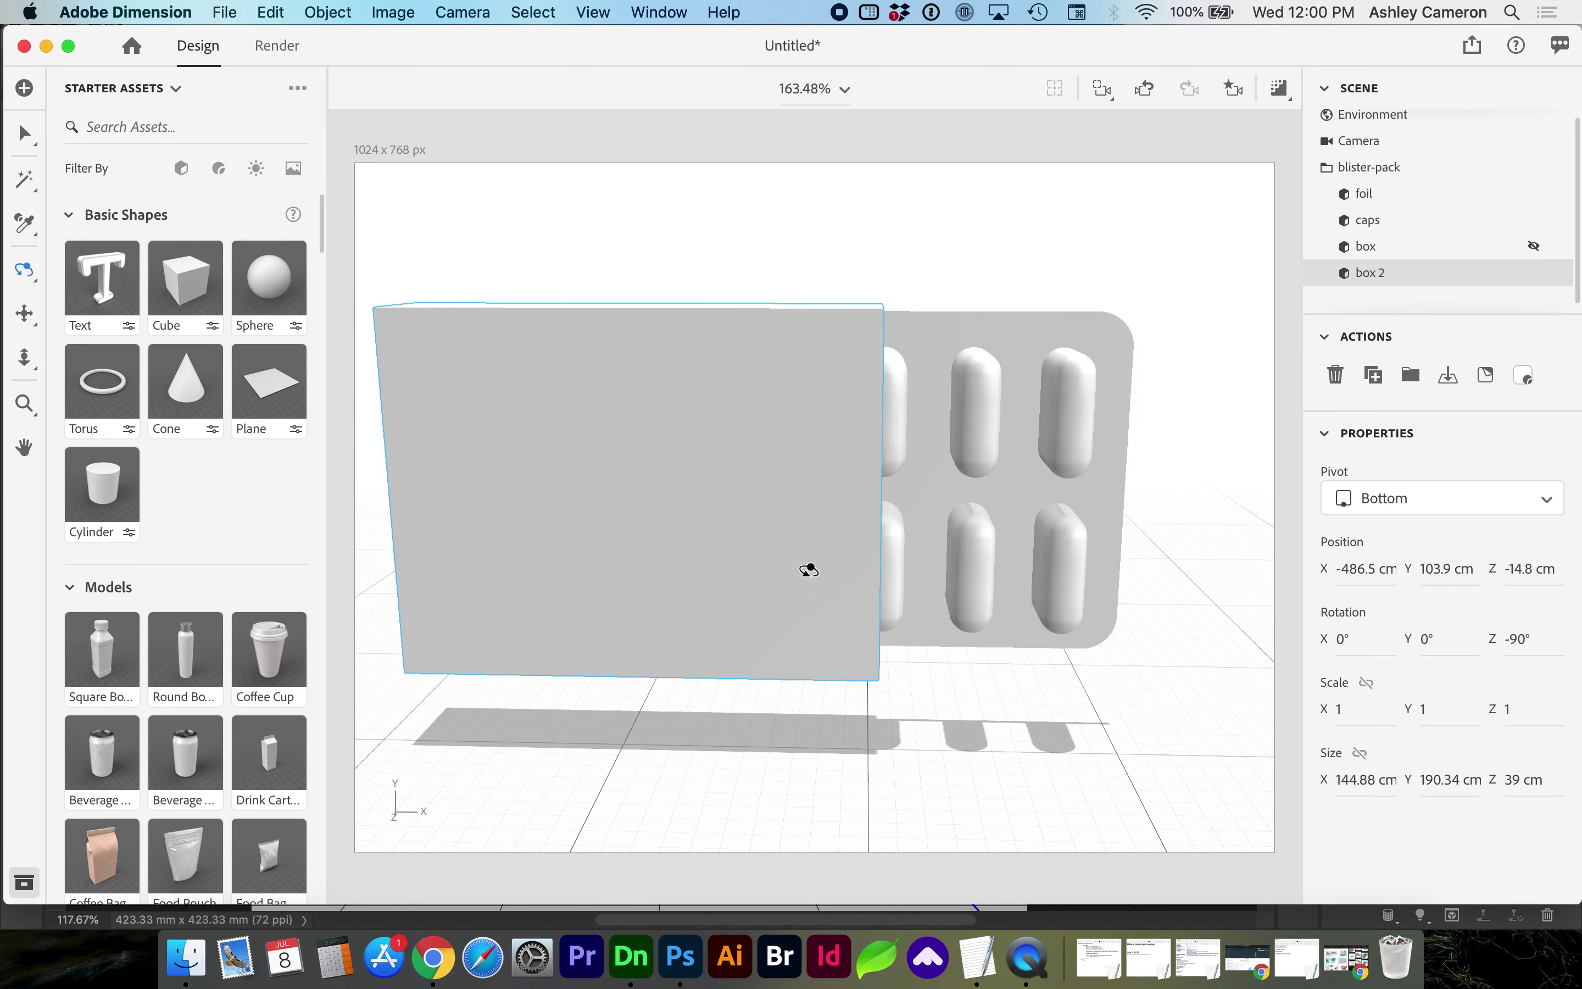
pyautogui.moveTo(802, 608); pyautogui.dragTo(806, 587)
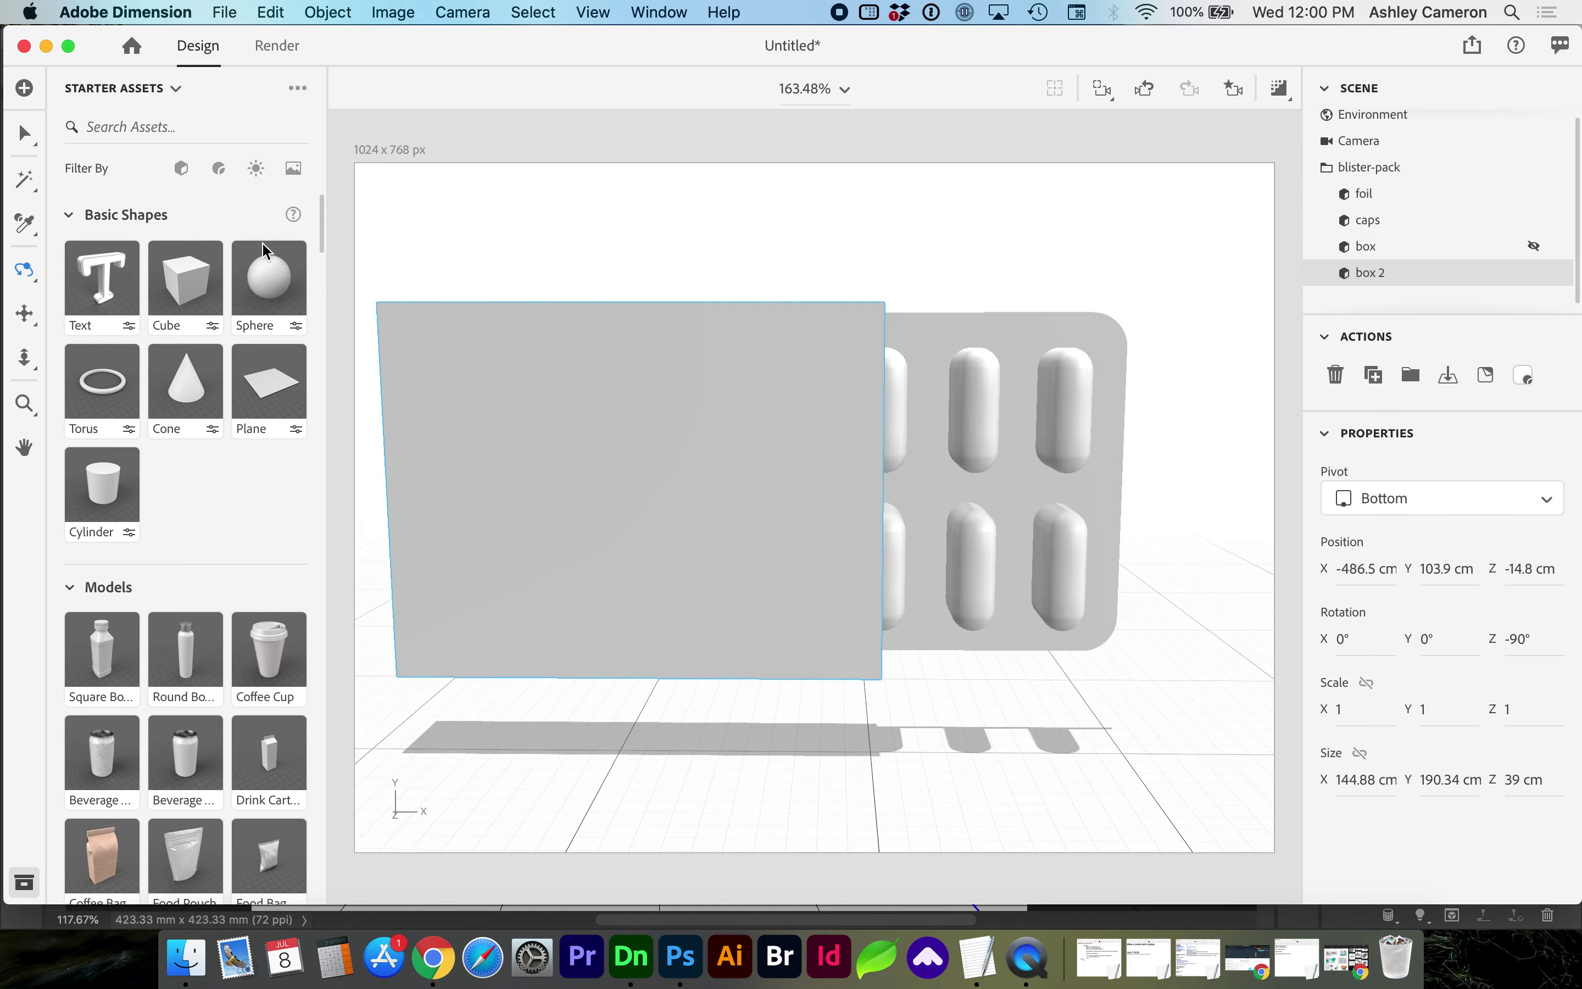
# - Apply the Glass material to the caps and the Matte material to box 2
pyautogui.click(219, 169)
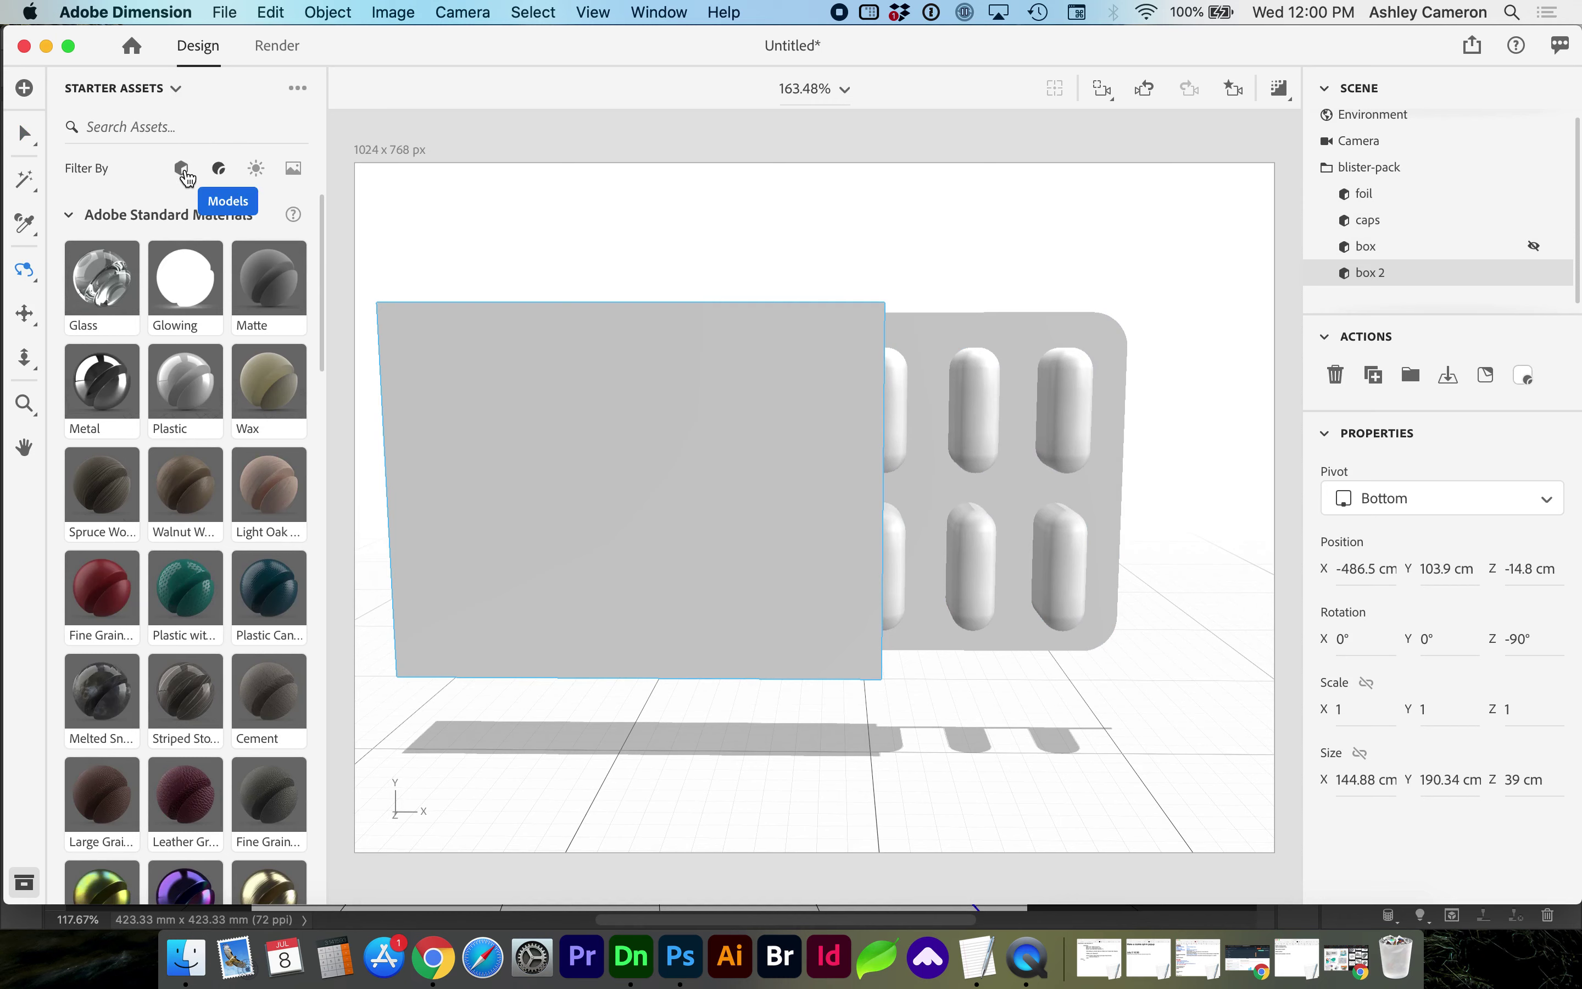
pyautogui.moveTo(98, 283); pyautogui.dragTo(1200, 219)
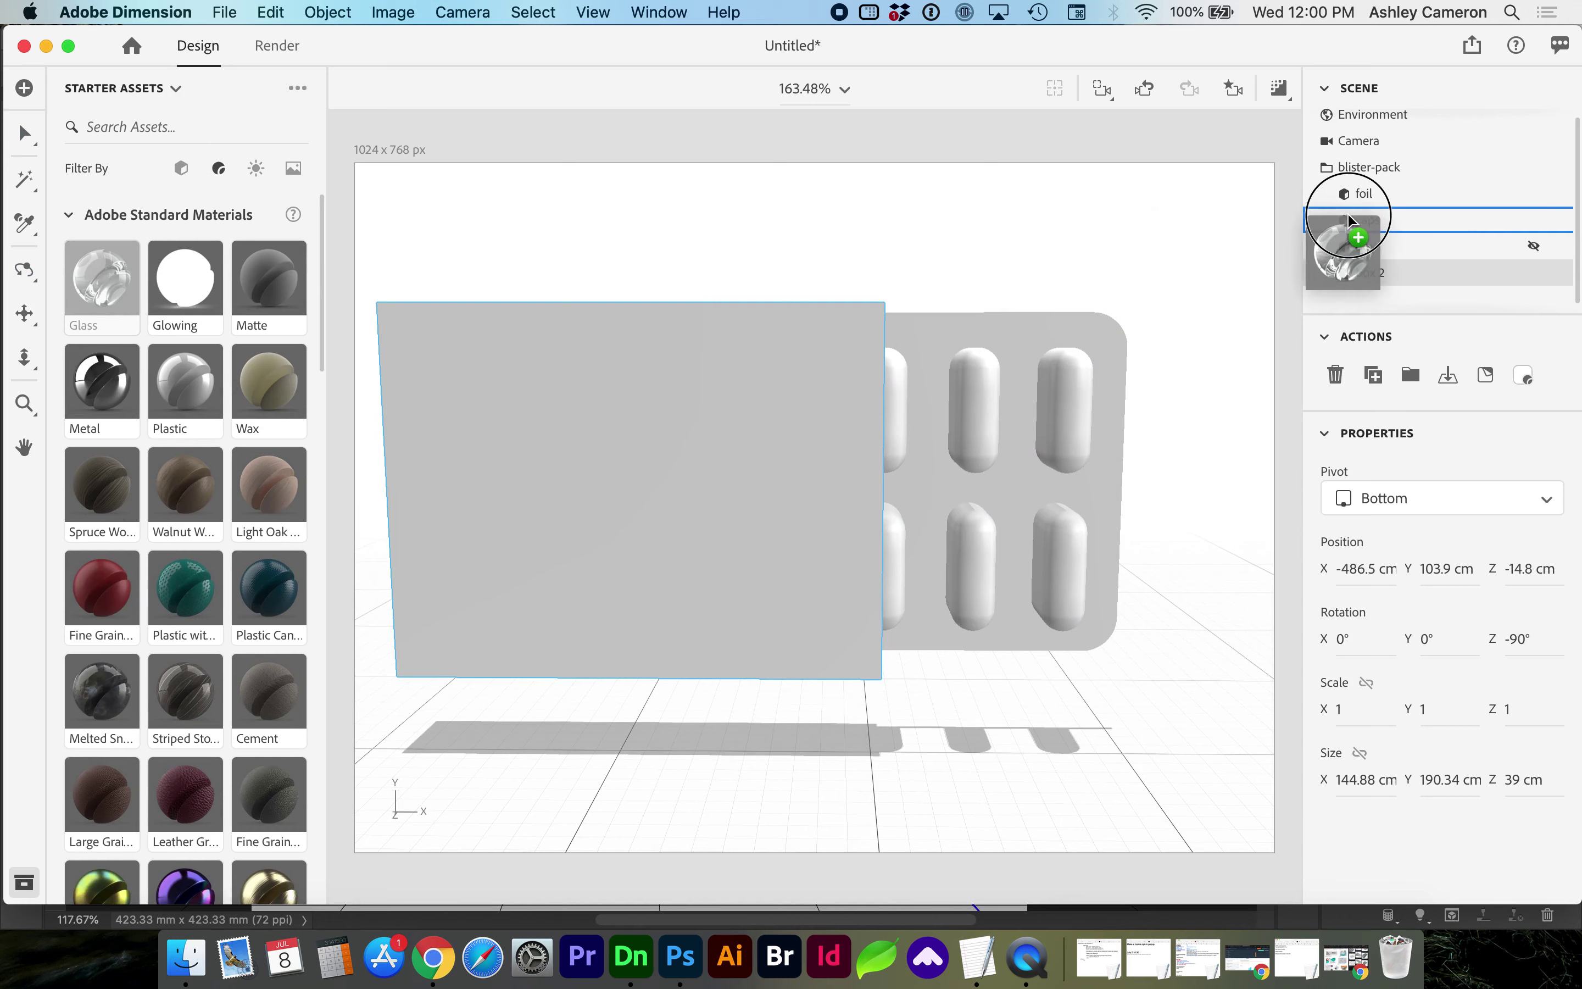
pyautogui.moveTo(1349, 217); pyautogui.dragTo(1377, 226)
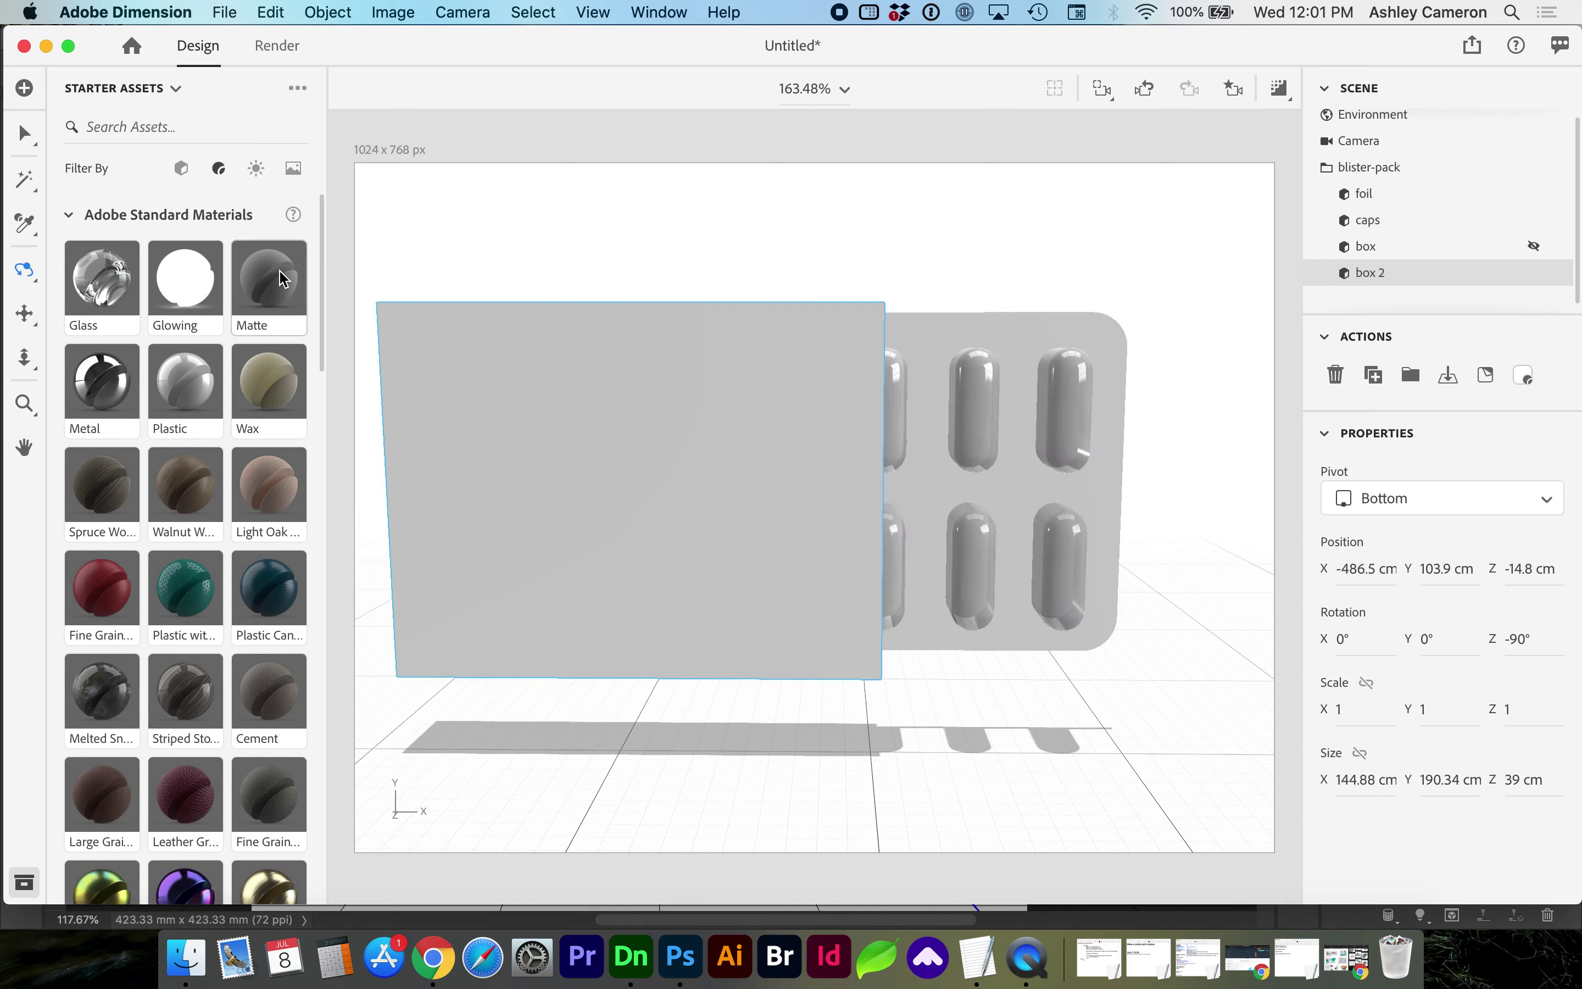
pyautogui.moveTo(269, 282); pyautogui.dragTo(598, 437)
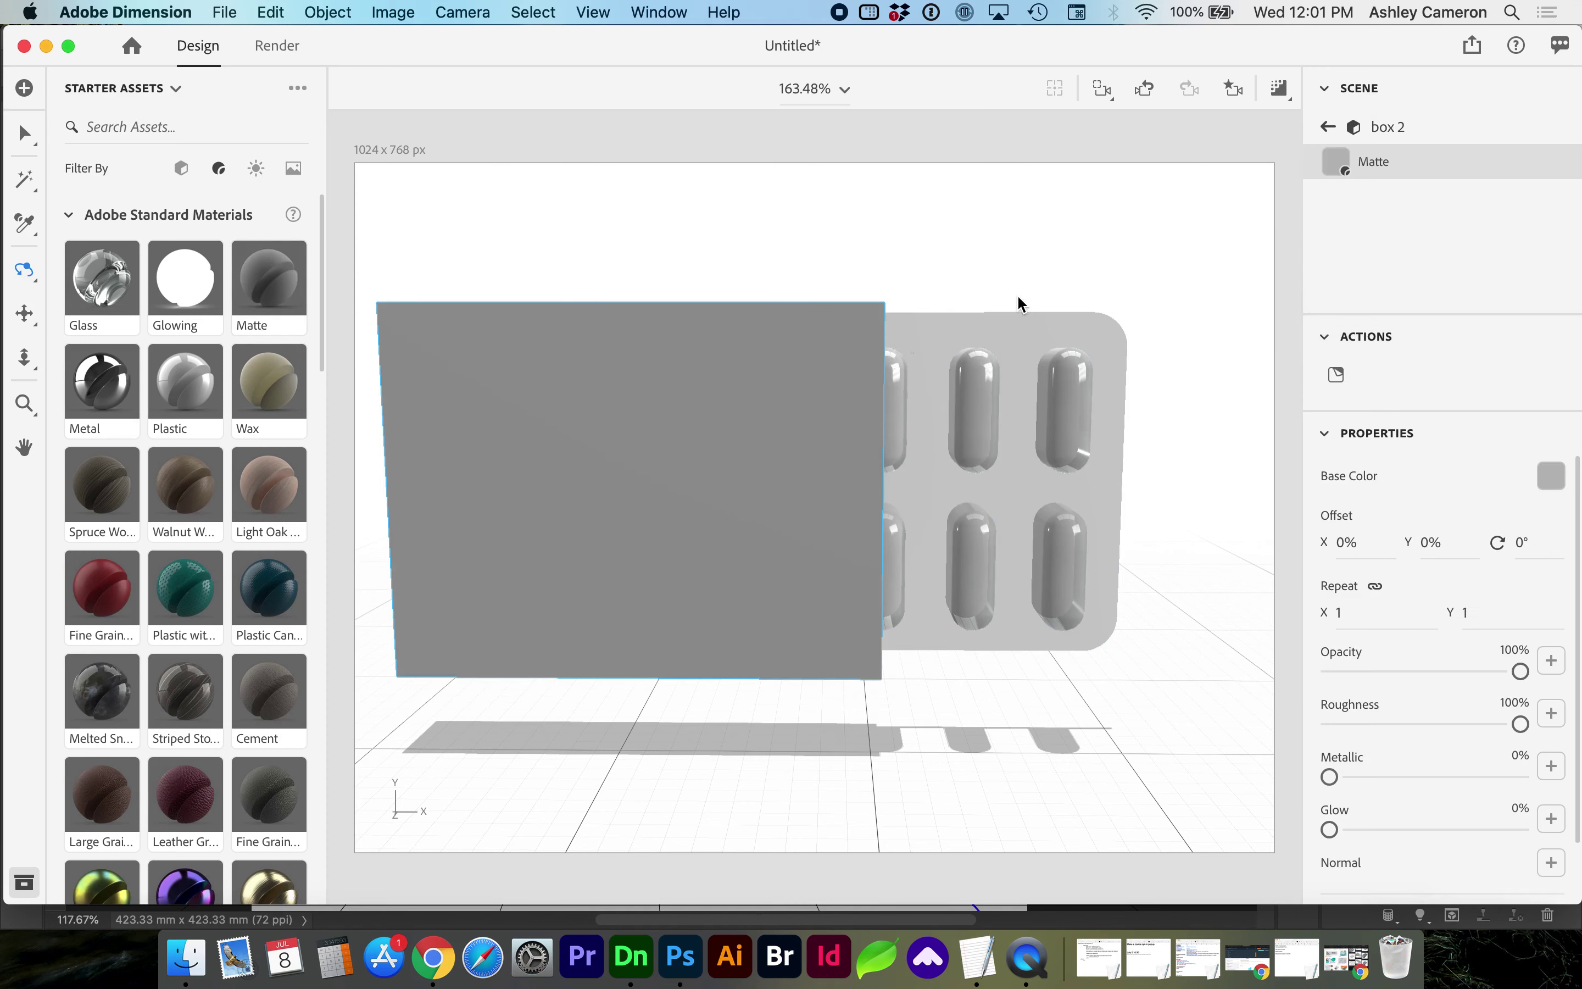
pyautogui.click(1328, 126)
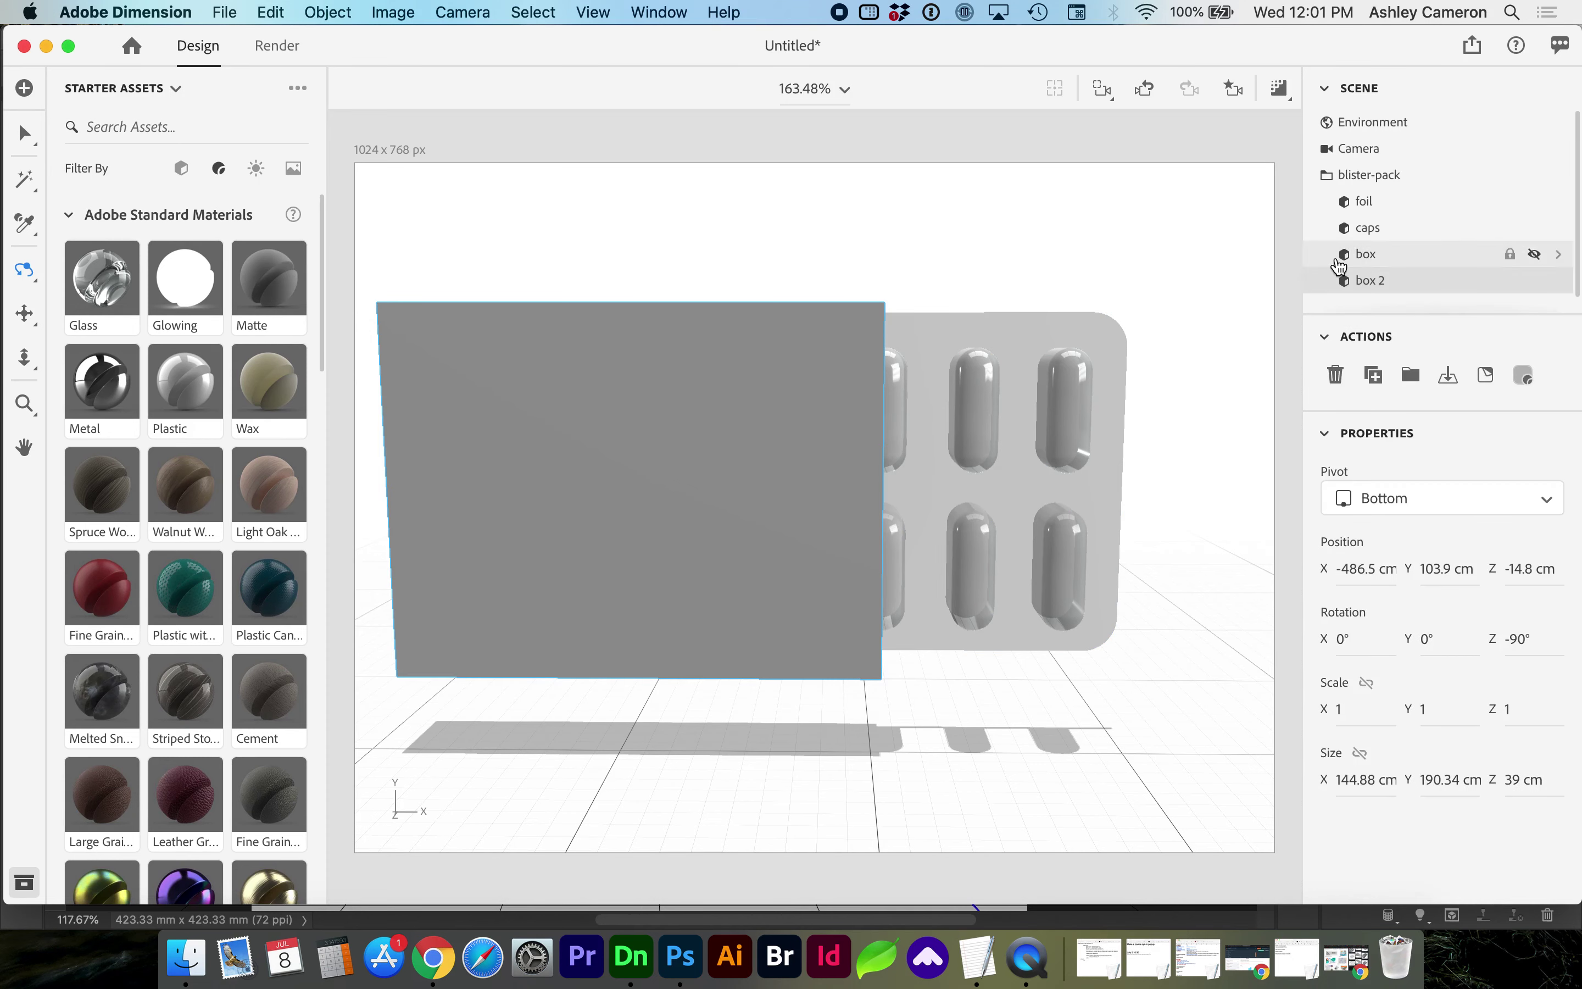
pyautogui.click(1372, 207)
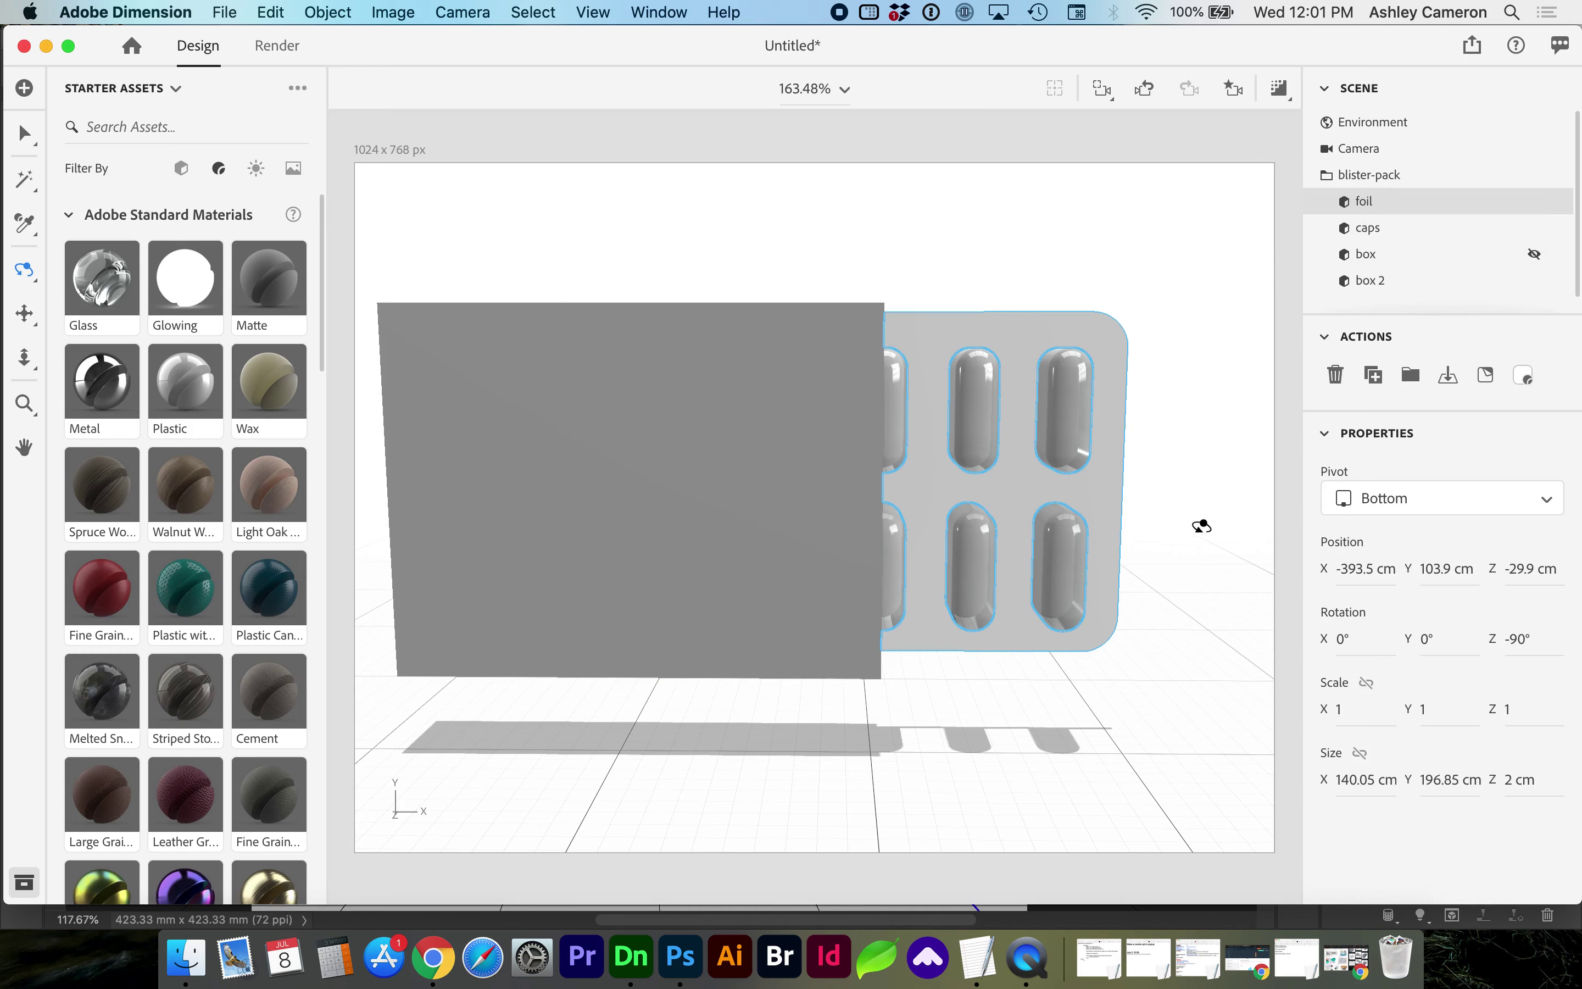
# - Apply Laser Cut American Walnut to the foil, repeat it 3×3 and tint it light grey (224)
pyautogui.scroll(-5, 245, 618)
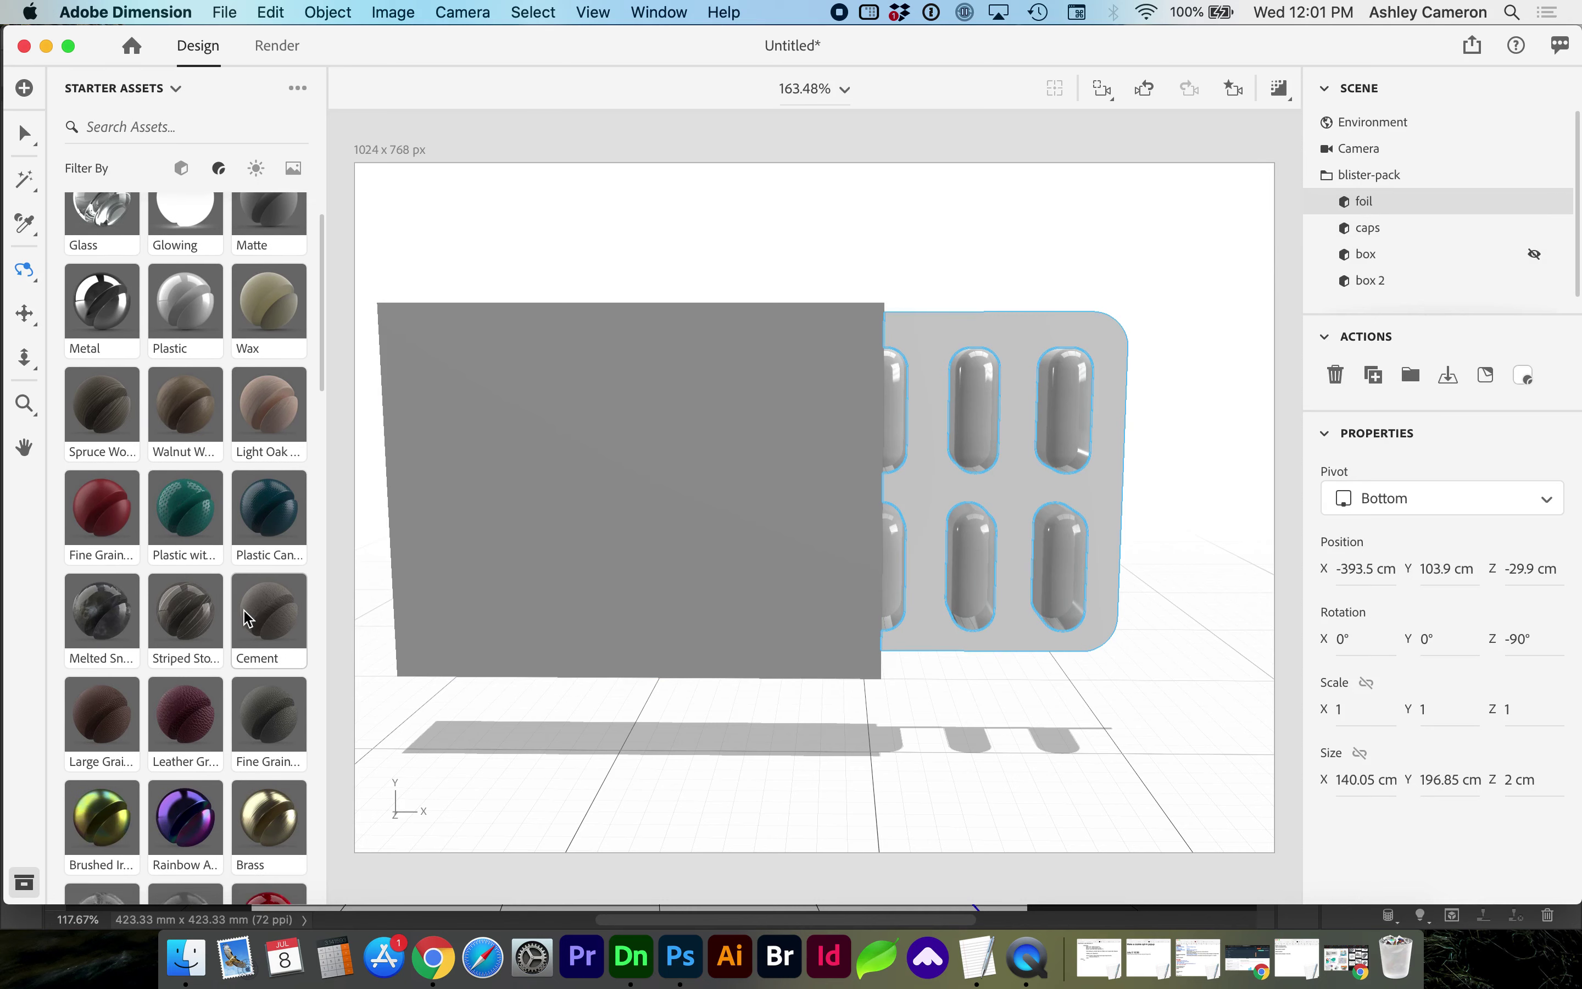
pyautogui.scroll(-13, 245, 618)
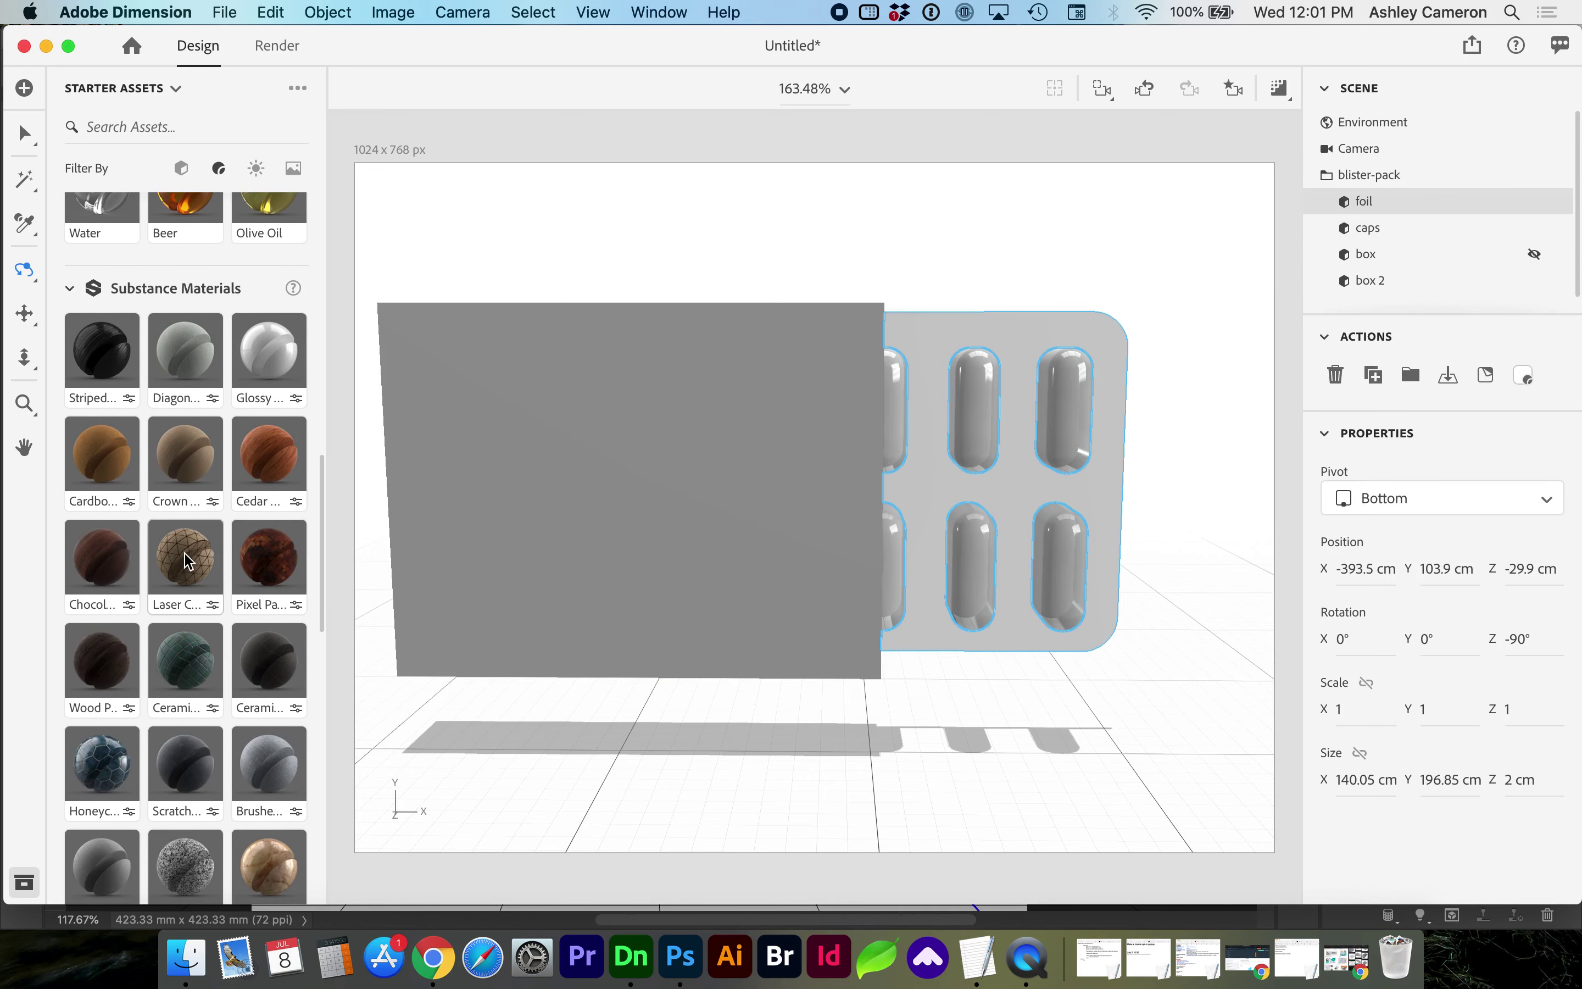
pyautogui.moveTo(186, 563); pyautogui.dragTo(1365, 199)
pyautogui.doubleClick(1345, 203)
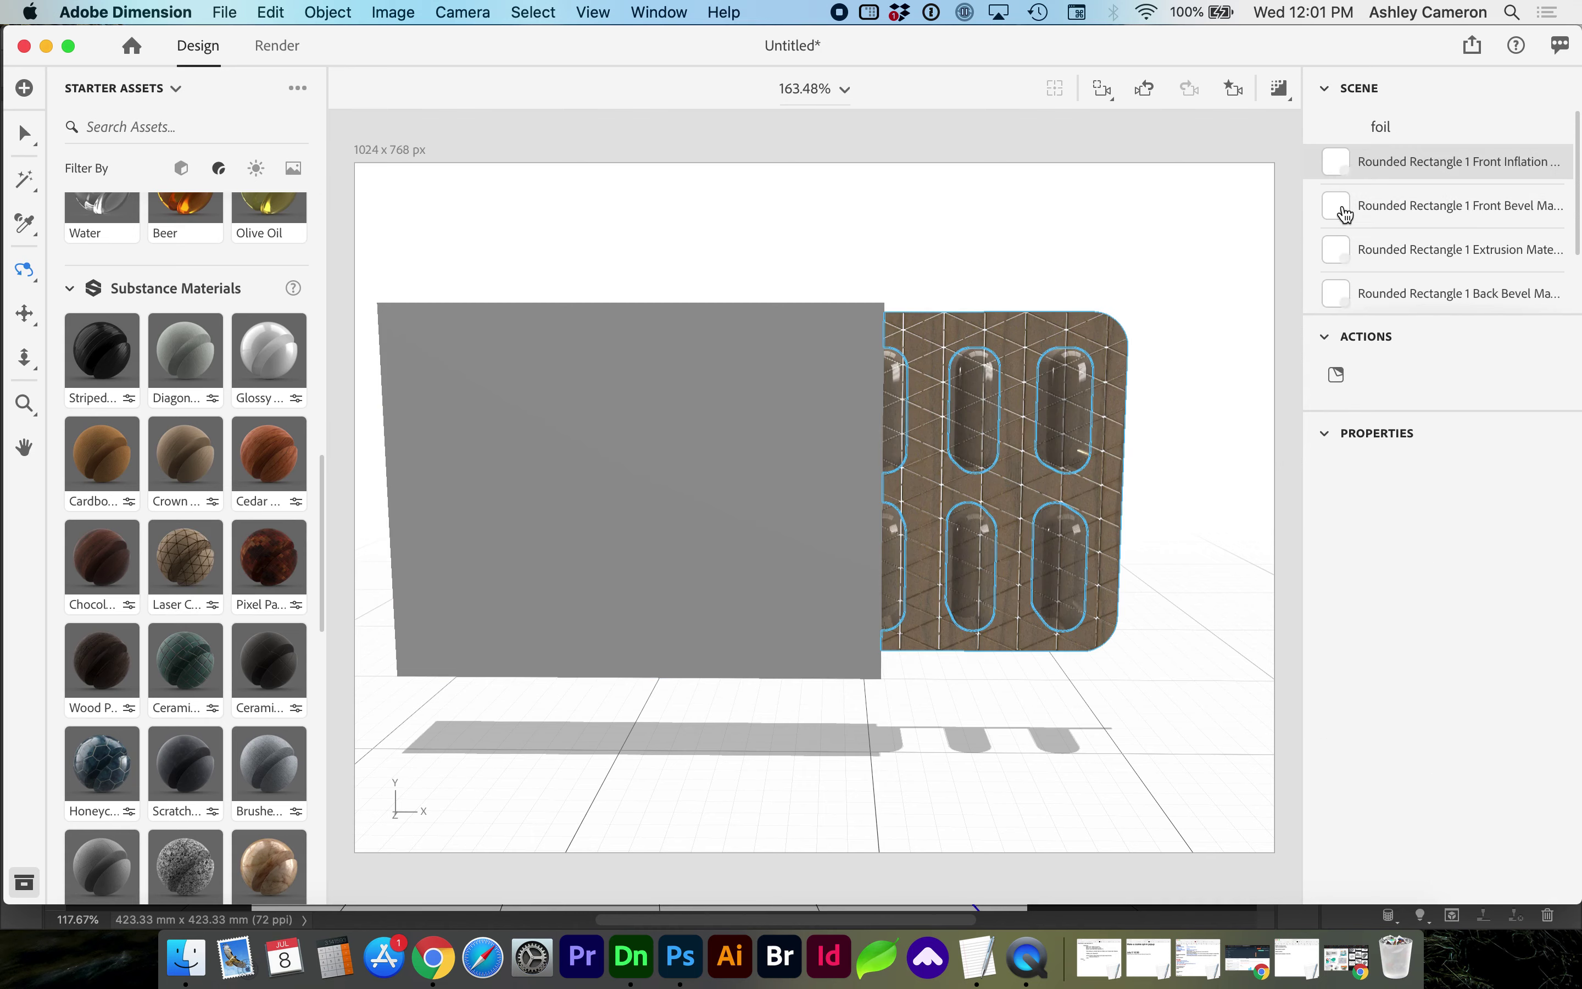
pyautogui.click(1416, 164)
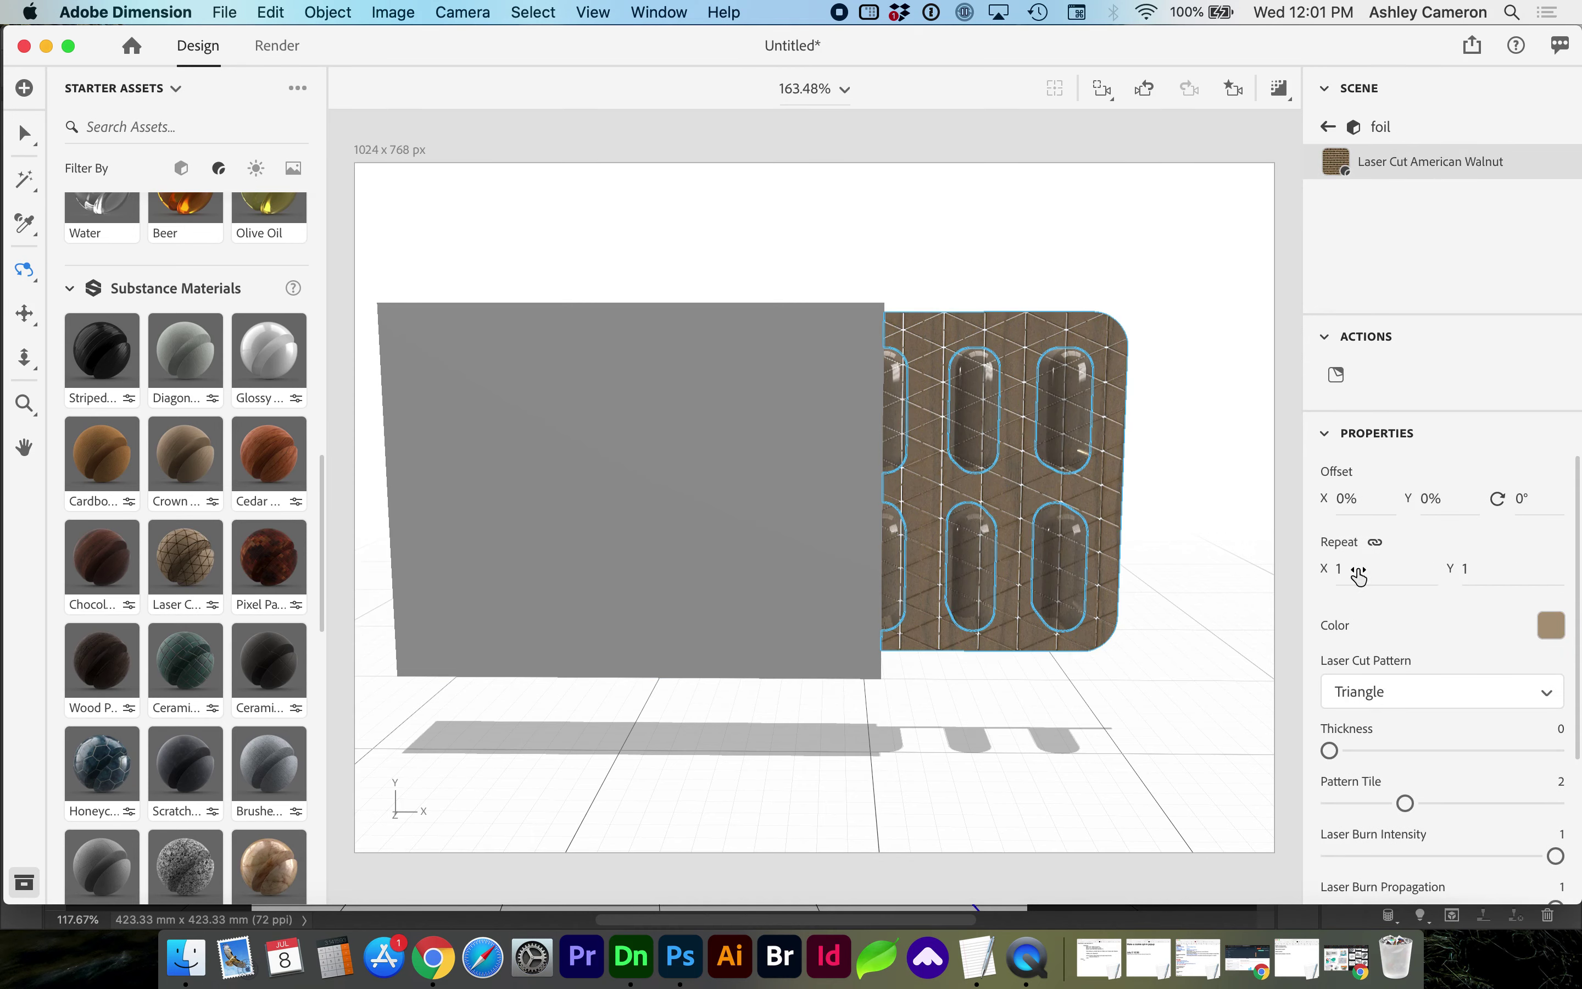
pyautogui.moveTo(1324, 567)
pyautogui.mouseDown()
pyautogui.moveTo(1490, 568)
pyautogui.moveTo(1355, 579)
pyautogui.moveTo(1239, 492)
pyautogui.mouseUp()
pyautogui.click(1551, 633)
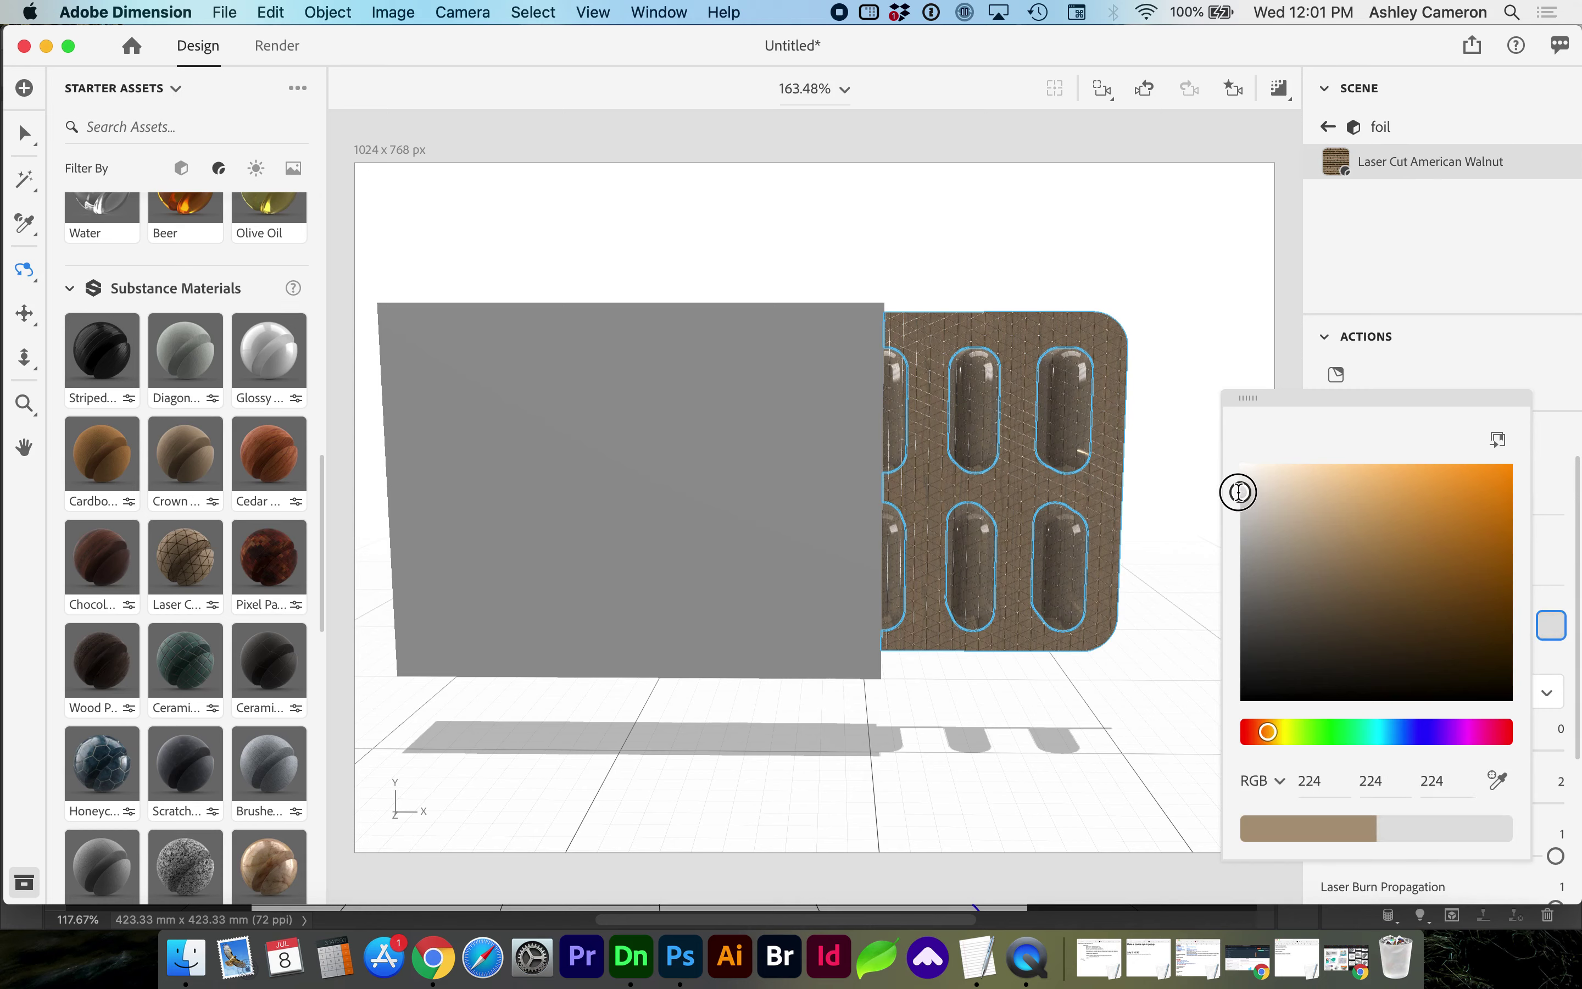
pyautogui.click(1550, 625)
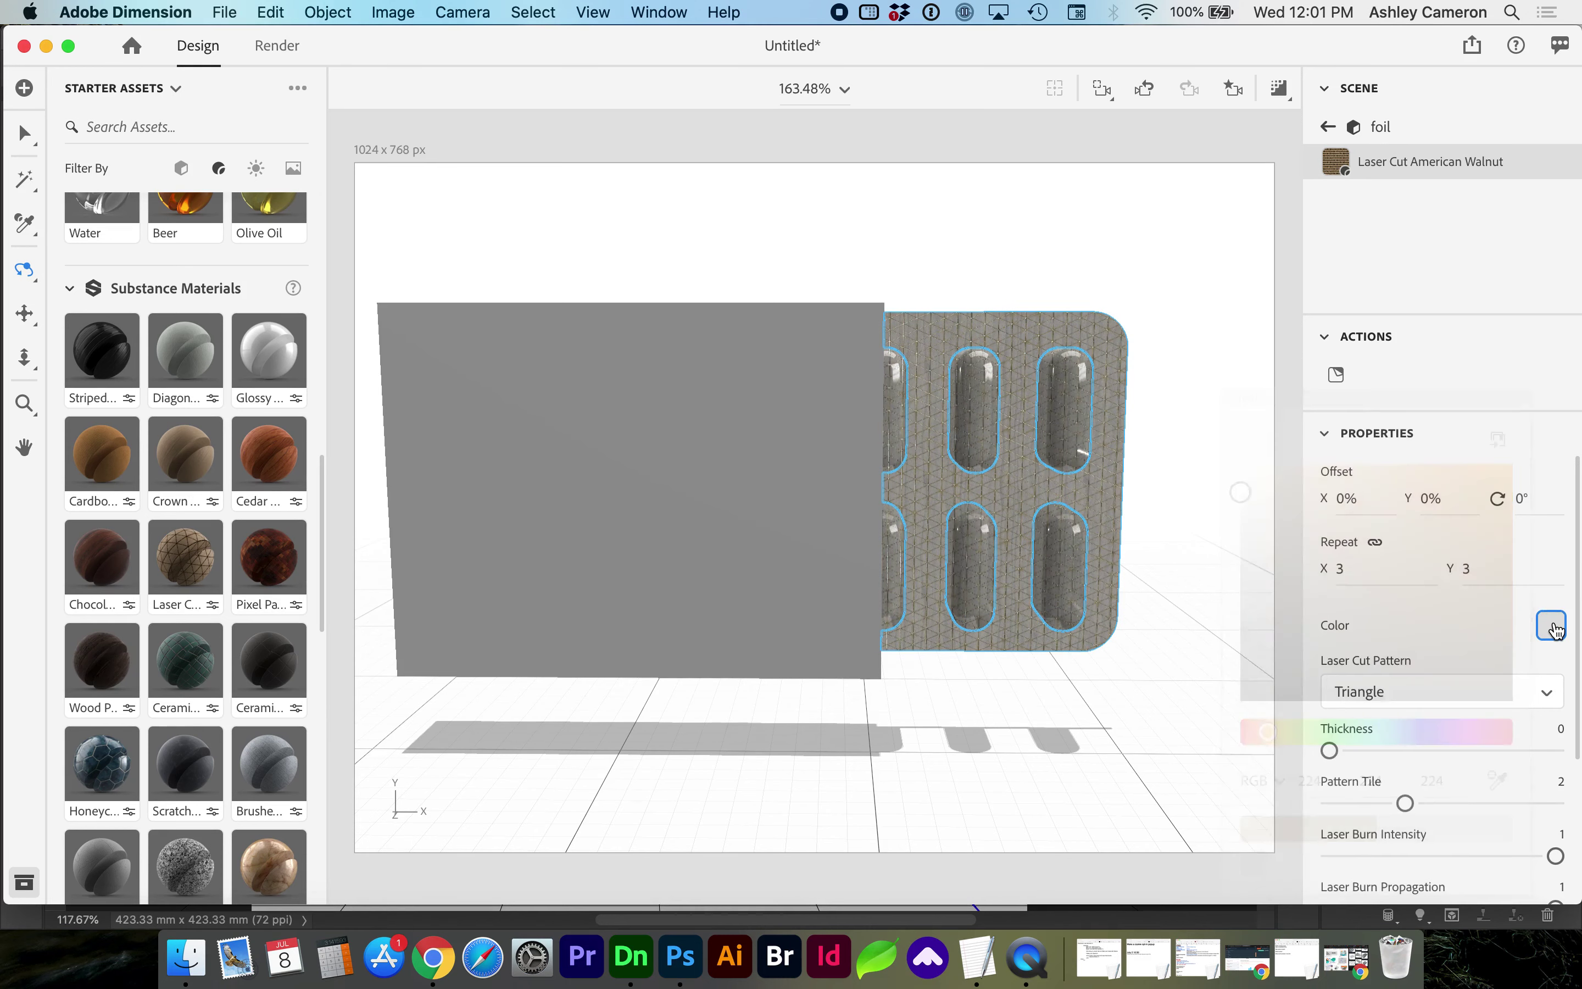
# - Set laser burn intensity to 0 and, after trying Wave and Geodesic, the Triangle cut pattern
pyautogui.scroll(-5, 1469, 693)
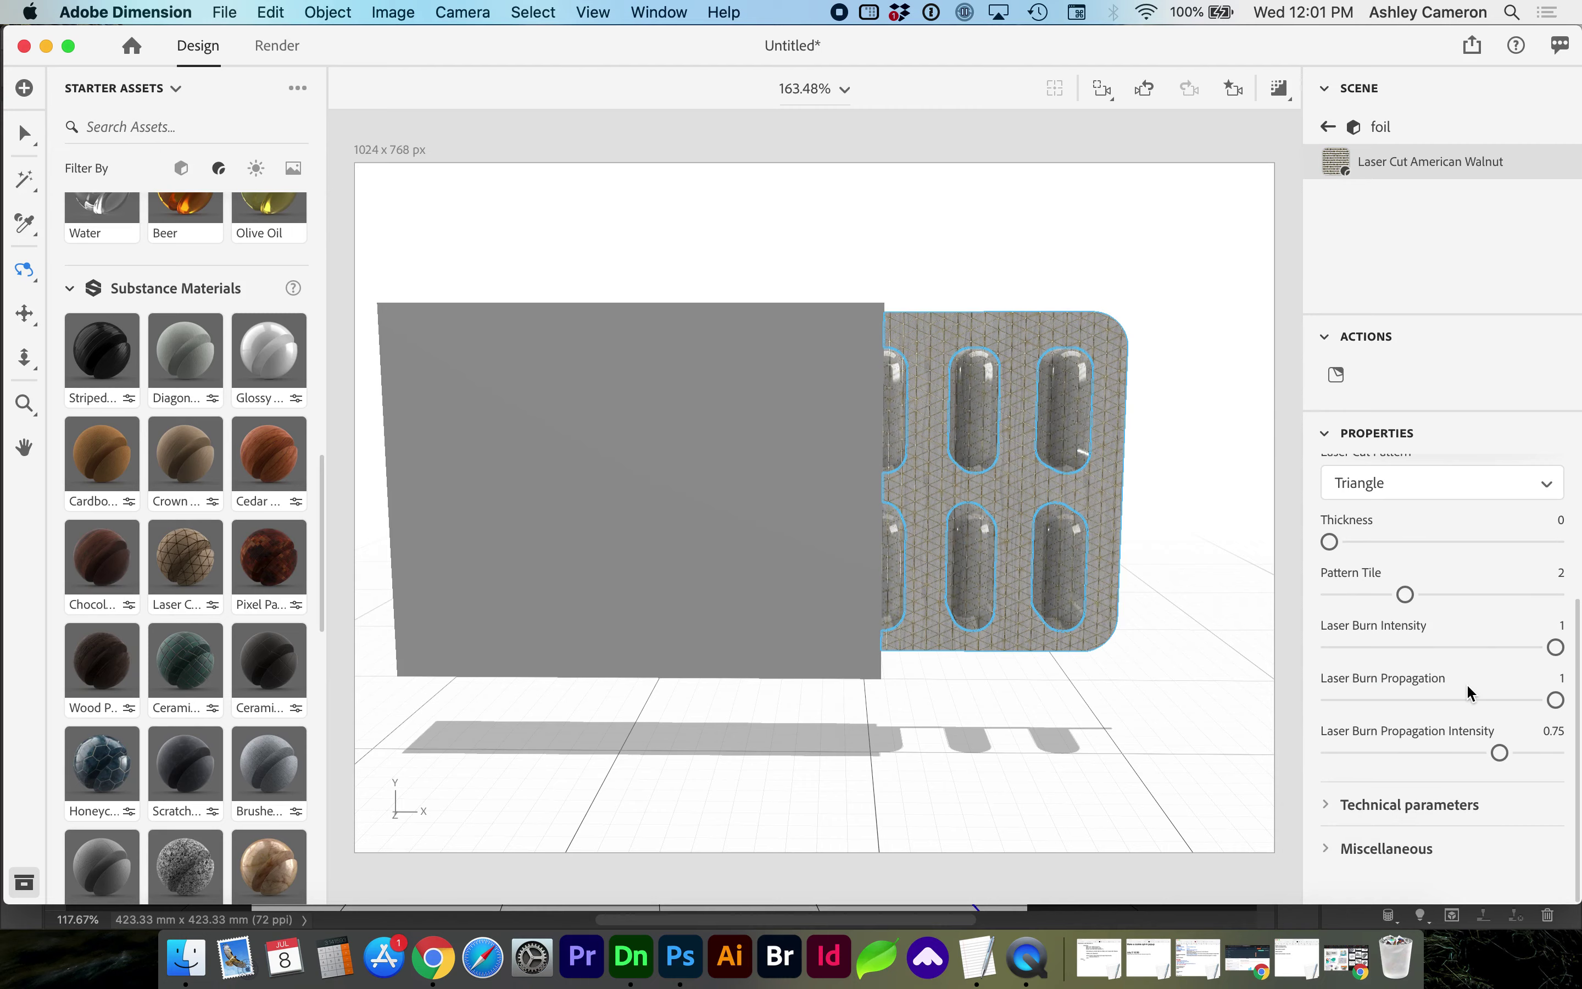
pyautogui.moveTo(1557, 655); pyautogui.dragTo(1311, 651)
pyautogui.click(1404, 482)
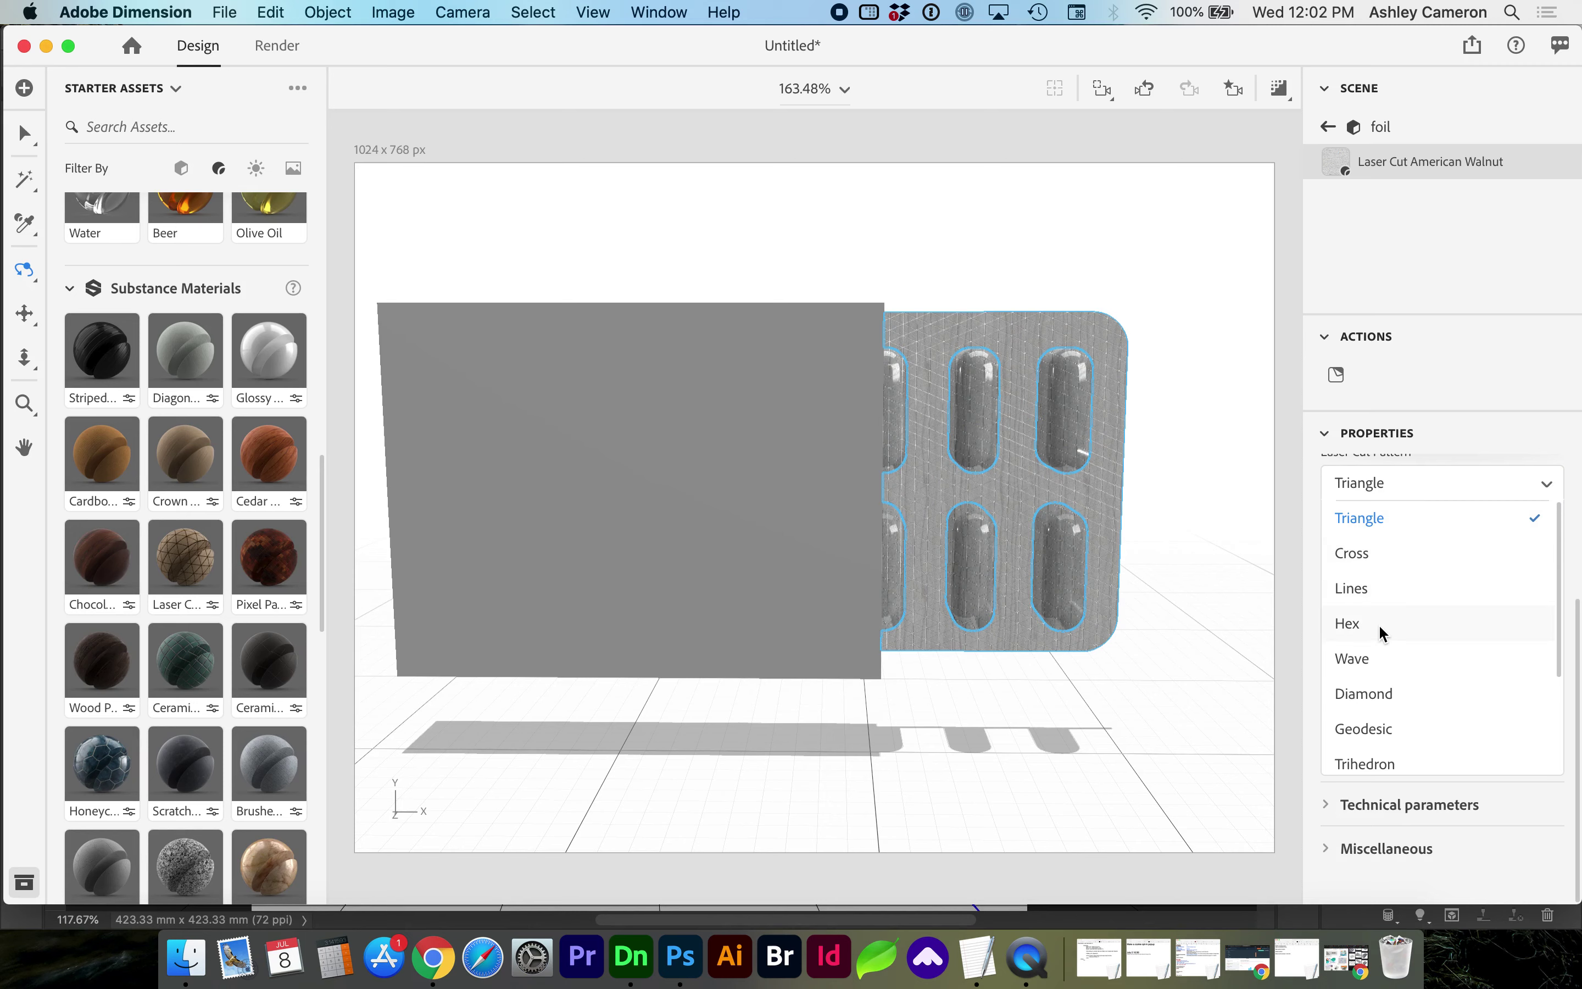
pyautogui.scroll(-3, 1379, 624)
pyautogui.scroll(1, 1380, 627)
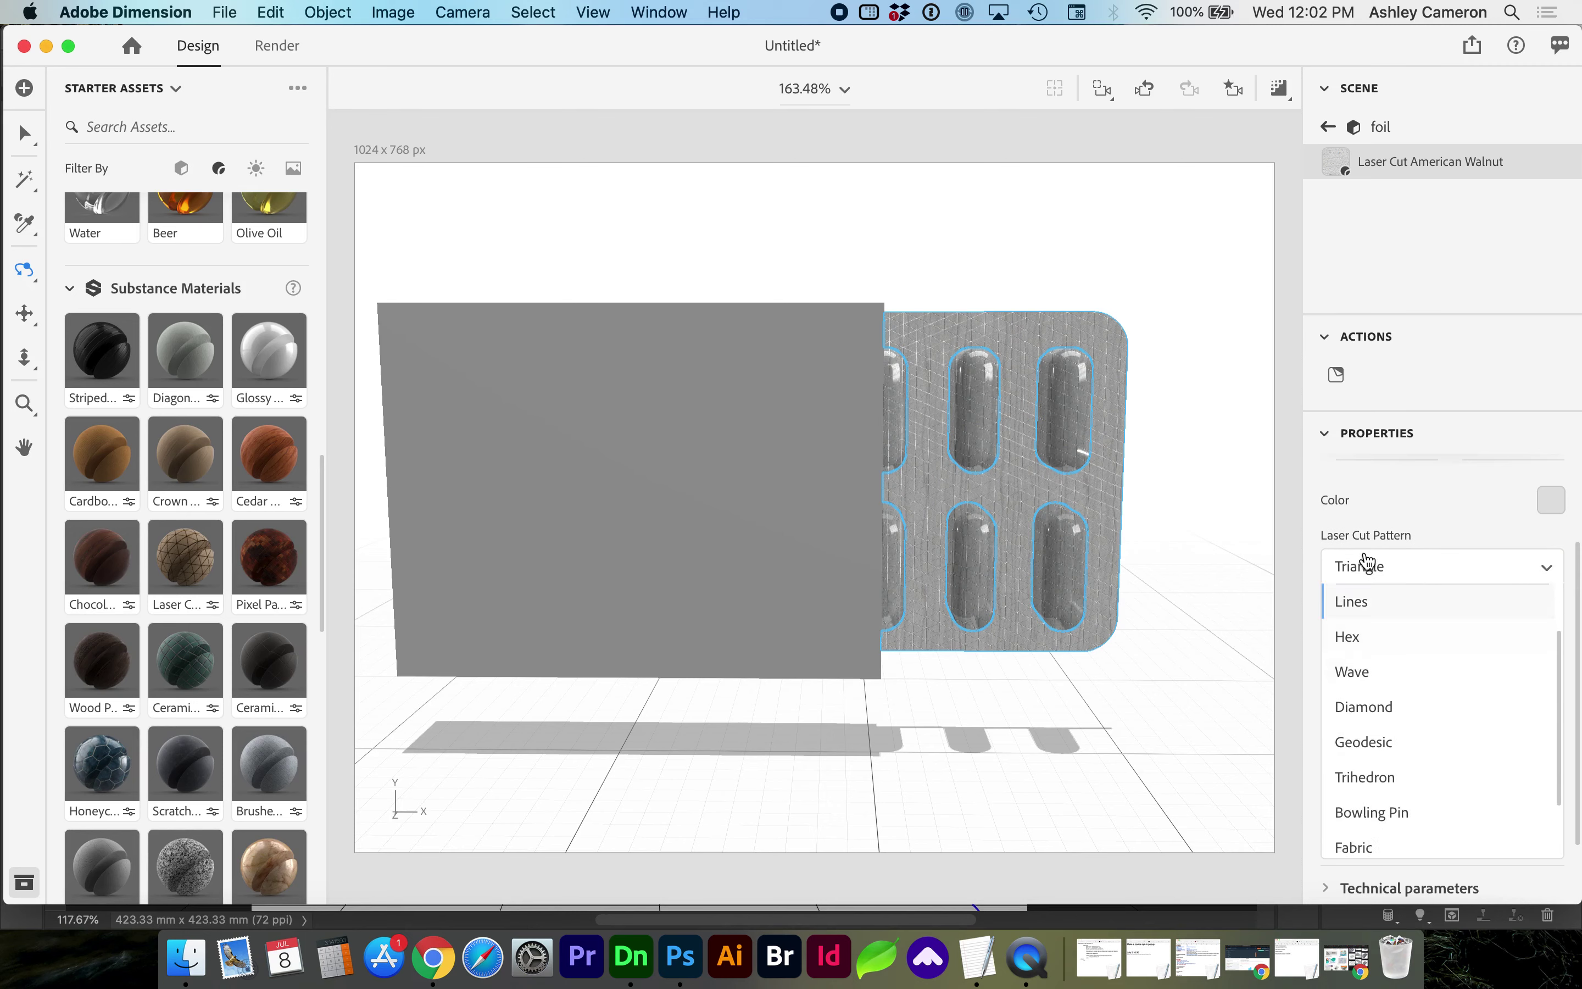
pyautogui.click(1372, 680)
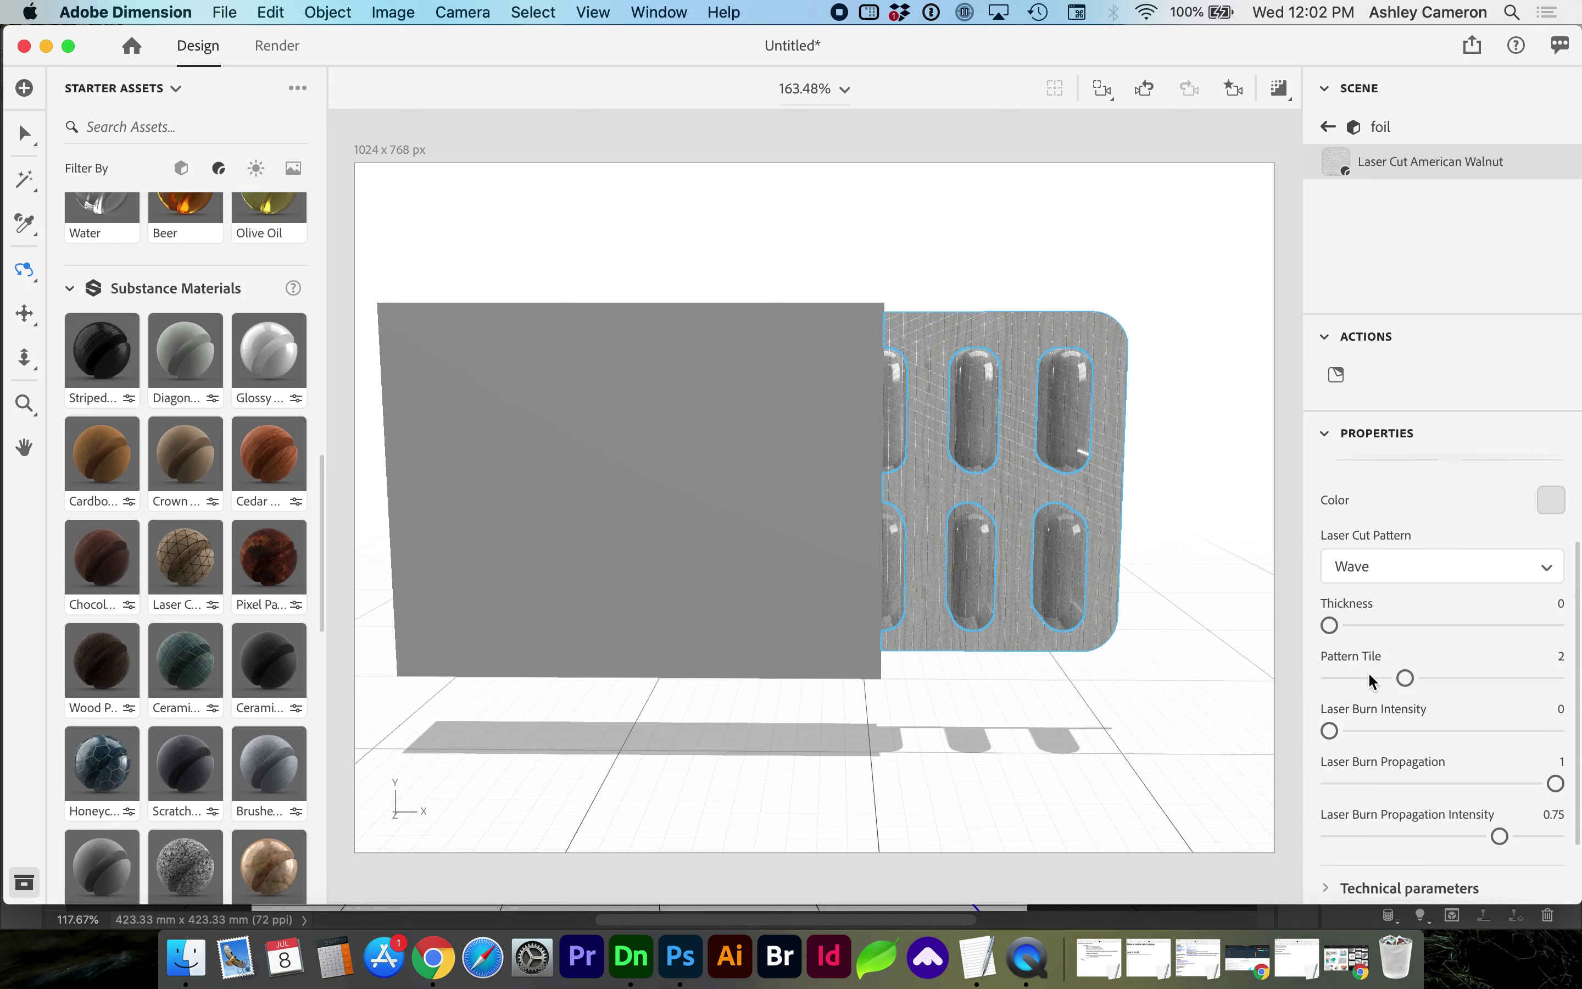
pyautogui.click(1391, 567)
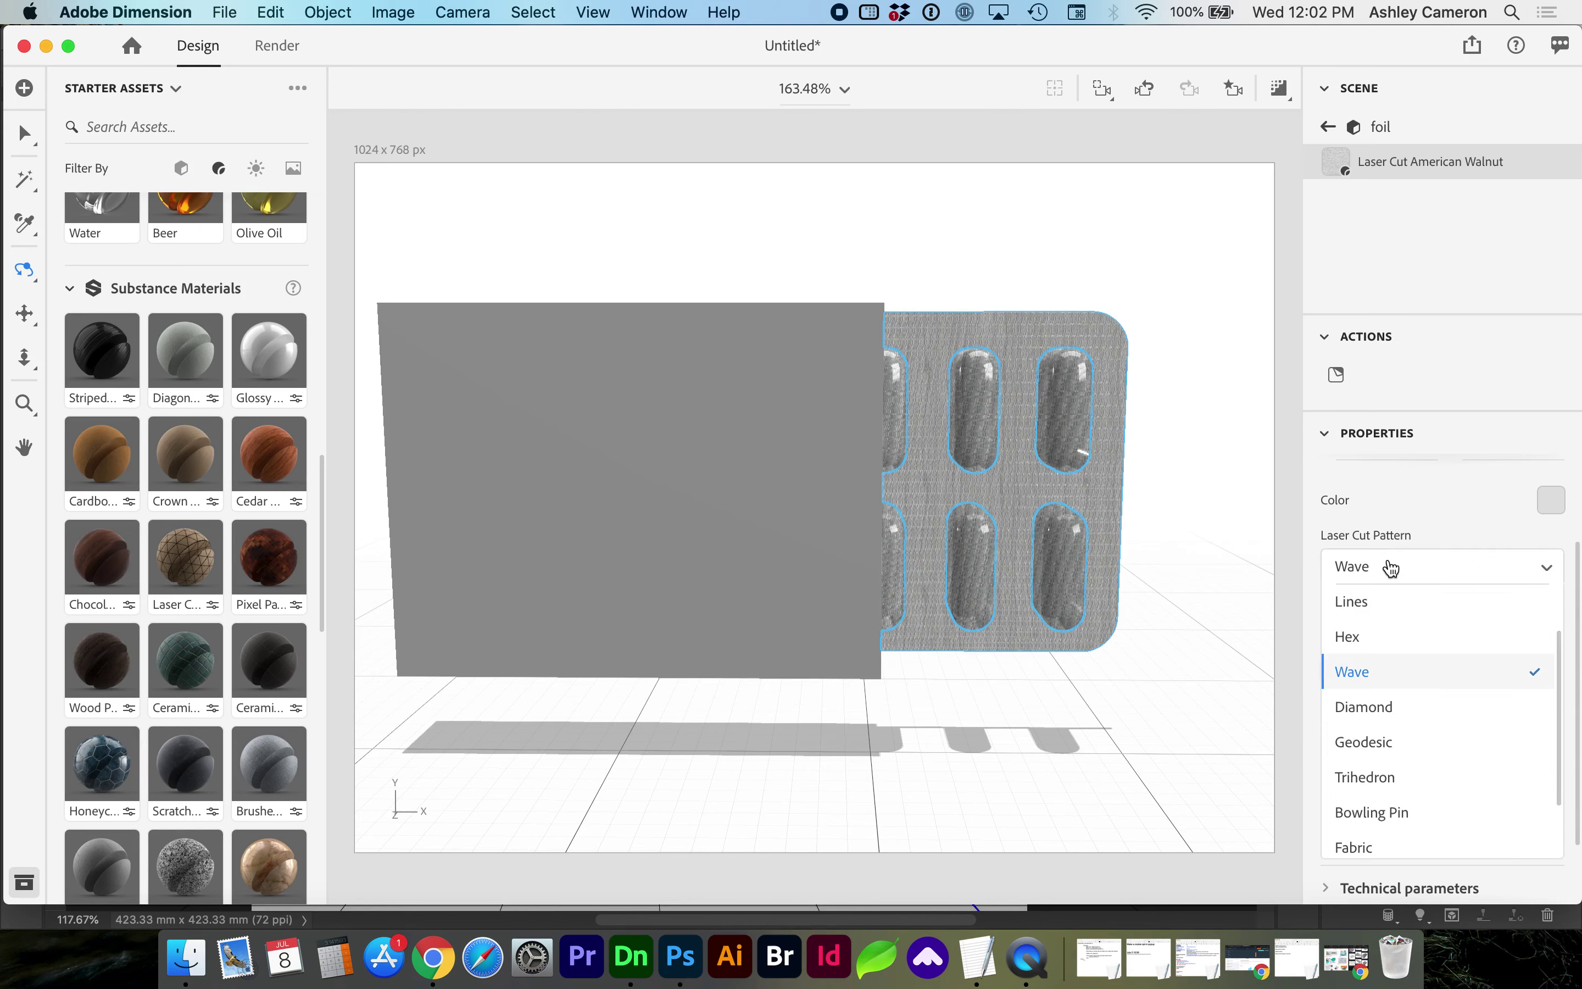
pyautogui.click(1379, 742)
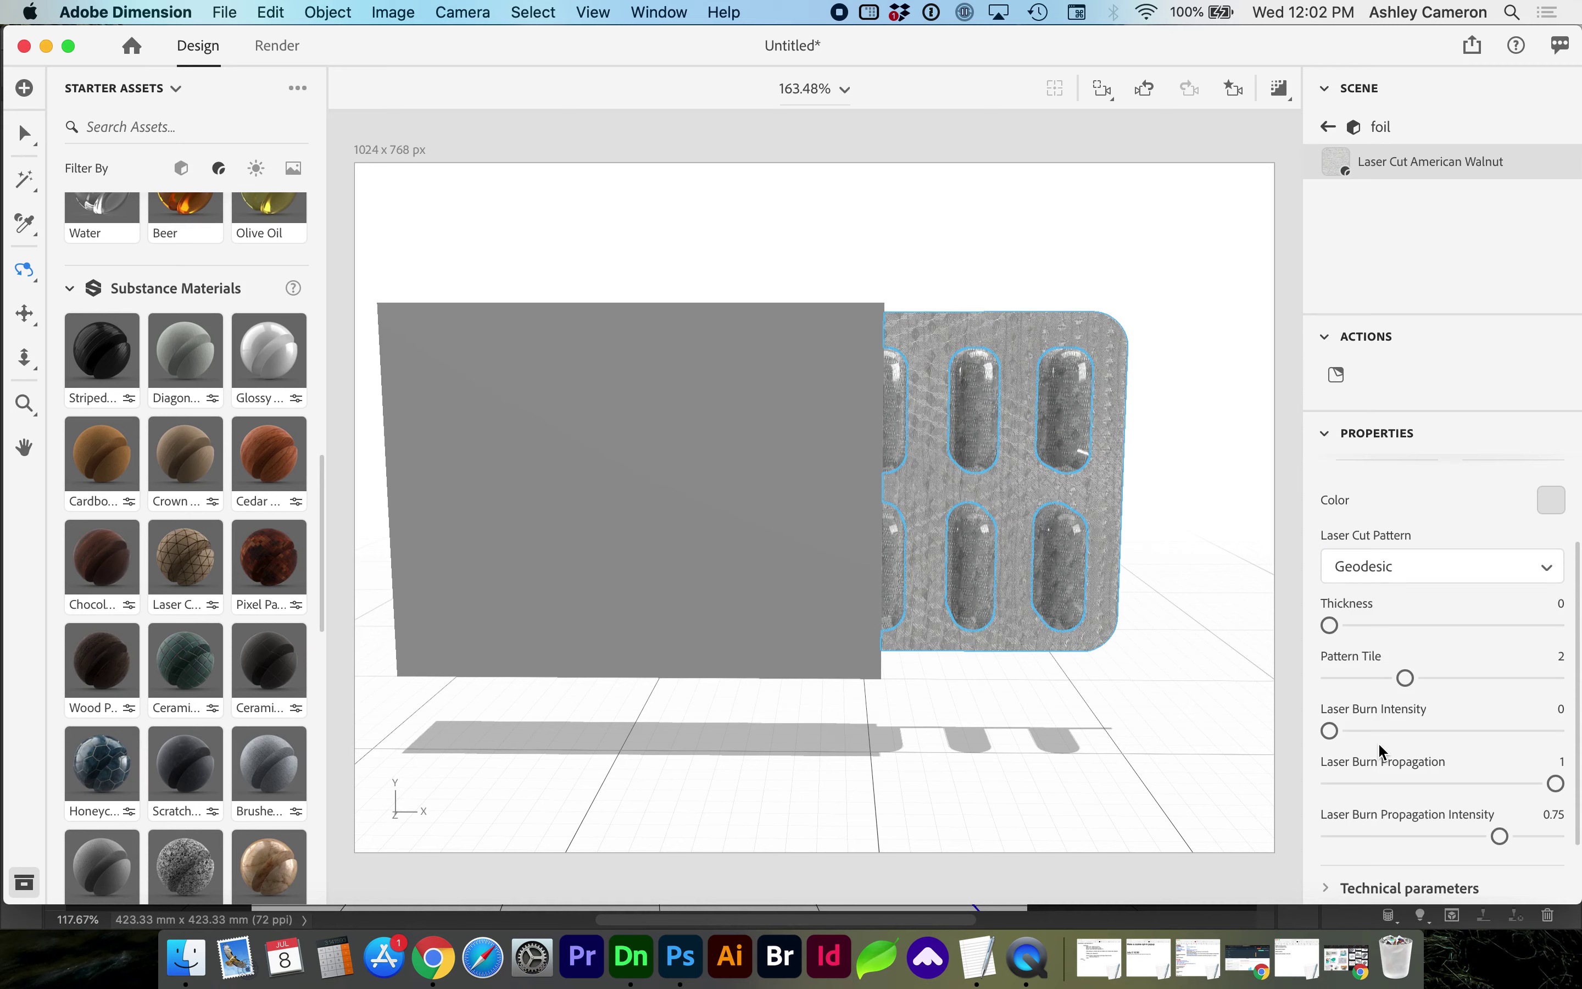
pyautogui.click(1367, 568)
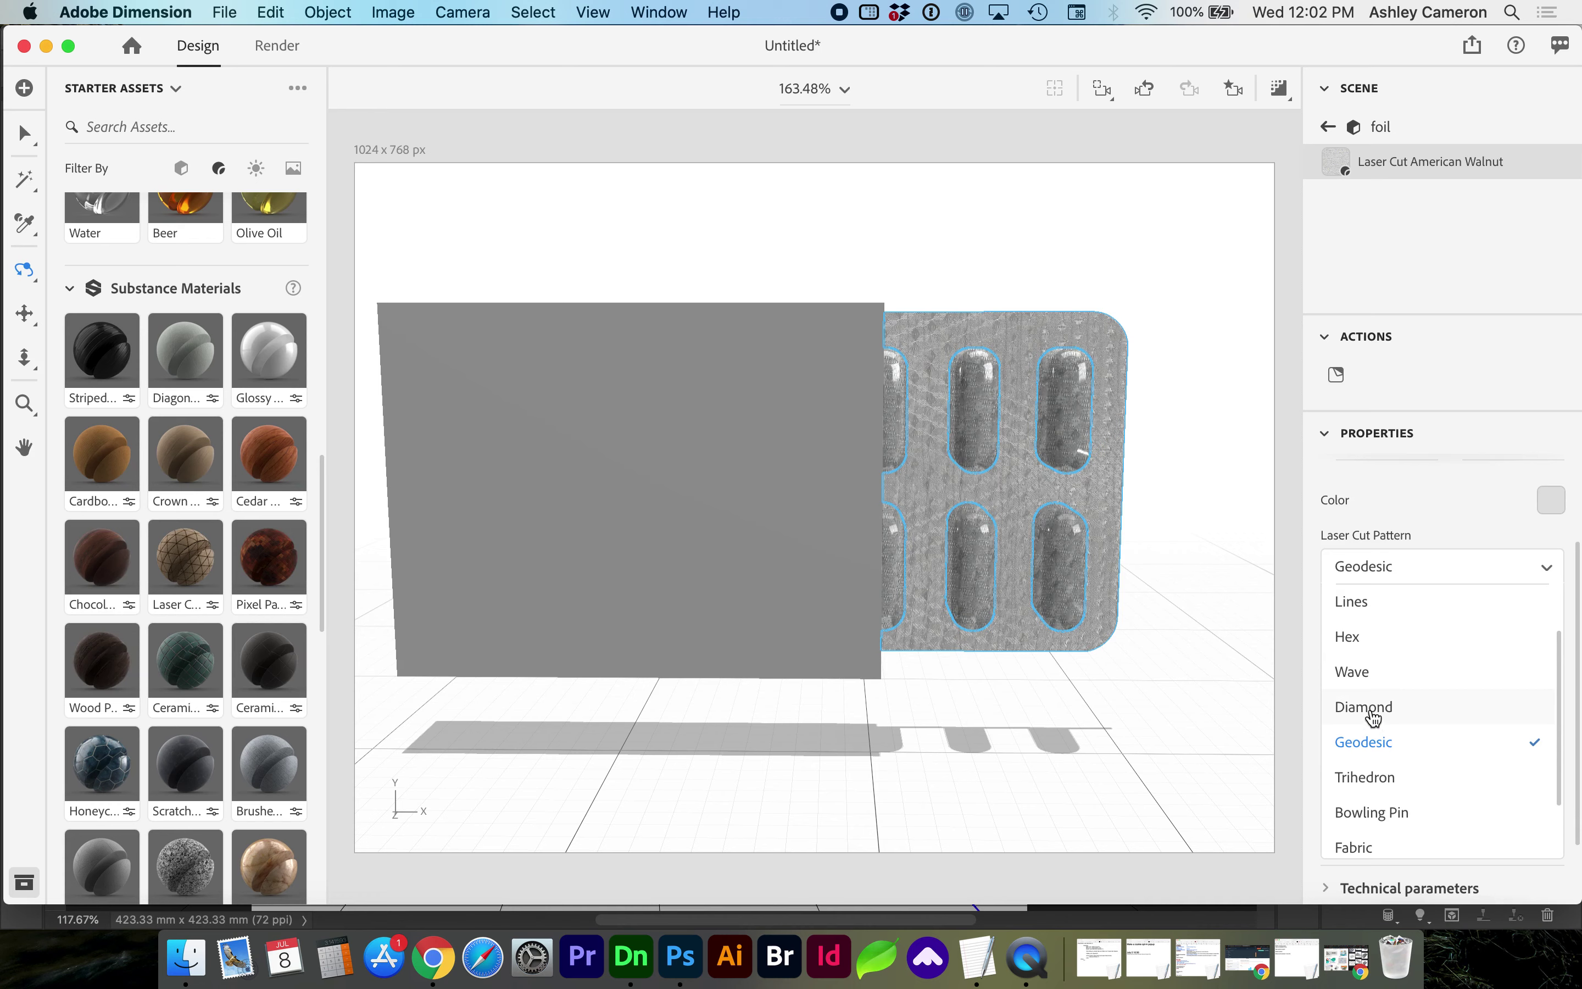
pyautogui.scroll(2, 1380, 687)
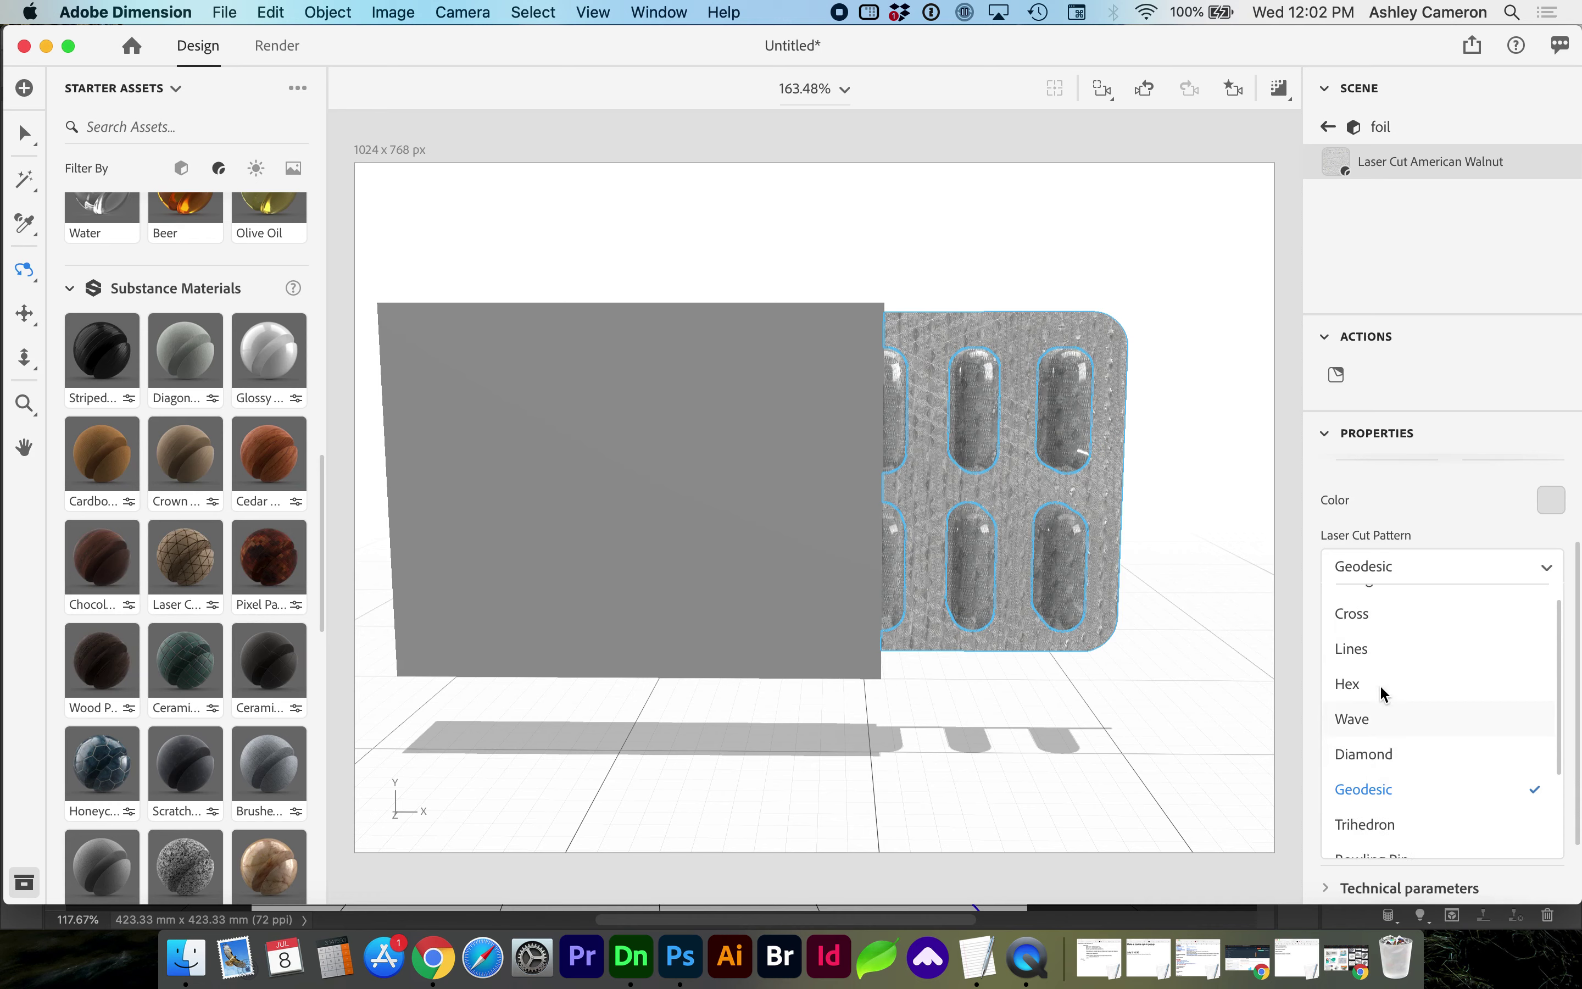
pyautogui.click(1363, 600)
# - Add a Capsule shape to the scene and pull the camera back to see it beside the pack
pyautogui.click(180, 168)
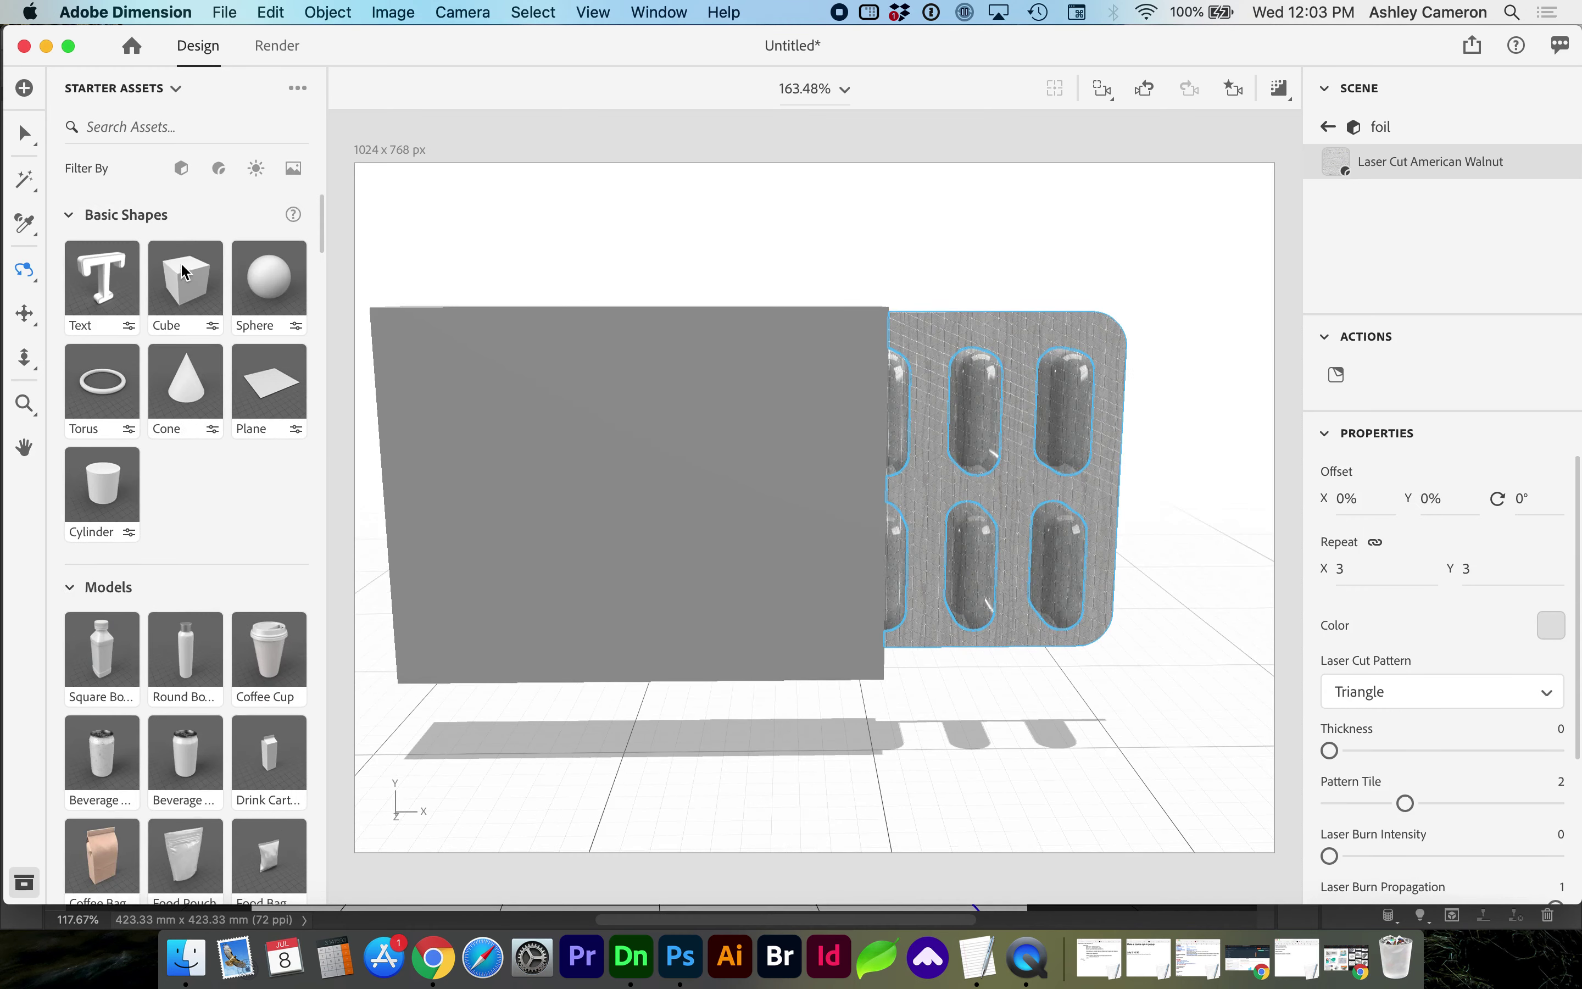
pyautogui.scroll(-12, 175, 525)
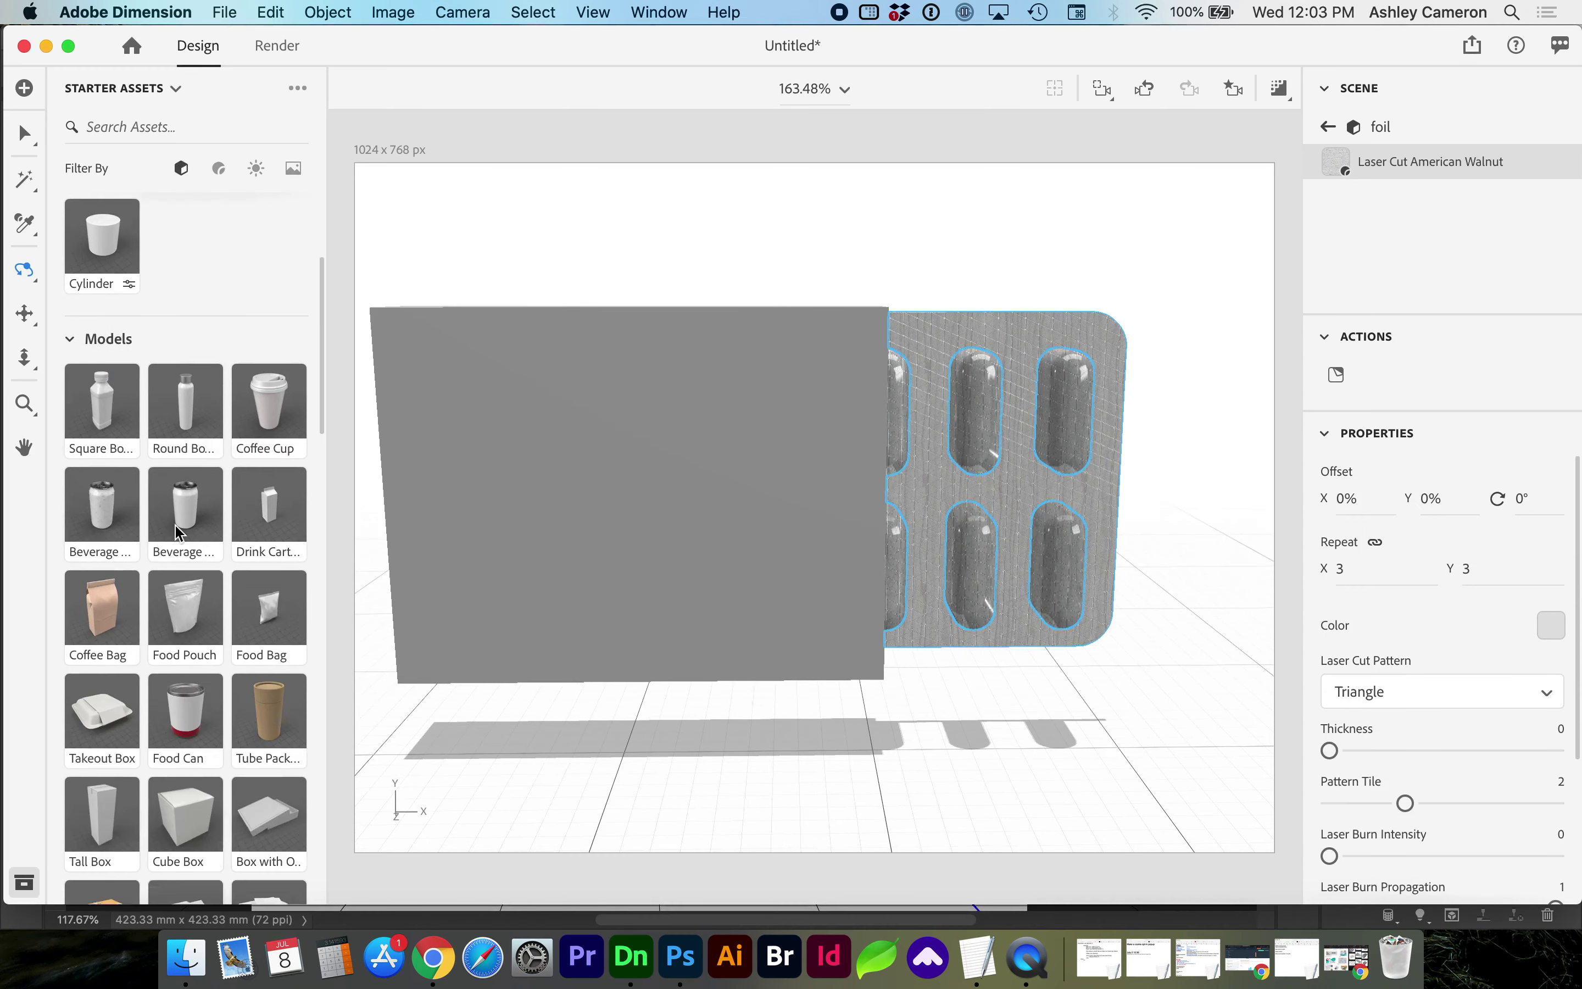
pyautogui.scroll(-14, 177, 531)
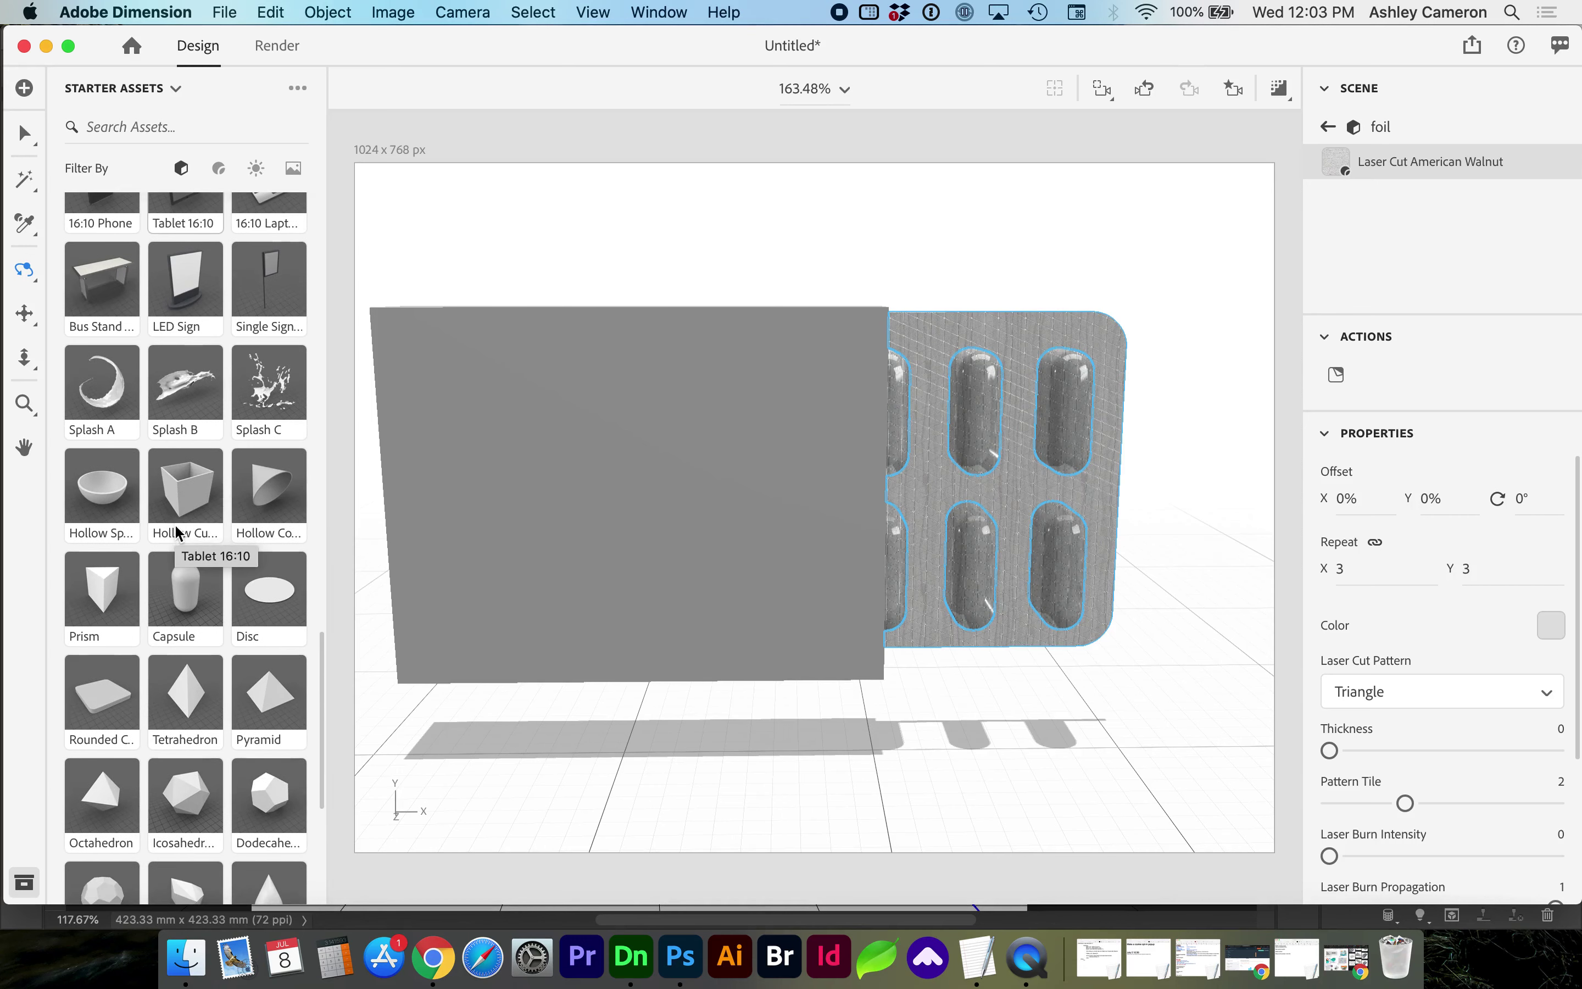
pyautogui.click(180, 600)
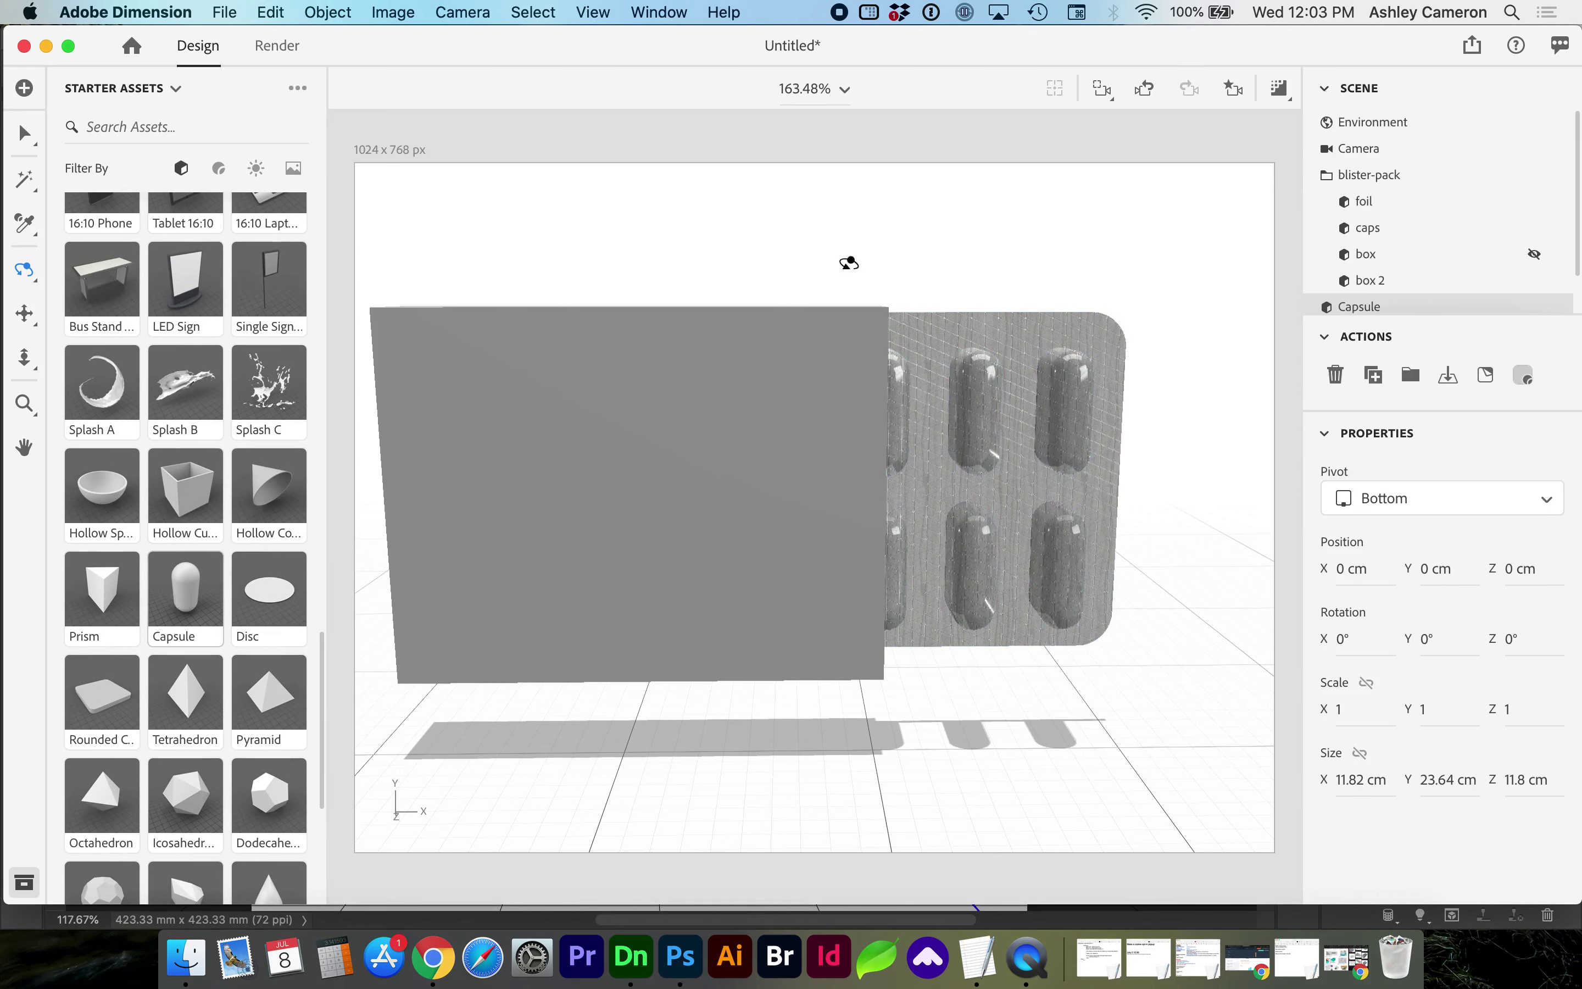
pyautogui.press('v')
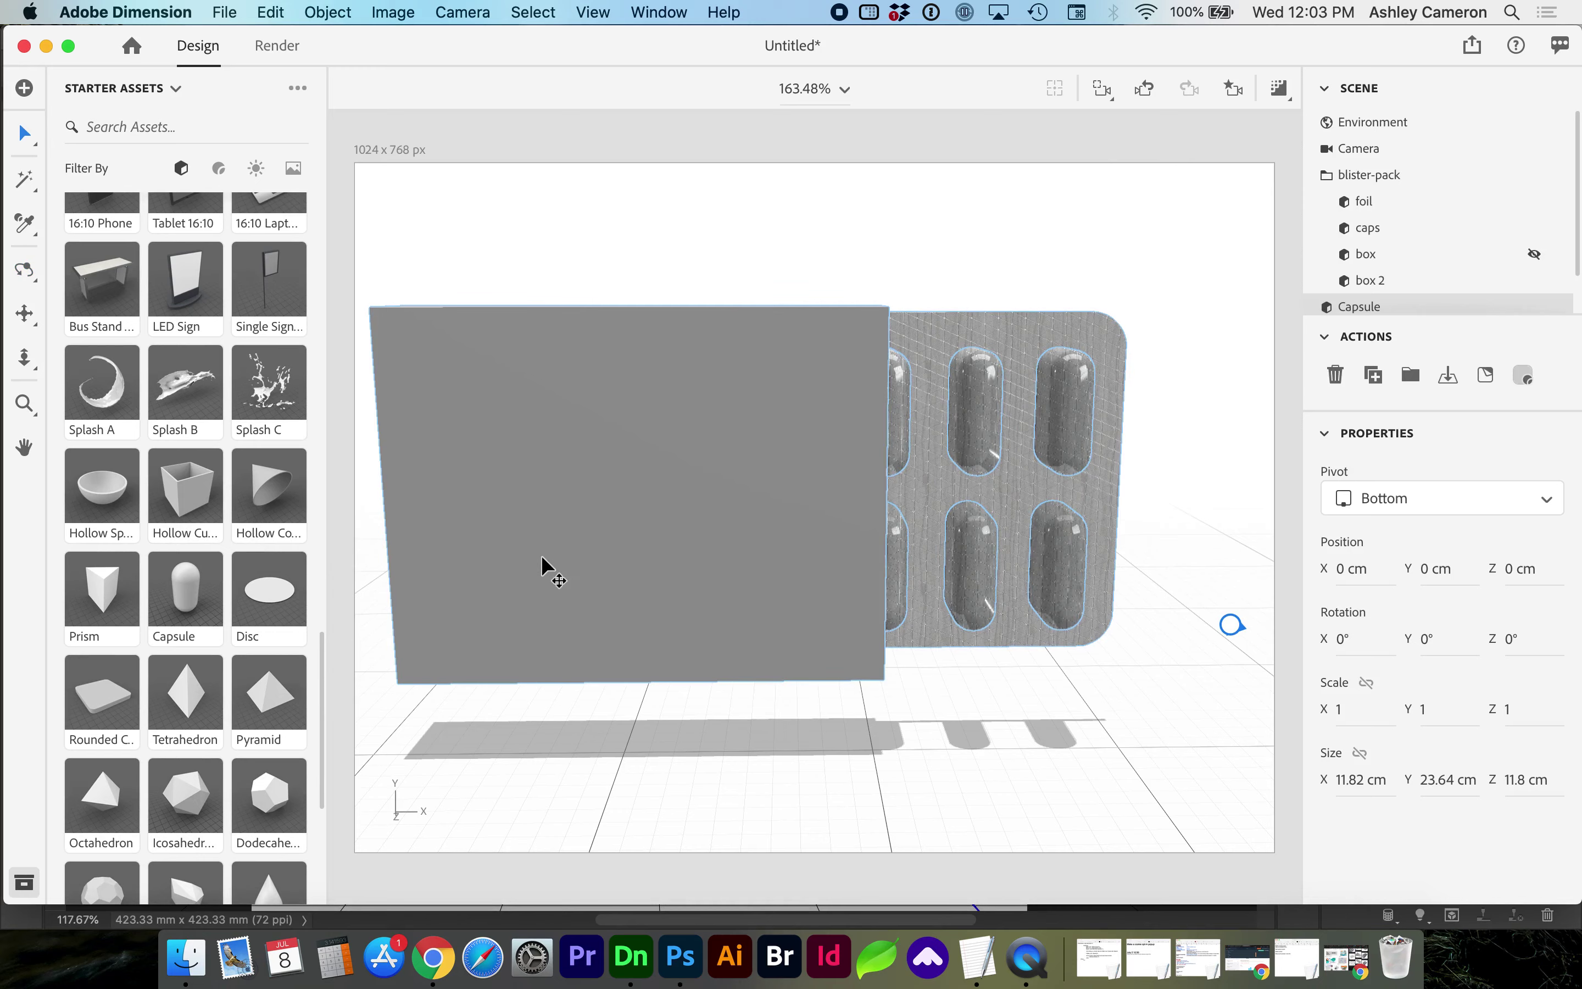
pyautogui.press('f')
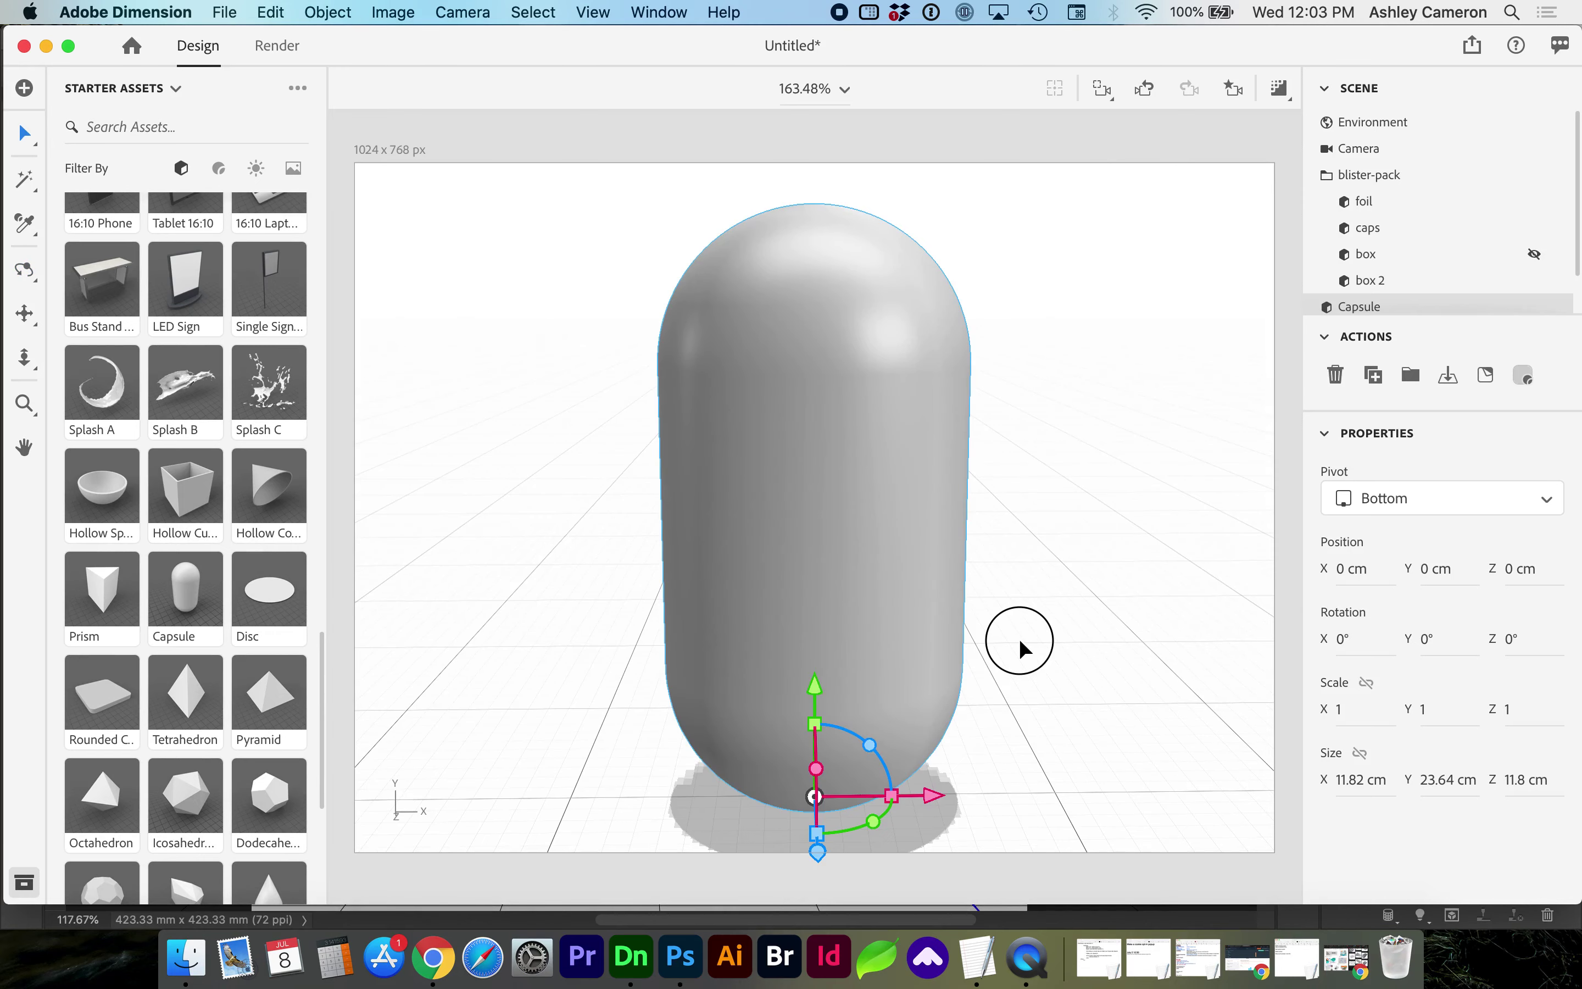
pyautogui.press('3')
pyautogui.moveTo(593, 559); pyautogui.dragTo(526, 982)
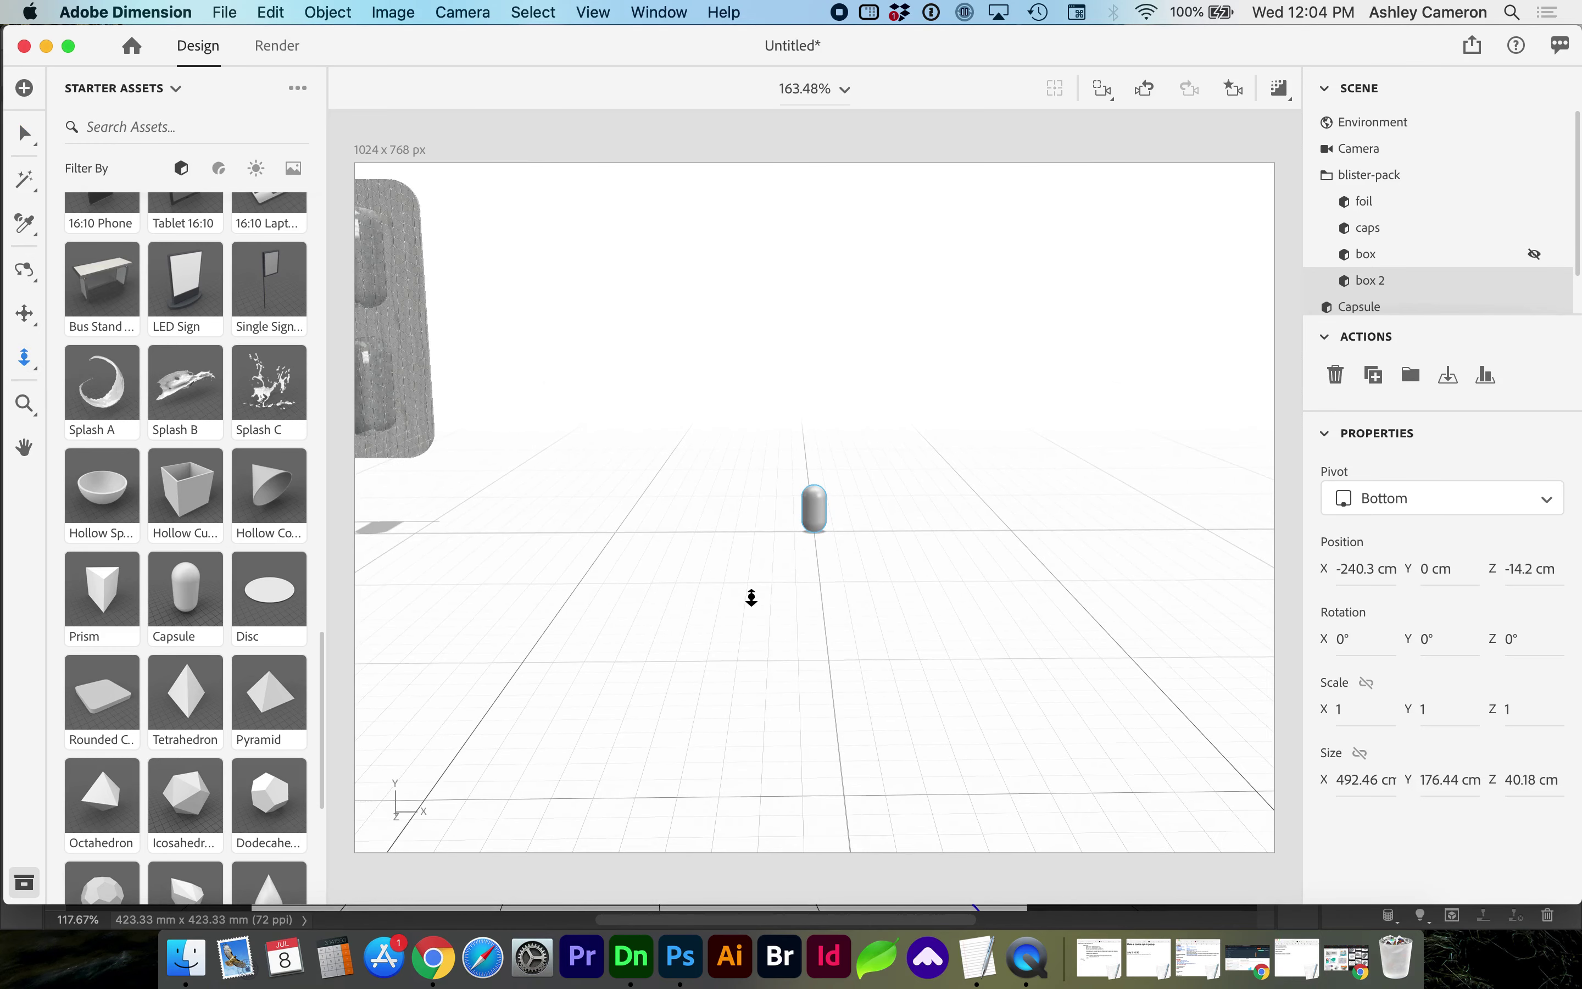
pyautogui.press('v')
# - Stretch the capsule to 1.2 × 1.7 × 1.2 and seat it in the lower-right blister pocket
pyautogui.click(1380, 308)
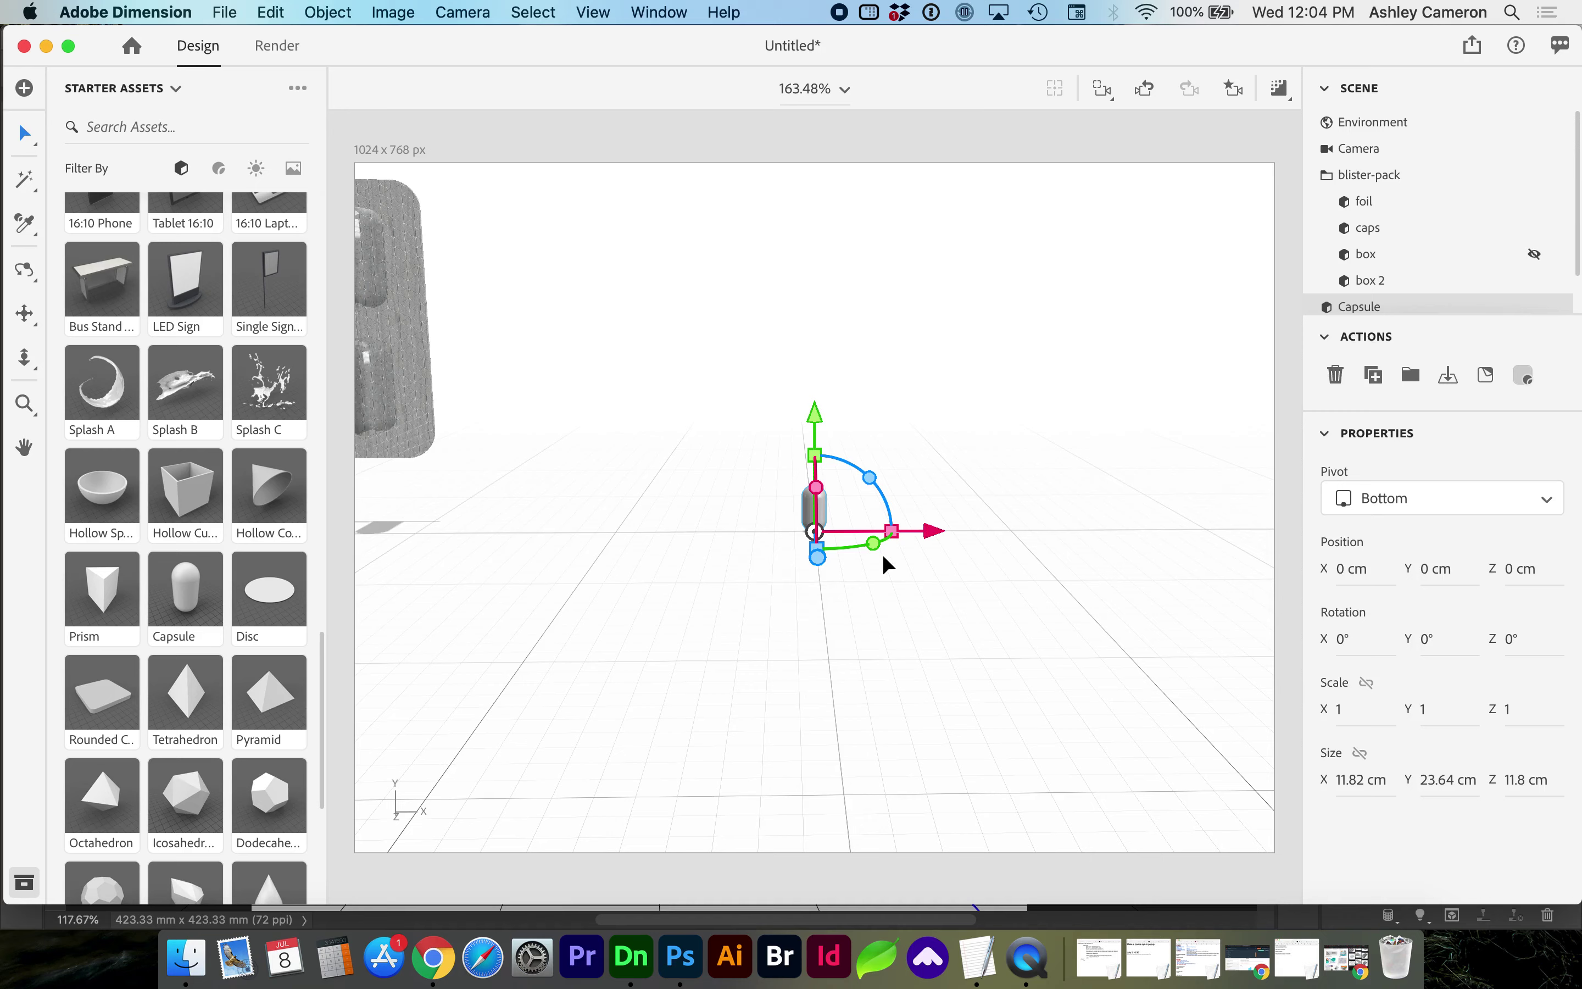
pyautogui.moveTo(933, 535); pyautogui.dragTo(513, 556)
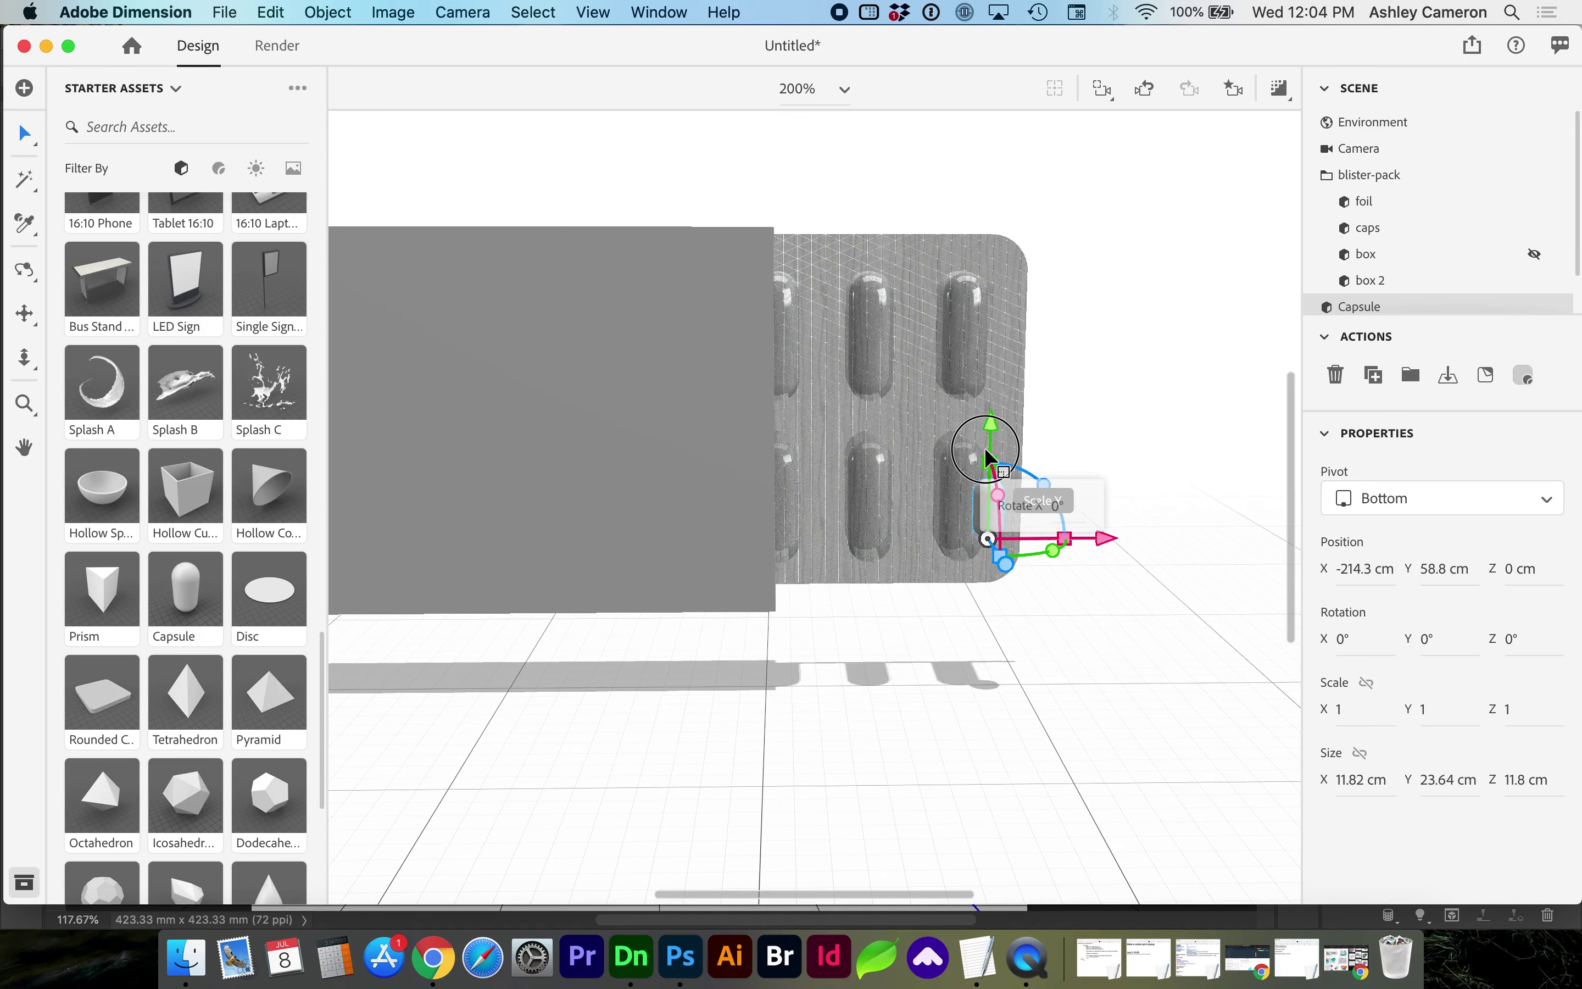
pyautogui.moveTo(988, 450); pyautogui.dragTo(1078, 540)
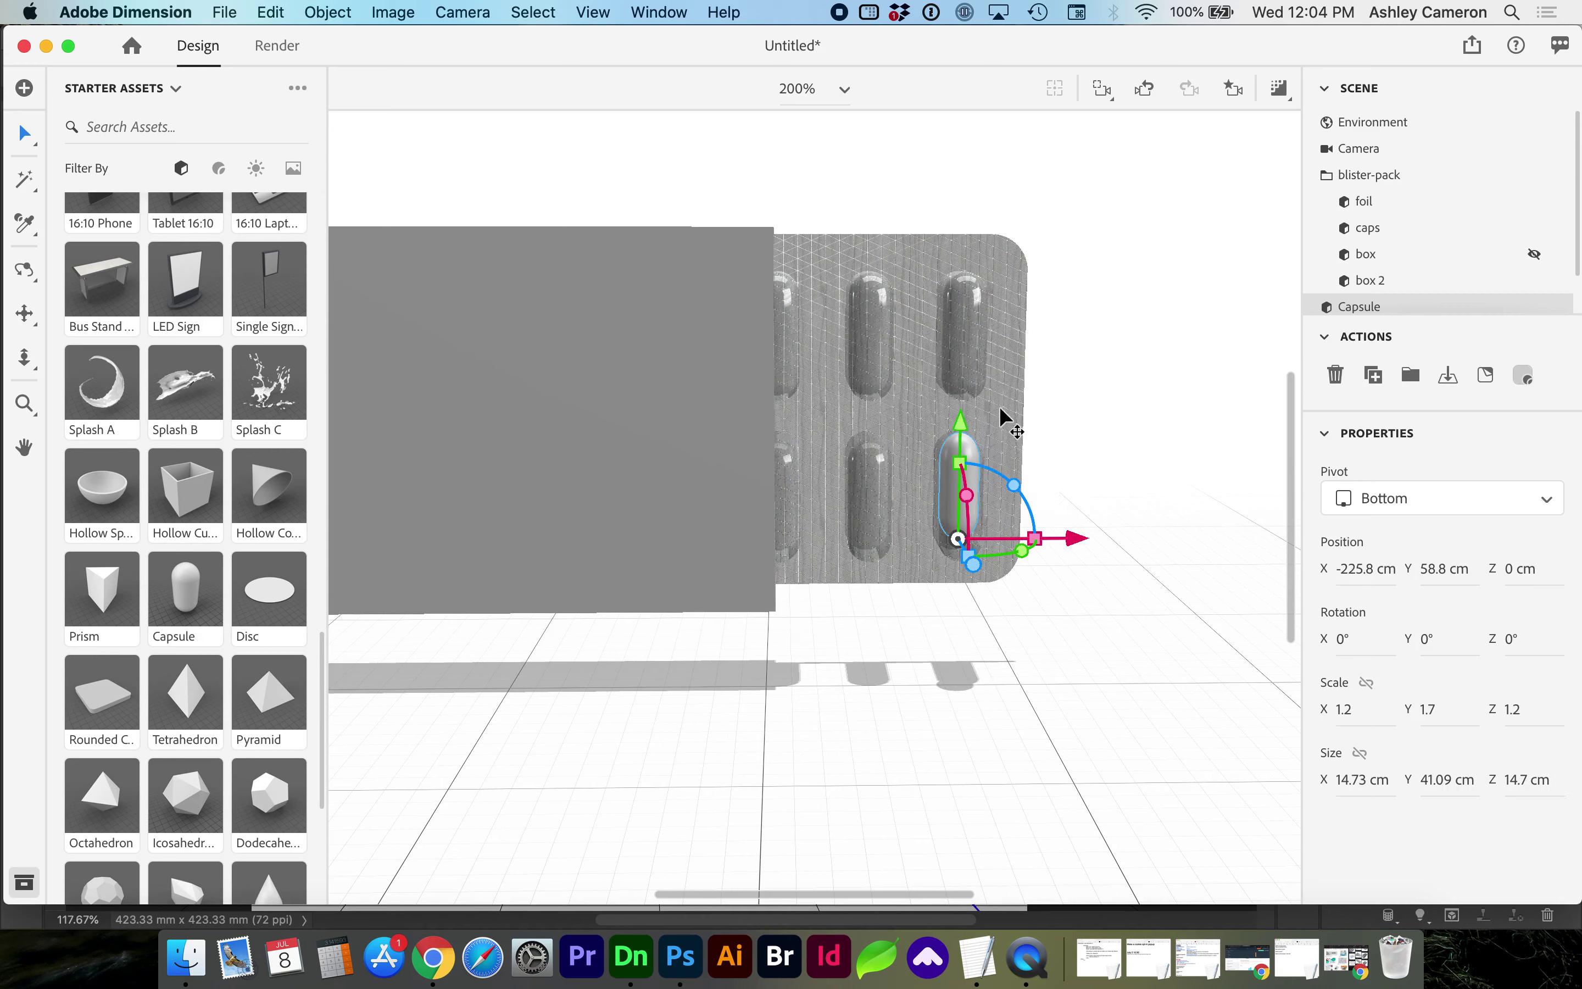
pyautogui.moveTo(955, 424); pyautogui.dragTo(957, 450)
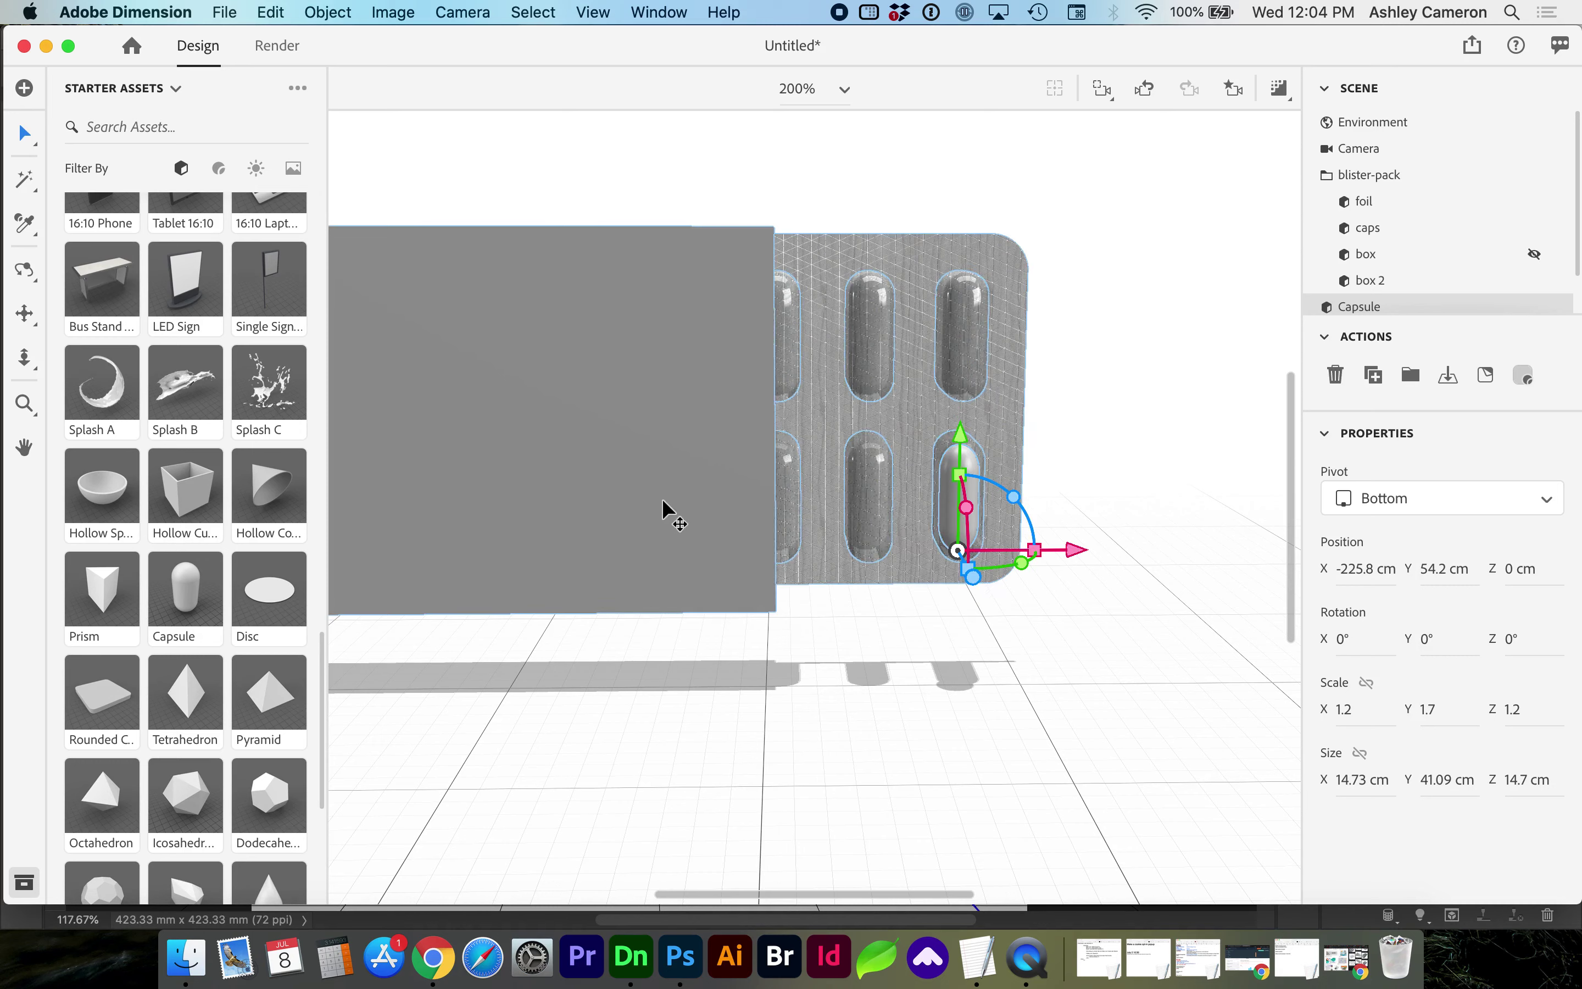
pyautogui.click(26, 270)
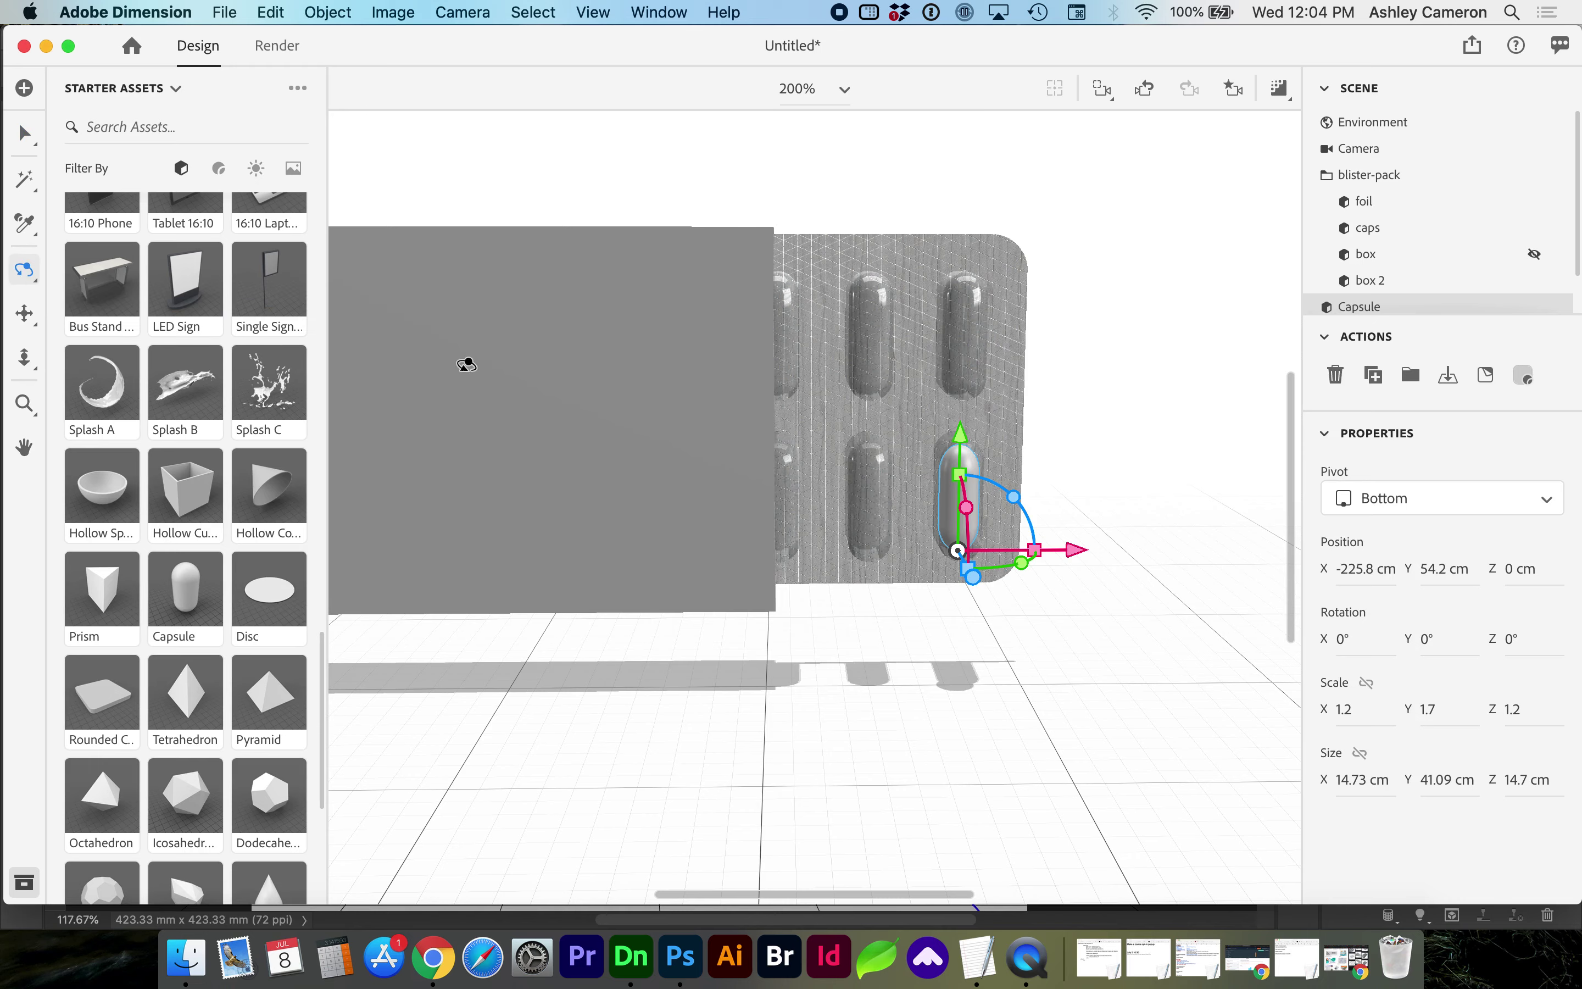
pyautogui.moveTo(677, 475); pyautogui.dragTo(653, 677)
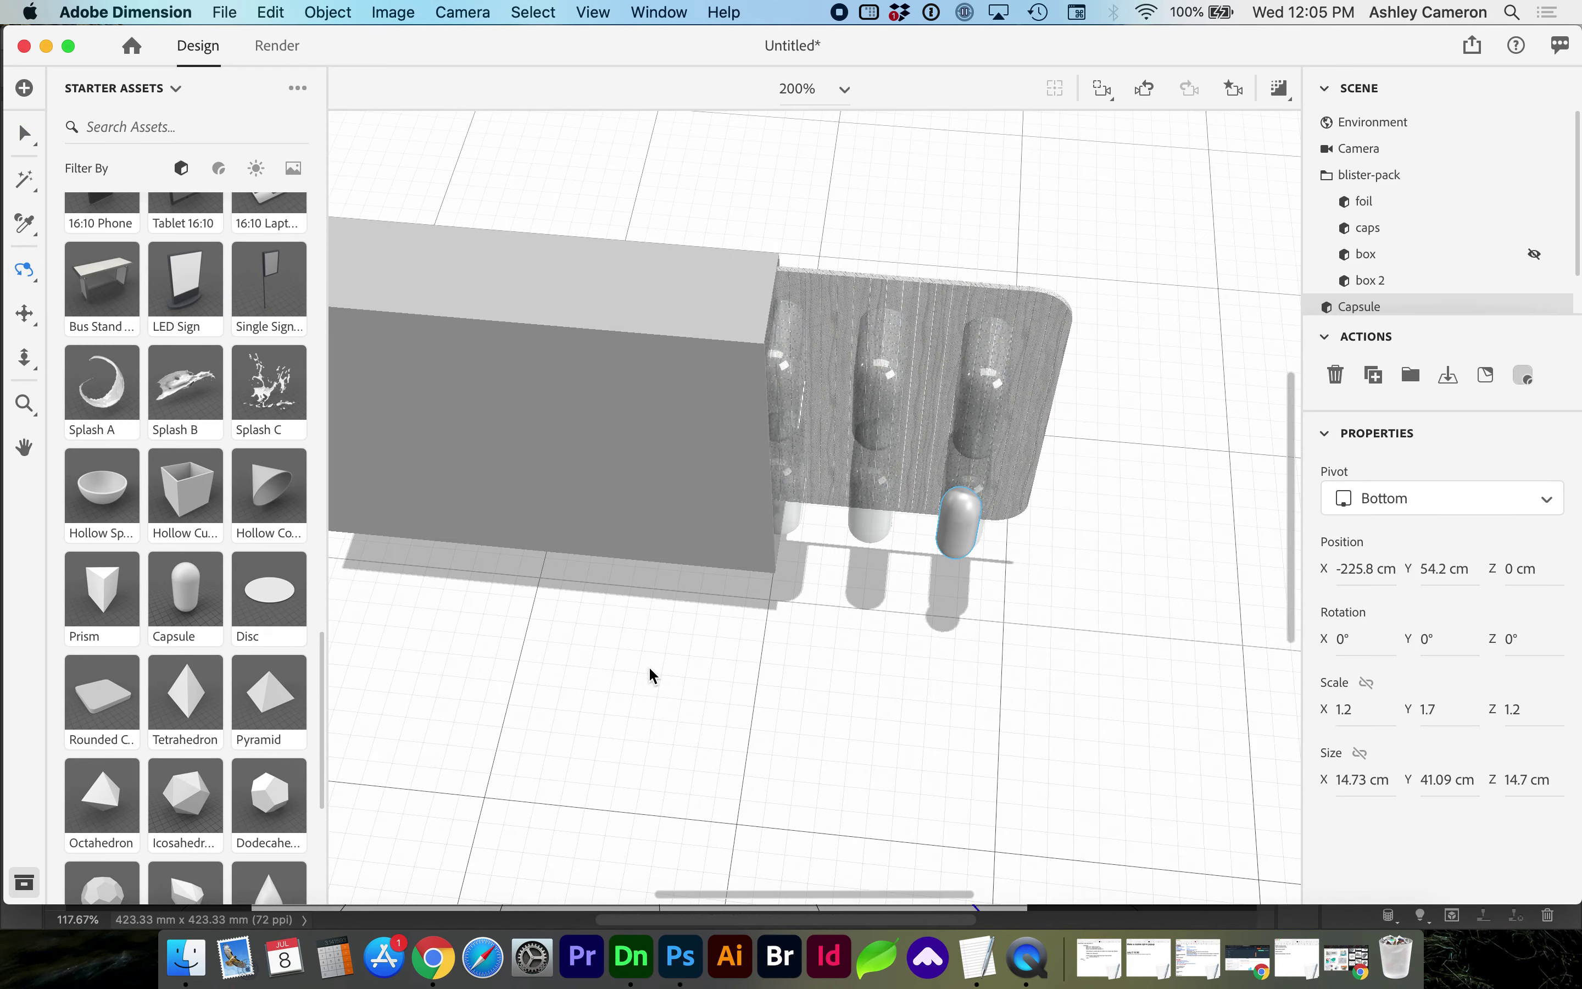
pyautogui.click(963, 535)
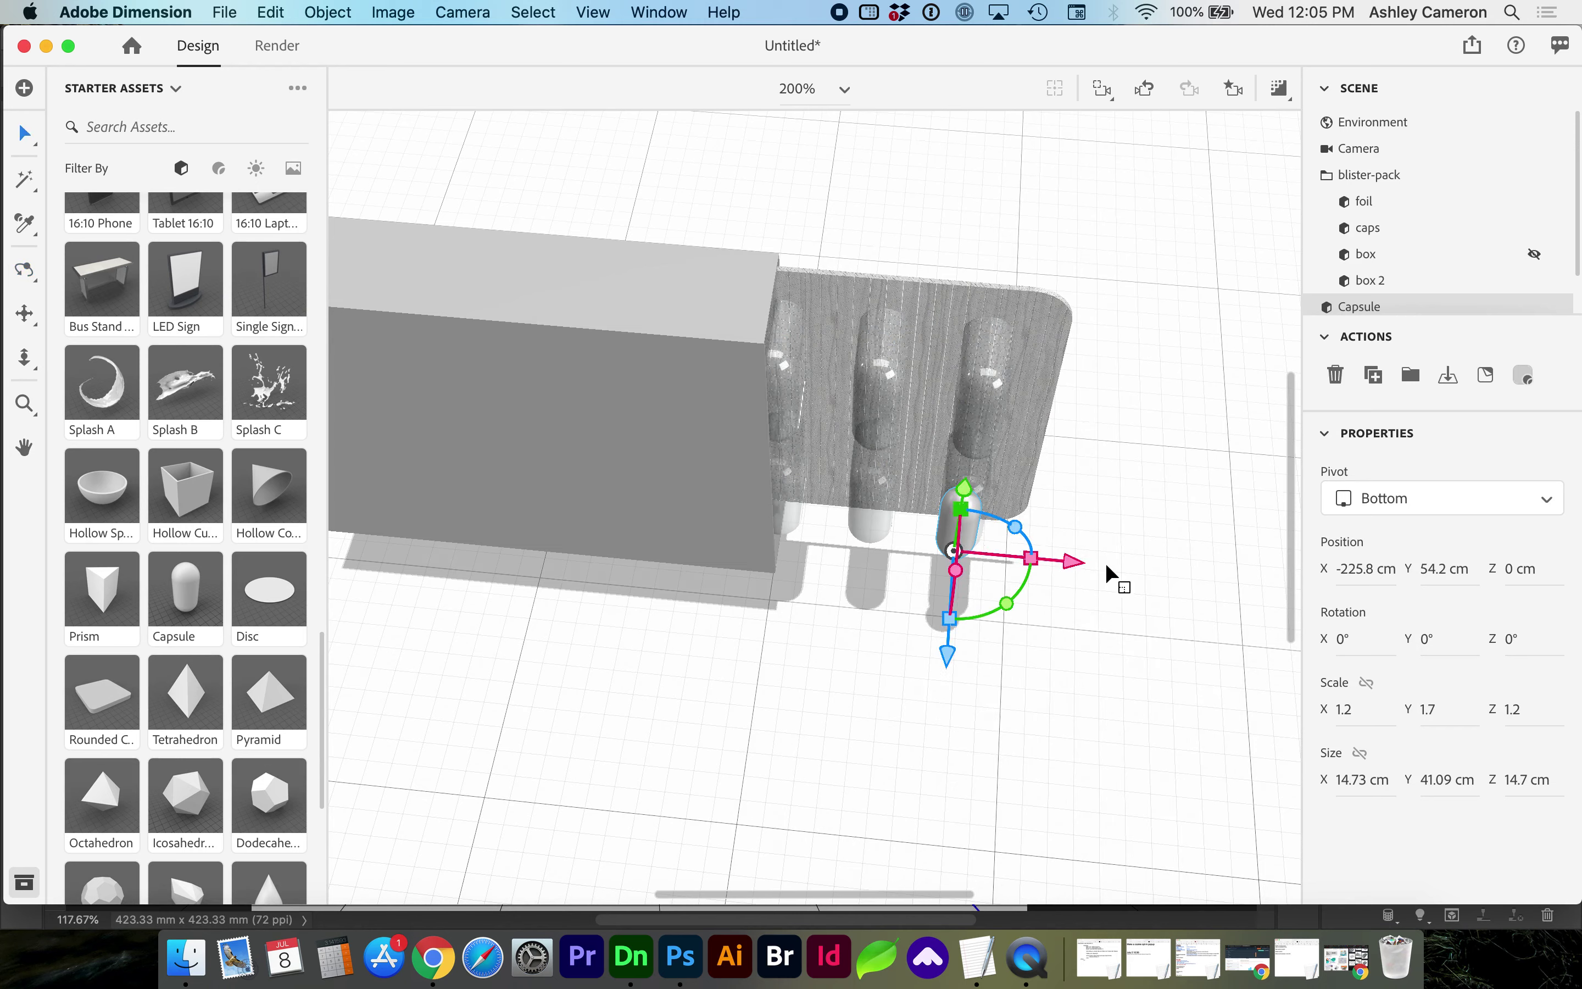
pyautogui.moveTo(1084, 569); pyautogui.dragTo(1078, 565)
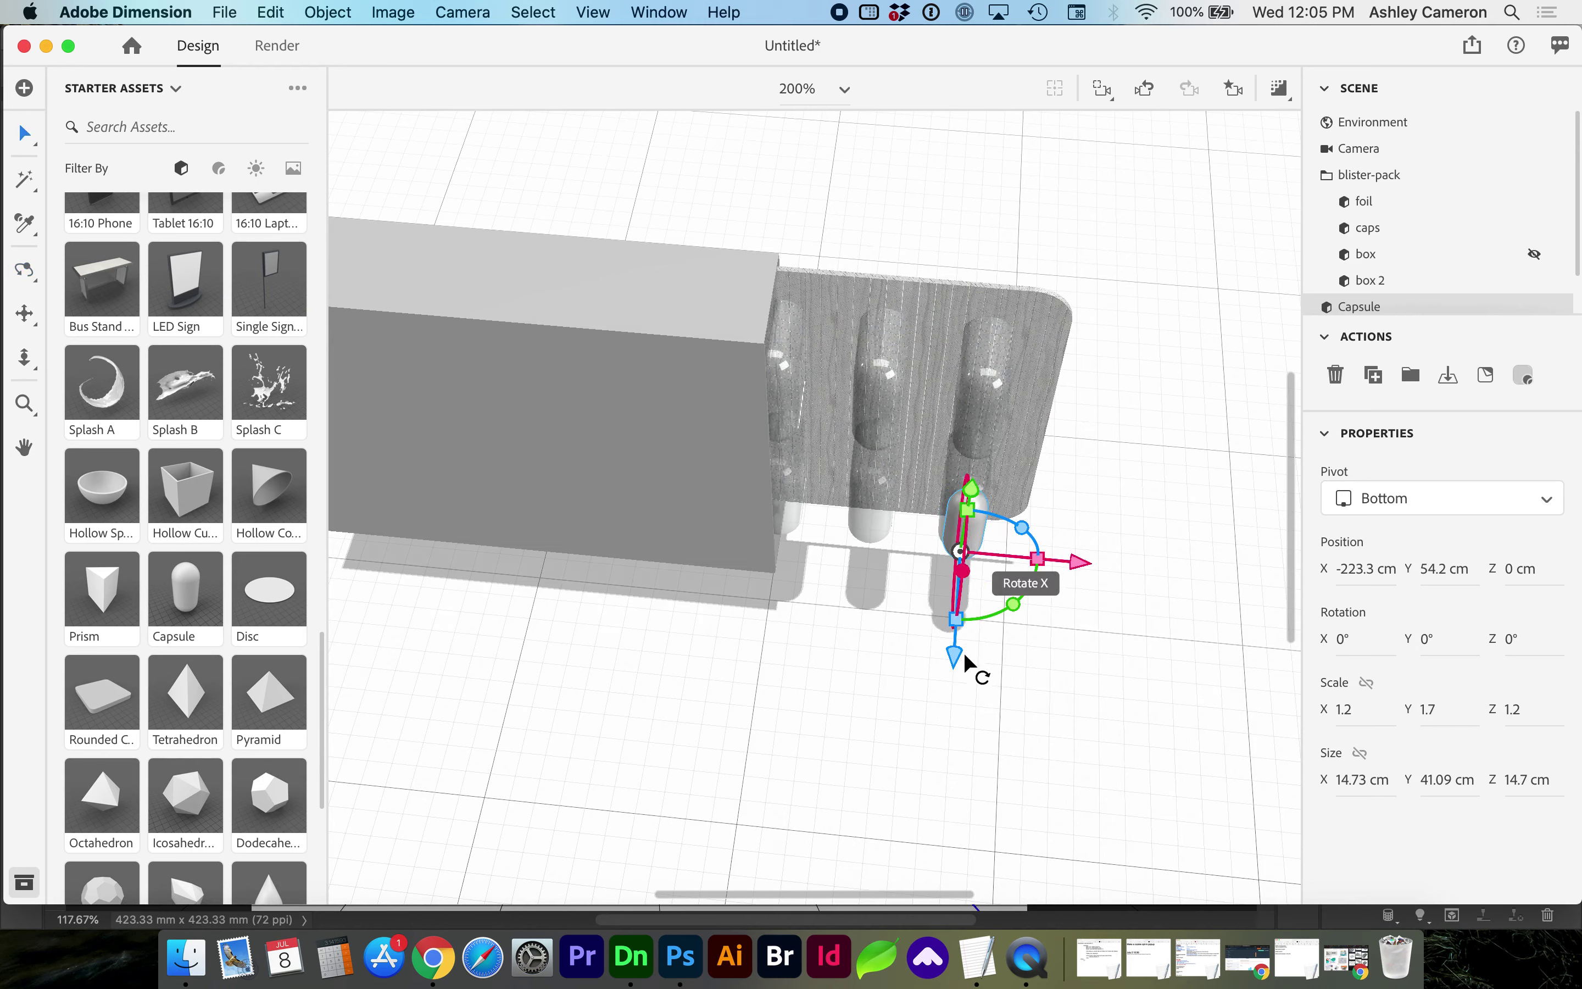
pyautogui.moveTo(953, 653); pyautogui.dragTo(957, 630)
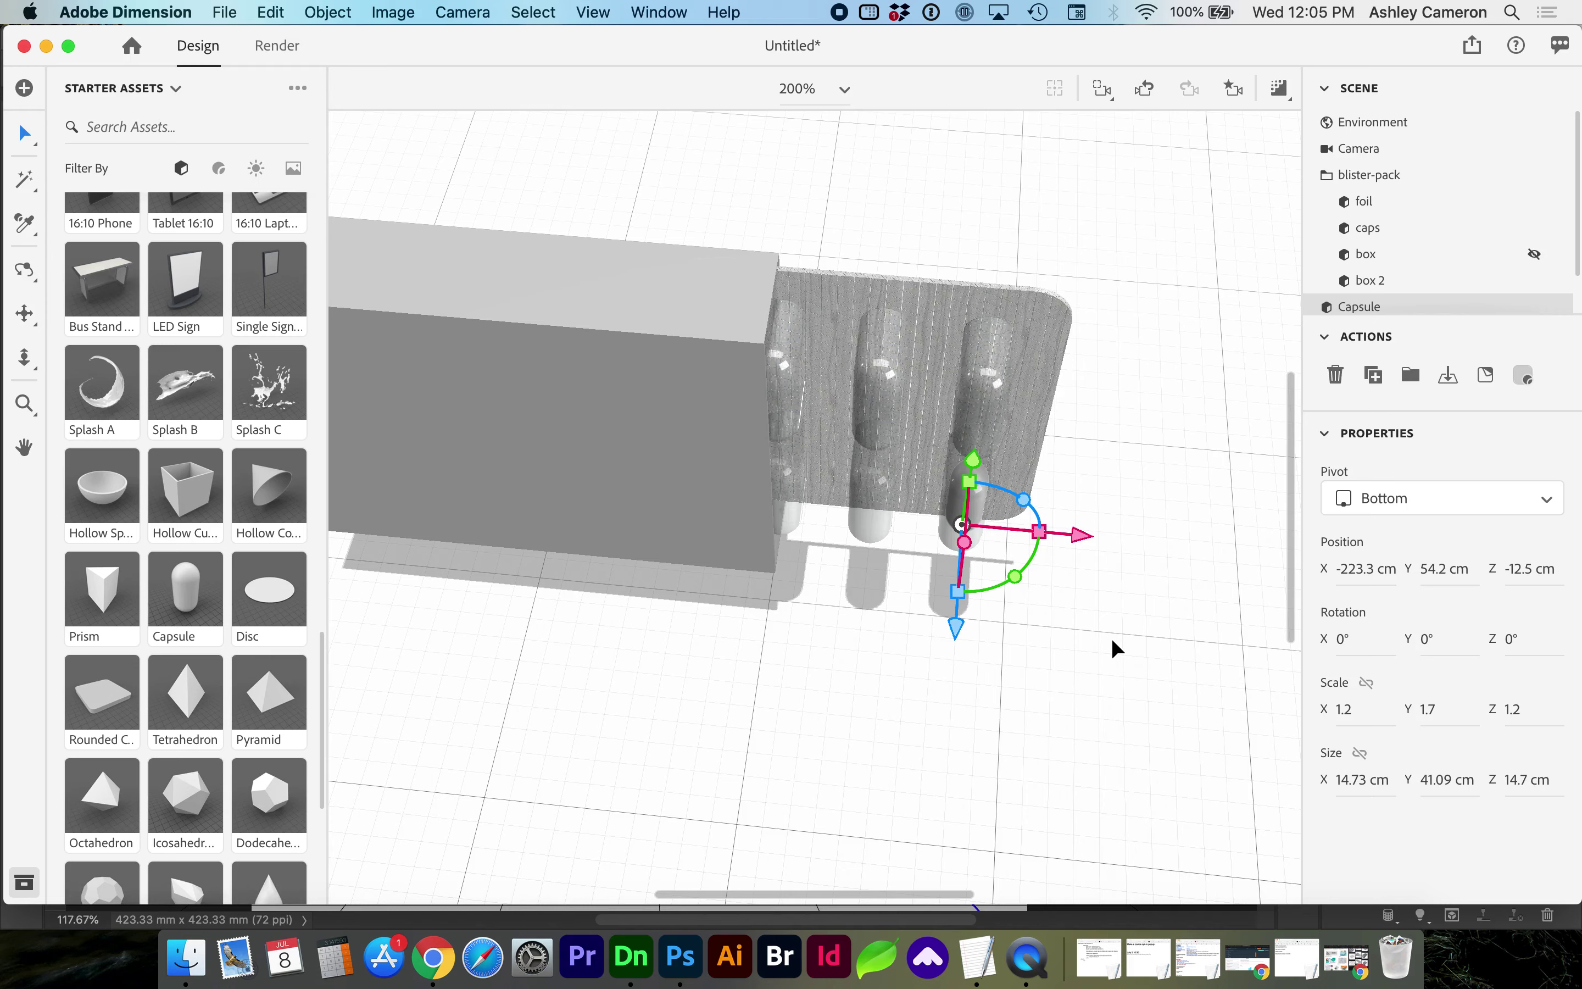
pyautogui.press('1')
pyautogui.moveTo(1105, 593); pyautogui.dragTo(1109, 509)
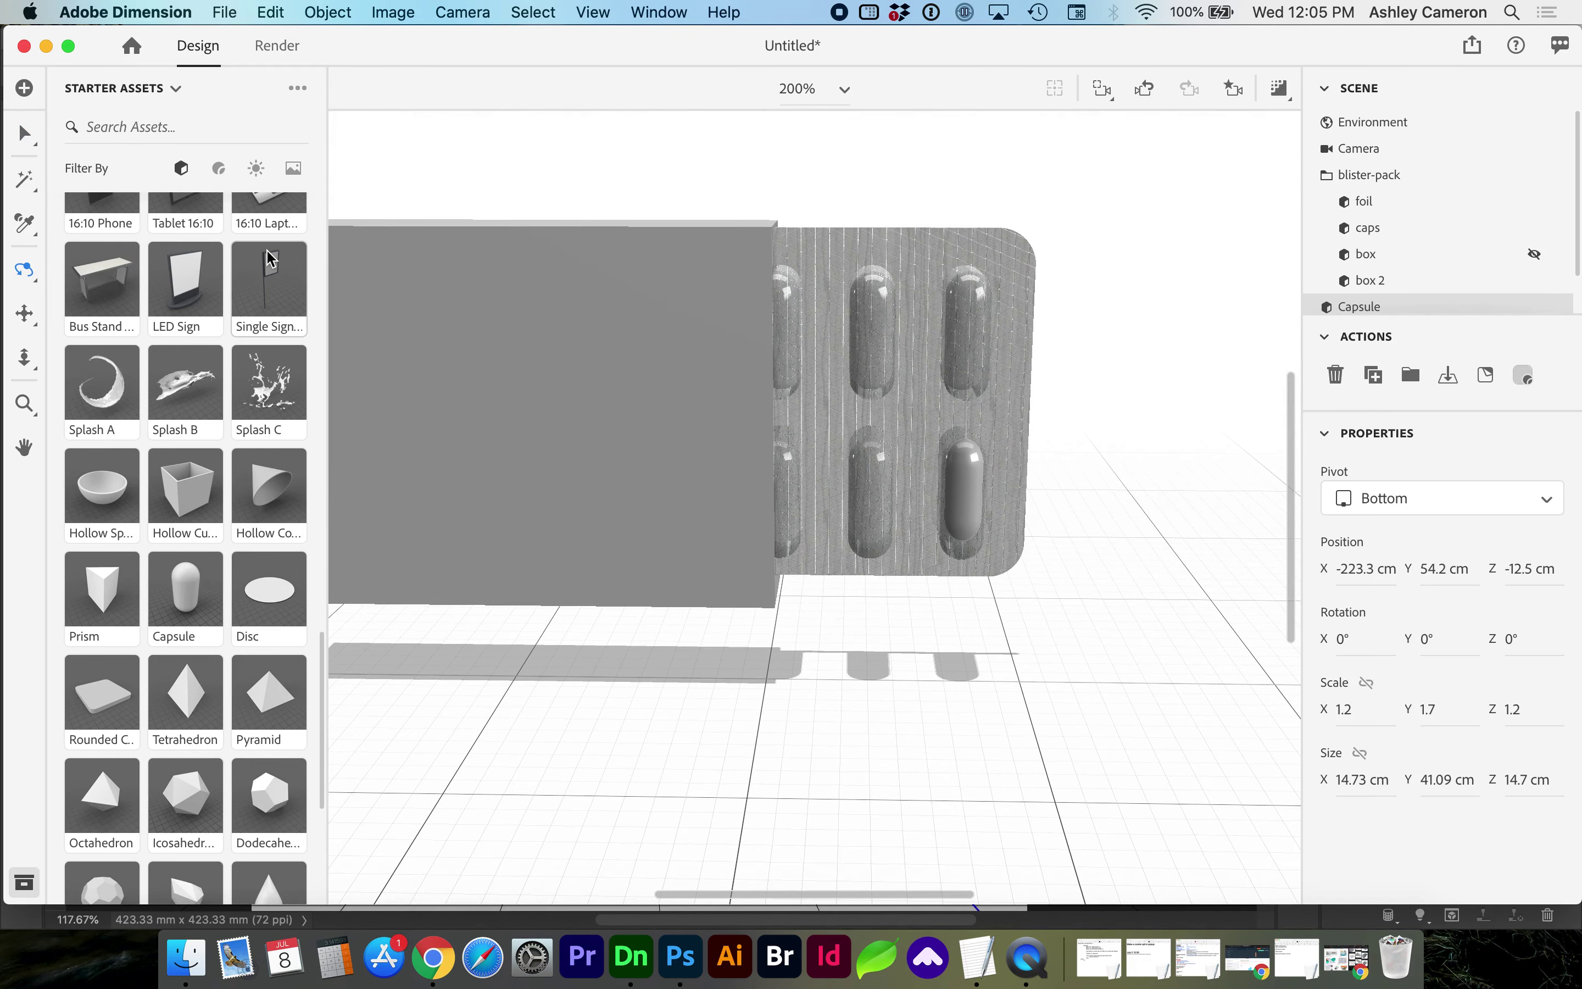
# - Apply Plastic to the Capsule and set its base colour to bright red (RGB 247, 32, 32)
pyautogui.click(219, 168)
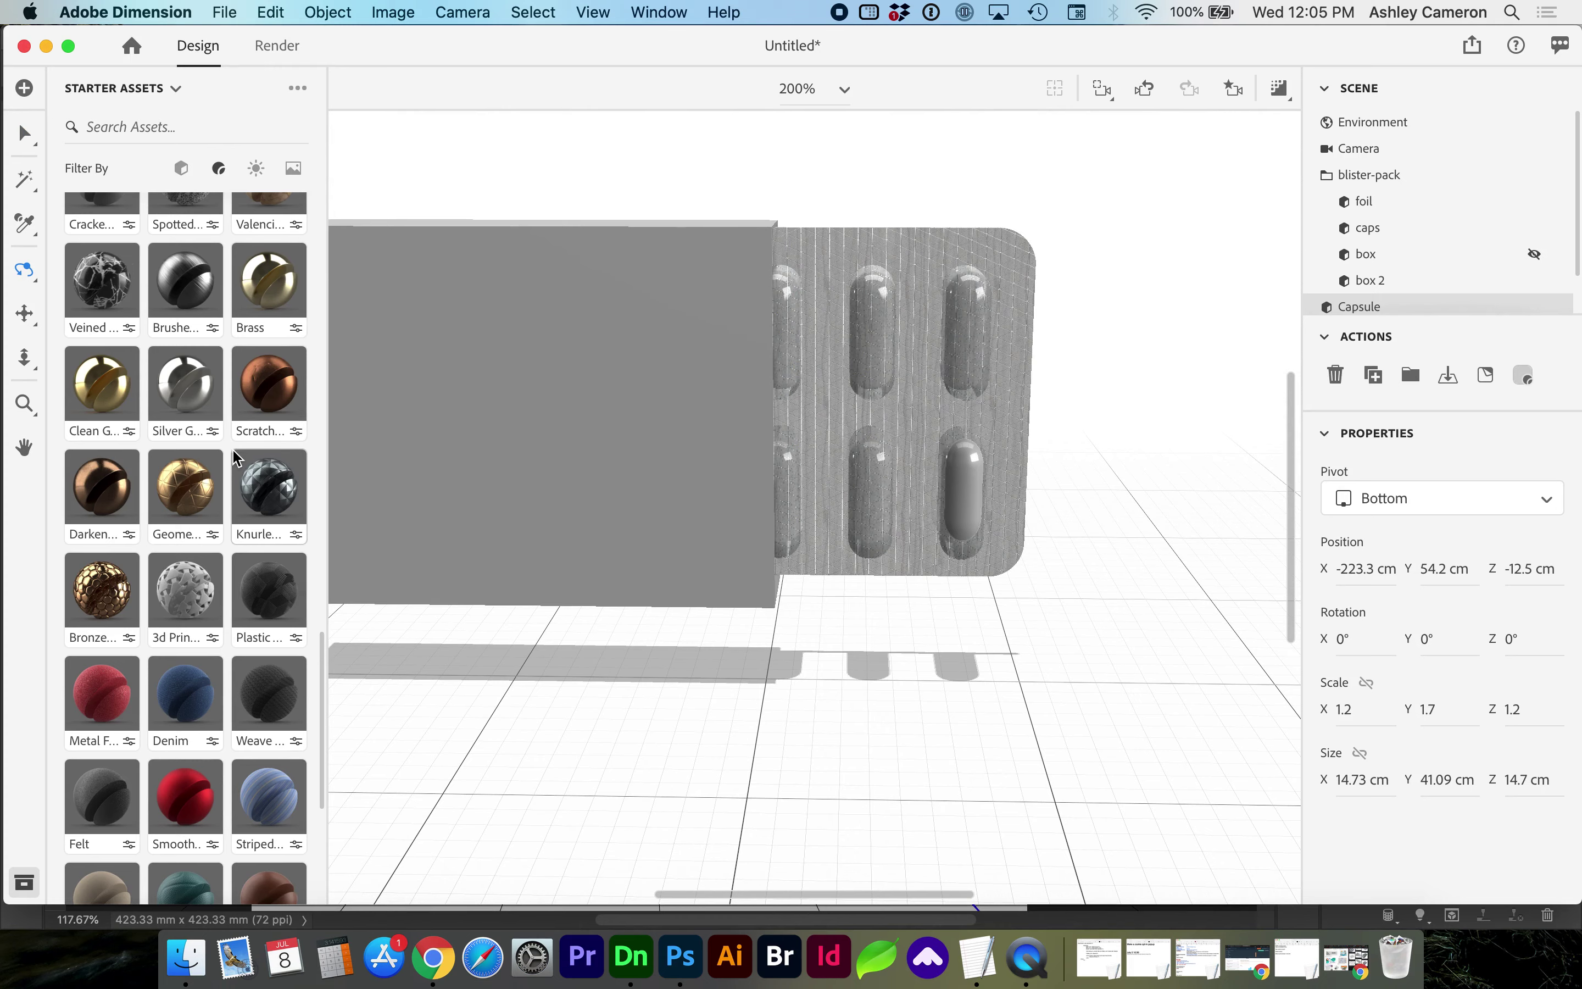
pyautogui.scroll(10, 237, 458)
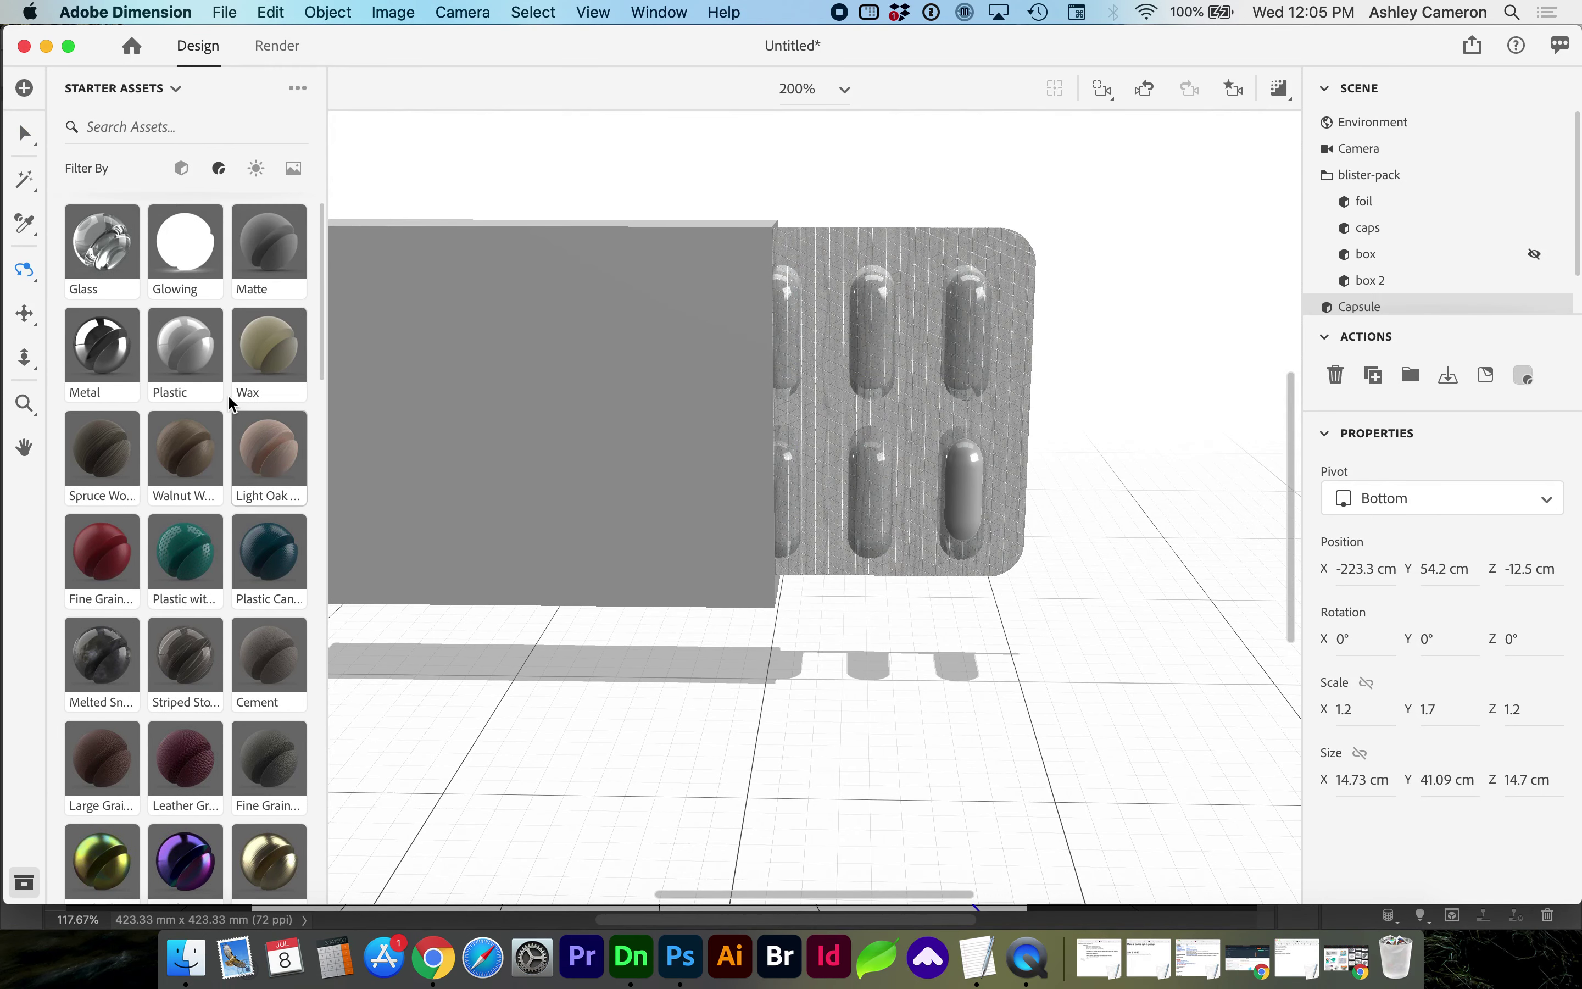
pyautogui.moveTo(186, 346); pyautogui.dragTo(1358, 269)
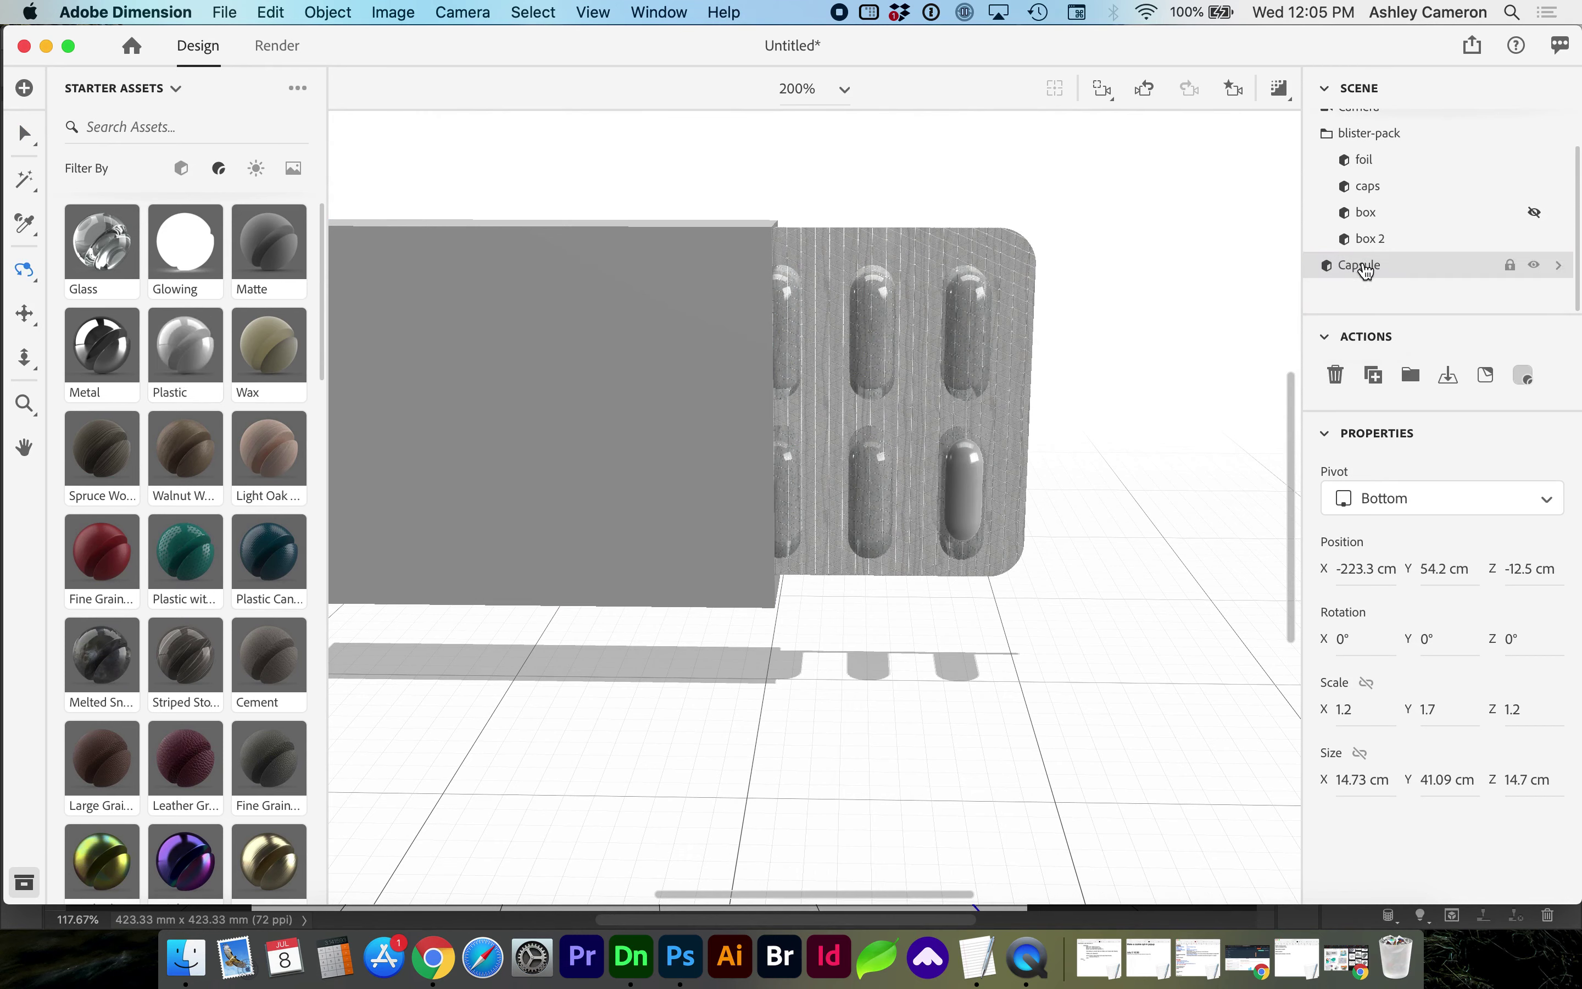
pyautogui.doubleClick(1373, 267)
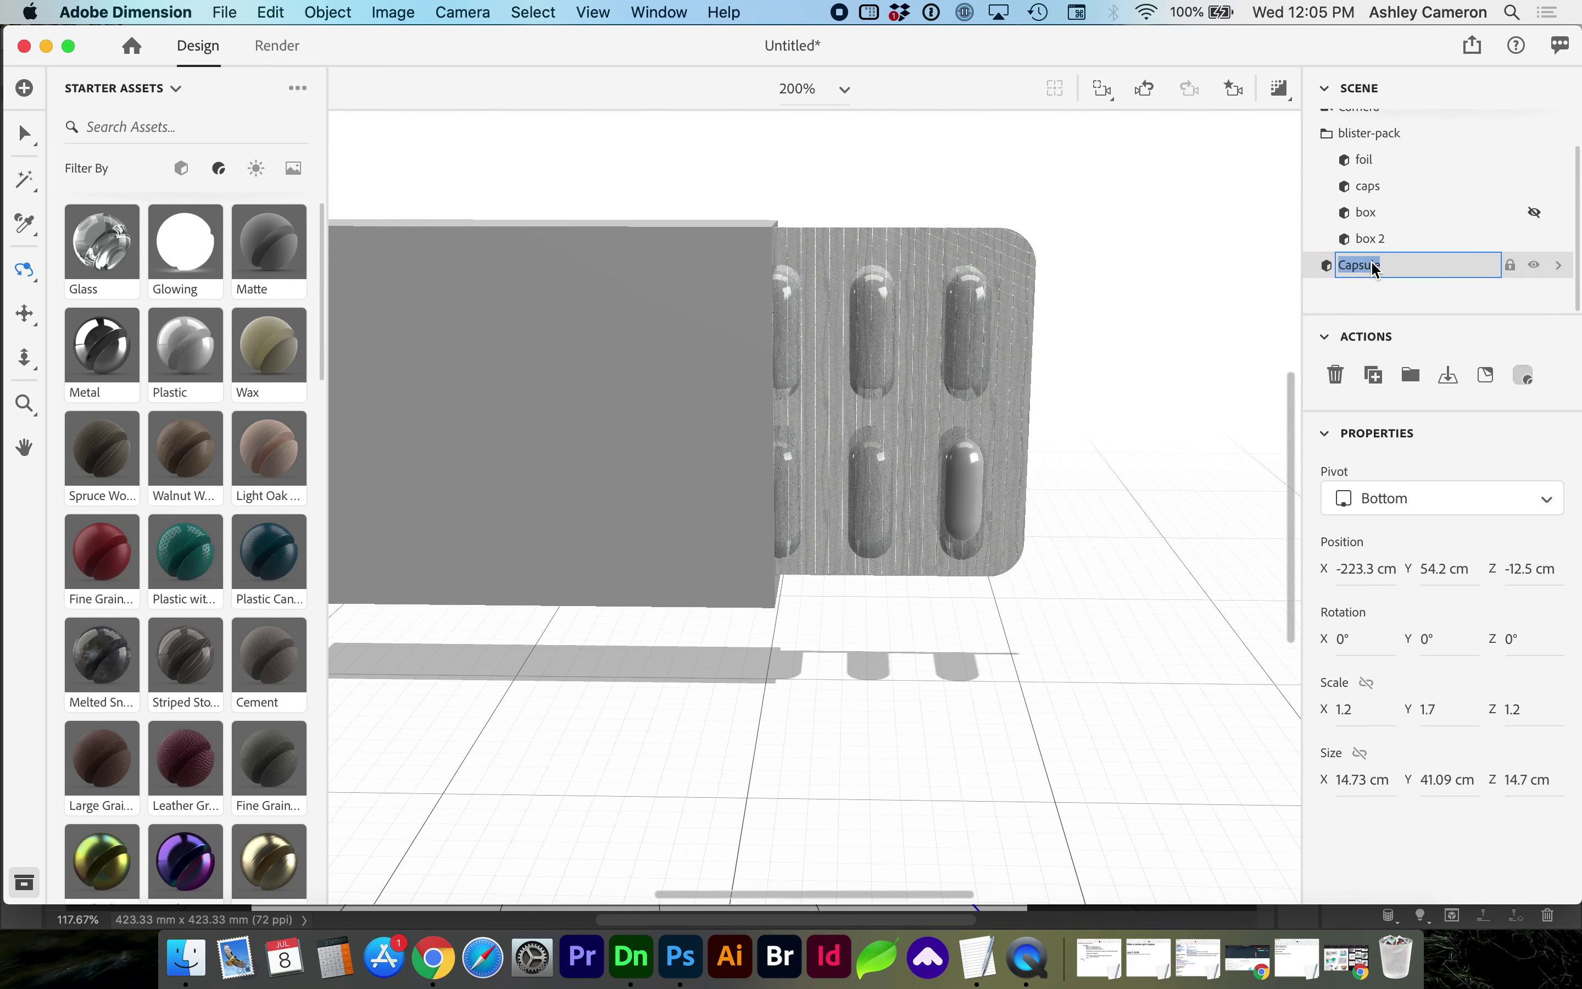
pyautogui.click(1511, 377)
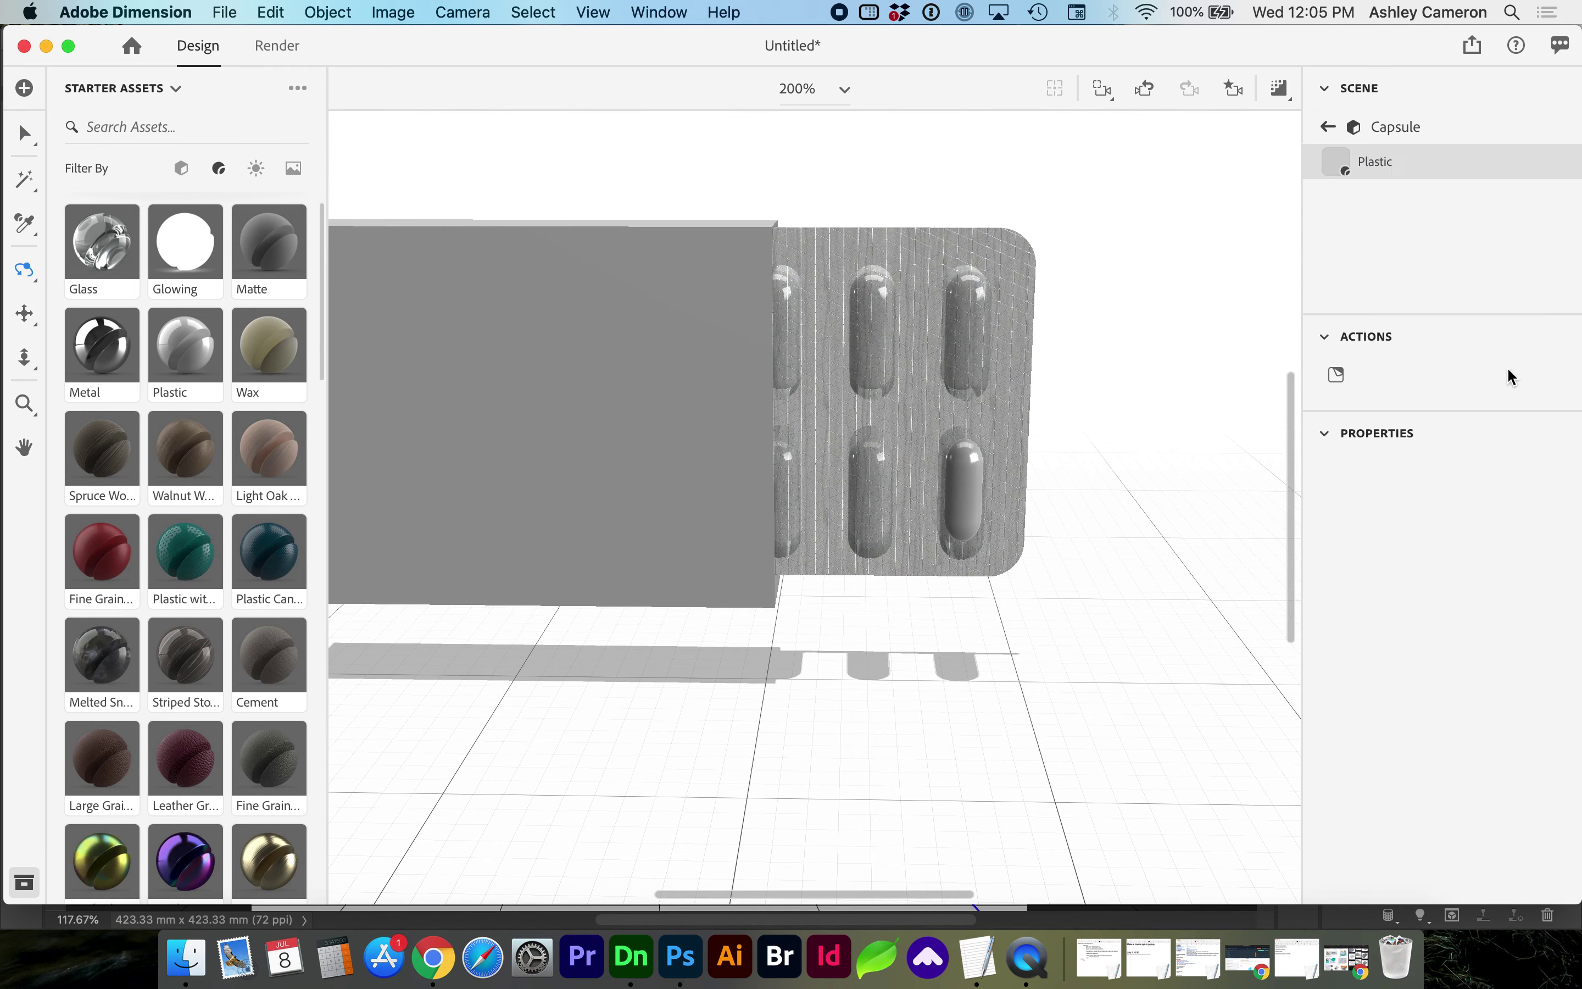
pyautogui.click(1342, 164)
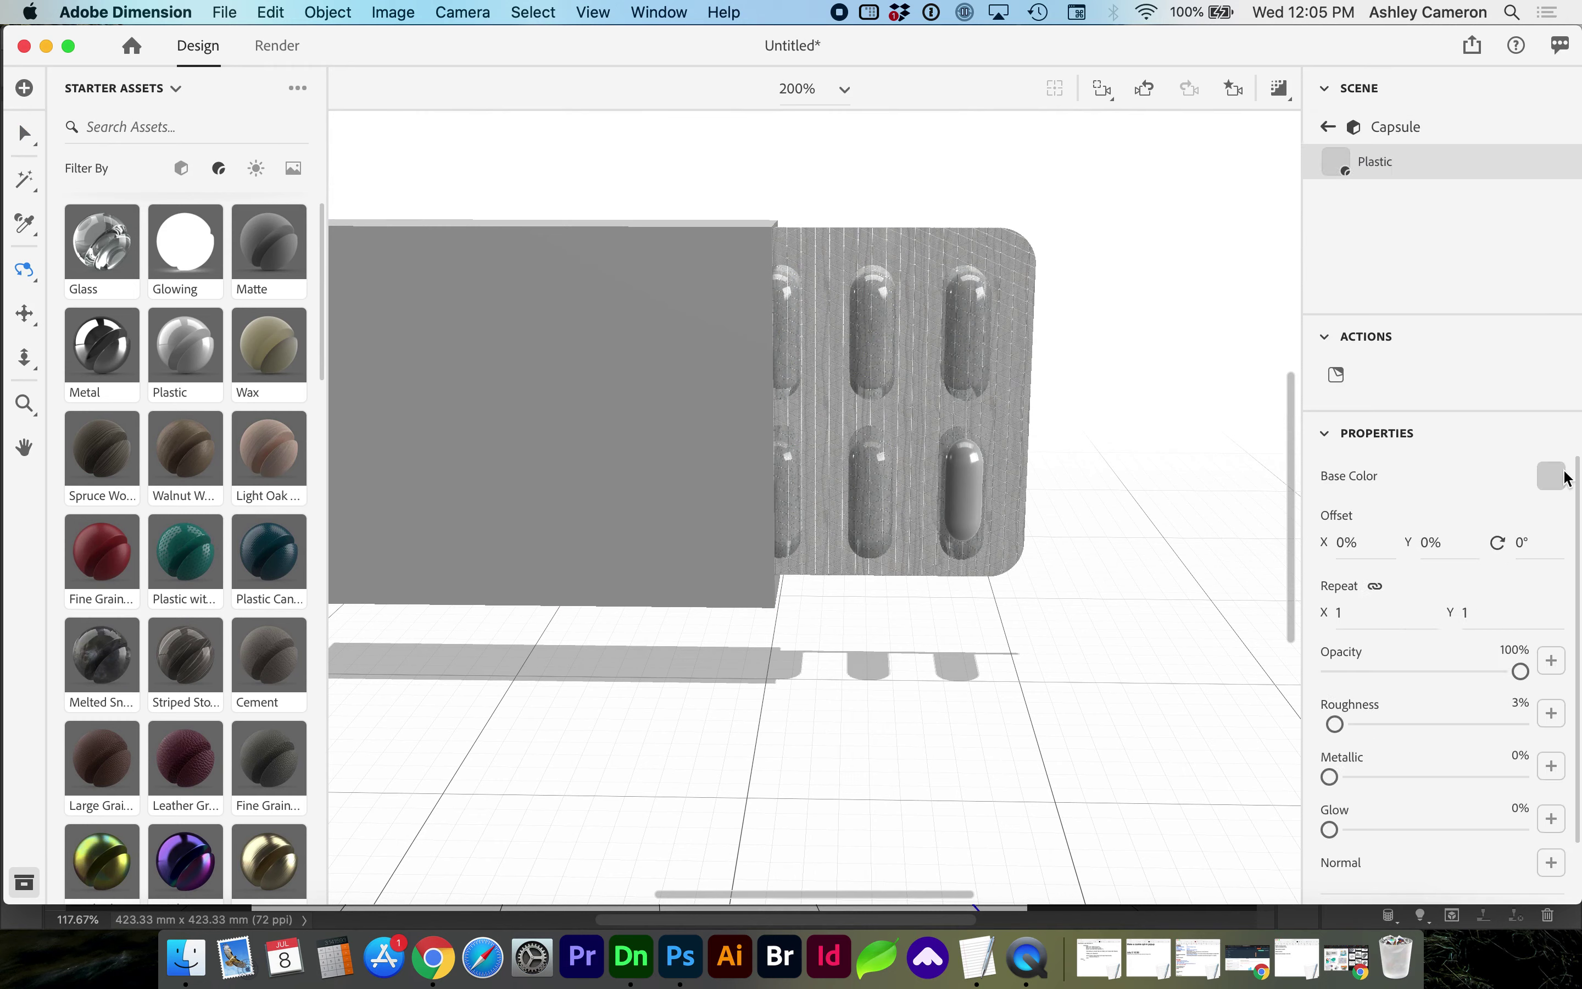
pyautogui.click(1552, 476)
pyautogui.moveTo(1436, 398); pyautogui.dragTo(1476, 325)
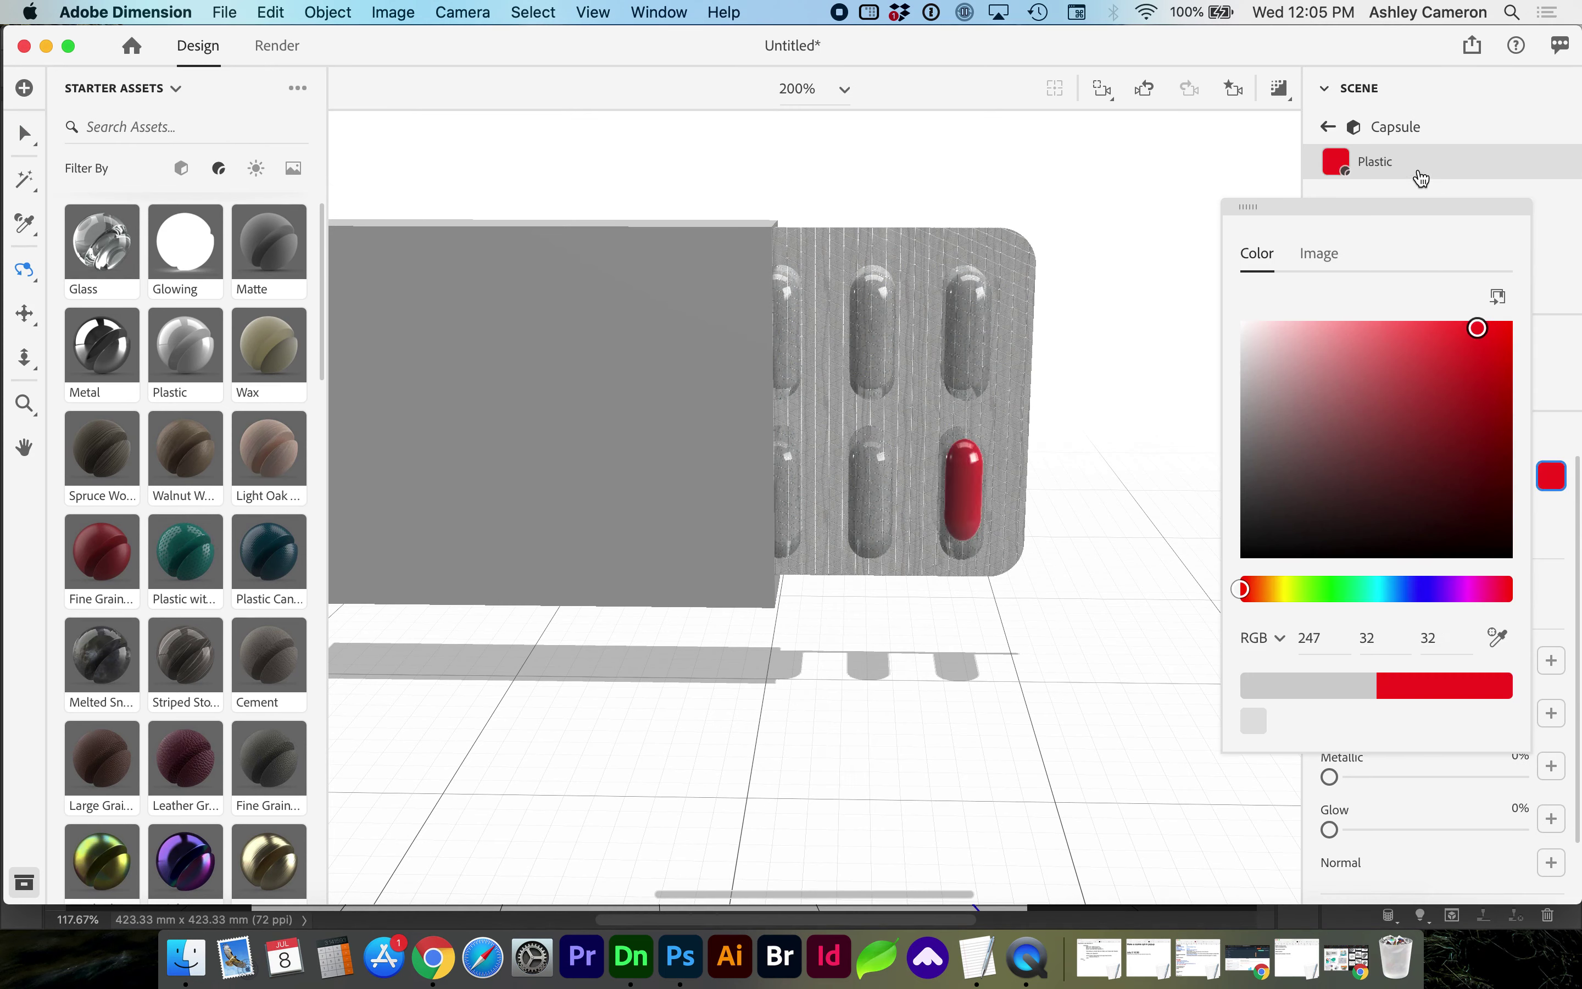
pyautogui.click(1413, 176)
pyautogui.click(1335, 125)
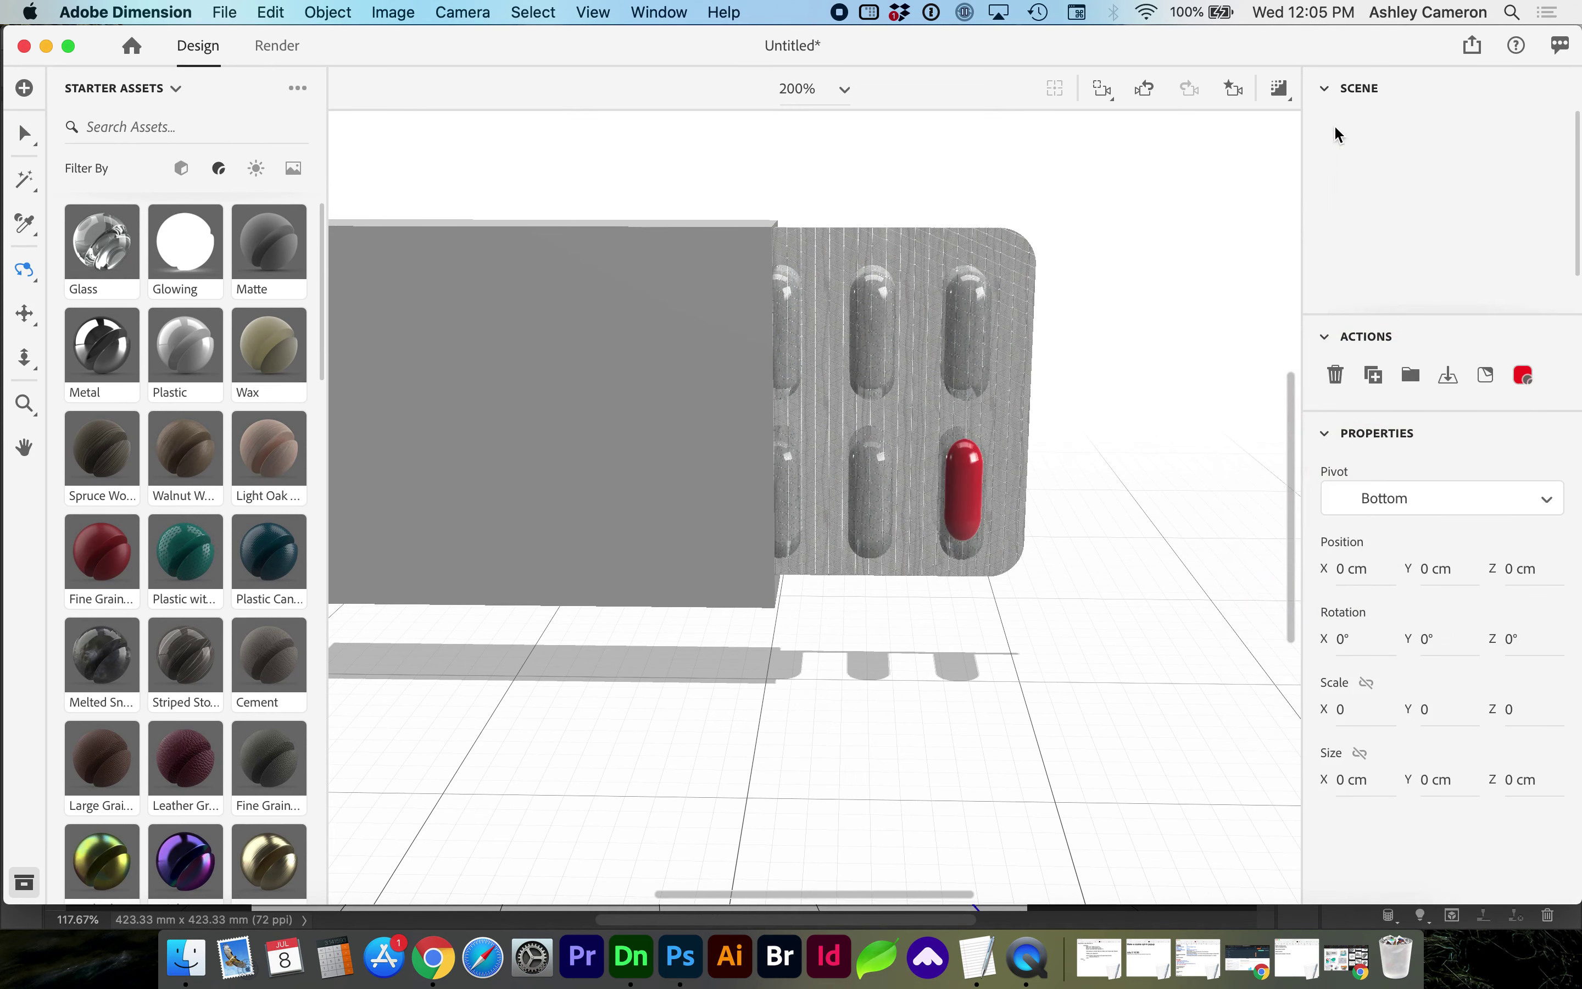
pyautogui.click(1112, 507)
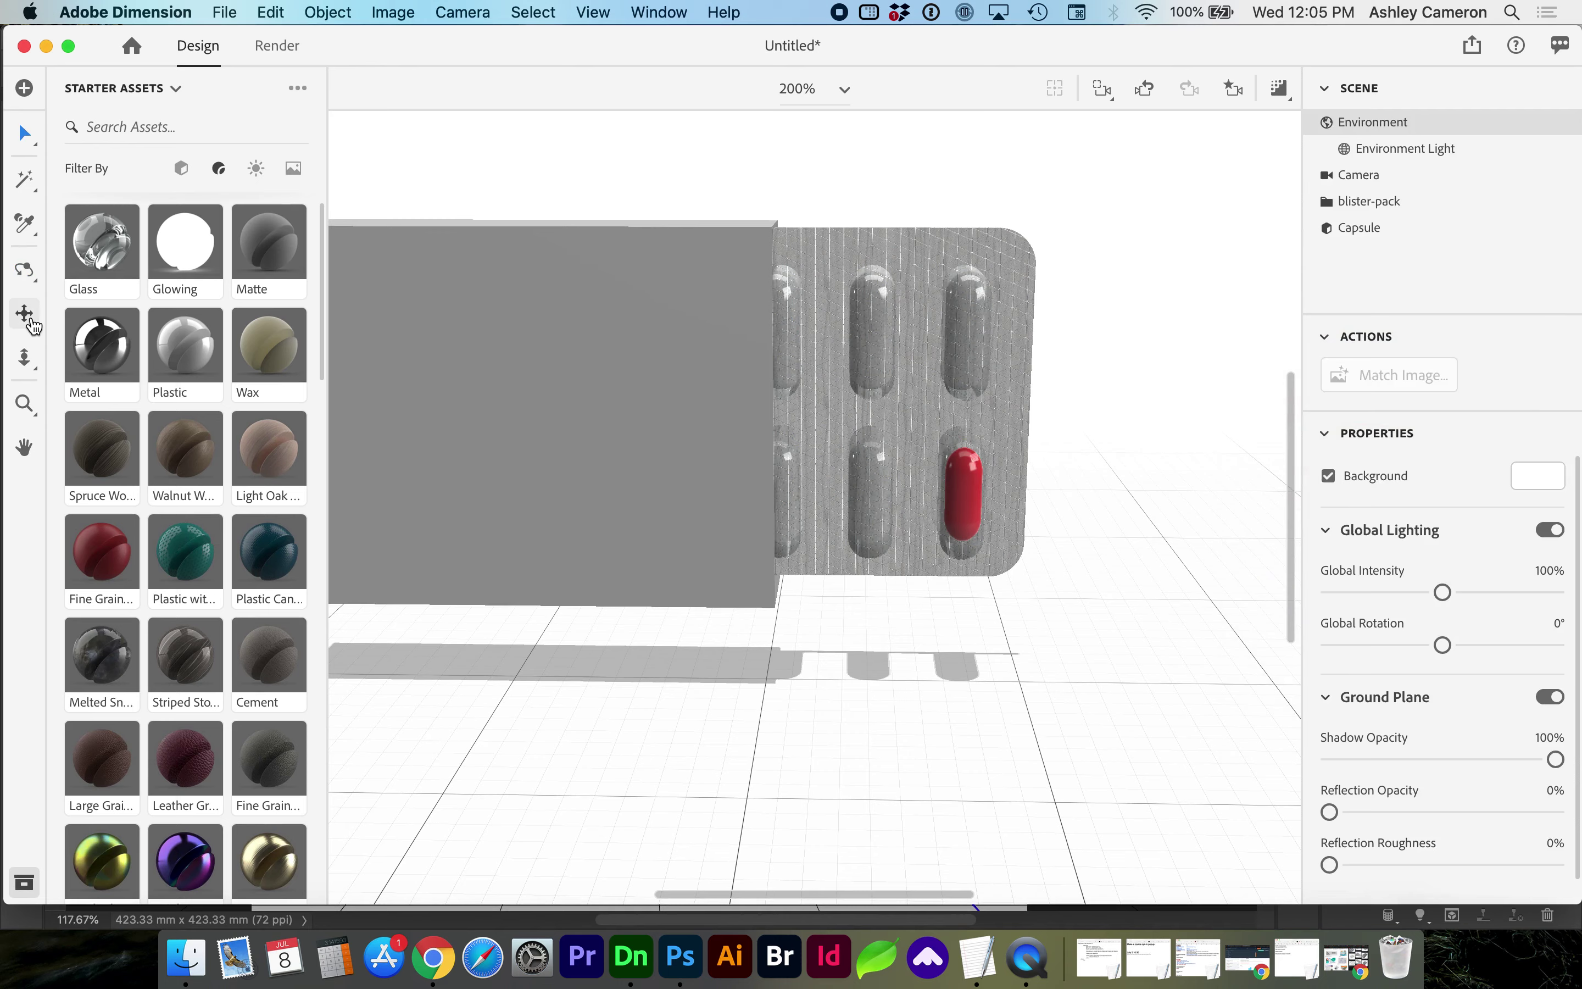
pyautogui.click(32, 321)
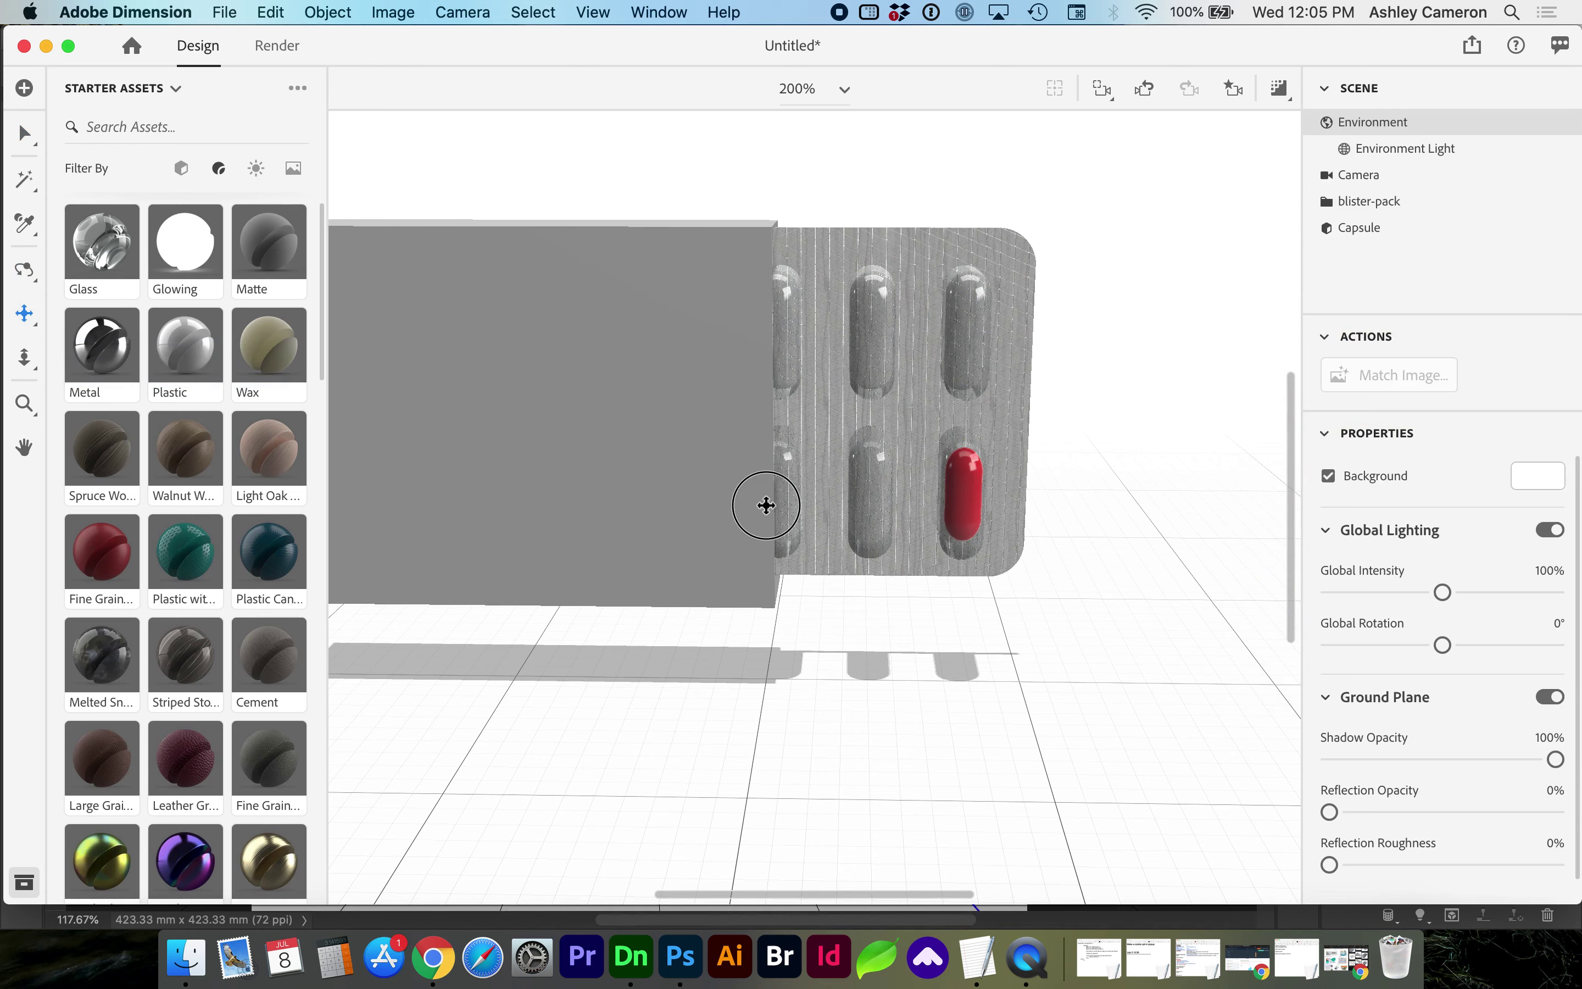
pyautogui.hscroll(-5, 850, 536)
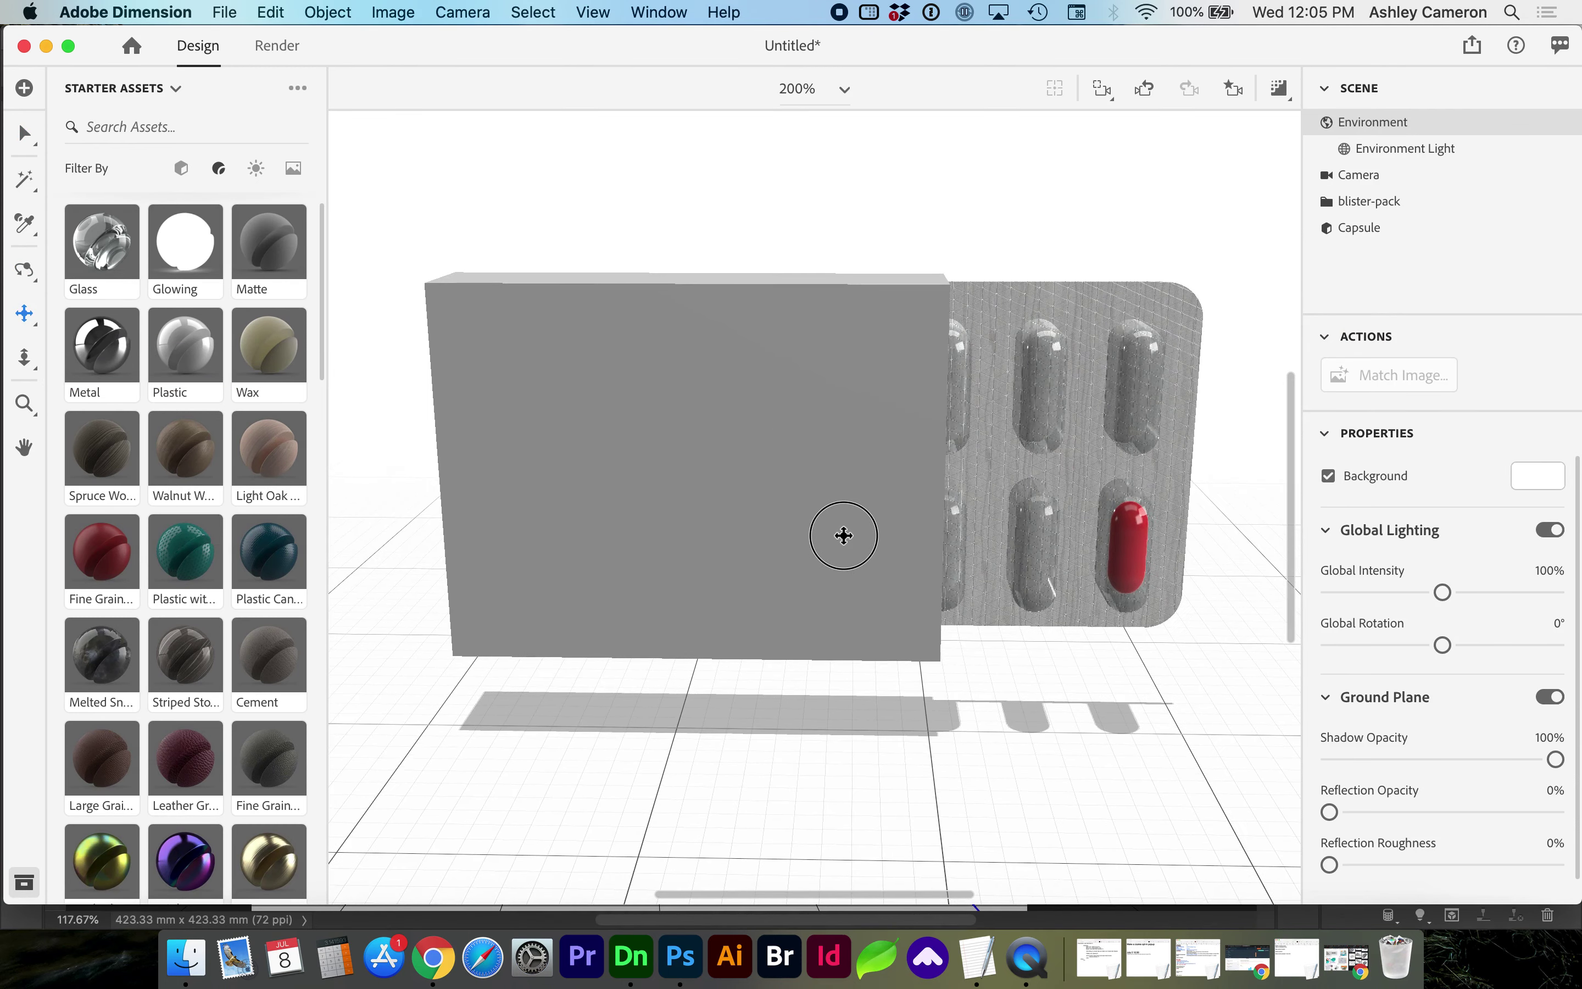
pyautogui.hscroll(2, 844, 535)
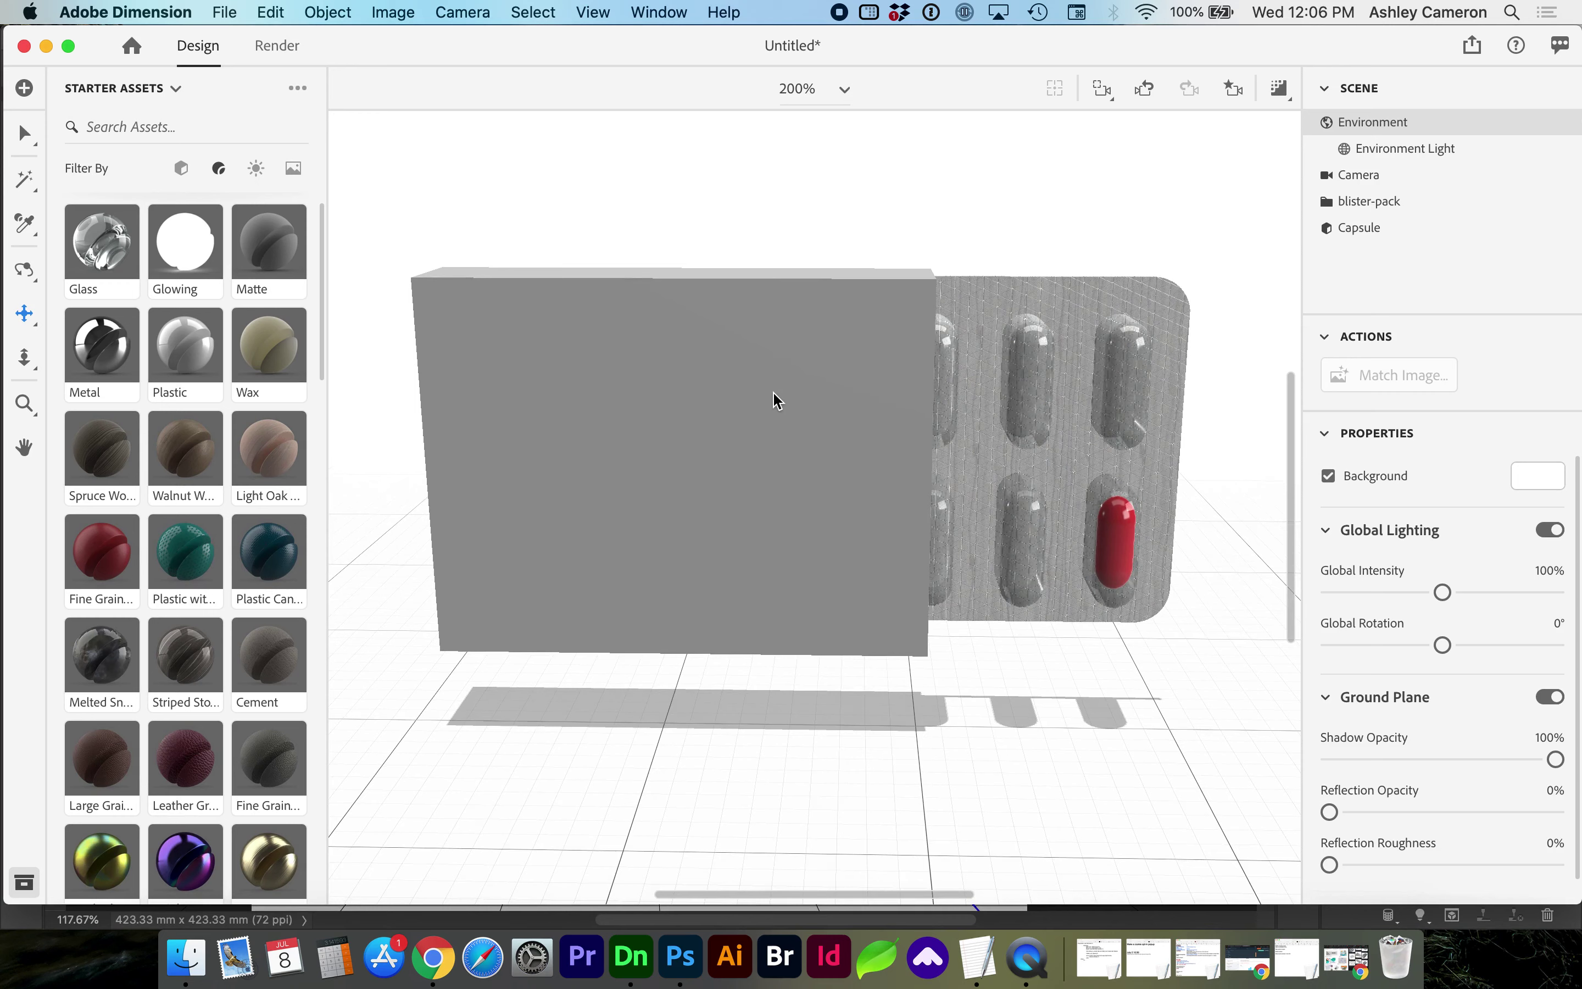
pyautogui.click(24, 183)
pyautogui.click(591, 364)
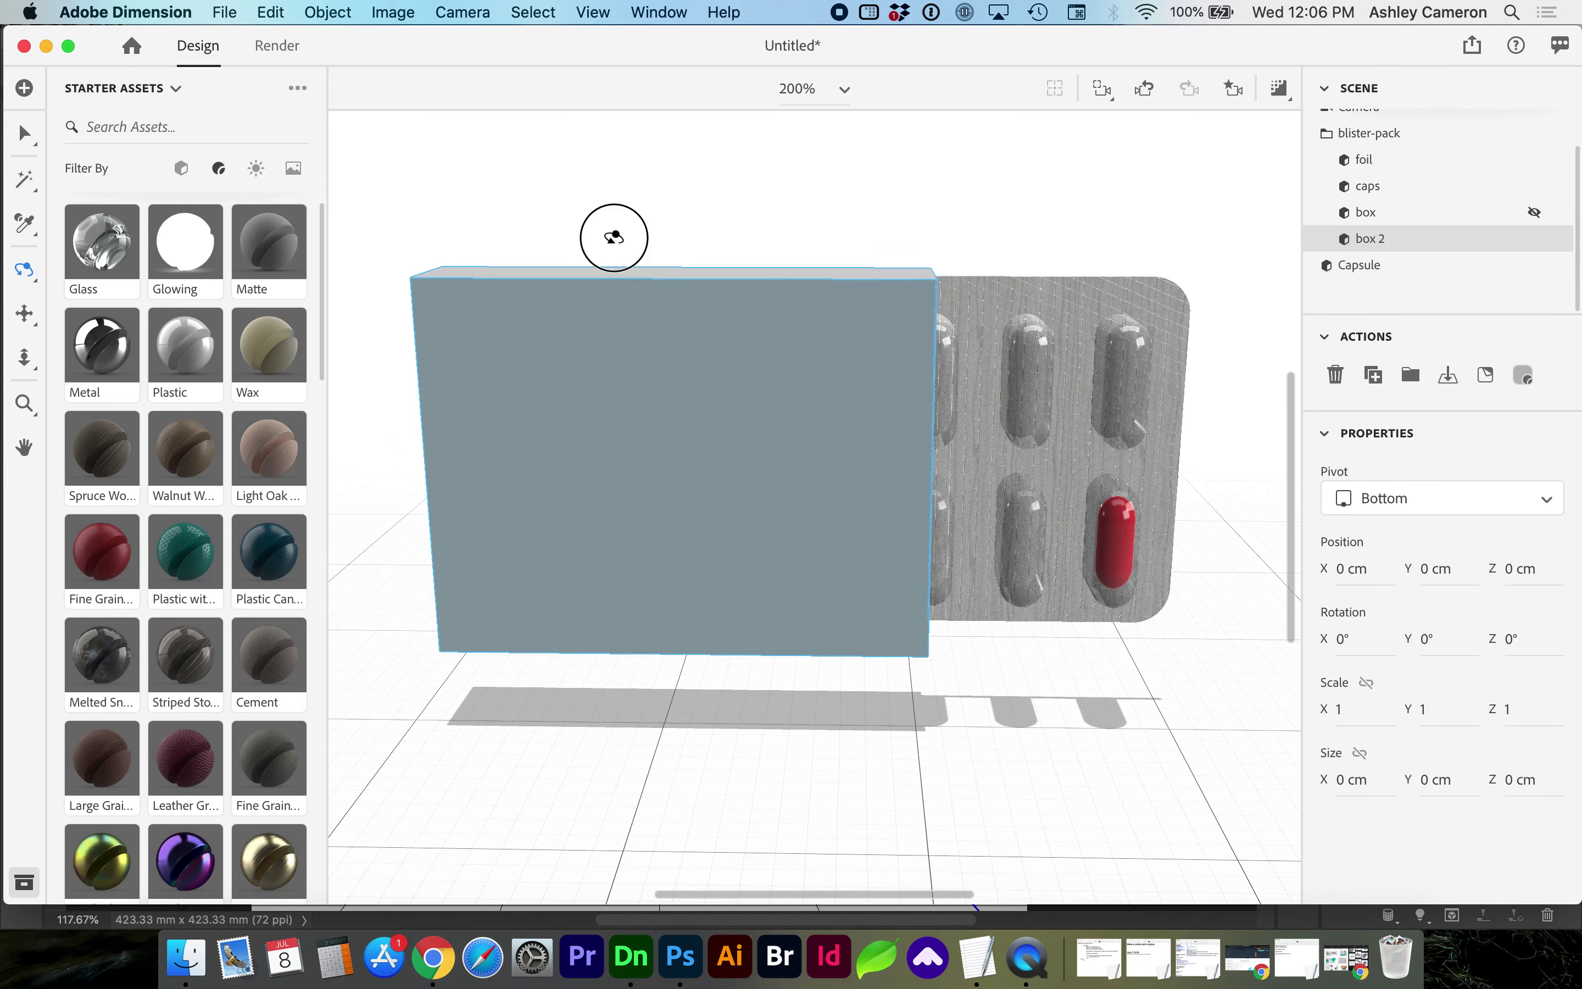
pyautogui.moveTo(614, 237); pyautogui.dragTo(688, 424)
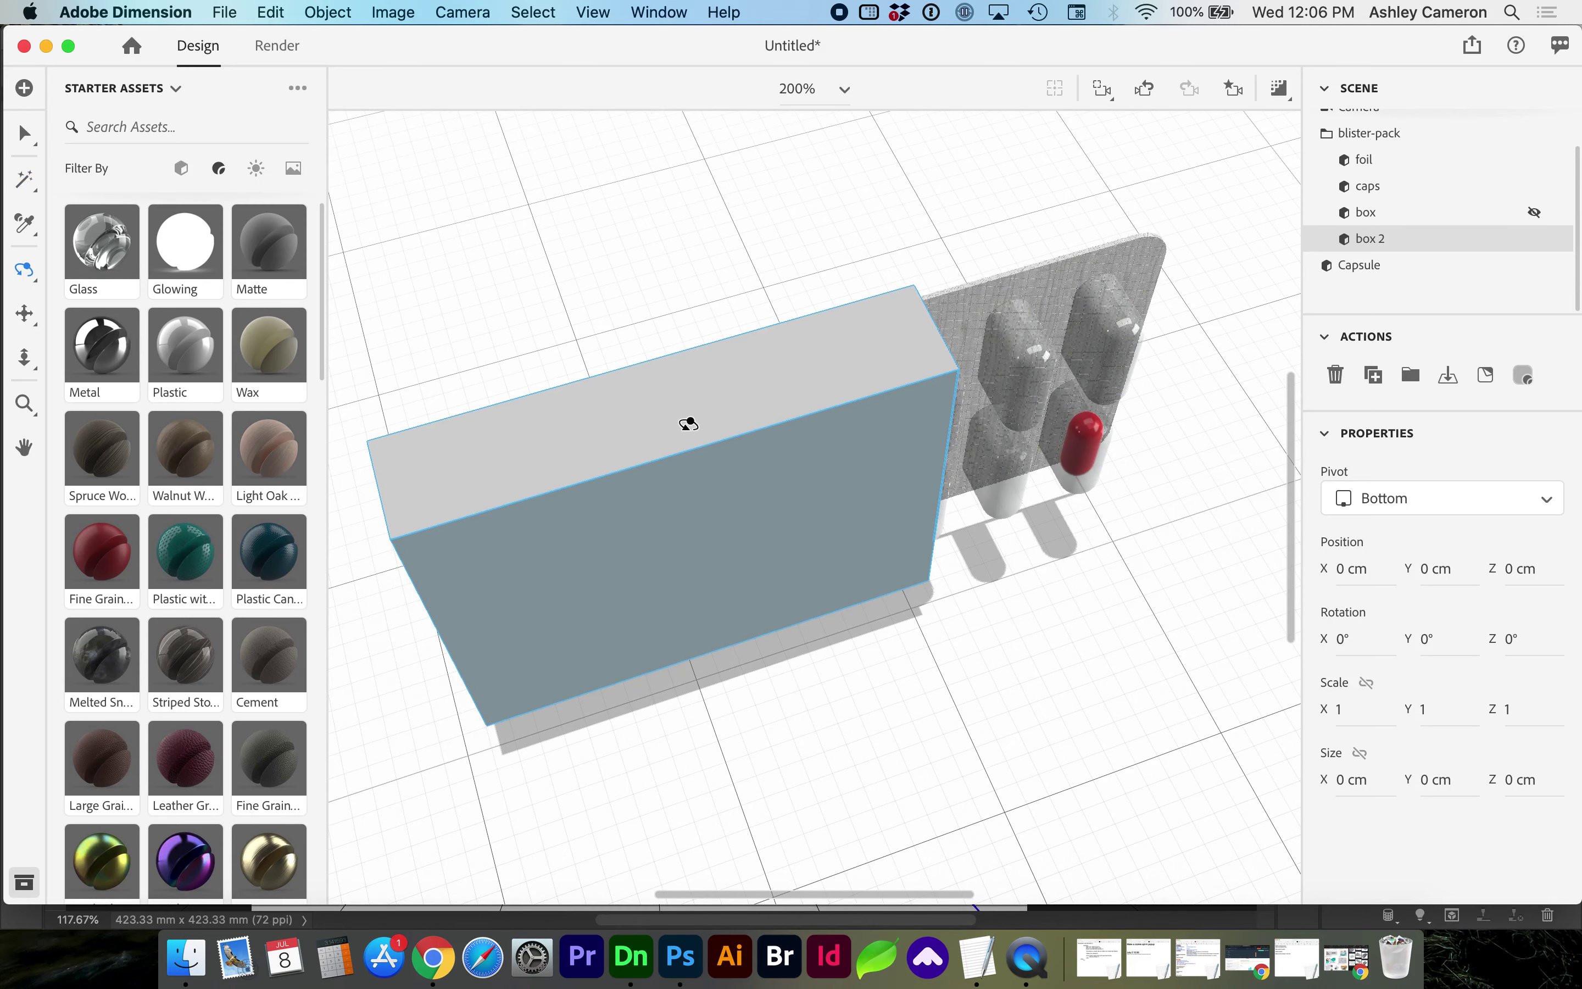
pyautogui.click(20, 181)
pyautogui.press('1')
# - Inspect the finished scene's Geometric Metal foil, then Quick Look blister-pack-0.png in Finder
pyautogui.moveTo(784, 499); pyautogui.dragTo(695, 365)
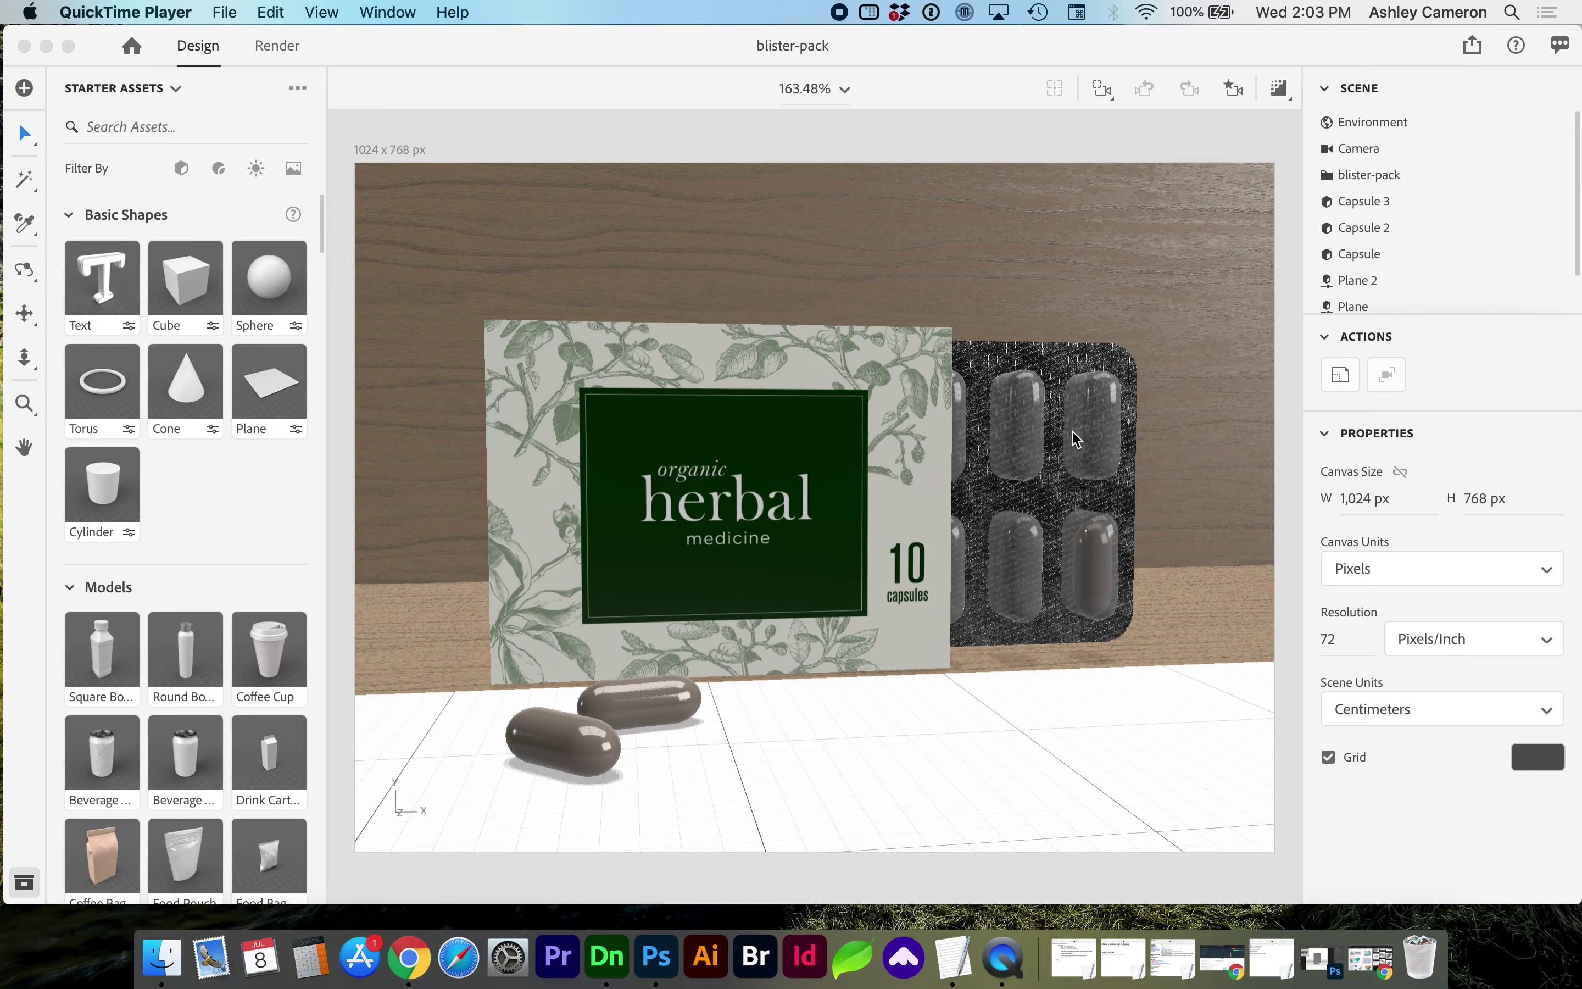
pyautogui.click(1078, 375)
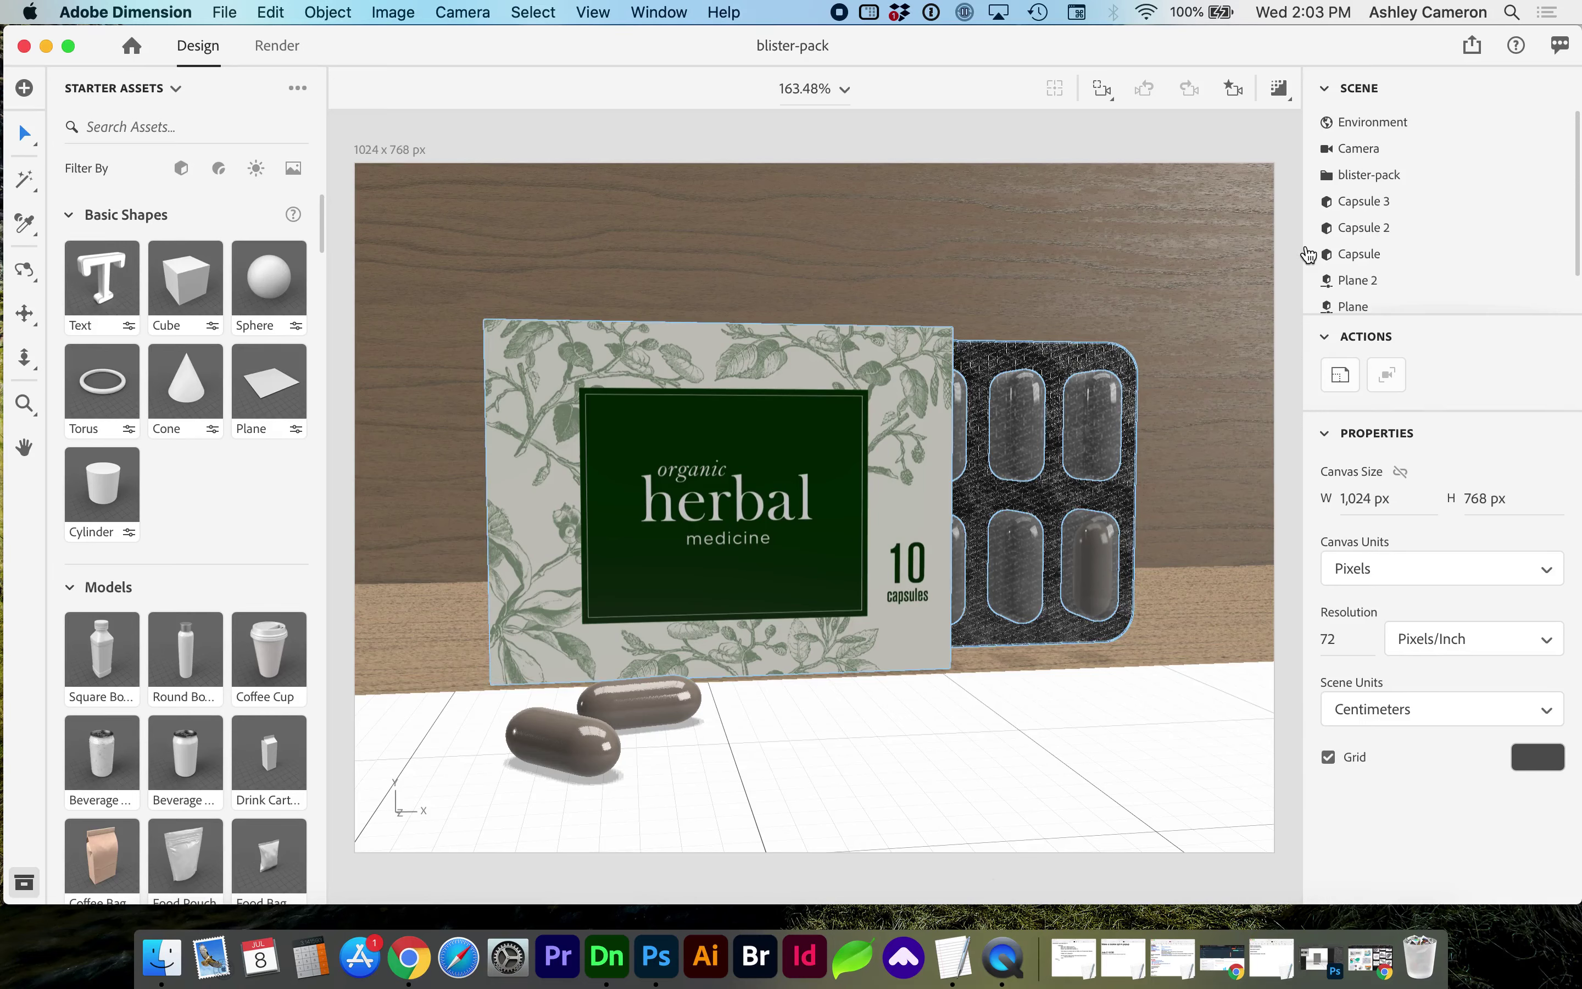
pyautogui.scroll(-1, 1362, 226)
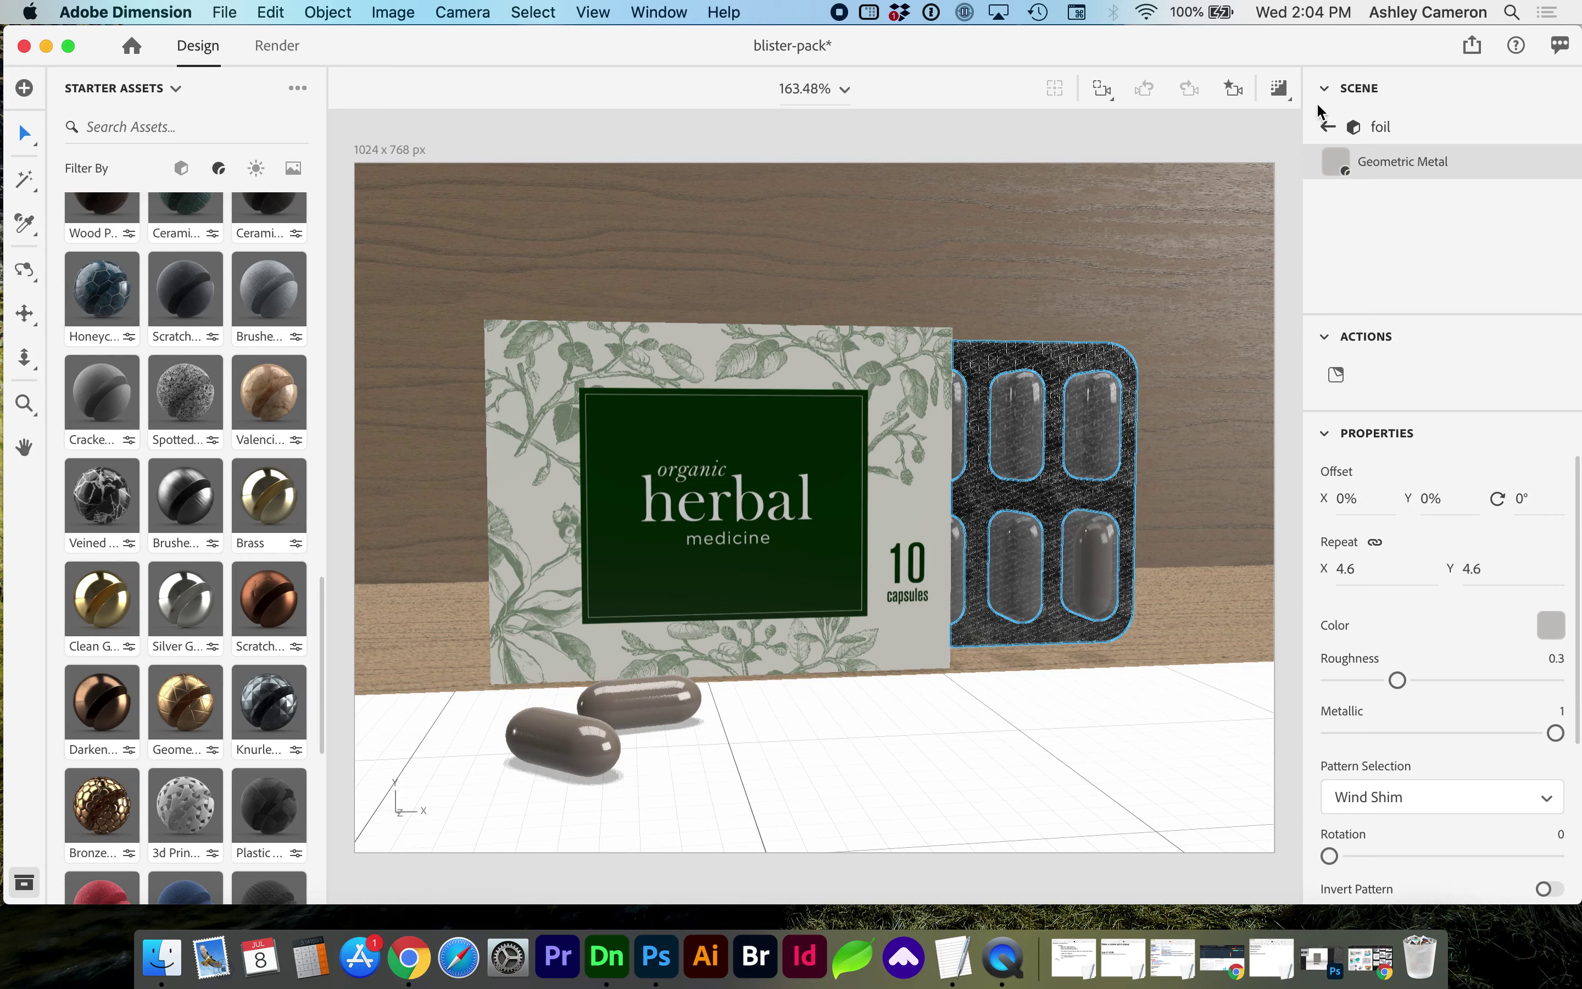
pyautogui.click(1326, 128)
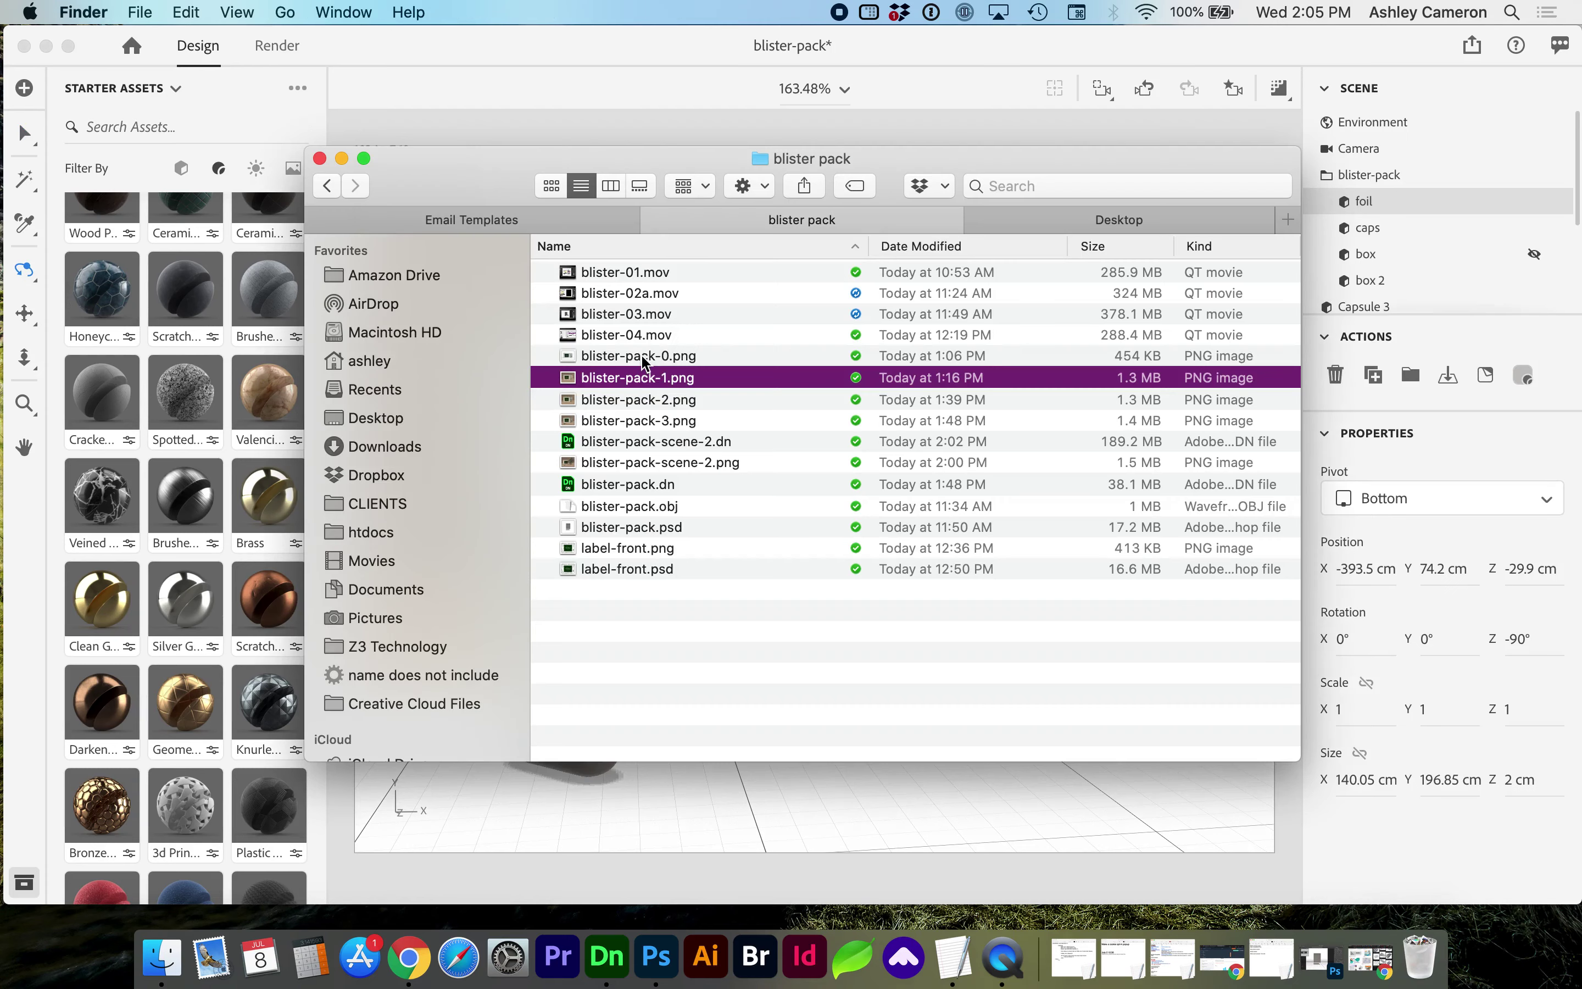
pyautogui.click(644, 361)
pyautogui.press('space')
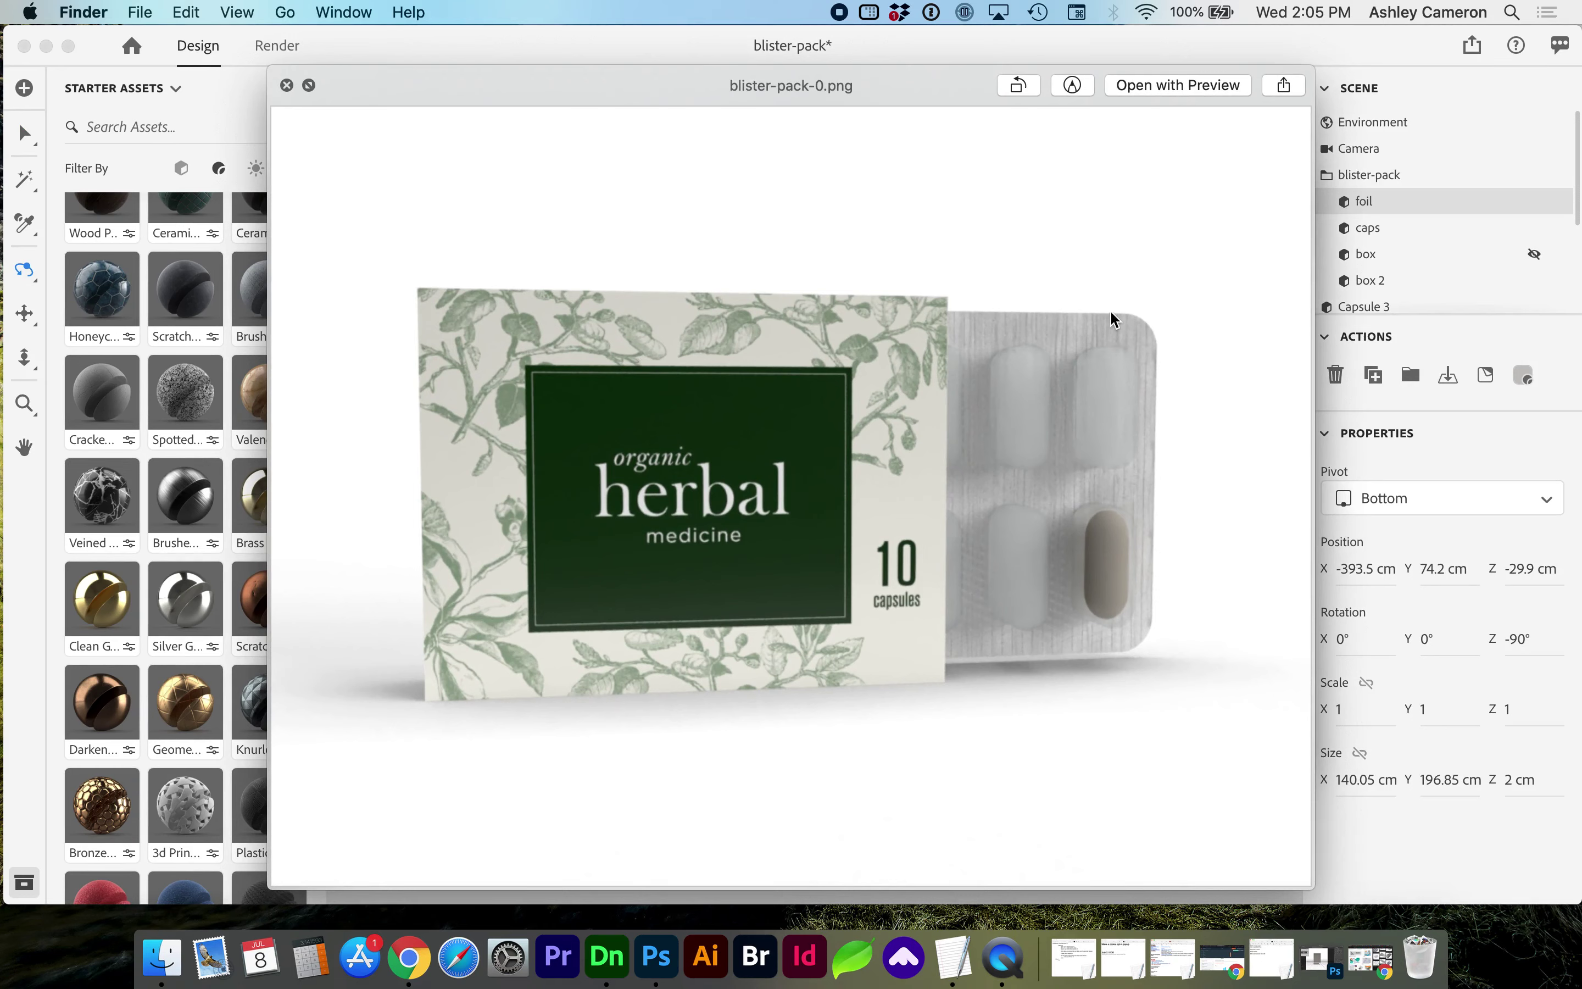
# - Step through the blister-pack-1, -2 and -3 previews to blister-pack-scene-2.png
pyautogui.press('Down')
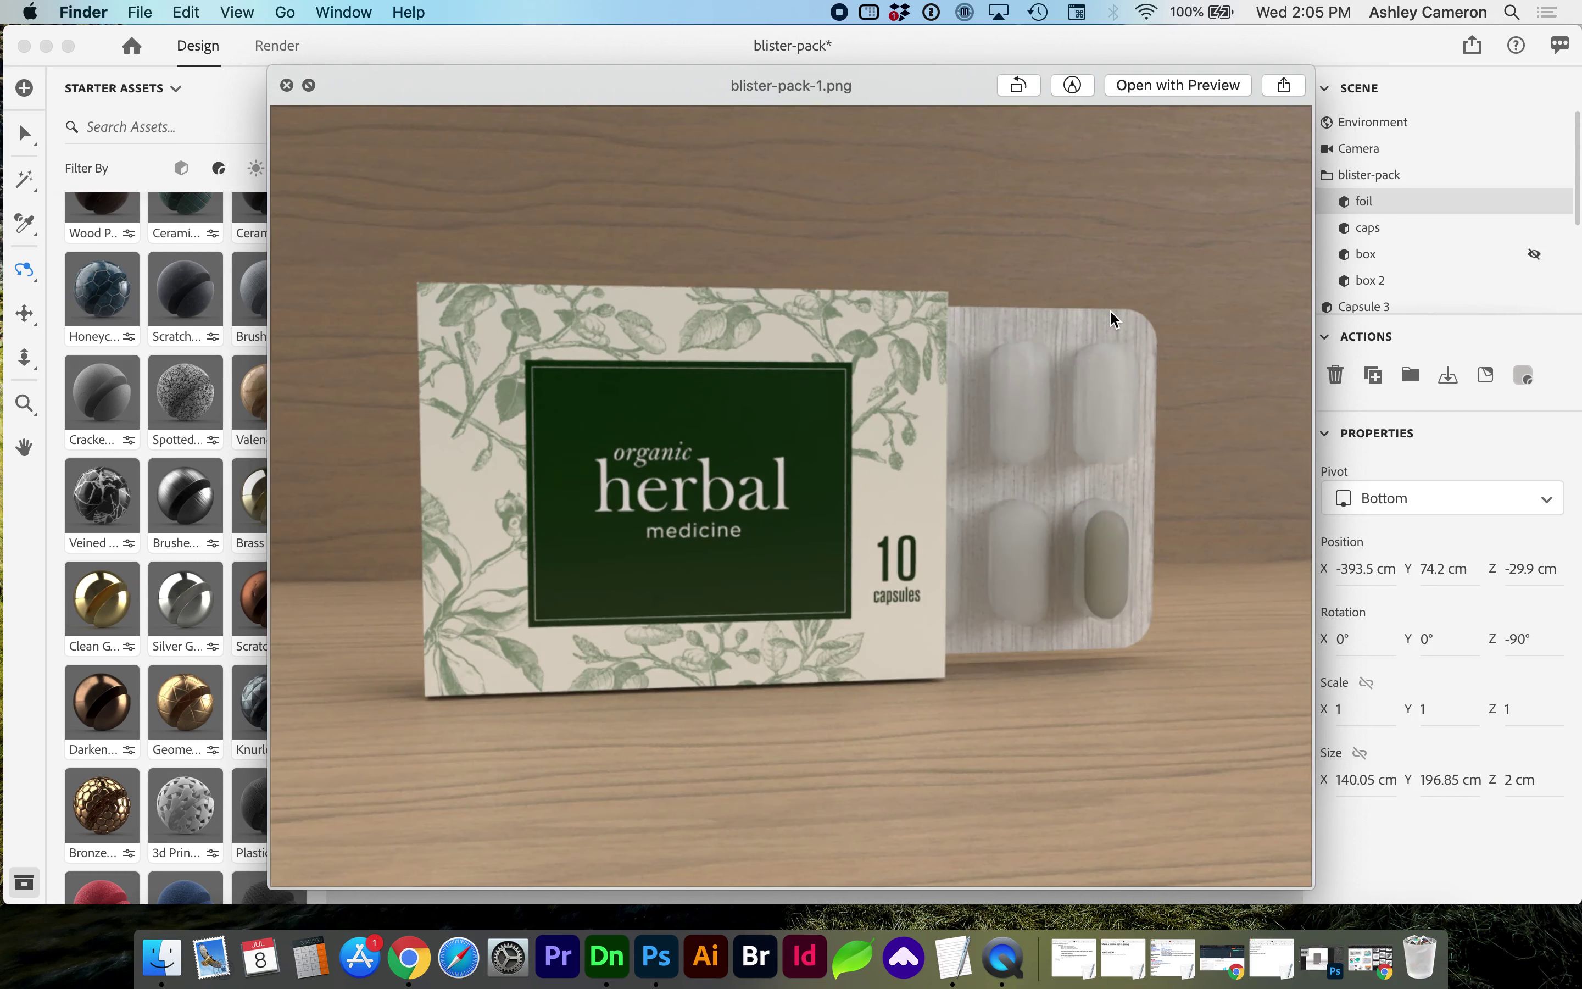
pyautogui.press('Down')
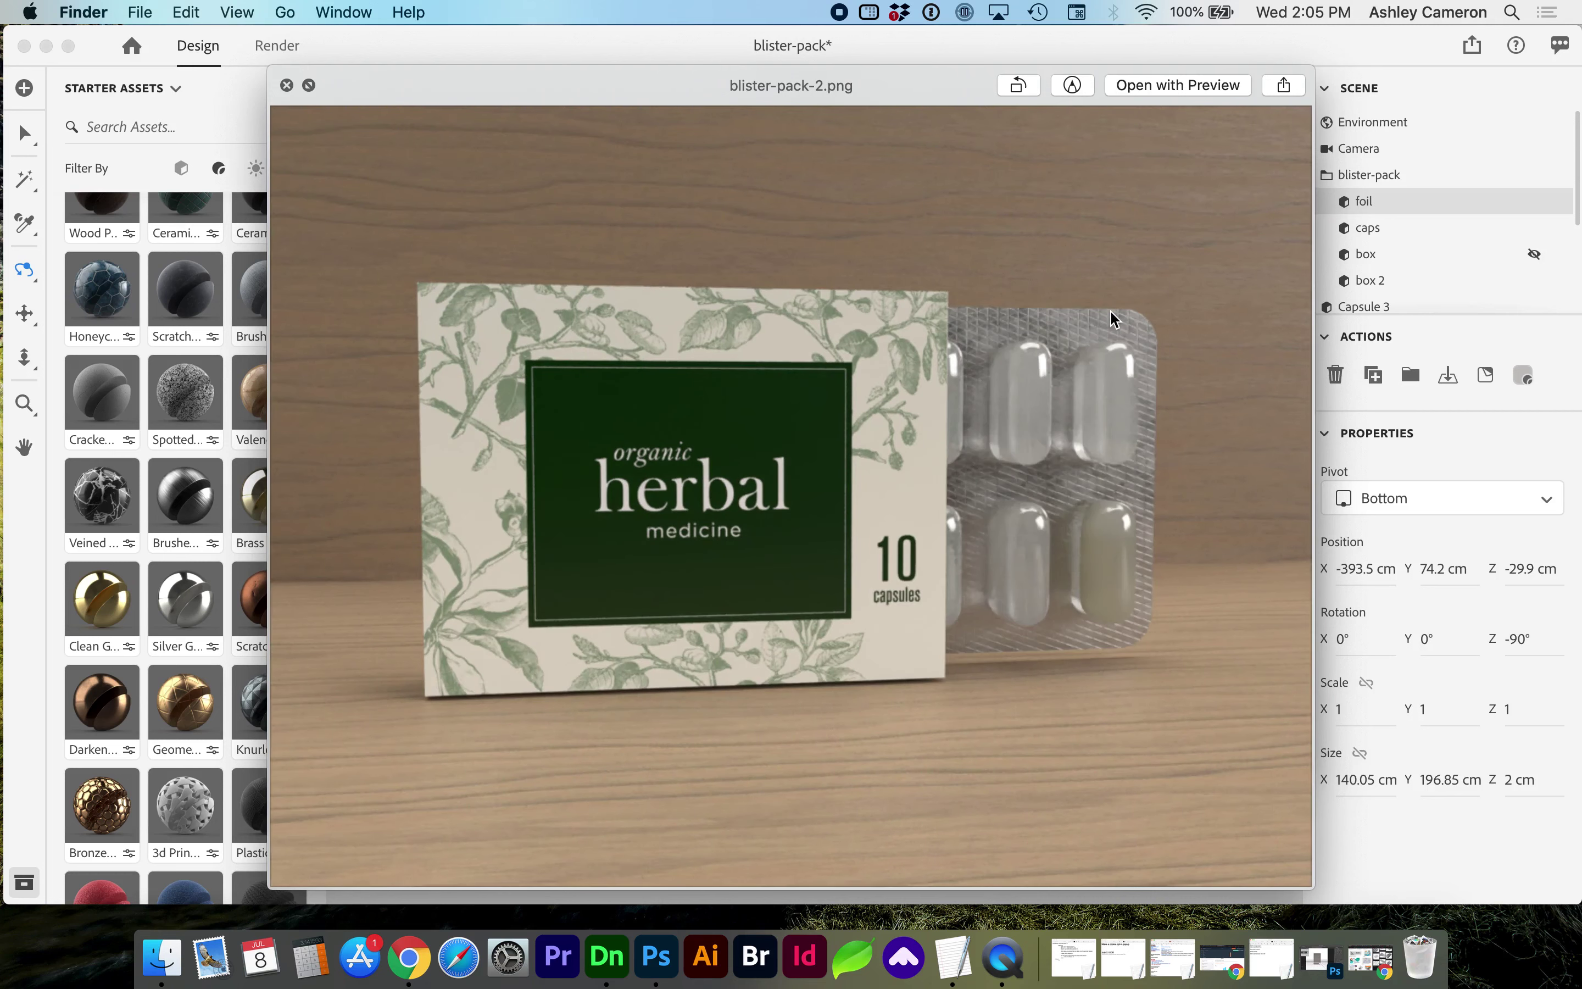
pyautogui.press('Down')
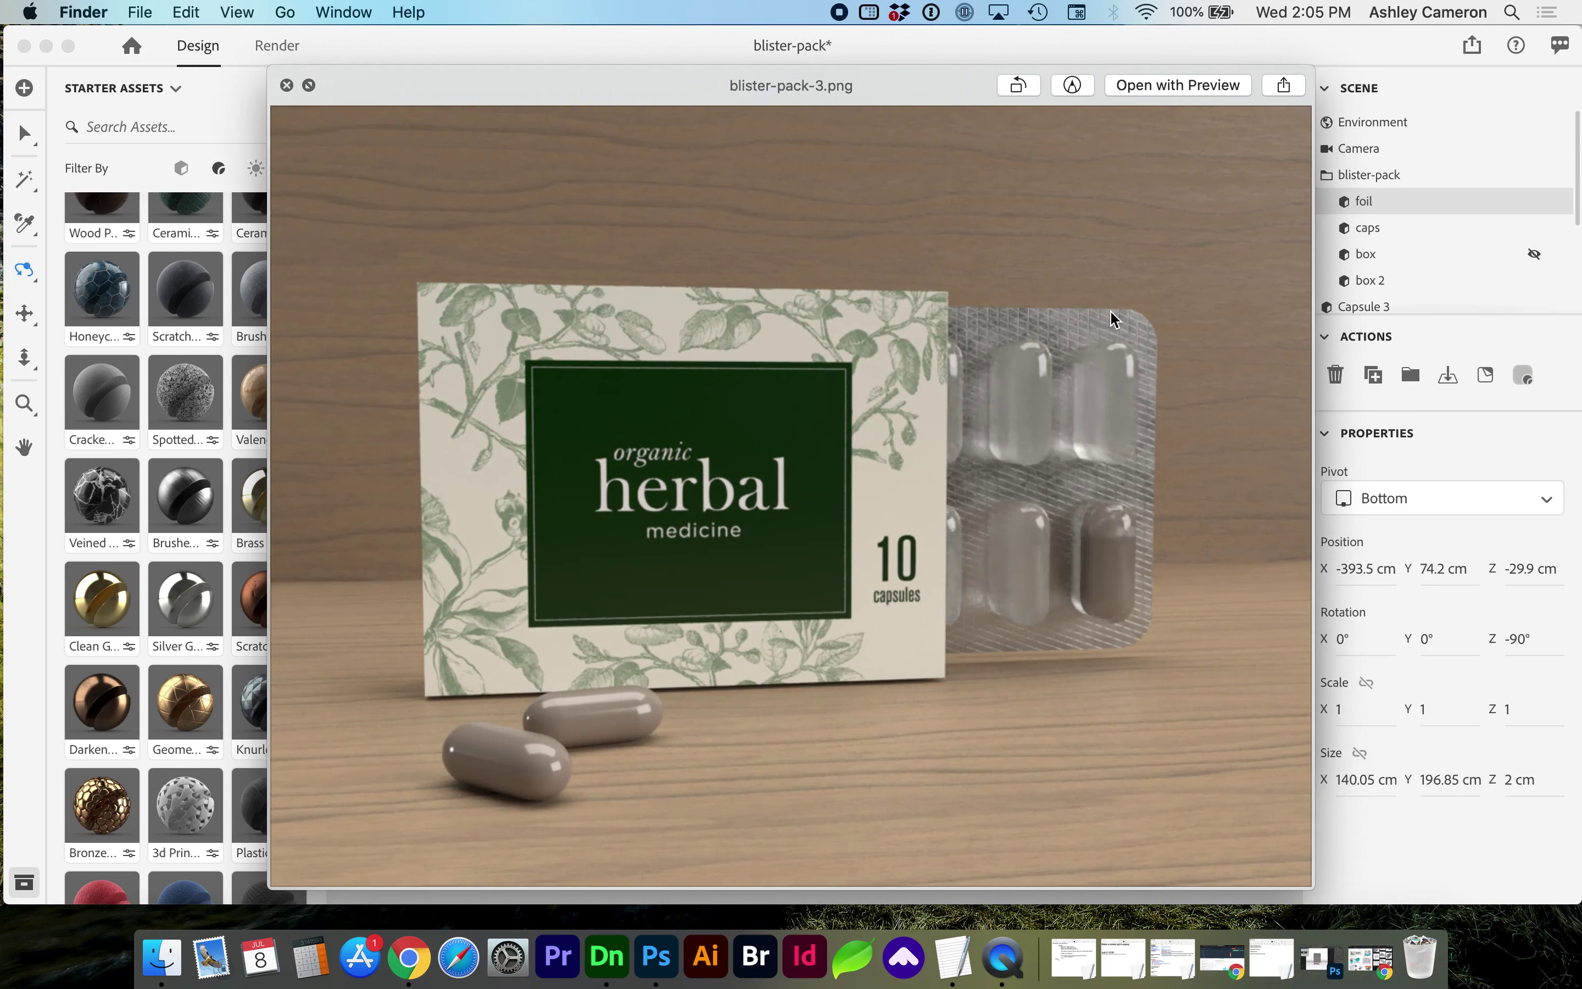
pyautogui.press('Down')
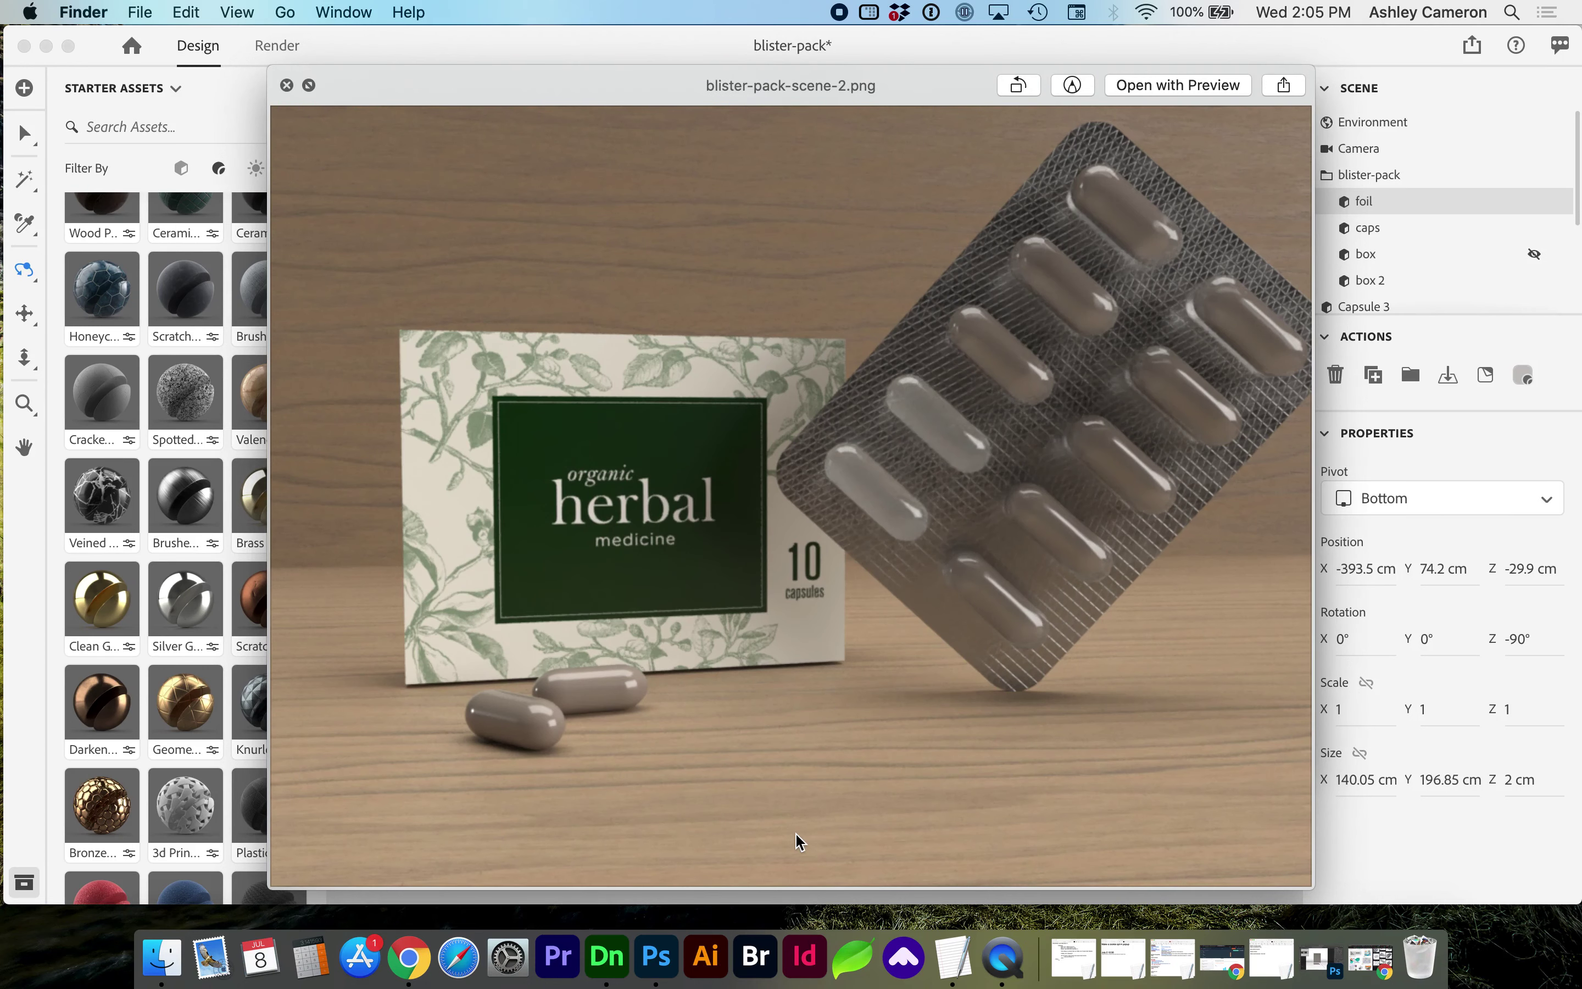